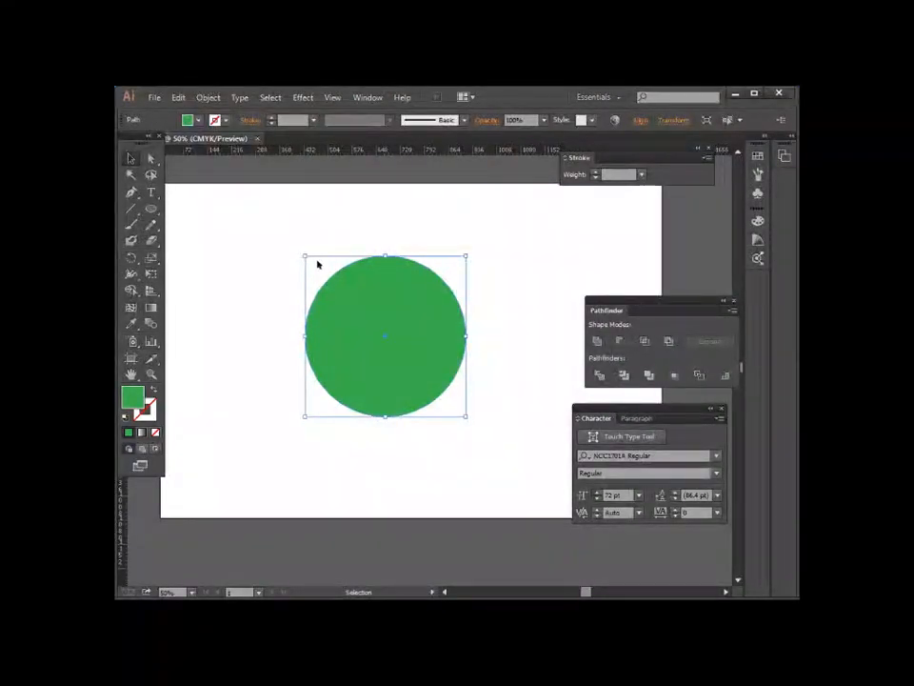
- Scale the front copy of the green circle down to less than half size about its center and fill it with CMYK Red
{"action": "left_click_drag", "start_coordinate": [317, 284], "coordinate": [354, 310]}
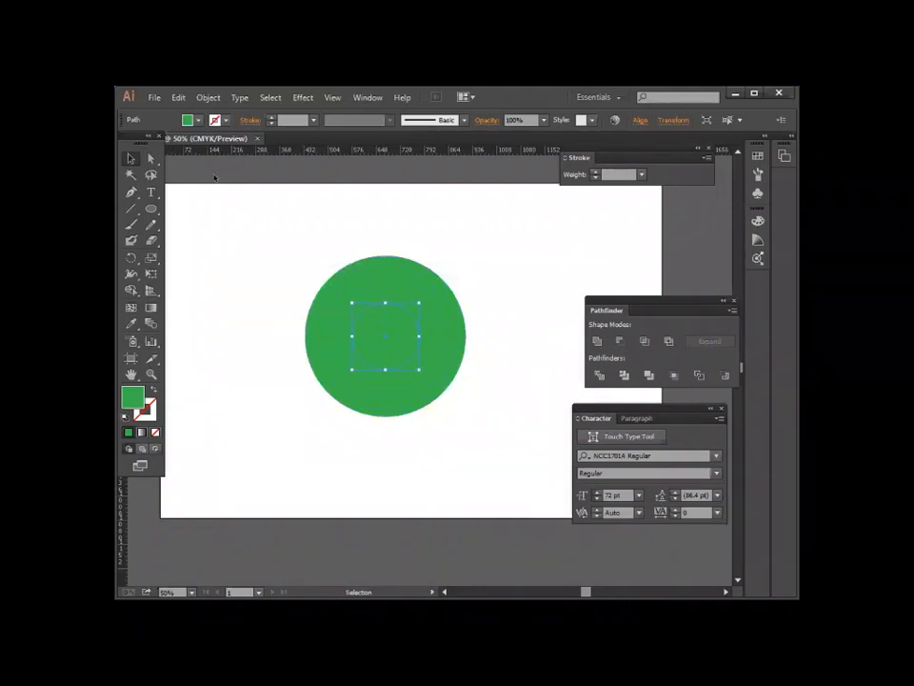
{"action": "left_click", "coordinate": [189, 120]}
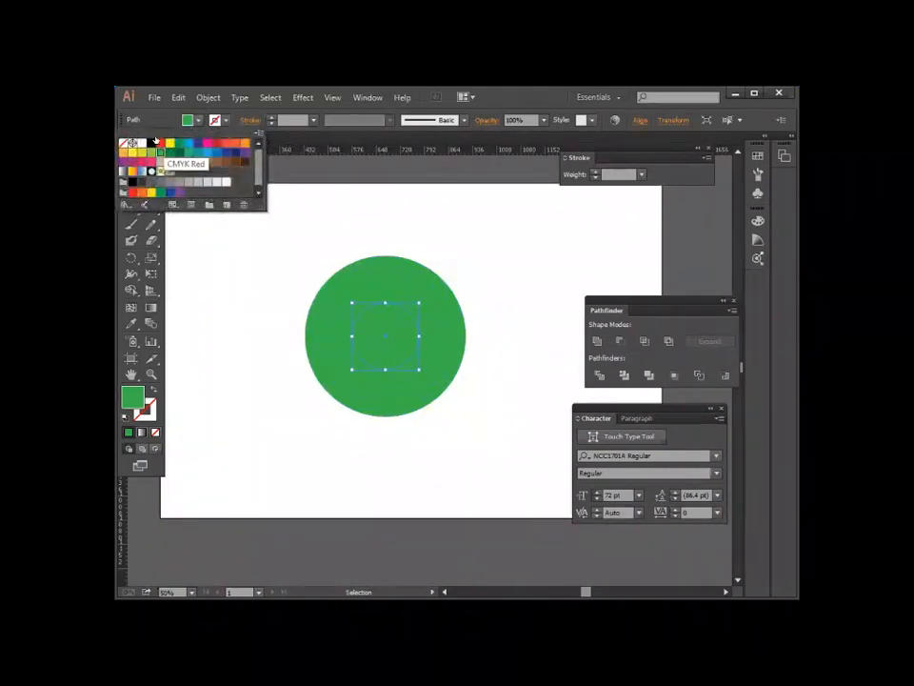
{"action": "left_click", "coordinate": [154, 141]}
- Blend the small red circle with the large green circle using the Blend tool
{"action": "left_click", "coordinate": [277, 302]}
{"action": "left_click", "coordinate": [409, 405]}
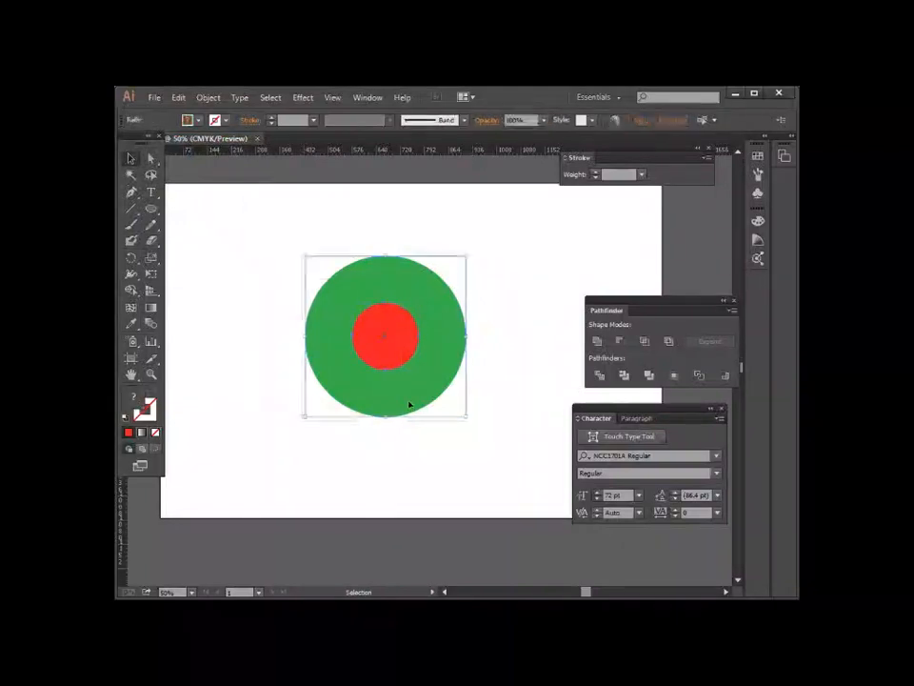
{"action": "left_click", "coordinate": [150, 325]}
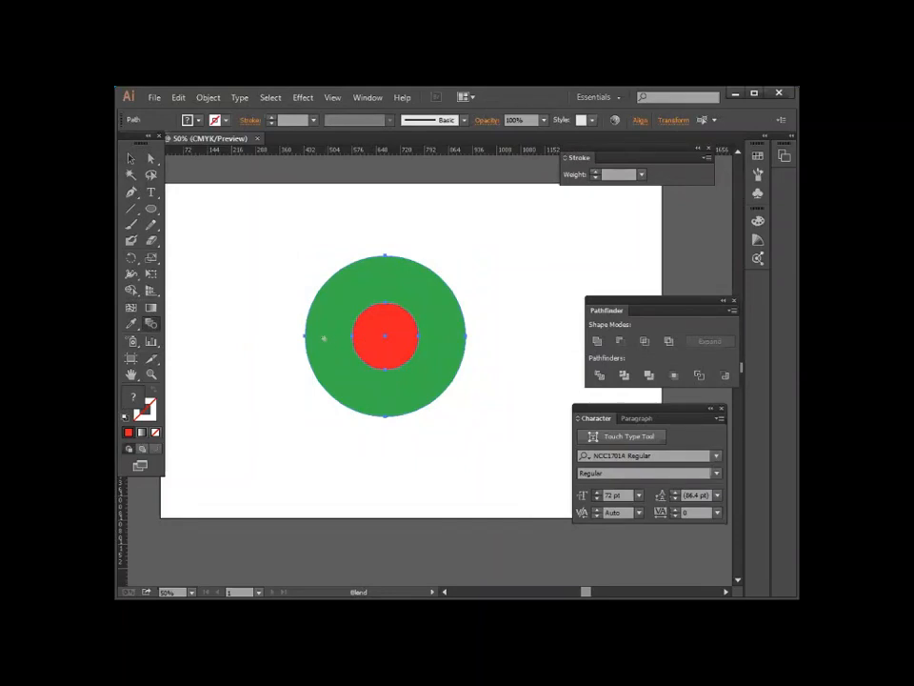
{"action": "left_click", "coordinate": [324, 338]}
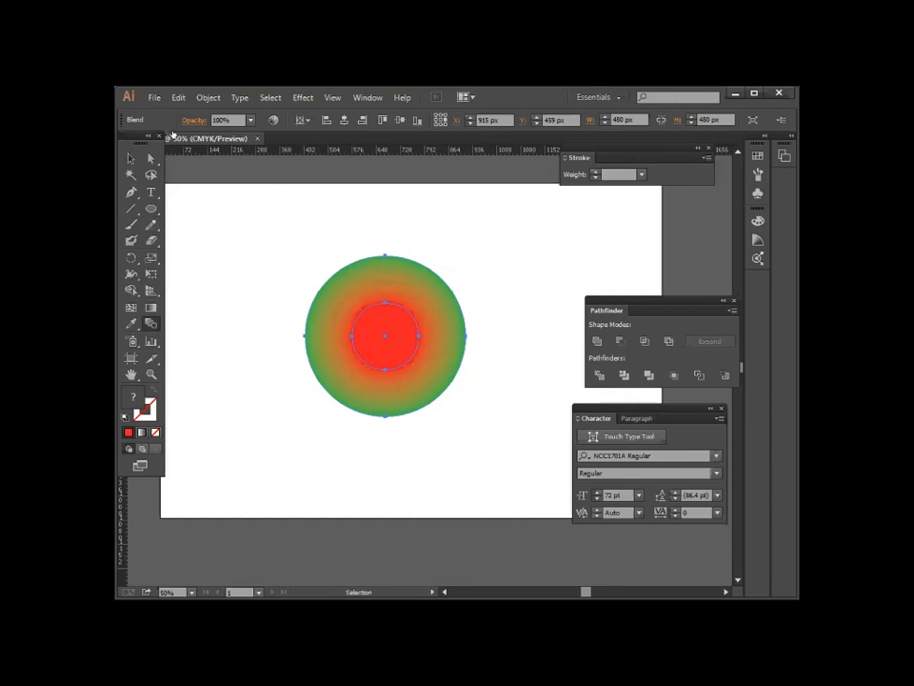
- Set the blend's spacing to Specified Steps with 7 steps
{"action": "left_click", "coordinate": [201, 101]}
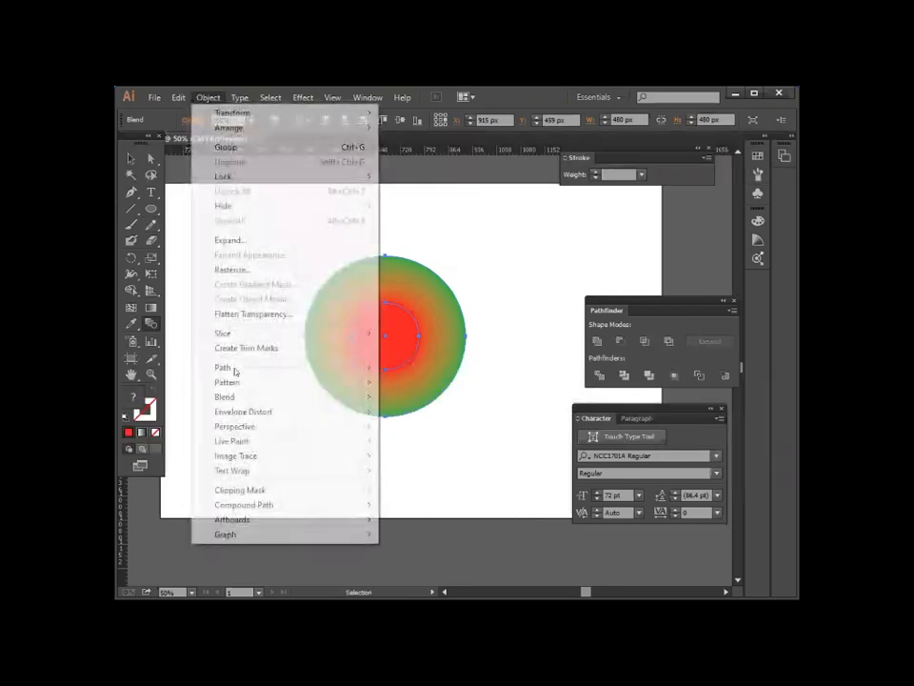
{"action": "mouse_move", "coordinate": [323, 400]}
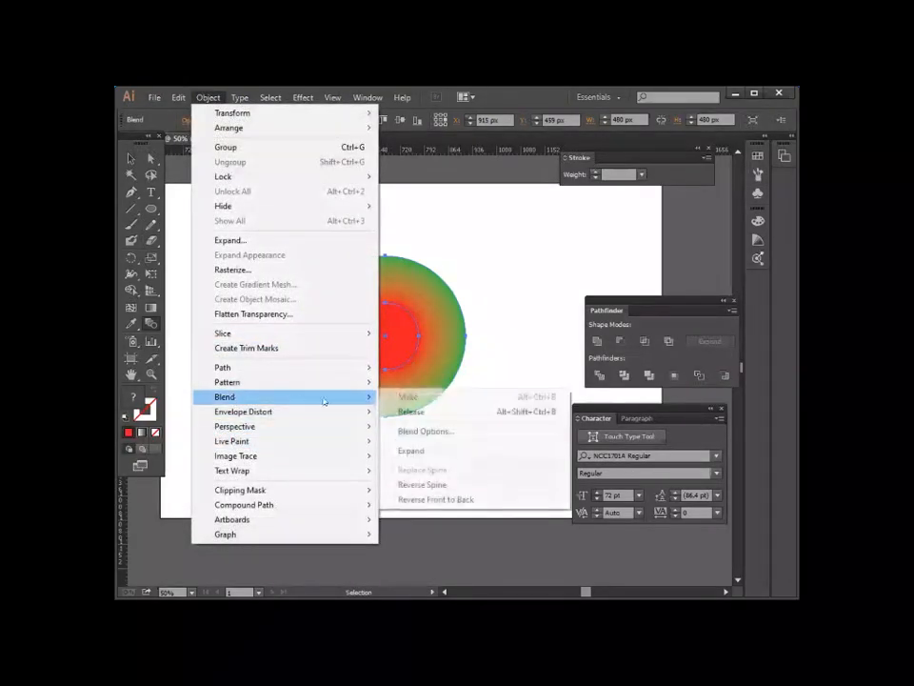
{"action": "left_click", "coordinate": [458, 434]}
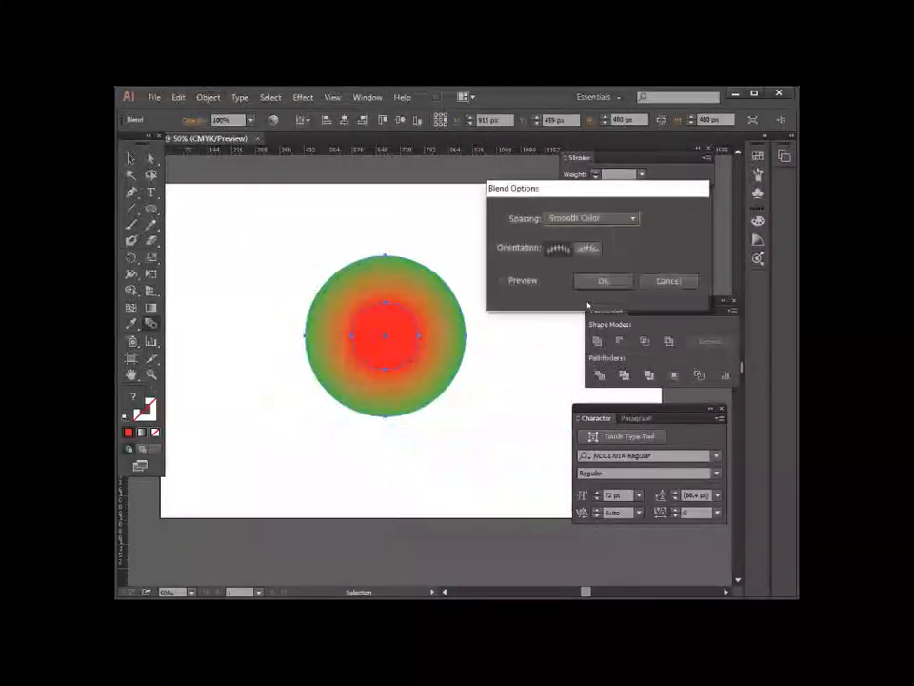
{"action": "left_click", "coordinate": [626, 219]}
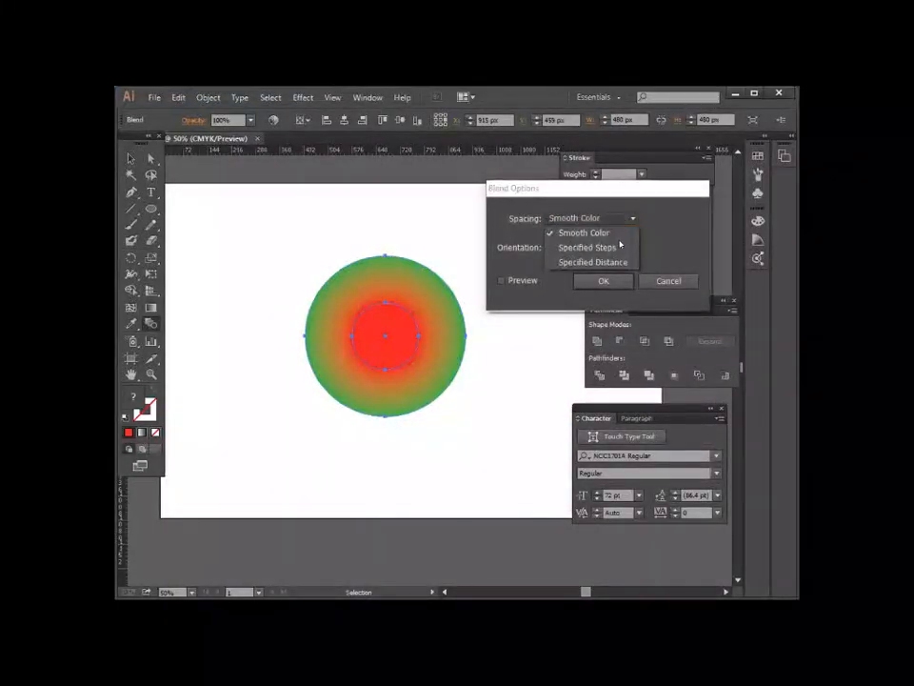
{"action": "left_click", "coordinate": [620, 246]}
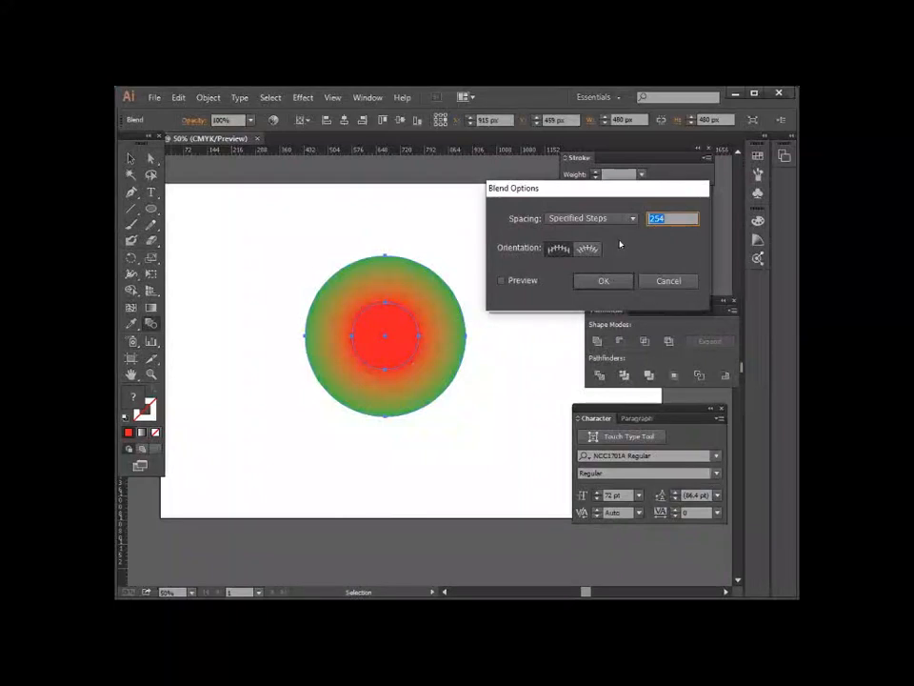
{"action": "key", "text": "BackSpace"}
{"action": "left_click", "coordinate": [501, 280]}
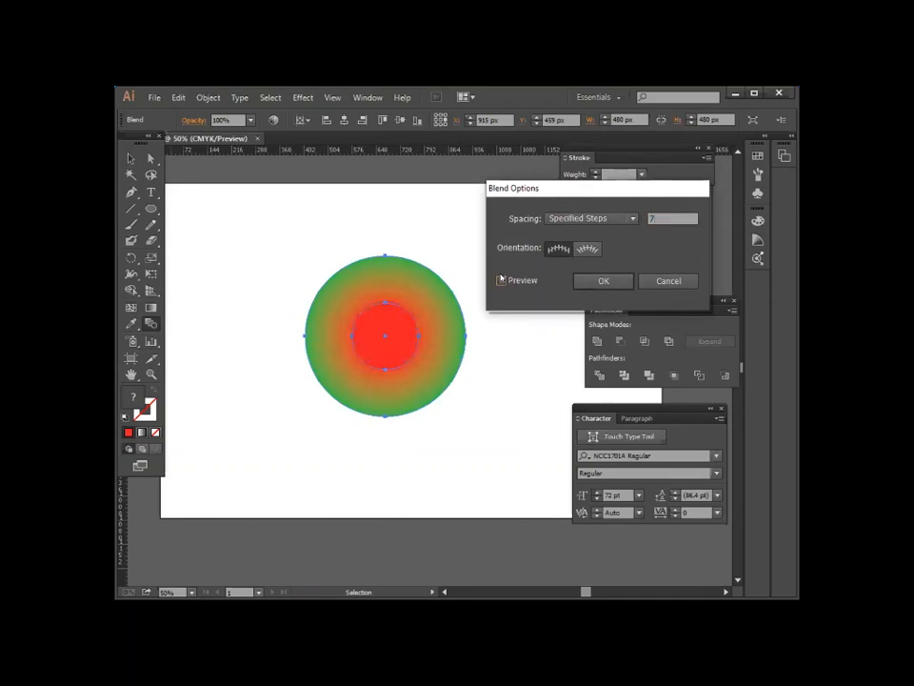
{"action": "left_click", "coordinate": [585, 281]}
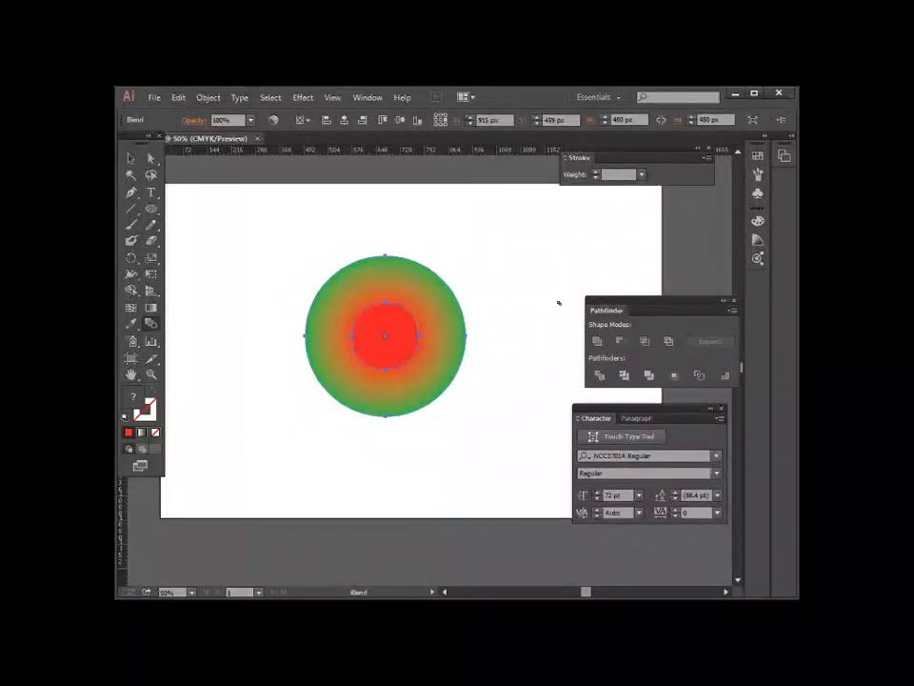
- Examine the color bands of the stepped circle blend up close, both selected and deselected
{"action": "key", "text": "v"}
{"action": "left_click", "coordinate": [214, 249]}
{"action": "left_click_drag", "start_coordinate": [294, 293], "coordinate": [453, 442]}
{"action": "key", "text": "a"}
{"action": "key", "text": "ctrl+="}
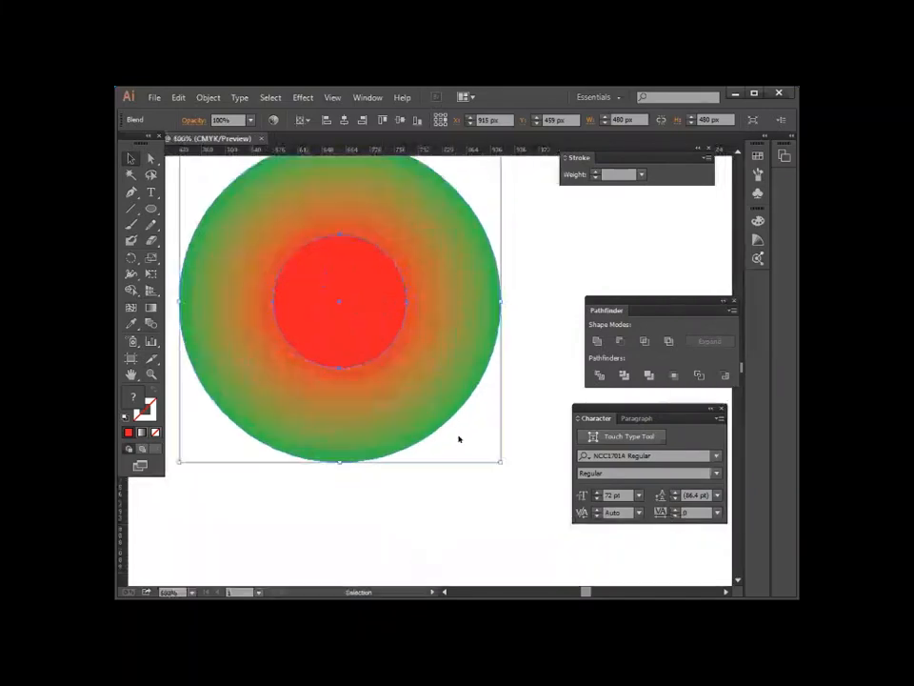
{"action": "key", "text": "v"}
{"action": "left_click", "coordinate": [536, 338]}
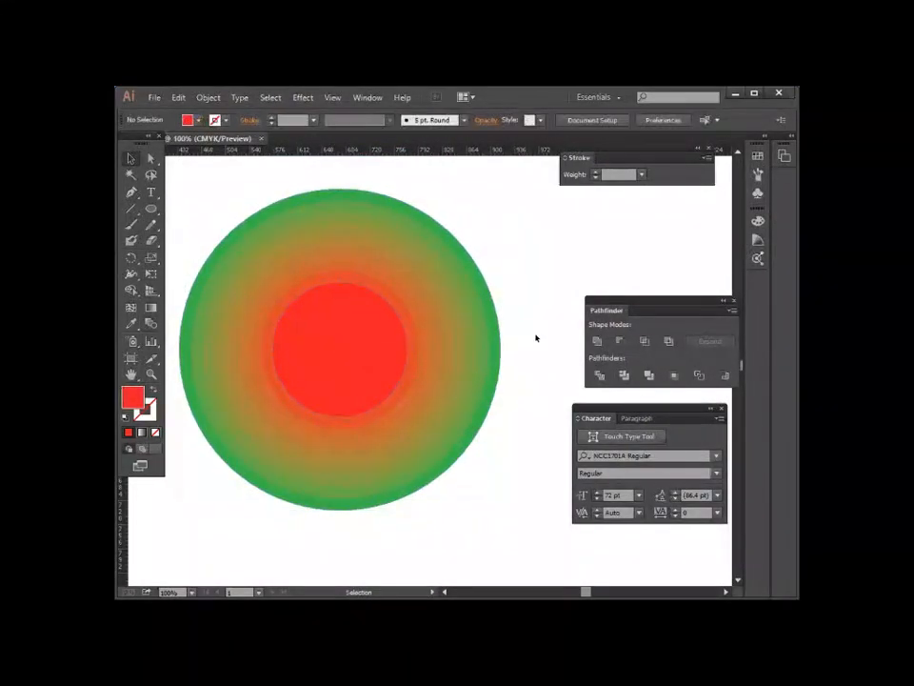
{"action": "left_click_drag", "start_coordinate": [292, 187], "coordinate": [232, 230]}
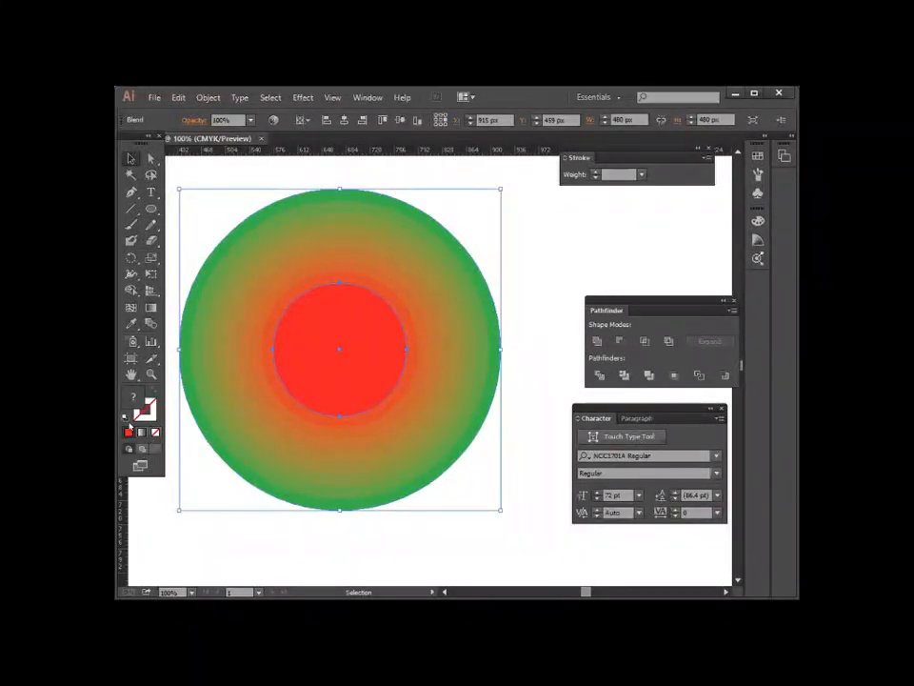
{"action": "left_click", "coordinate": [523, 476]}
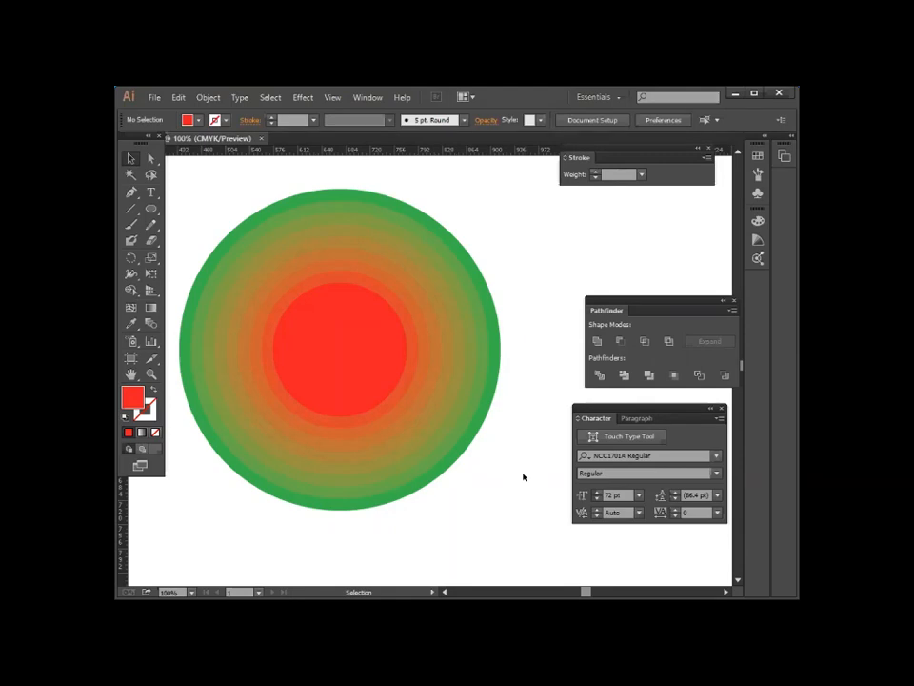
- Expand the circle blend with Object and Fill enabled, and ungroup the resulting circles
{"action": "left_click", "coordinate": [341, 327]}
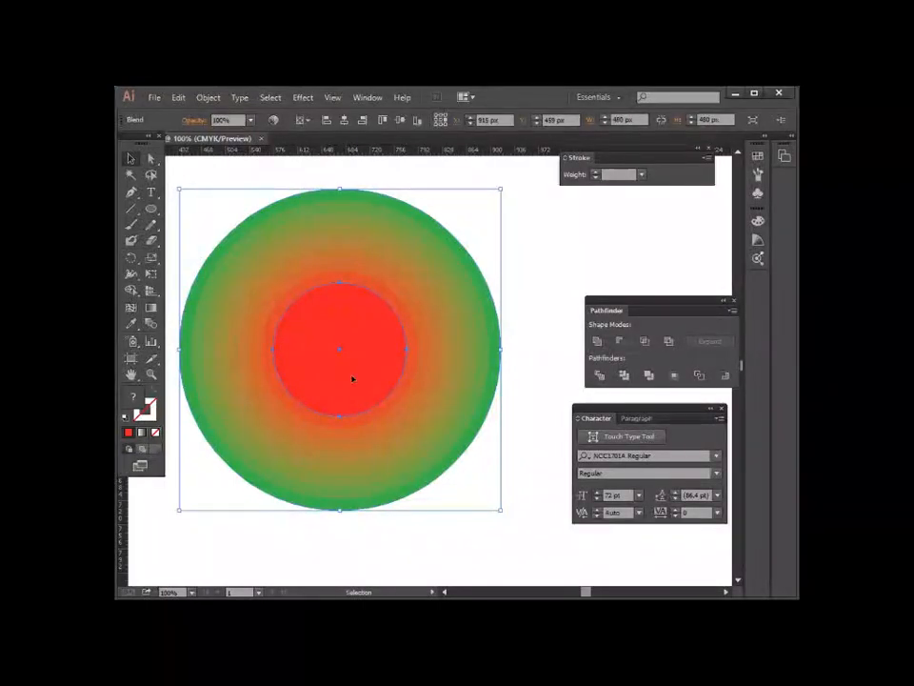
{"action": "left_click", "coordinate": [208, 98]}
{"action": "left_click", "coordinate": [250, 241]}
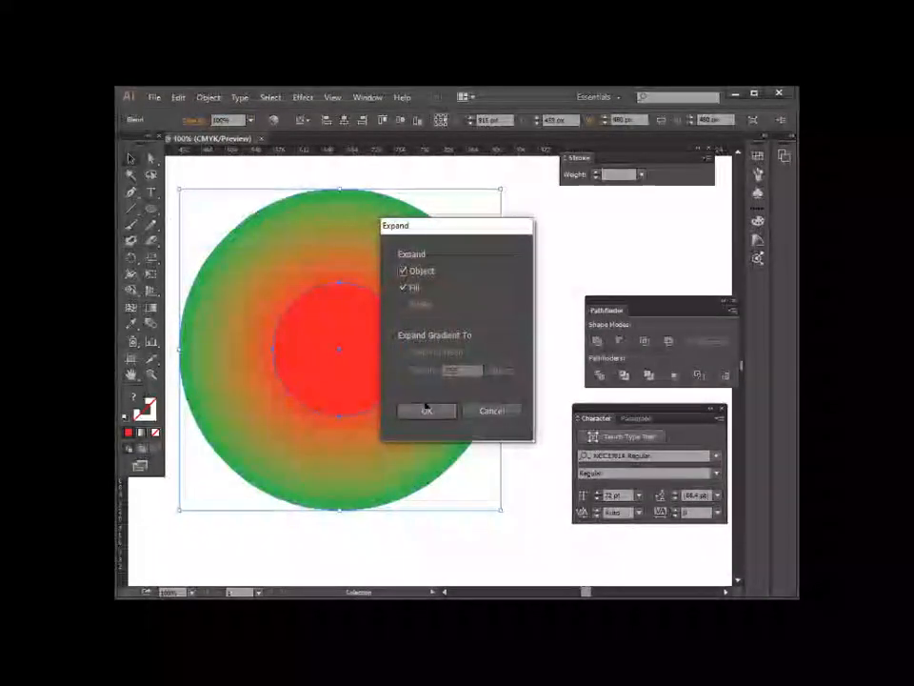
{"action": "left_click", "coordinate": [426, 409]}
{"action": "right_click", "coordinate": [298, 293]}
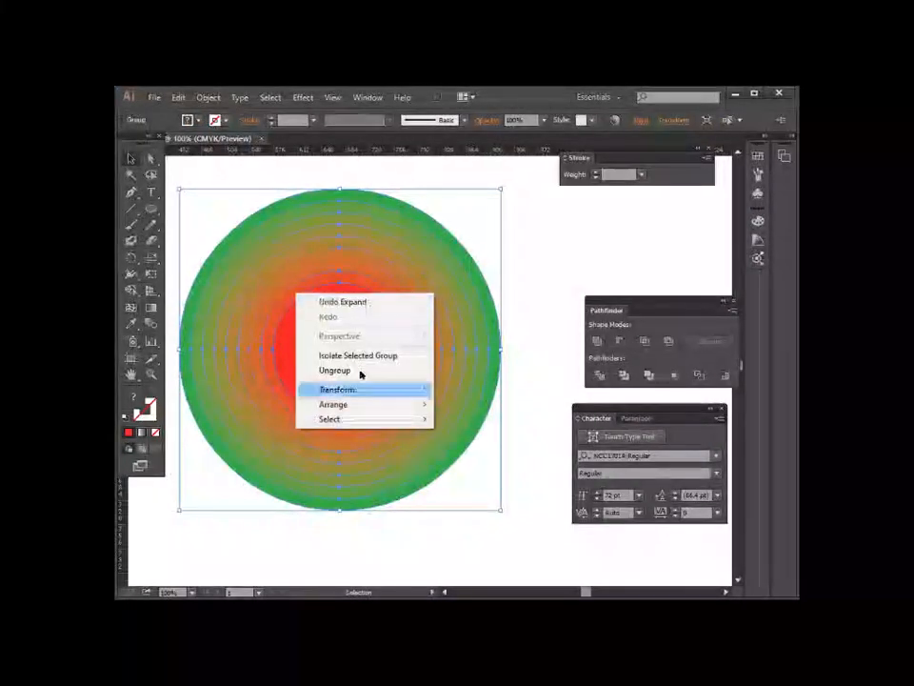
{"action": "left_click", "coordinate": [347, 369]}
{"action": "left_click", "coordinate": [555, 302]}
- Cut the red center circle out of all the rings with Shape Builder and move the rings slightly down and to the right
{"action": "left_click_drag", "start_coordinate": [223, 210], "coordinate": [324, 416]}
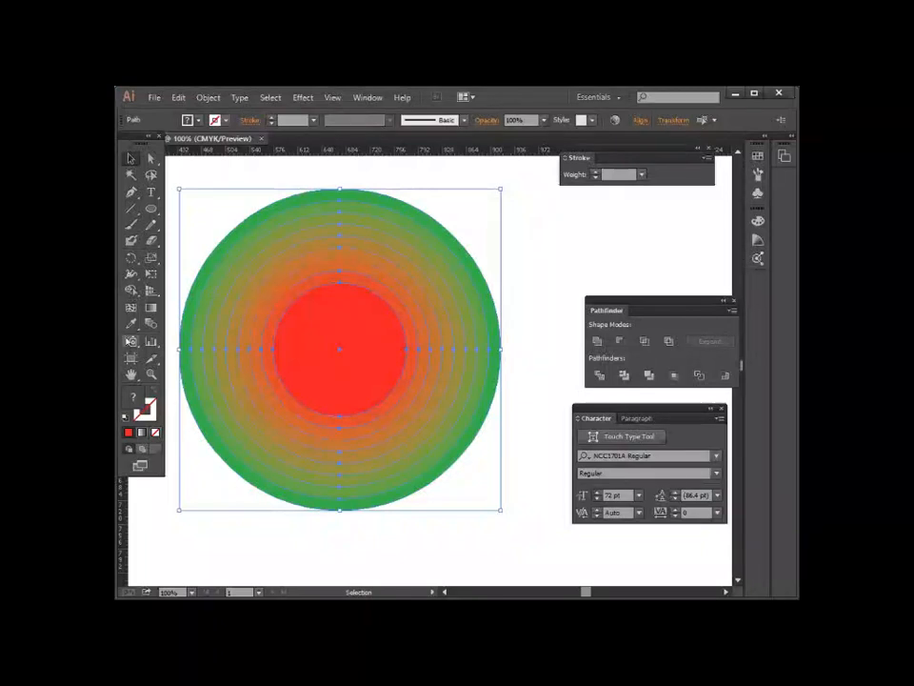
{"action": "left_click", "coordinate": [131, 290]}
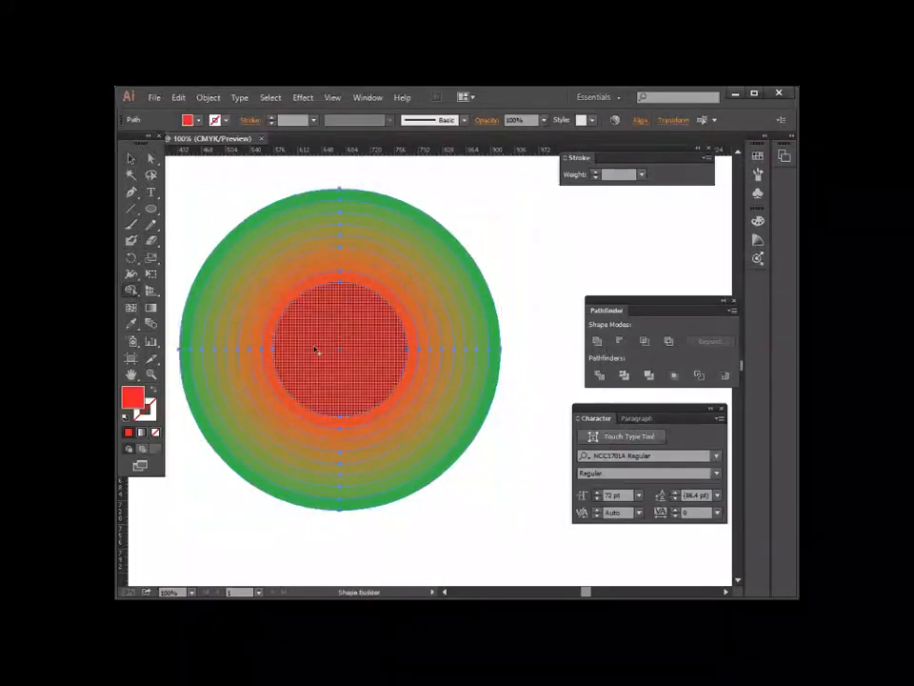
{"action": "left_click", "coordinate": [317, 349], "text": "alt"}
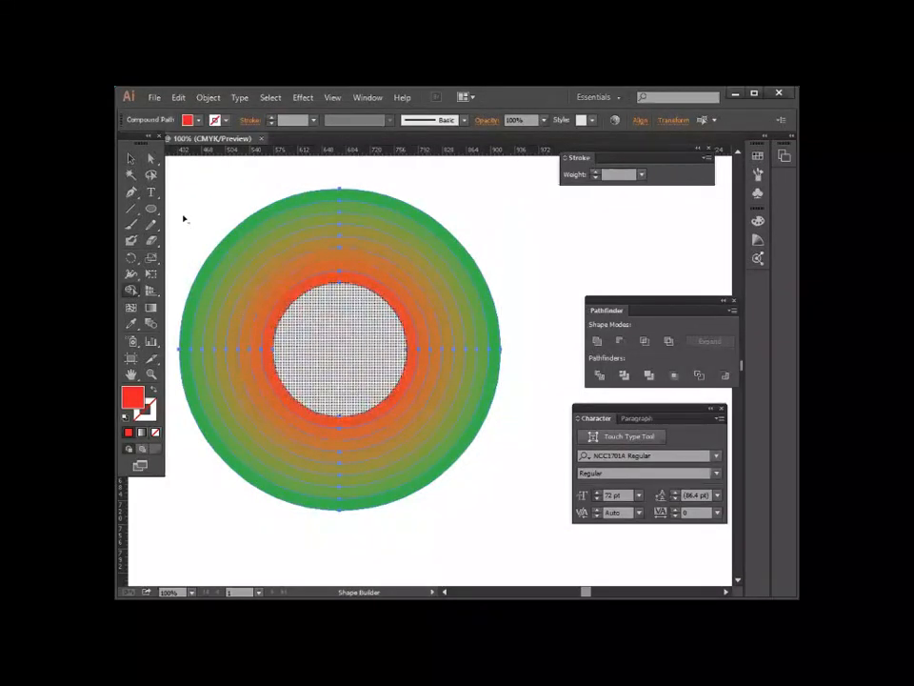
{"action": "key", "text": "v"}
{"action": "left_click_drag", "start_coordinate": [195, 215], "coordinate": [298, 288]}
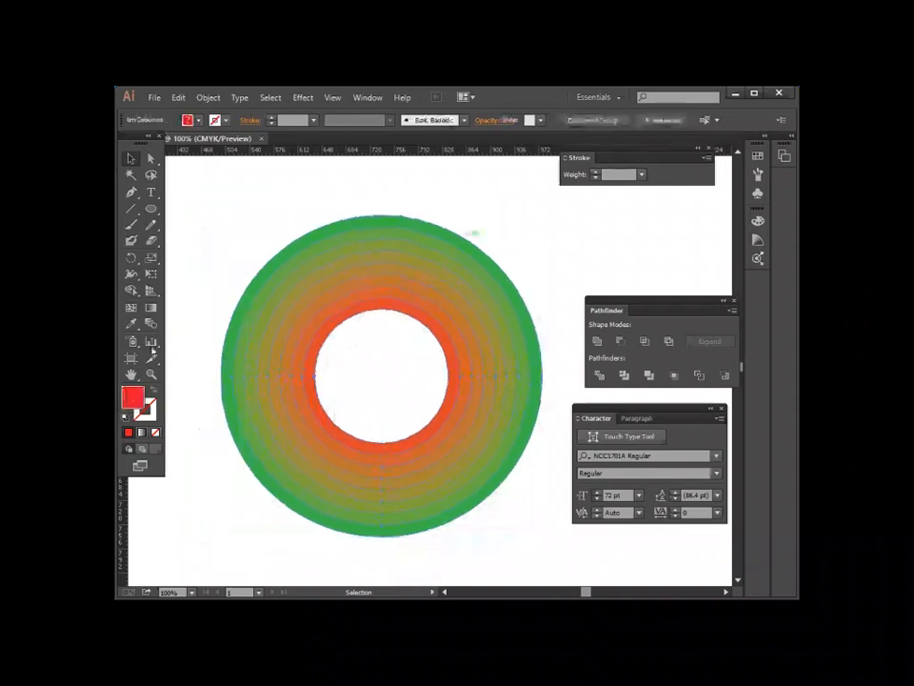
- Draw a red rectangle covering the lower half of the rings and nudge it slightly downward
{"action": "scroll", "coordinate": [147, 297], "scroll_direction": "down", "scroll_amount": 2}
{"action": "left_click_drag", "start_coordinate": [150, 211], "coordinate": [203, 207]}
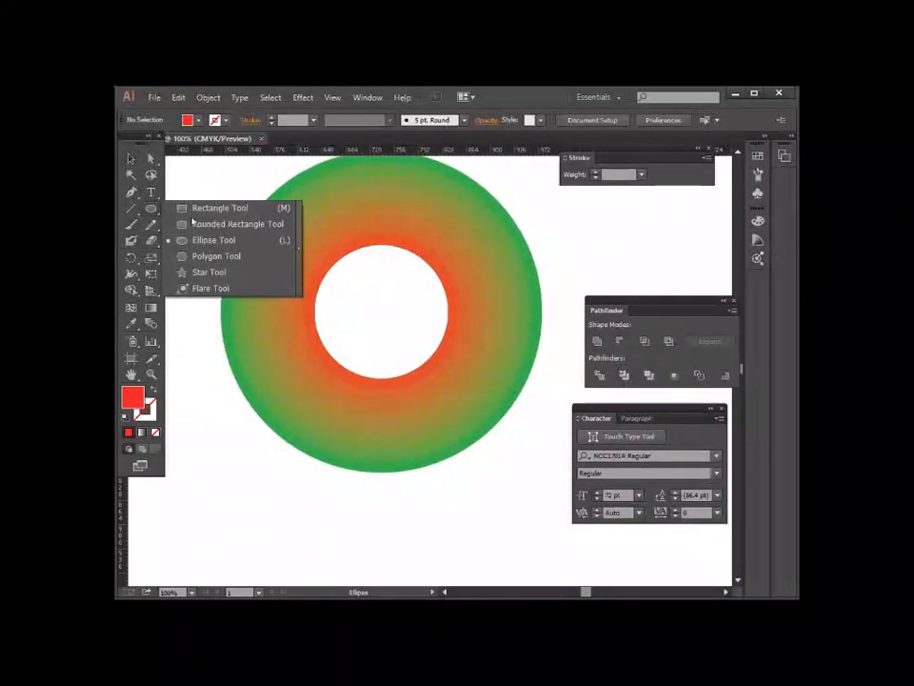
{"action": "left_click_drag", "start_coordinate": [208, 312], "coordinate": [560, 519]}
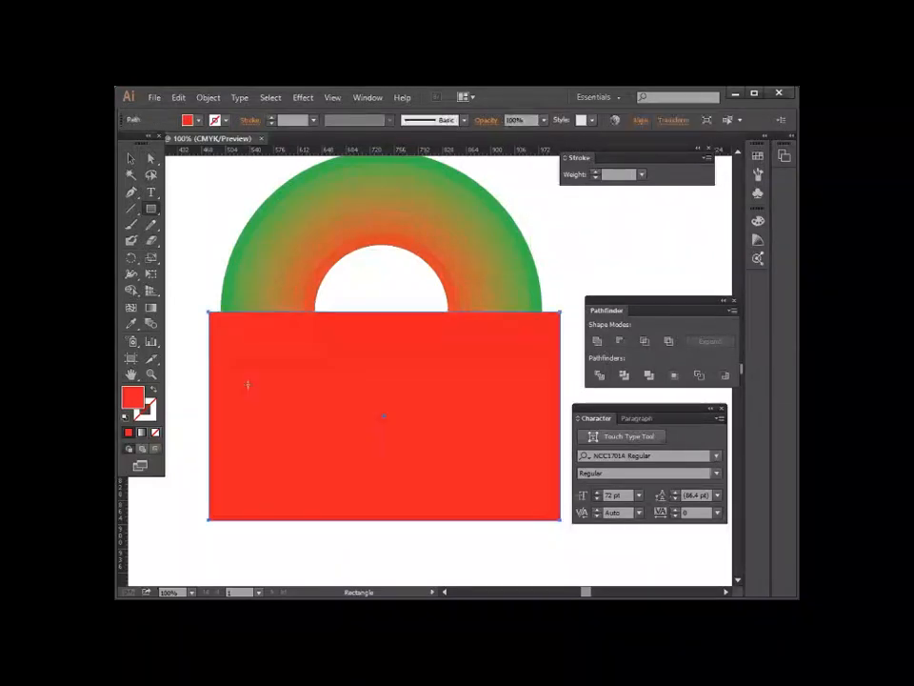
{"action": "key", "text": "v"}
{"action": "left_click", "coordinate": [204, 282]}
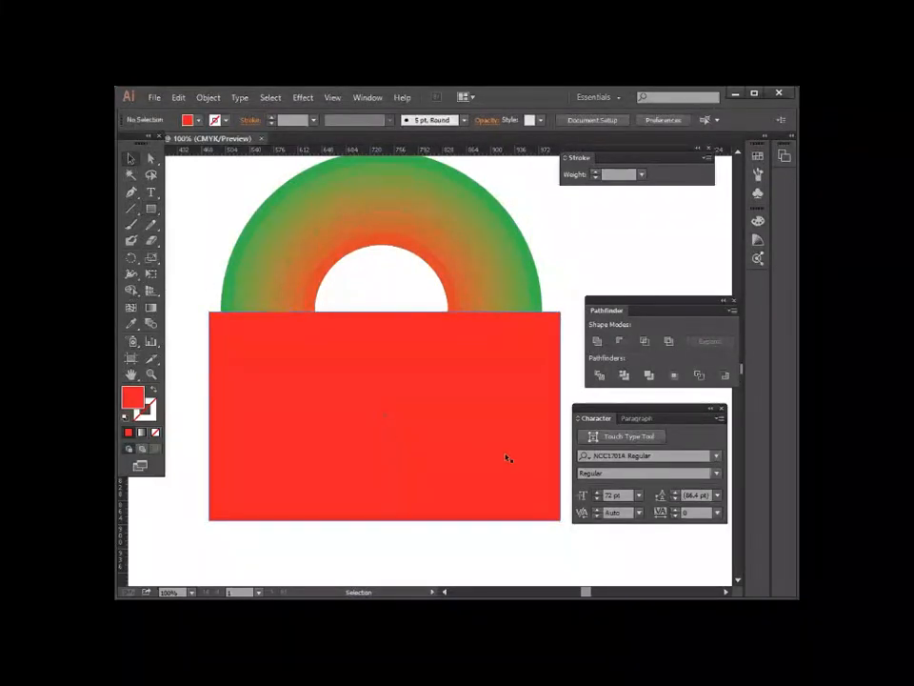
{"action": "left_click", "coordinate": [506, 462]}
{"action": "key", "text": "shift+Down"}
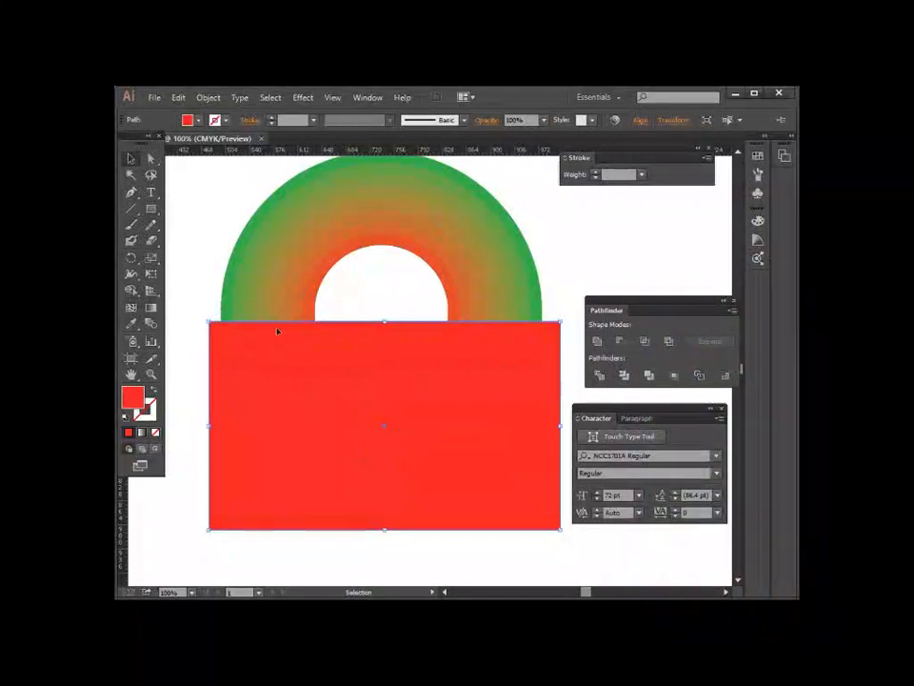
- Remove the rectangle and the lower half of the rings with Shape Builder, keeping only the upper arch
{"action": "left_click_drag", "start_coordinate": [190, 249], "coordinate": [192, 437]}
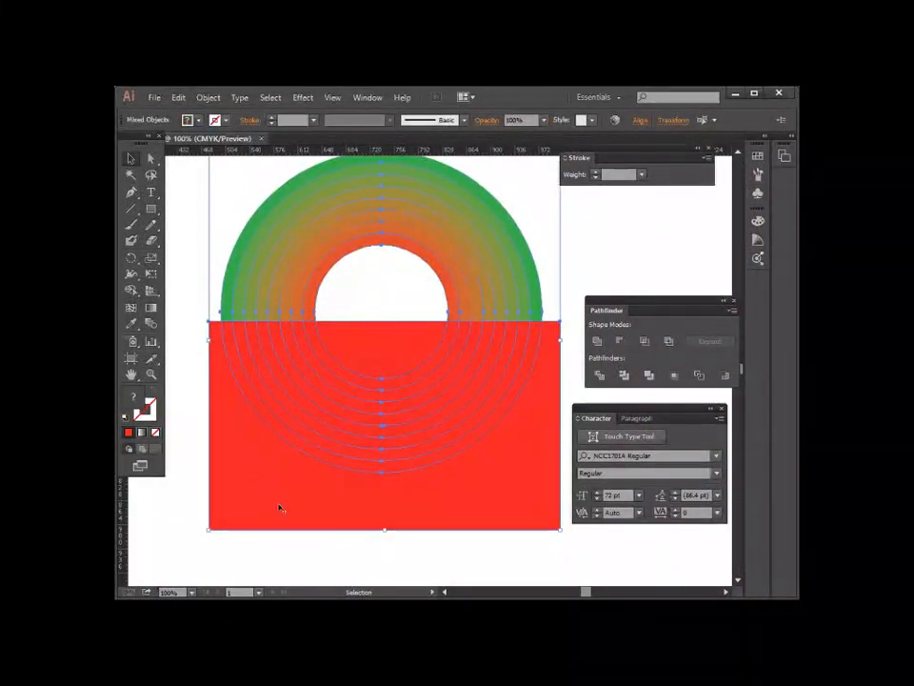
{"action": "key", "text": "shift+m"}
{"action": "left_click_drag", "start_coordinate": [294, 537], "coordinate": [360, 345]}
{"action": "key", "text": "v"}
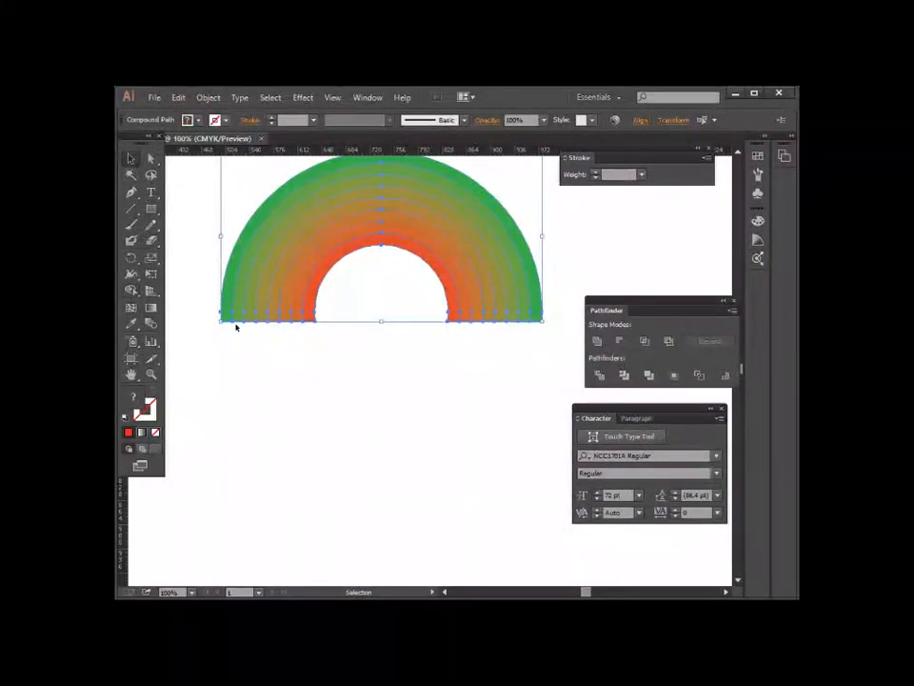
{"action": "left_click", "coordinate": [337, 457]}
- Select all parts of the rainbow-like arch and delete them from the artboard
{"action": "scroll", "coordinate": [337, 457], "scroll_direction": "up", "scroll_amount": 3}
{"action": "left_click_drag", "start_coordinate": [273, 280], "coordinate": [385, 460]}
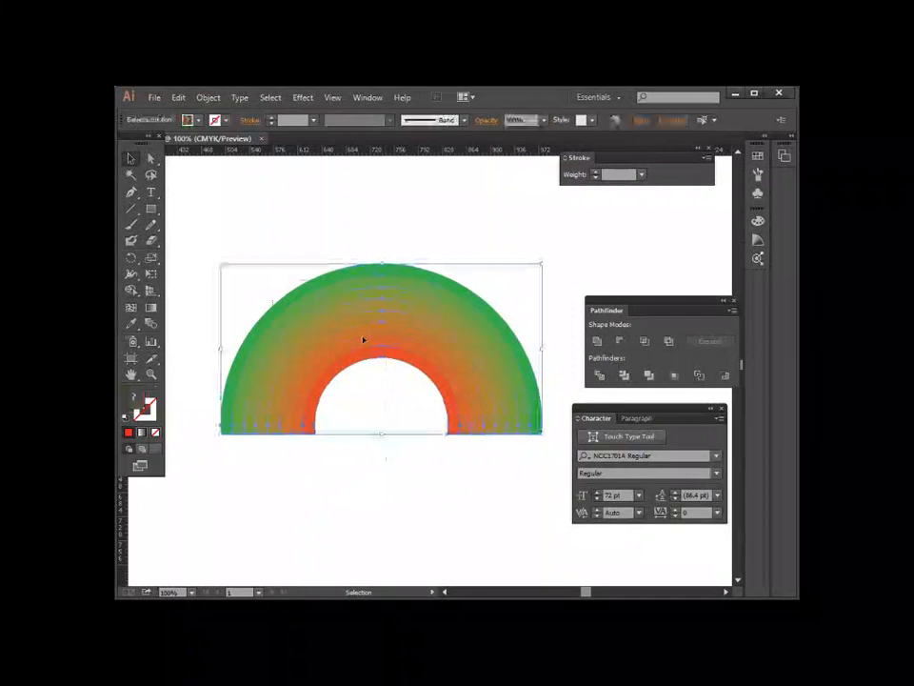
{"action": "left_click_drag", "start_coordinate": [353, 360], "coordinate": [374, 440]}
{"action": "scroll", "coordinate": [384, 383], "scroll_direction": "down", "scroll_amount": 4}
{"action": "key", "text": "Delete"}
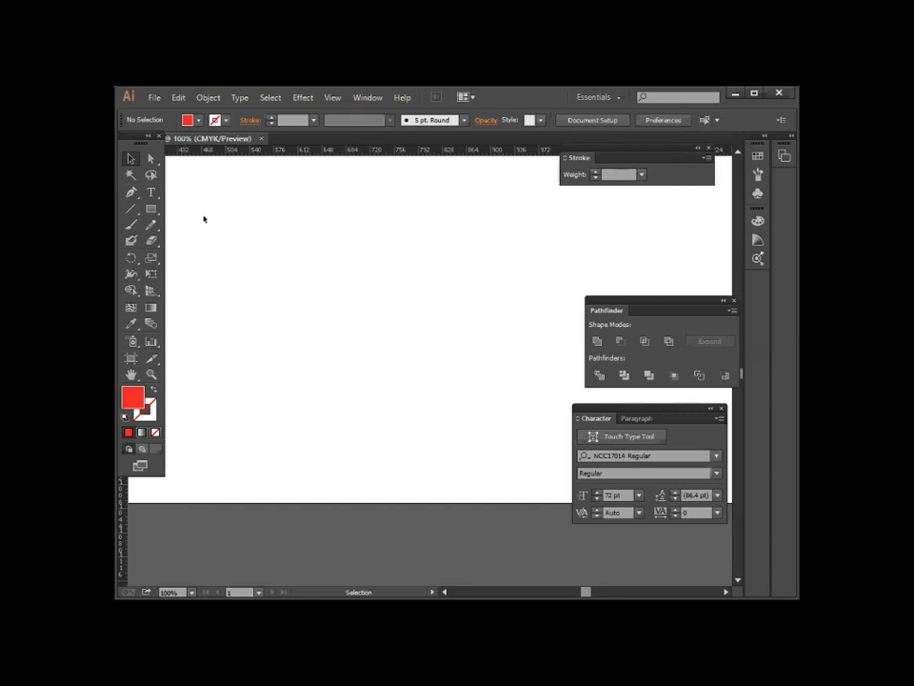
- Set the fill to None and draw a vertical line segment on the empty artboard
{"action": "key", "text": "backslash"}
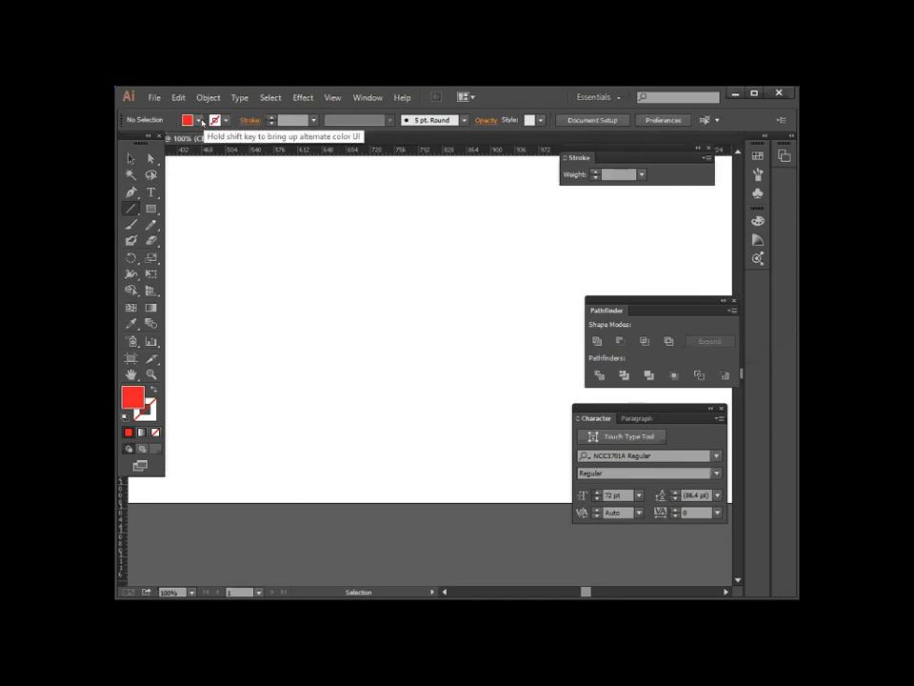
{"action": "left_click", "coordinate": [200, 121]}
{"action": "left_click", "coordinate": [123, 142]}
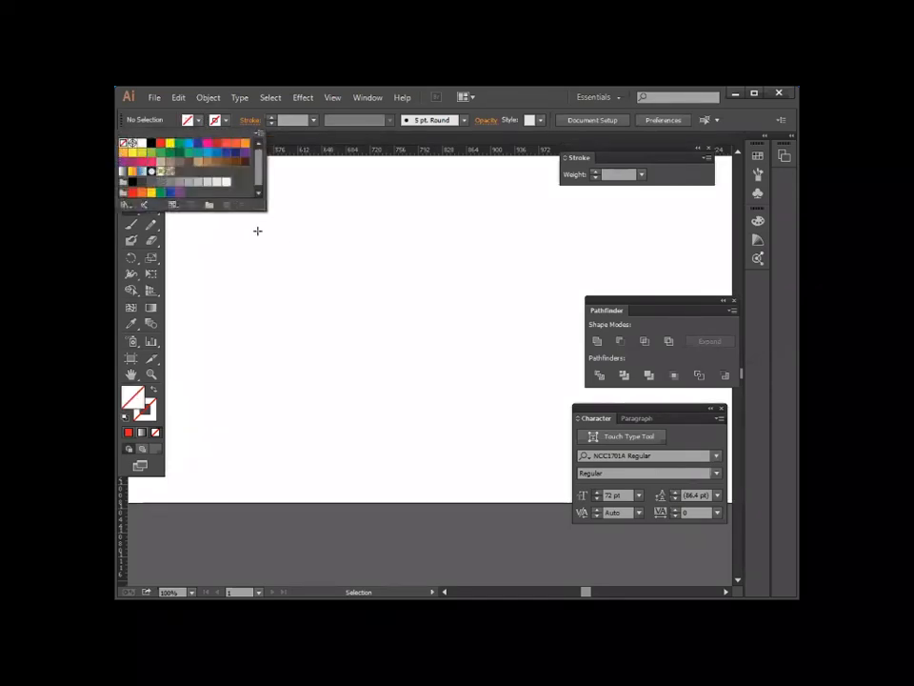
{"action": "left_click", "coordinate": [354, 254]}
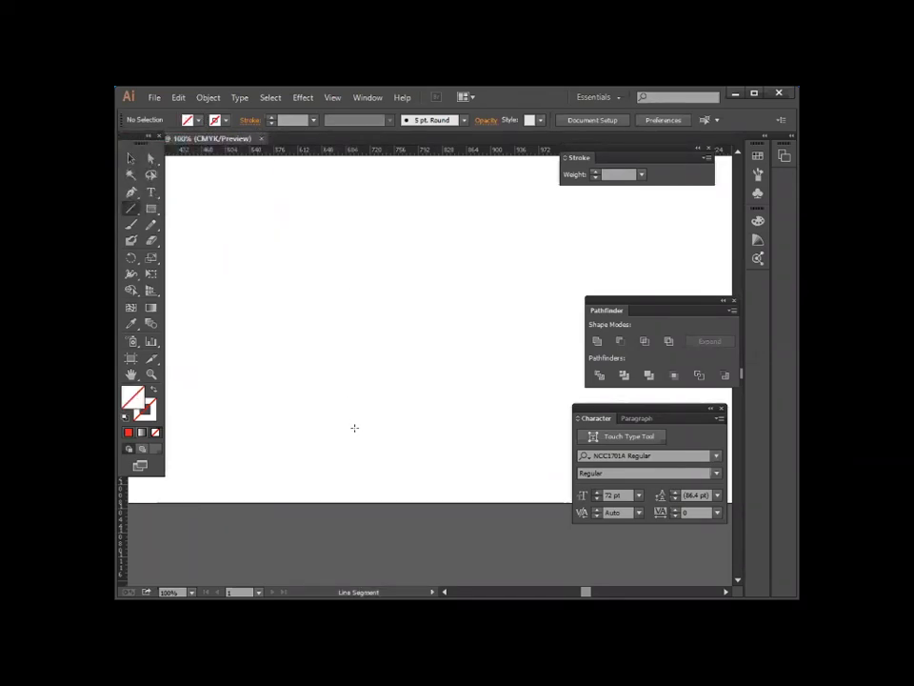
{"action": "left_click_drag", "start_coordinate": [351, 245], "coordinate": [357, 381]}
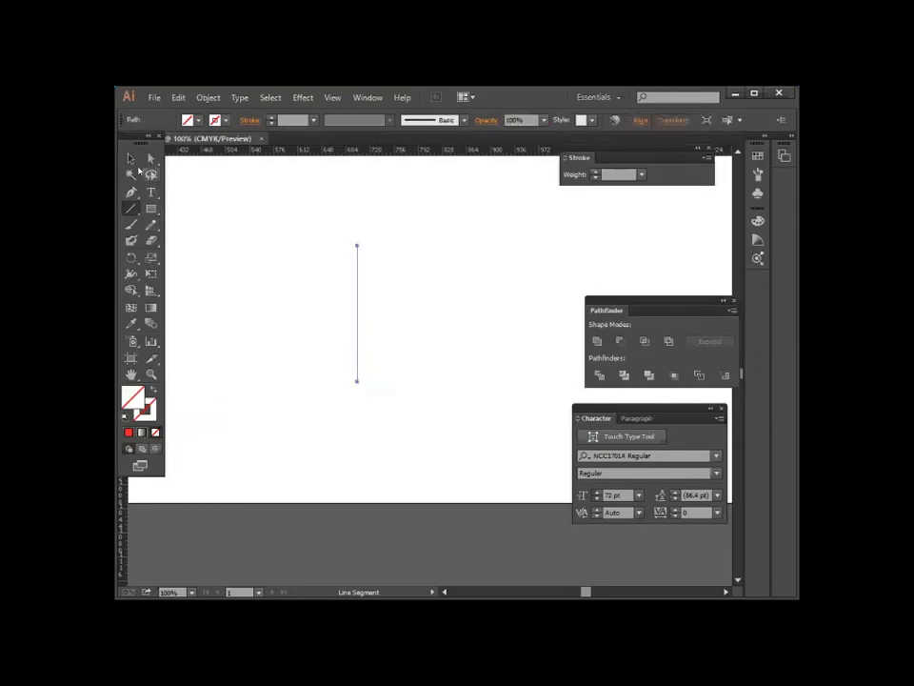
- Give the vertical line segment a black stroke and deselect it
{"action": "left_click", "coordinate": [225, 121]}
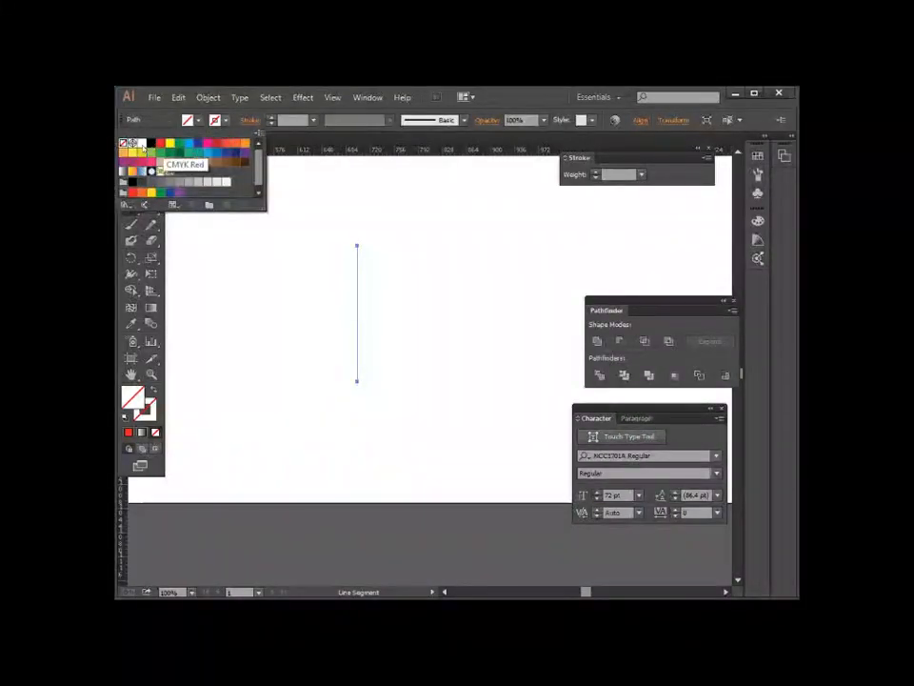
{"action": "left_click", "coordinate": [133, 143]}
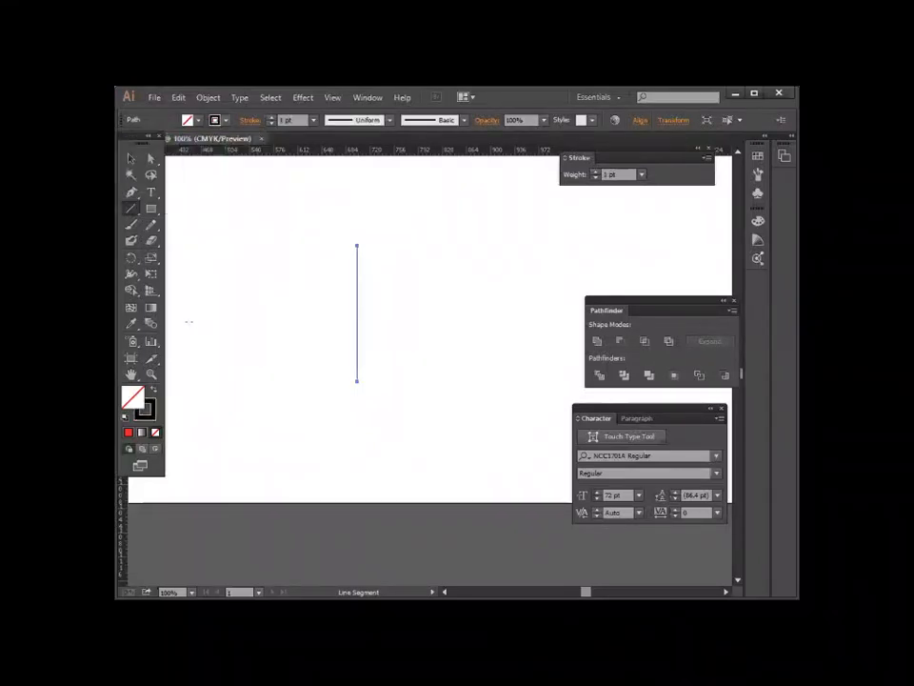
{"action": "left_click", "coordinate": [131, 158]}
{"action": "left_click", "coordinate": [214, 333]}
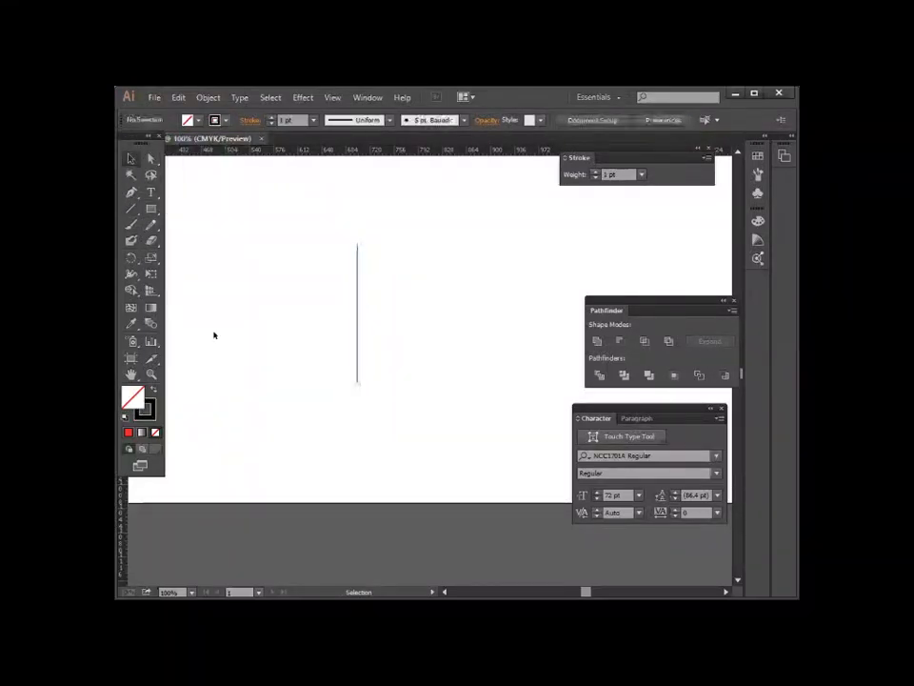
- Shorten the vertical line by raising its lower end, keeping the upper end in place
{"action": "left_click", "coordinate": [355, 376]}
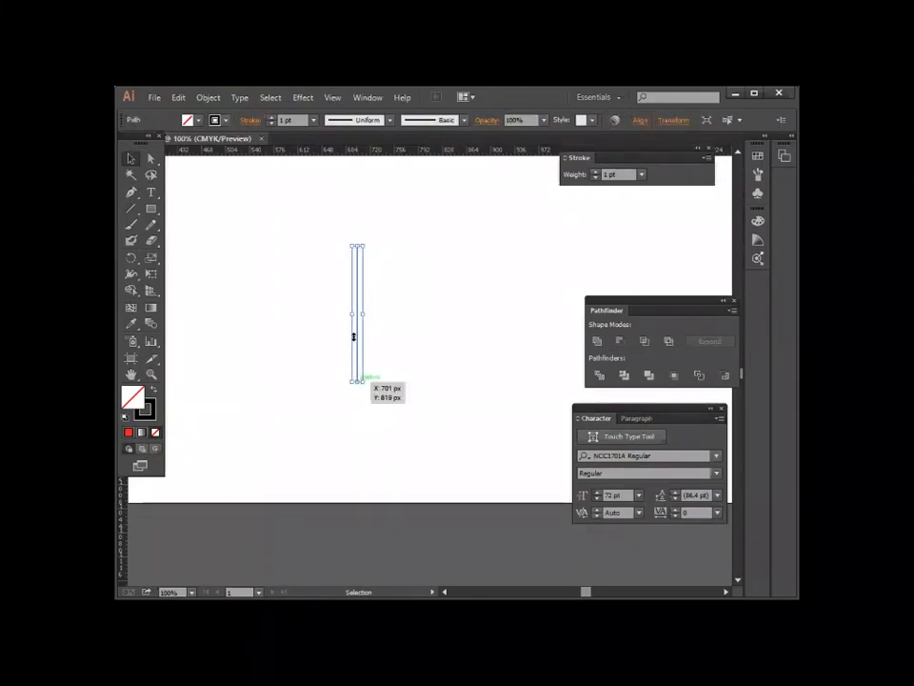
{"action": "left_click_drag", "start_coordinate": [358, 379], "coordinate": [360, 339]}
{"action": "key", "text": "ctrl+shift+a"}
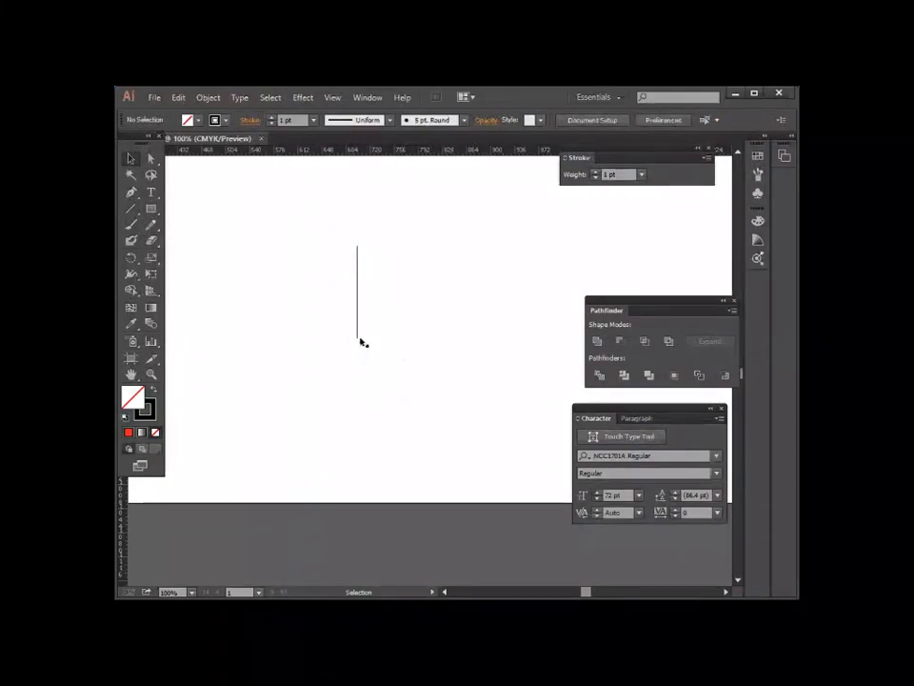
- Create a copy of the line rotated 7.5° around a point just below its lower end
{"action": "left_click", "coordinate": [358, 333]}
{"action": "key", "text": "r"}
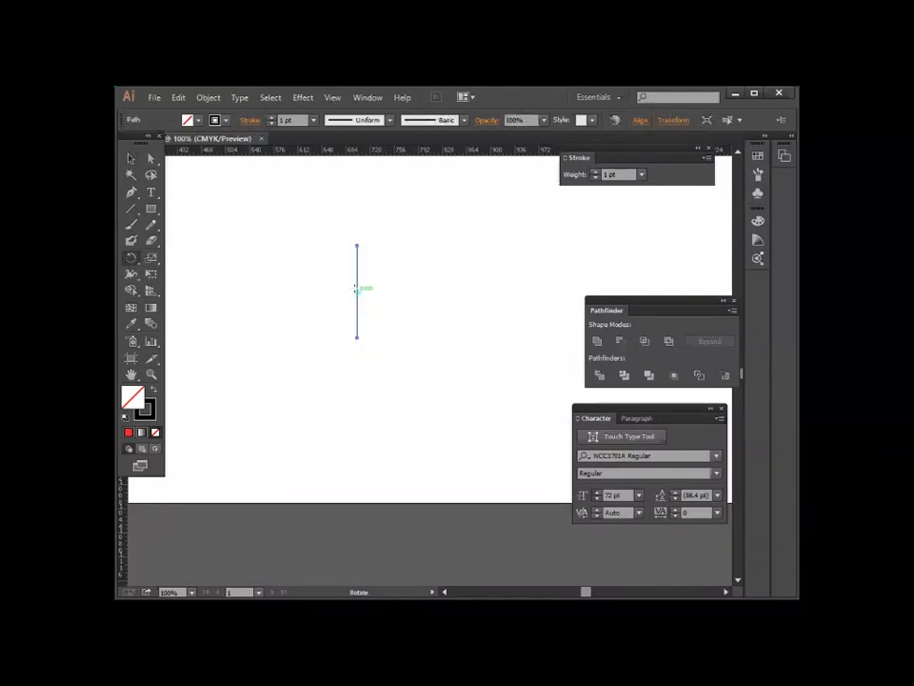
{"action": "left_click", "coordinate": [355, 343], "text": "alt"}
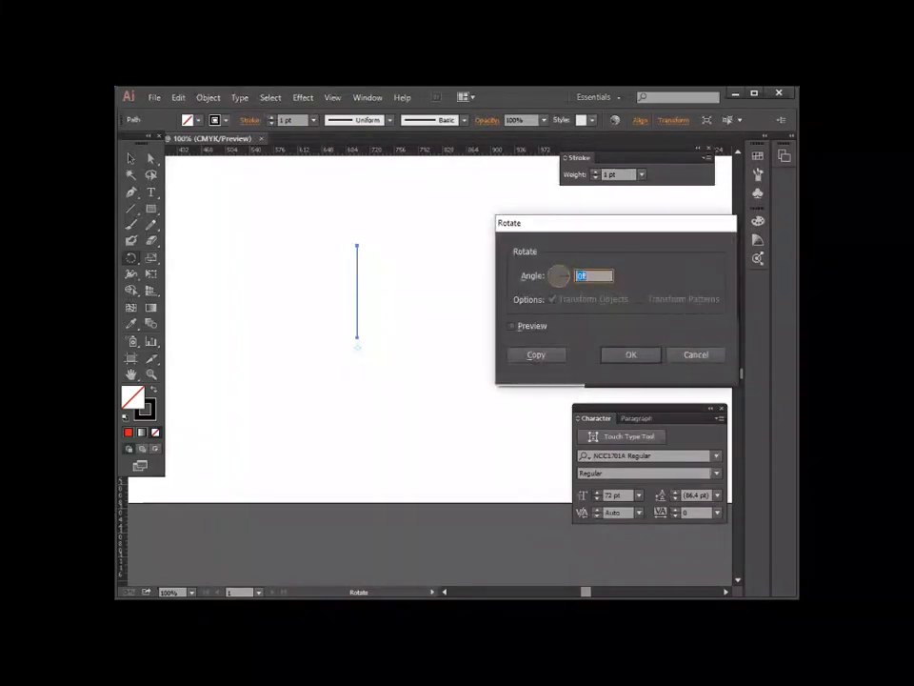
{"action": "type", "text": "1"}
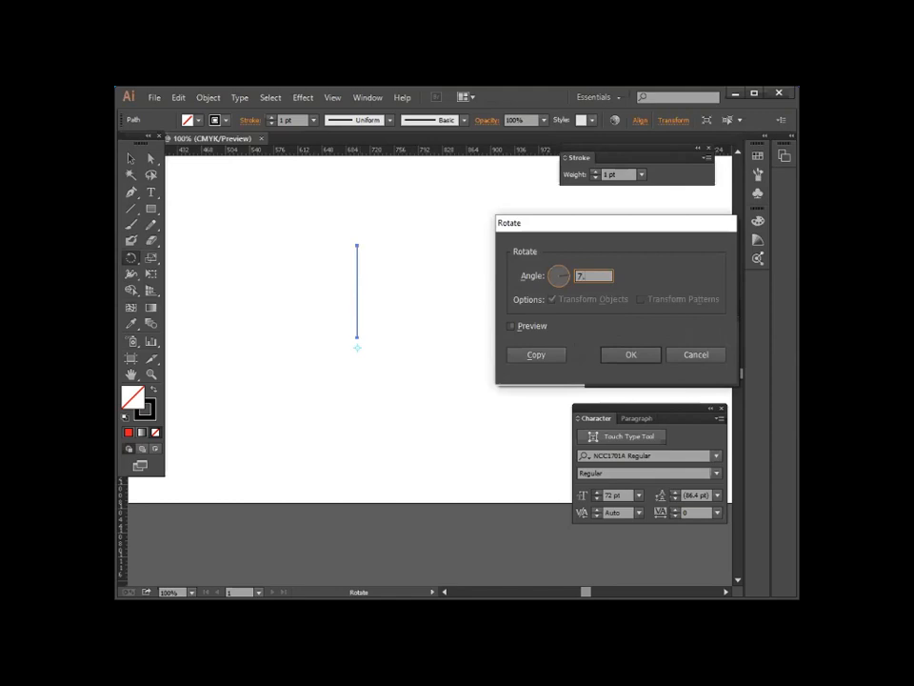
{"action": "left_click", "coordinate": [512, 325]}
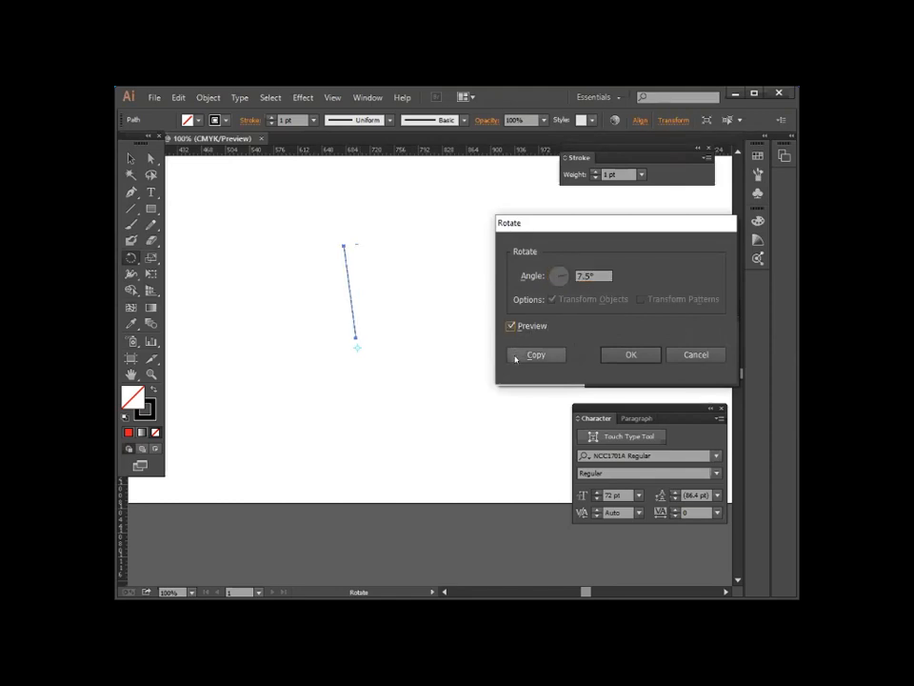
{"action": "left_click", "coordinate": [529, 354]}
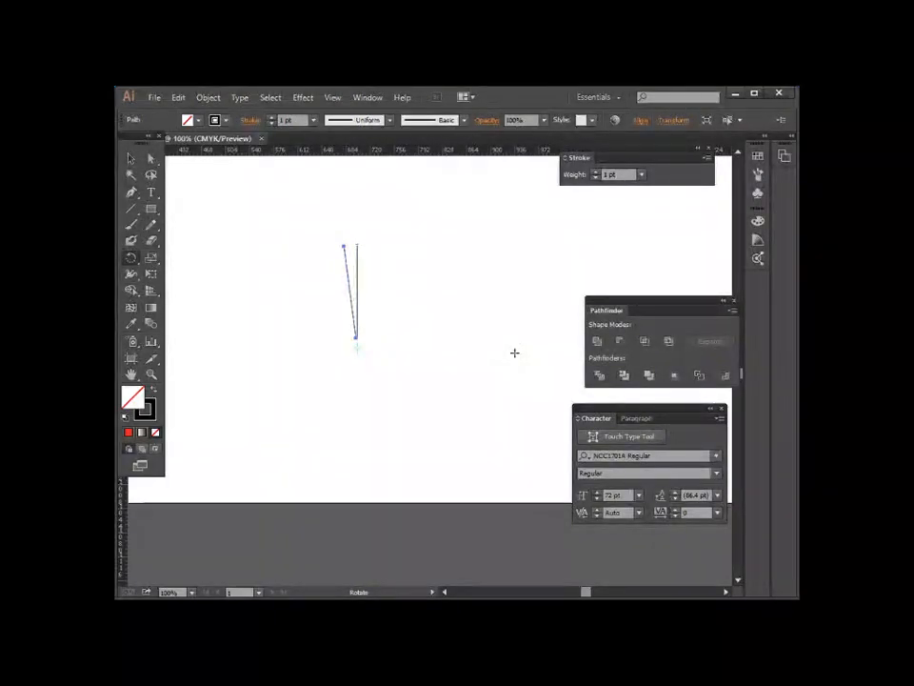
- Repeat the rotated copy until the lines form a complete radial circle, and deselect everything
{"action": "key", "text": "ctrl+d"}
{"action": "key", "text": "ctrl+d"}
{"action": "key", "text": "ctrl+d"}
{"action": "key", "text": "ctrl+d"}
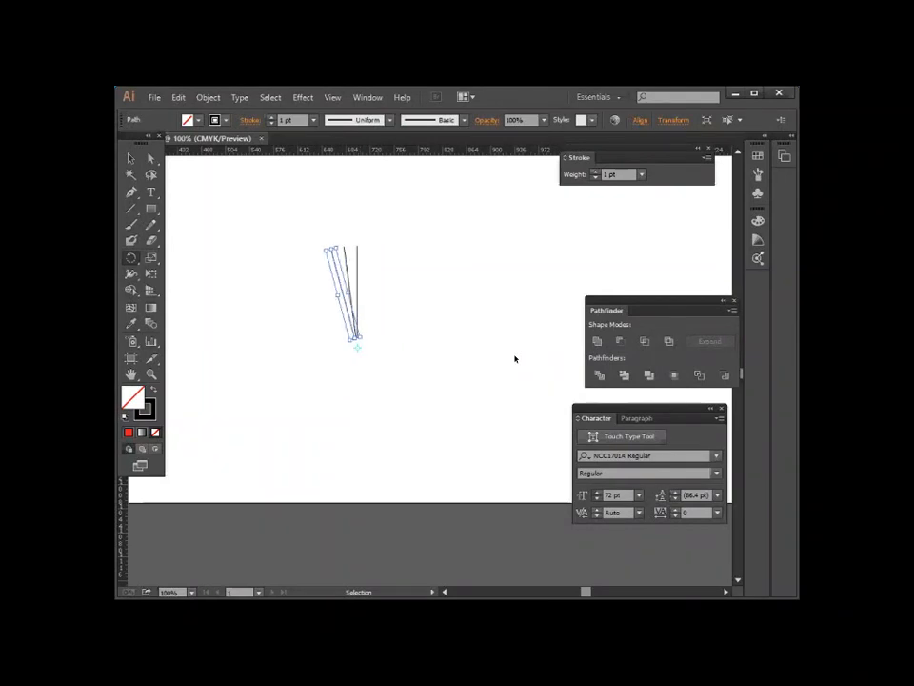
{"action": "key", "text": "ctrl+d"}
{"action": "key", "text": "ctrl+d"}
{"action": "key", "text": "ctrl+d"}
{"action": "key", "text": "ctrl+d"}
{"action": "key", "text": "ctrl+d"}
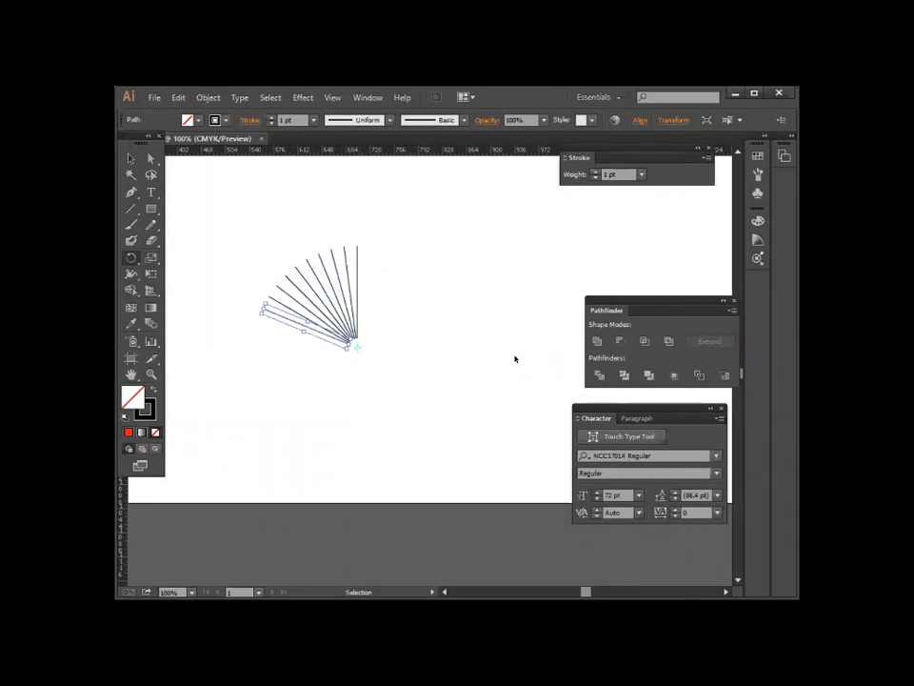
{"action": "key", "text": "ctrl+d"}
{"action": "key", "text": "ctrl+d"}
{"action": "key", "text": "ctrl+d"}
{"action": "key", "text": "ctrl+d"}
{"action": "key", "text": "ctrl+d"}
{"action": "key", "text": "ctrl+d"}
{"action": "key", "text": "ctrl+d"}
{"action": "key", "text": "ctrl+d"}
{"action": "key", "text": "ctrl+d"}
{"action": "key", "text": "ctrl+d"}
{"action": "key", "text": "ctrl+d"}
{"action": "key", "text": "ctrl+d"}
{"action": "key", "text": "ctrl+d"}
{"action": "key", "text": "ctrl+d"}
{"action": "key", "text": "ctrl+d"}
{"action": "key", "text": "ctrl+d"}
{"action": "key", "text": "ctrl+d"}
{"action": "key", "text": "ctrl+d"}
{"action": "key", "text": "ctrl+d"}
{"action": "key", "text": "ctrl+d"}
{"action": "key", "text": "ctrl+d"}
{"action": "key", "text": "ctrl+d"}
{"action": "key", "text": "ctrl+d"}
{"action": "key", "text": "ctrl+d"}
{"action": "key", "text": "ctrl+d"}
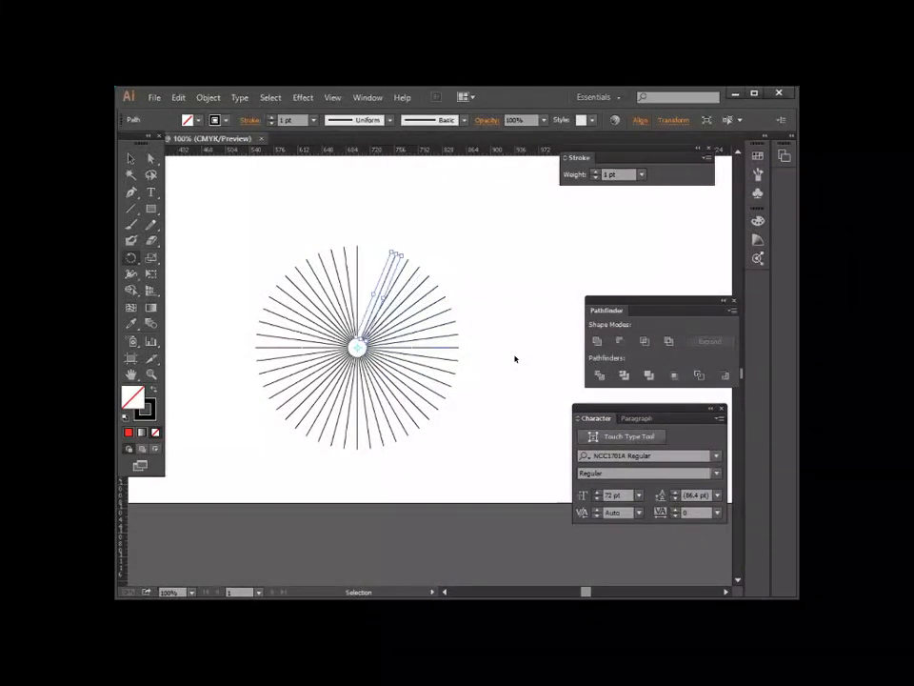
{"action": "key", "text": "ctrl+d"}
{"action": "key", "text": "ctrl+d"}
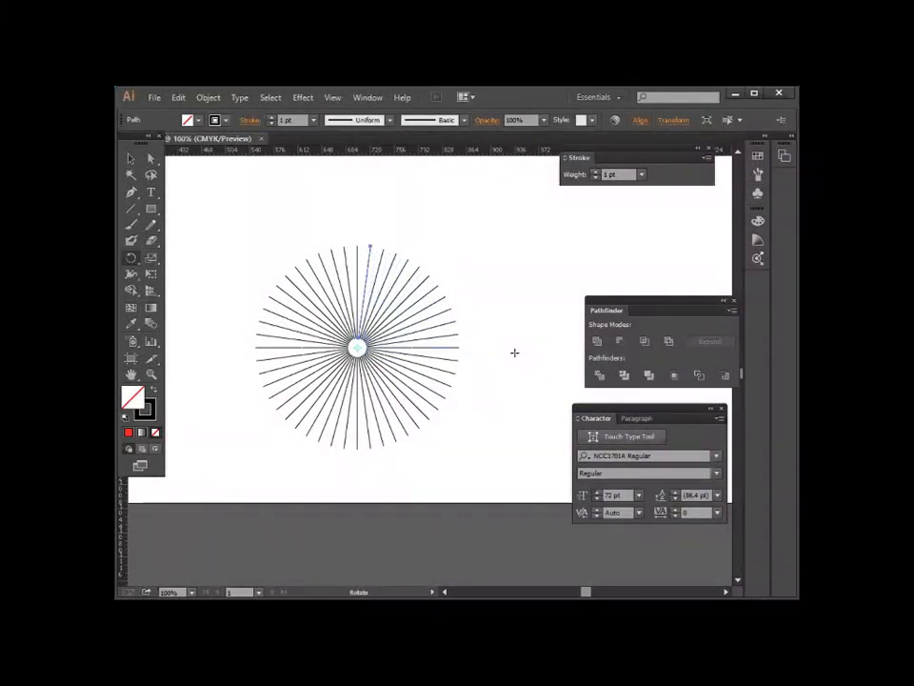
{"action": "key", "text": "v"}
{"action": "key", "text": "r"}
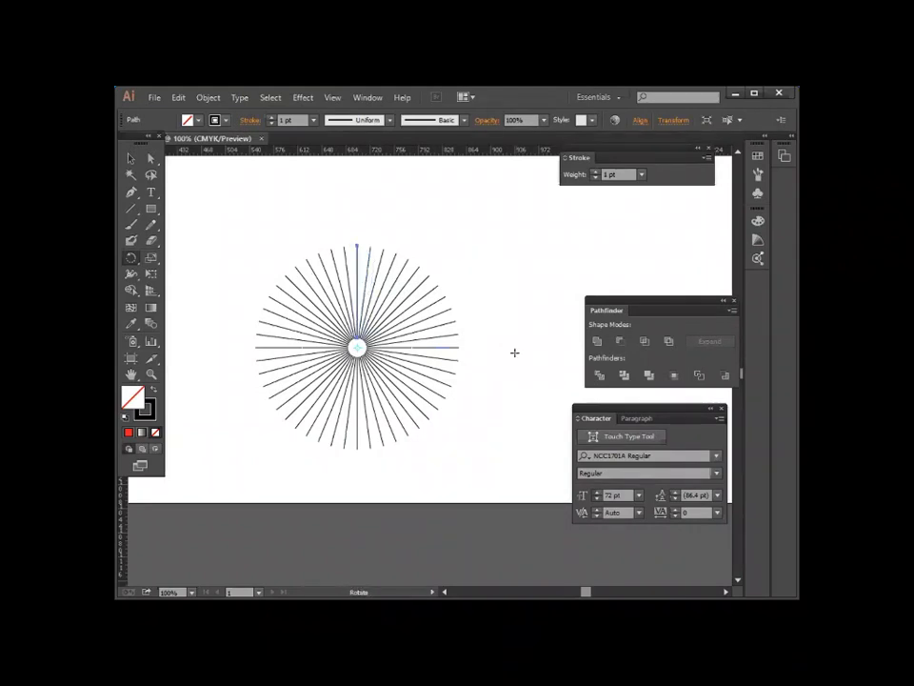
{"action": "key", "text": "ctrl+shift+a"}
{"action": "key", "text": "v"}
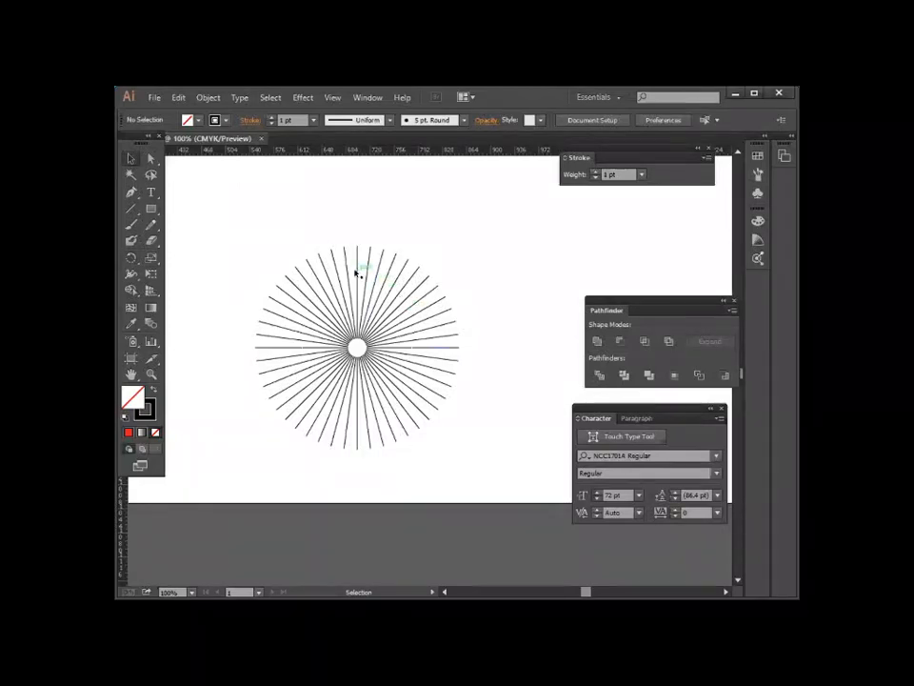
- Try moving the uppermost vertical line out of the radial circle and undo the move
{"action": "left_click_drag", "start_coordinate": [359, 266], "coordinate": [497, 267]}
{"action": "key", "text": "ctrl+z"}
{"action": "left_click", "coordinate": [494, 275]}
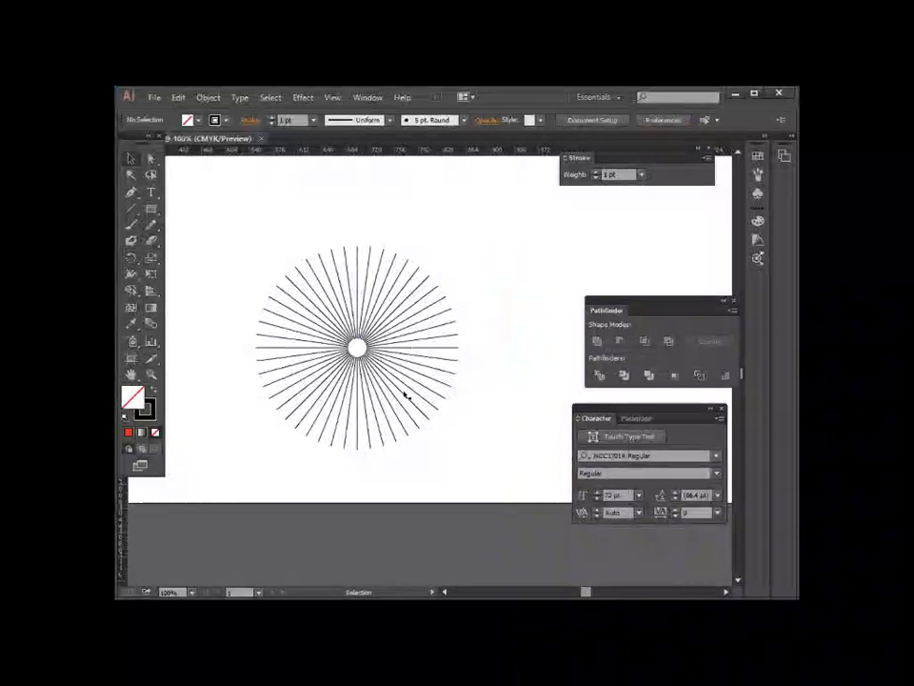
- Group all the radial lines and move the group a short distance to the right
{"action": "left_click_drag", "start_coordinate": [410, 405], "coordinate": [504, 432]}
{"action": "left_click_drag", "start_coordinate": [398, 407], "coordinate": [443, 382]}
{"action": "key", "text": "a"}
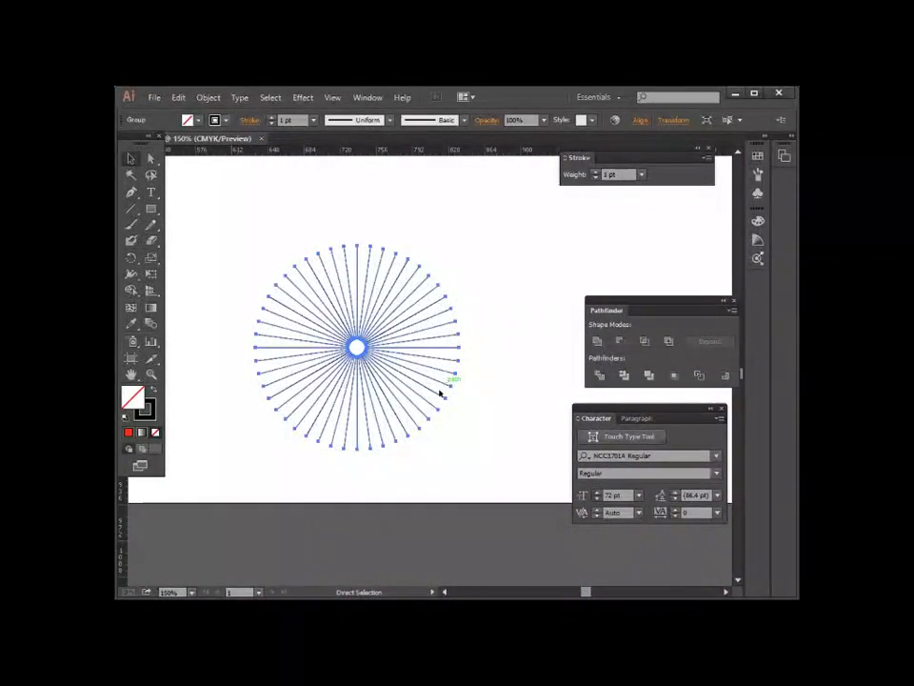
{"action": "key", "text": "ctrl+plus"}
{"action": "key", "text": "v"}
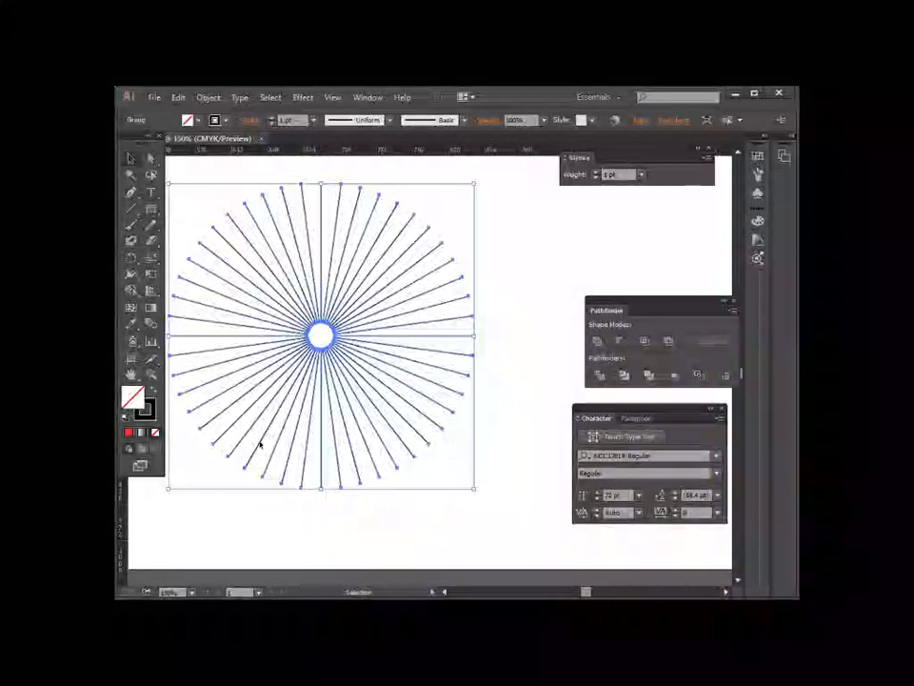
{"action": "left_click_drag", "start_coordinate": [440, 397], "coordinate": [507, 399]}
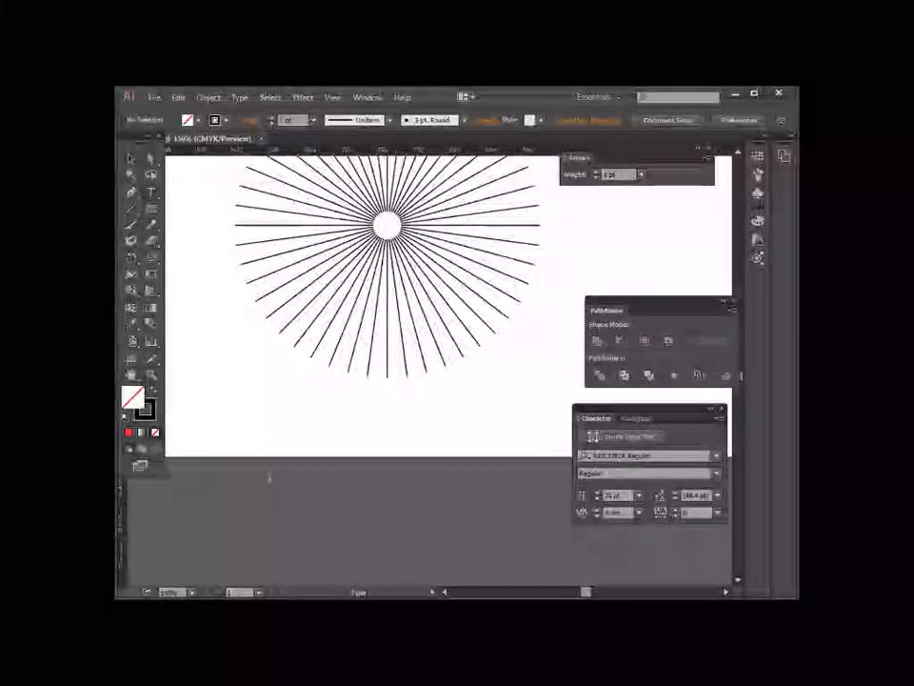
- Add the text RAINBOW in capital letters below the radial line circle
{"action": "key", "text": "t"}
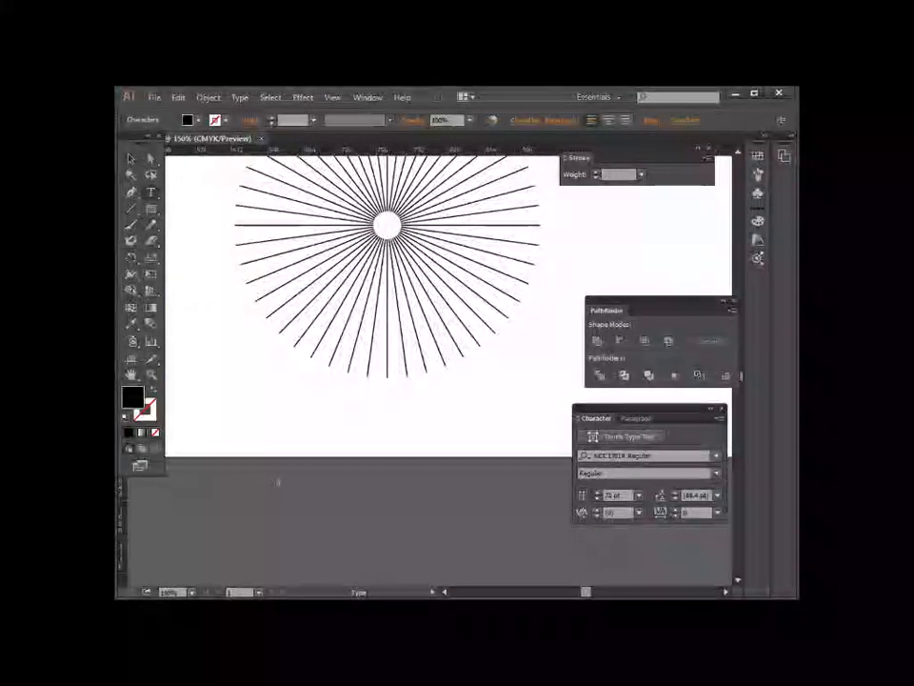
{"action": "scroll", "coordinate": [277, 483], "scroll_direction": "down", "scroll_amount": 2}
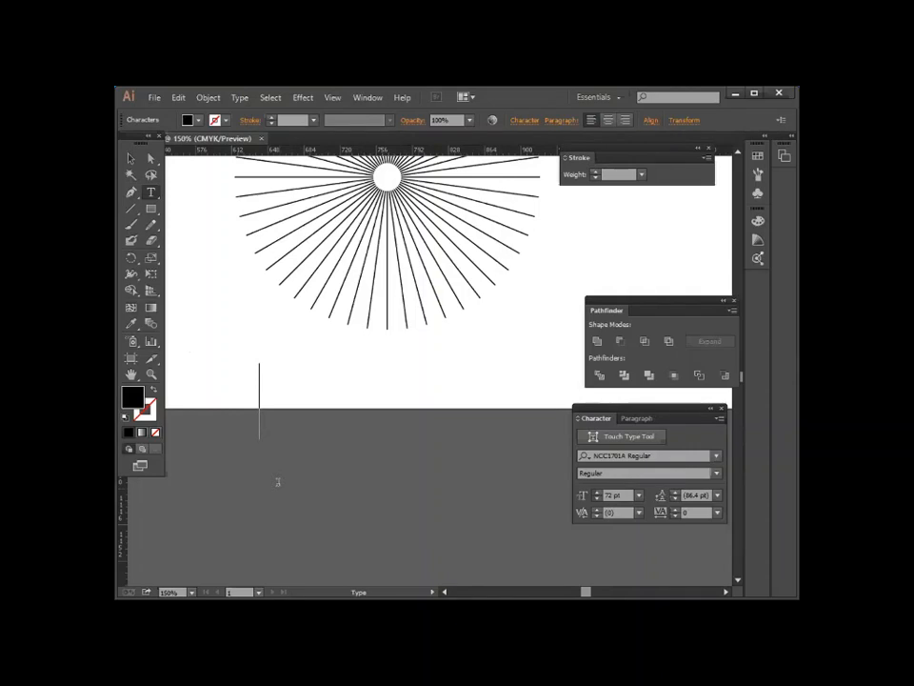
{"action": "type", "text": "Ra"}
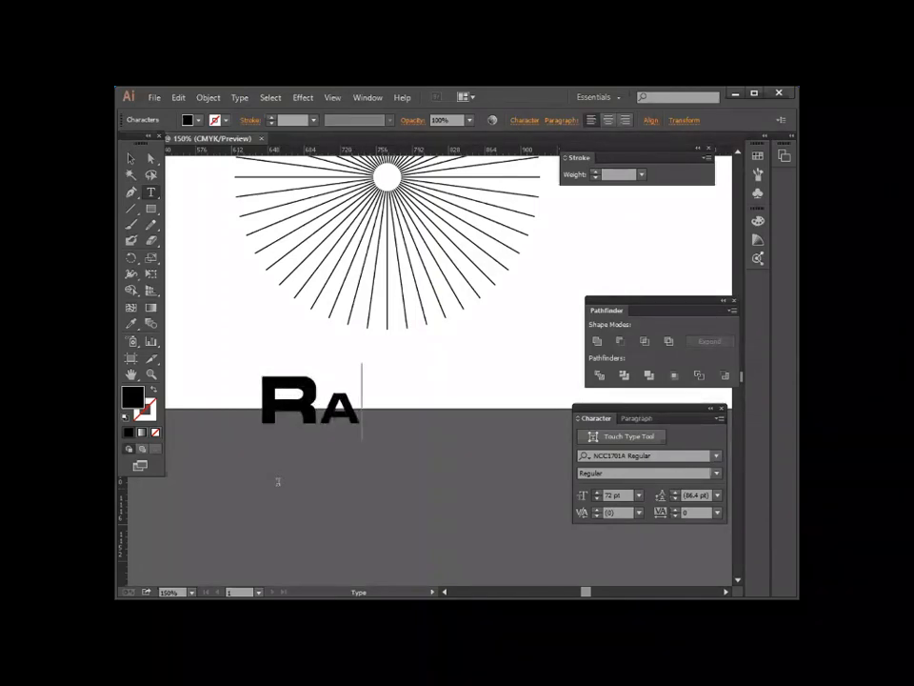
{"action": "type", "text": "in"}
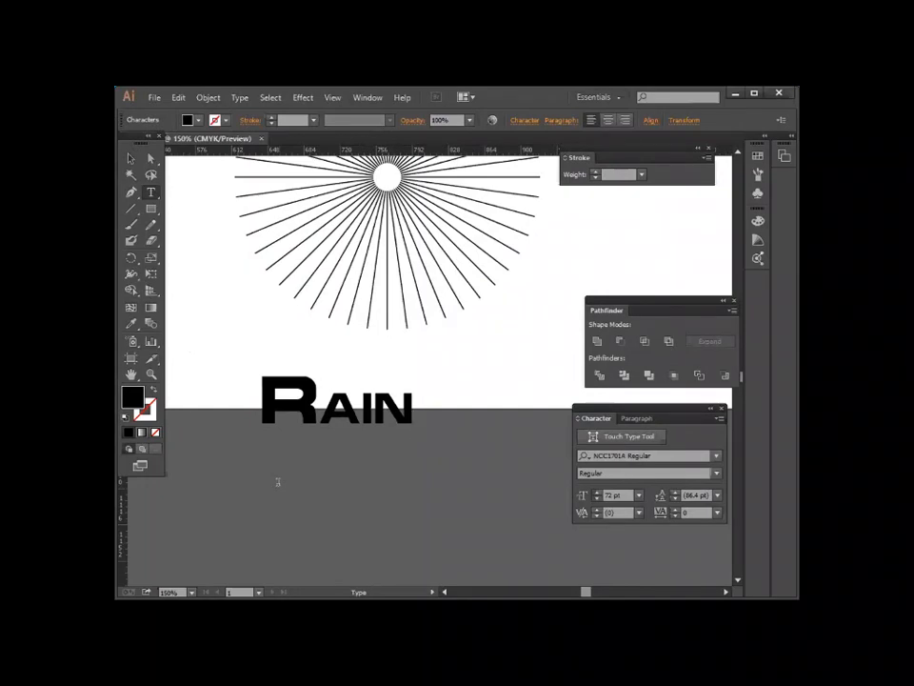
{"action": "key", "text": "BackSpace"}
{"action": "key", "text": "BackSpace"}
{"action": "key", "text": "BackSpace"}
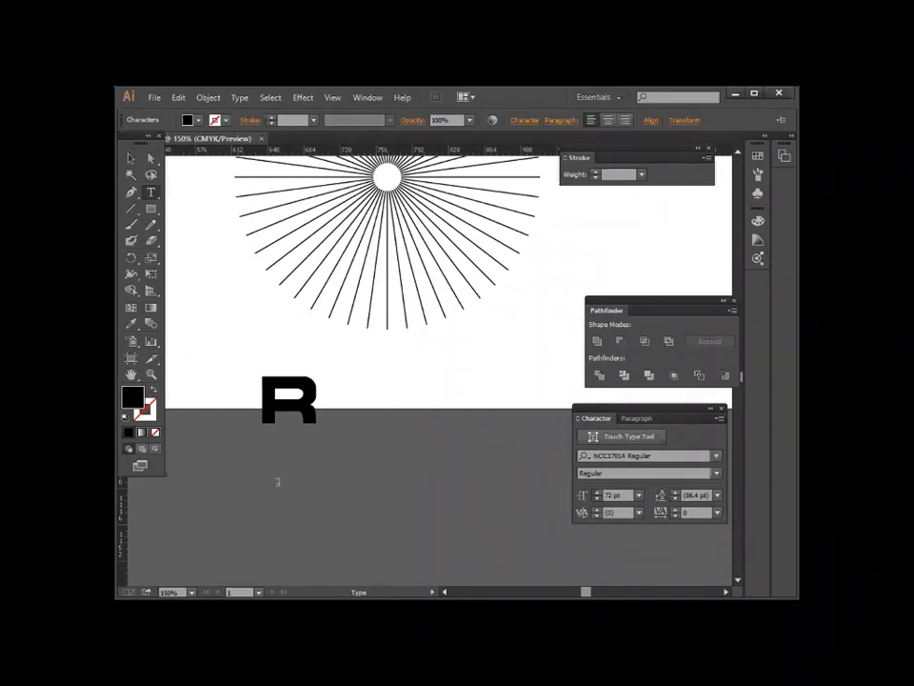
{"action": "type", "text": "a"}
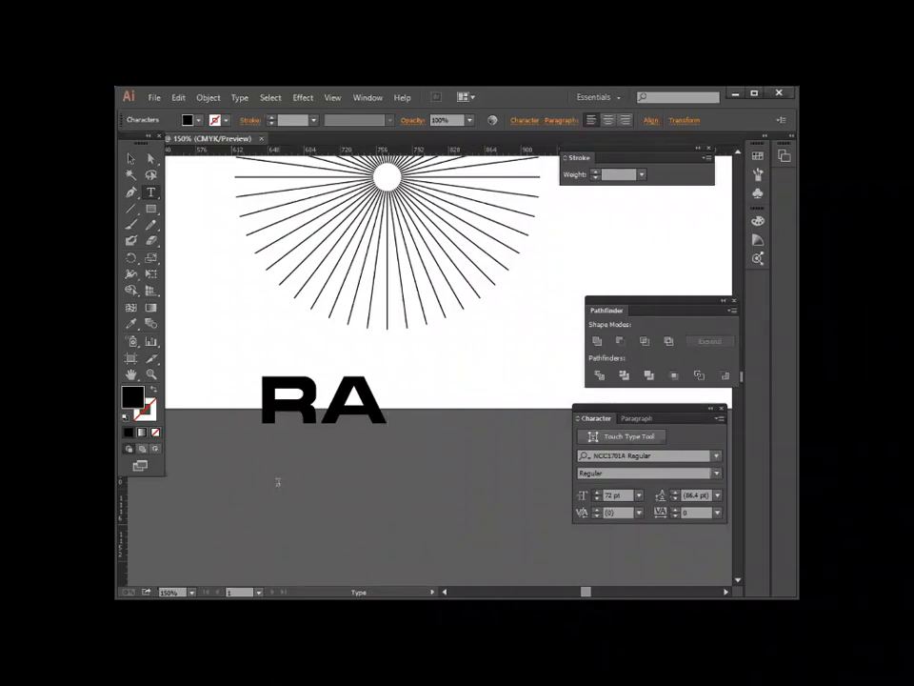
{"action": "type", "text": "IN"}
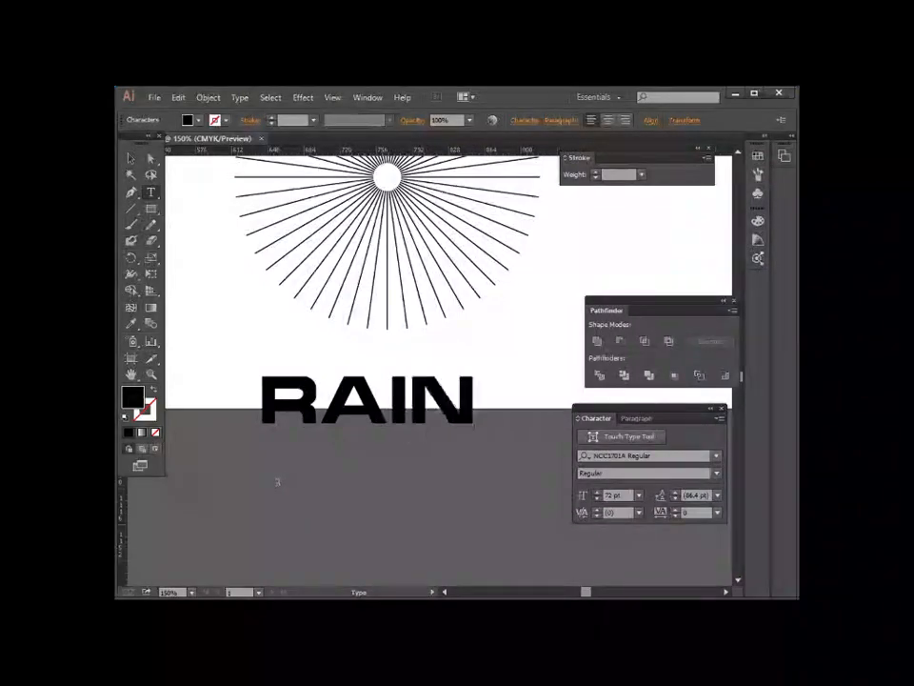
{"action": "type", "text": "B"}
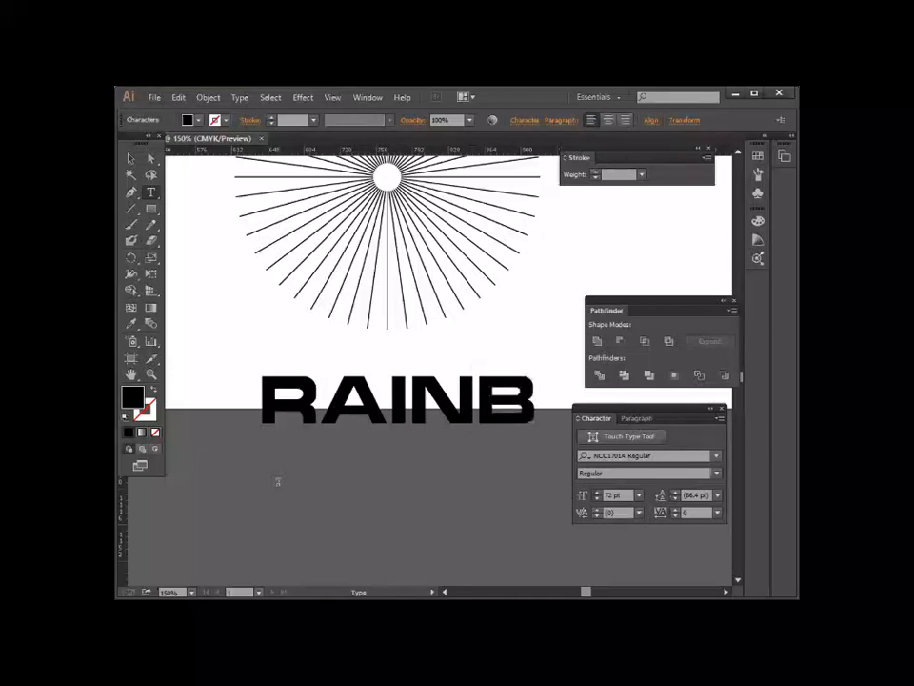
{"action": "type", "text": "O"}
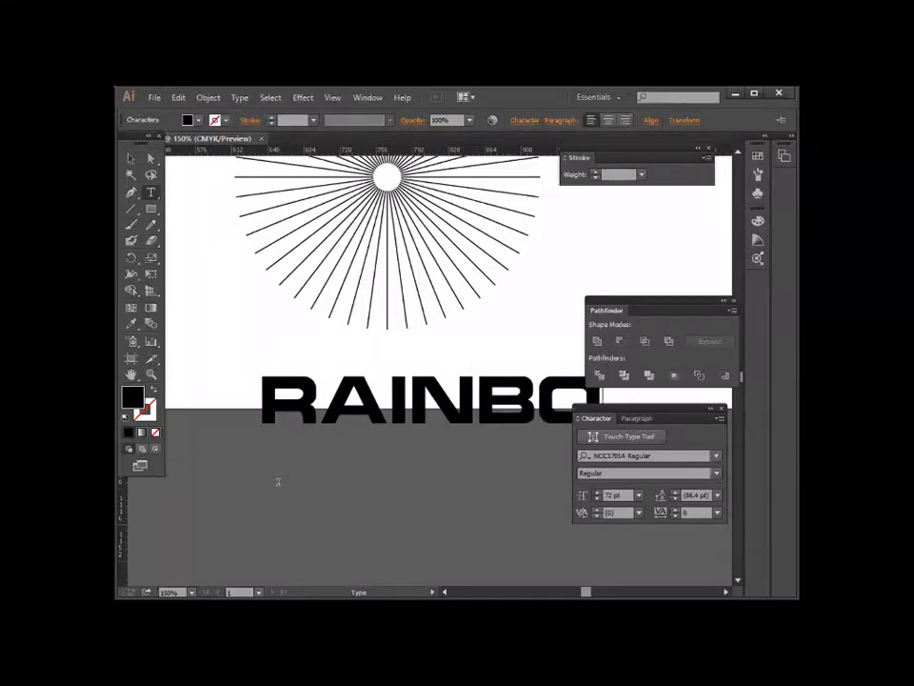
{"action": "type", "text": "W"}
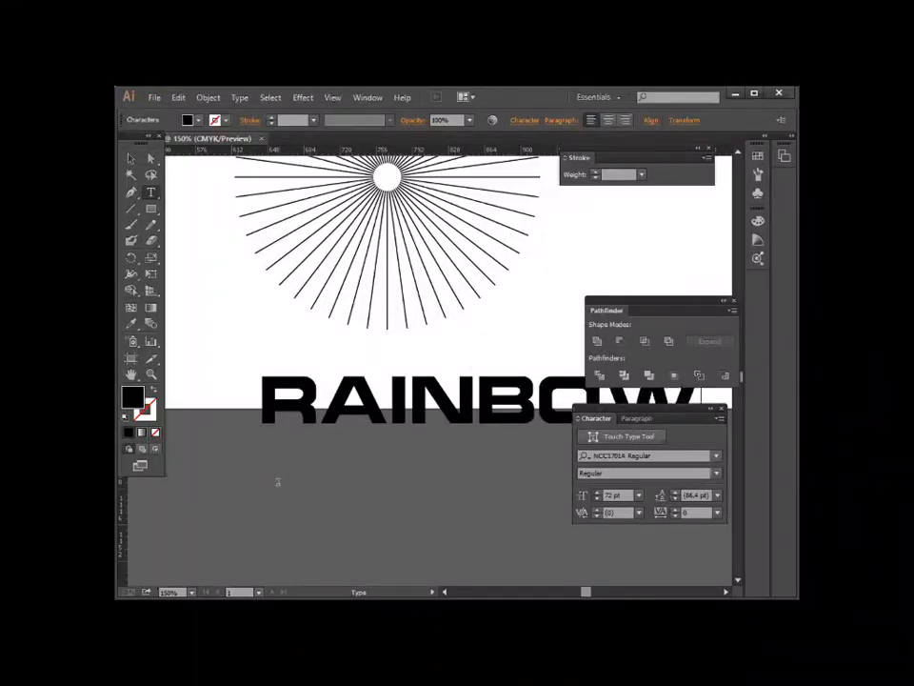
{"action": "key", "text": "Escape"}
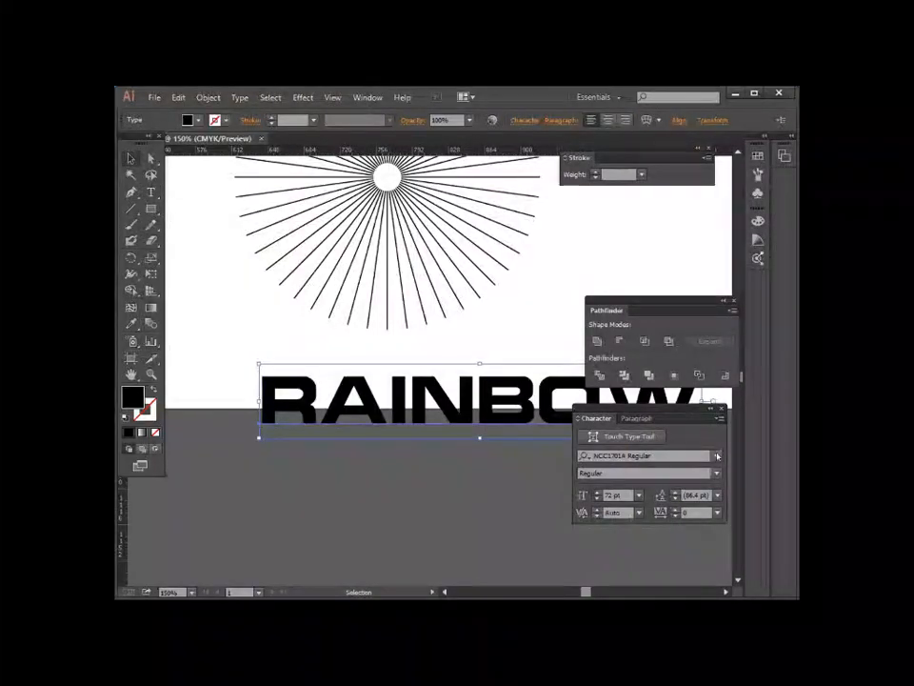
- Try the Heather font on the RAINBOW text and undo the font change
{"action": "left_click", "coordinate": [717, 457]}
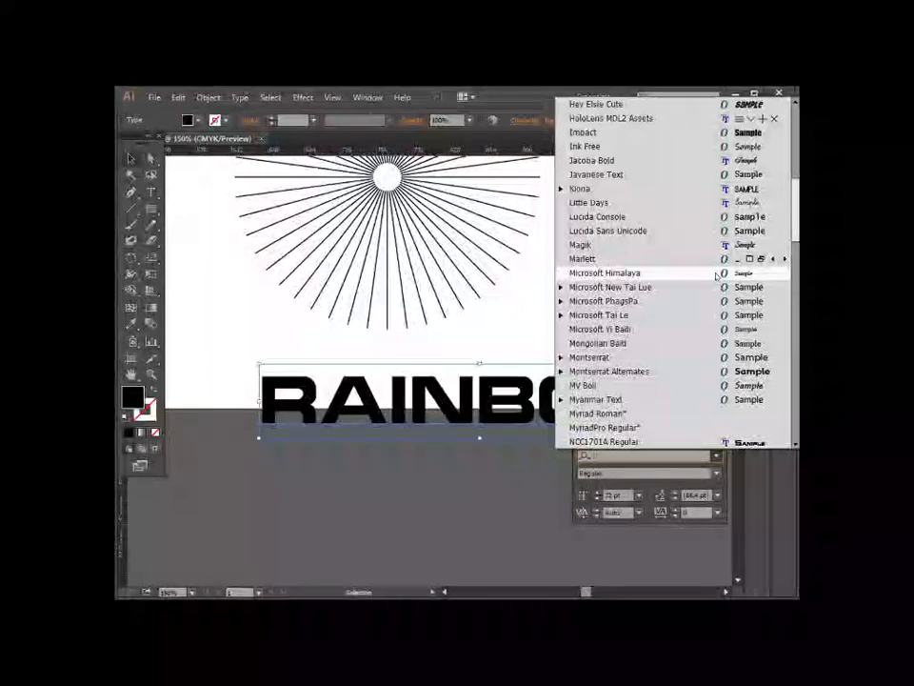
{"action": "scroll", "coordinate": [718, 276], "scroll_direction": "up", "scroll_amount": 3}
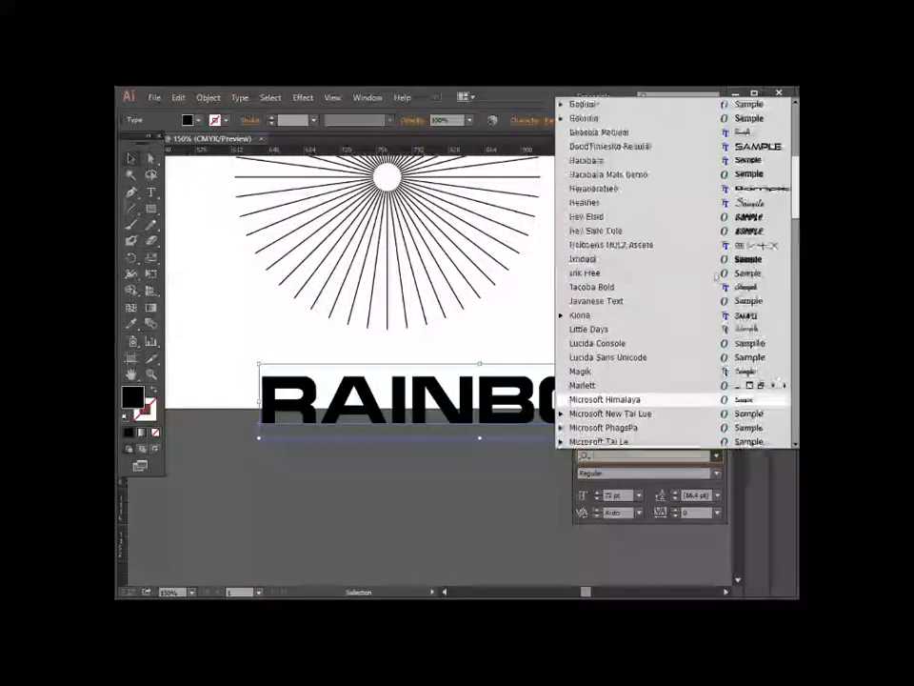
{"action": "left_click", "coordinate": [720, 202]}
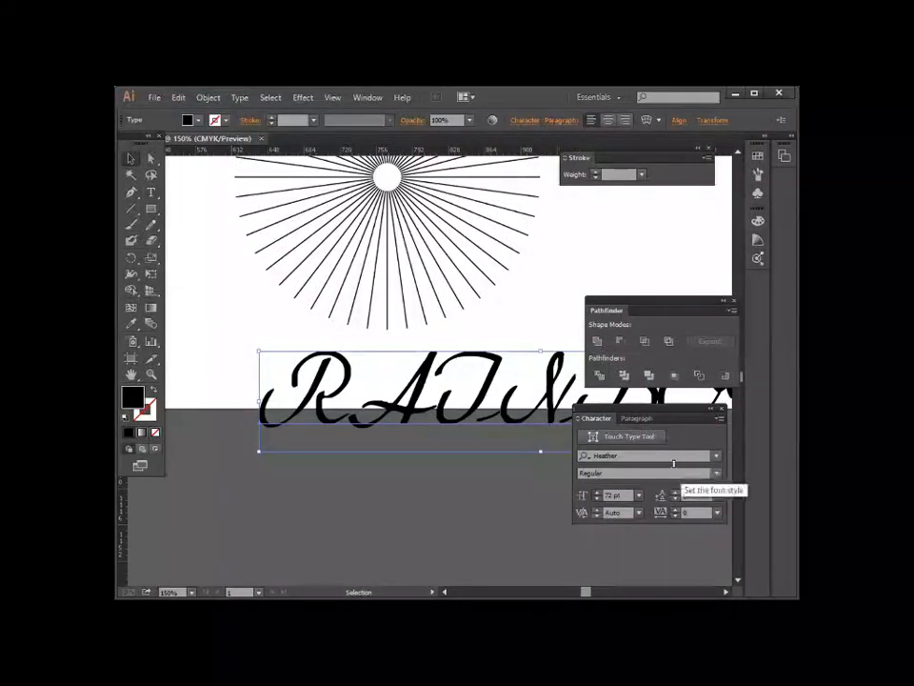
{"action": "key", "text": "ctrl+z"}
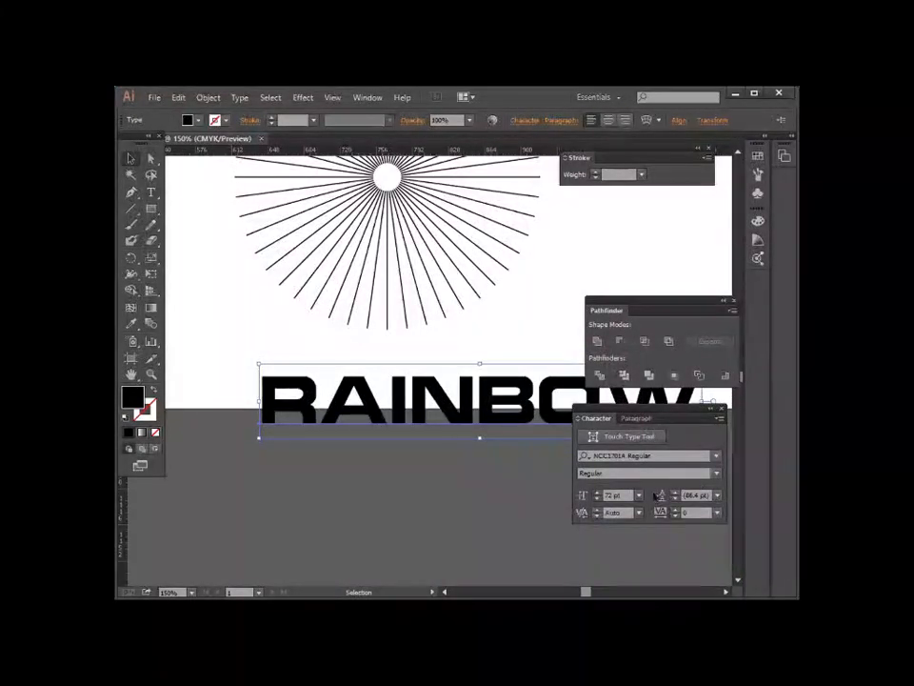
- Try a 24 pt size on the RAINBOW text, set it to 60 pt instead, and deselect it
{"action": "left_click", "coordinate": [638, 495]}
{"action": "left_click", "coordinate": [658, 419]}
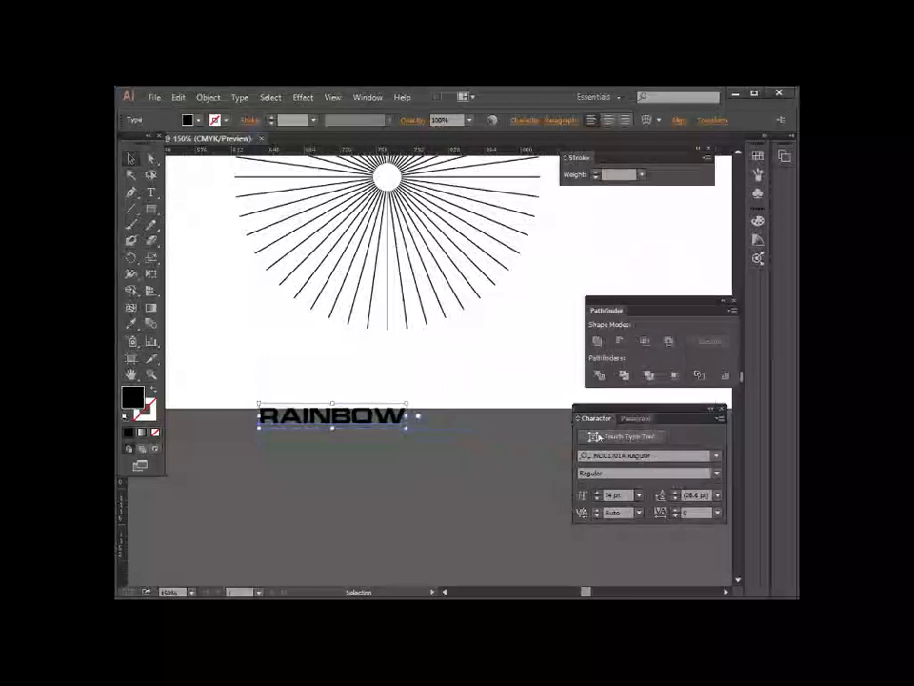
{"action": "left_click", "coordinate": [638, 495]}
{"action": "left_click", "coordinate": [655, 456]}
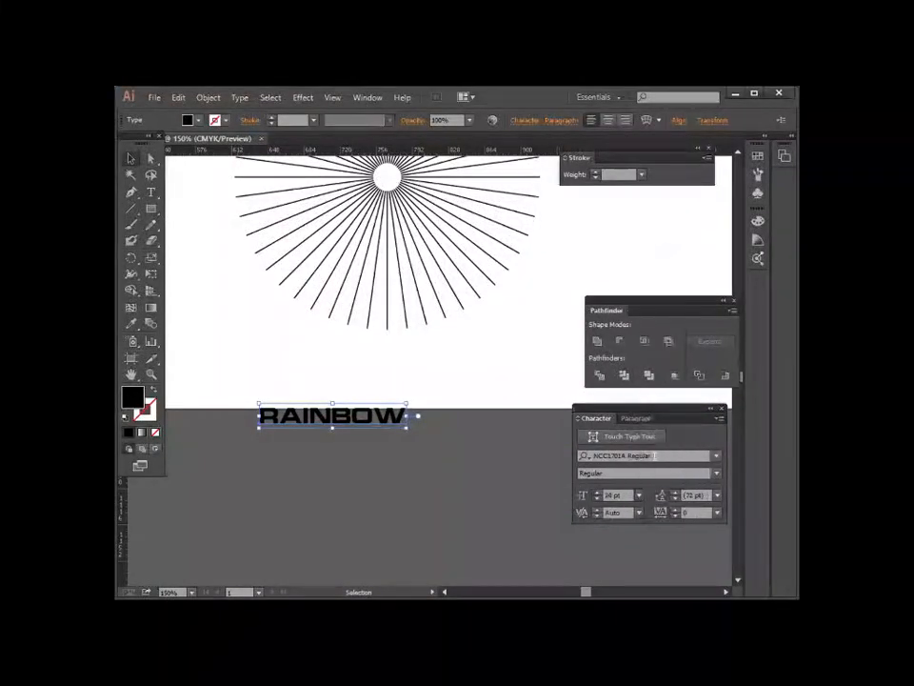
{"action": "left_click", "coordinate": [449, 461]}
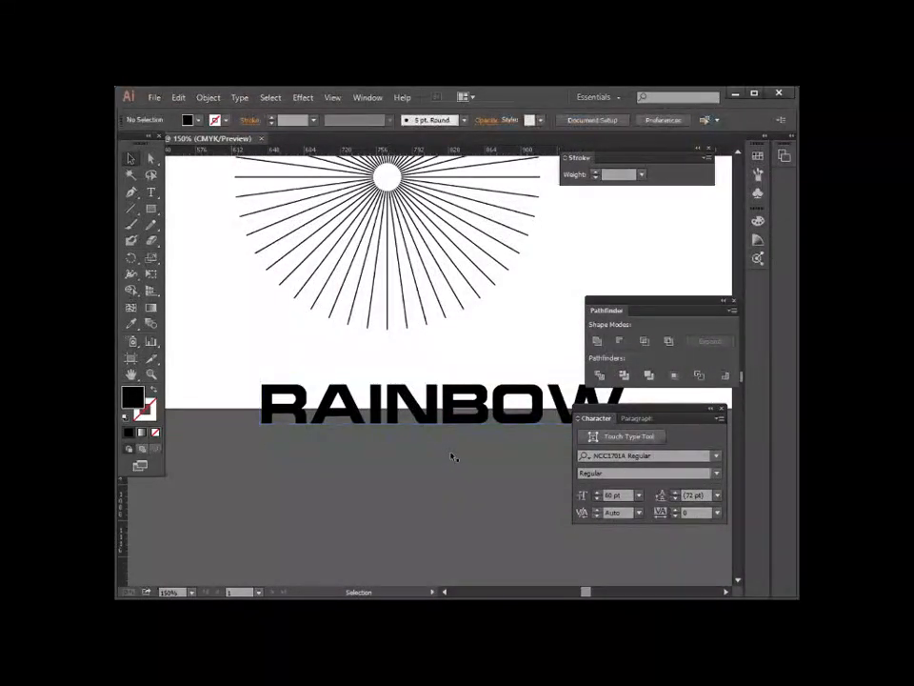
- Reduce the RAINBOW text to 54 pt and centre it roughly below the radial line circle
{"action": "scroll", "coordinate": [453, 458], "scroll_direction": "up", "scroll_amount": 2}
{"action": "left_click_drag", "start_coordinate": [453, 457], "coordinate": [435, 268]}
{"action": "scroll", "coordinate": [420, 358], "scroll_direction": "up", "scroll_amount": 1}
{"action": "left_click_drag", "start_coordinate": [565, 308], "coordinate": [529, 488]}
{"action": "left_click", "coordinate": [608, 496]}
{"action": "key", "text": "Down"}
{"action": "key", "text": "Down"}
{"action": "key", "text": "Down"}
{"action": "key", "text": "Down"}
{"action": "key", "text": "Down"}
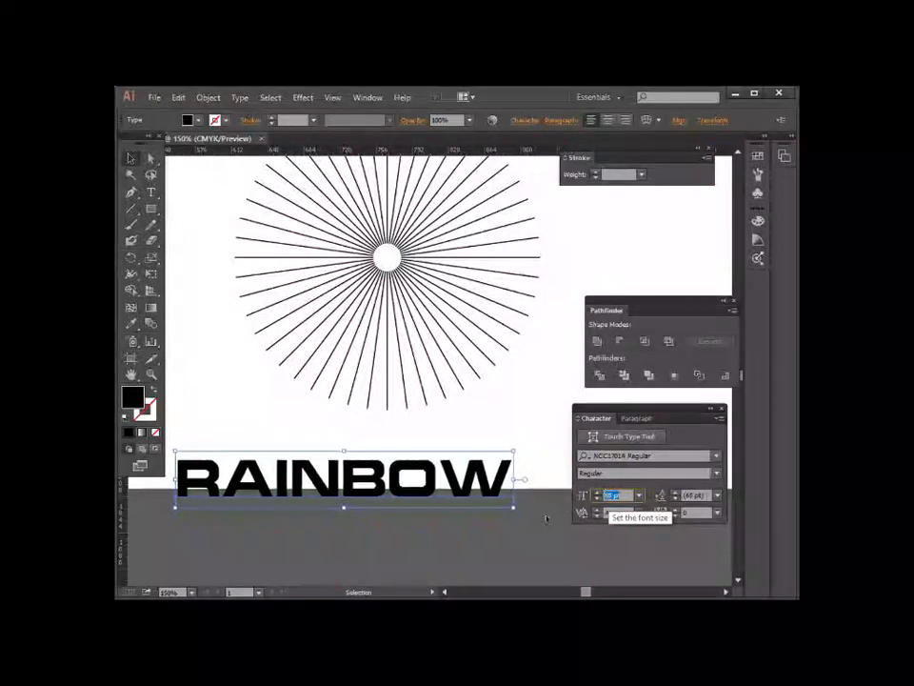
{"action": "key", "text": "Down"}
{"action": "left_click_drag", "start_coordinate": [454, 477], "coordinate": [482, 468]}
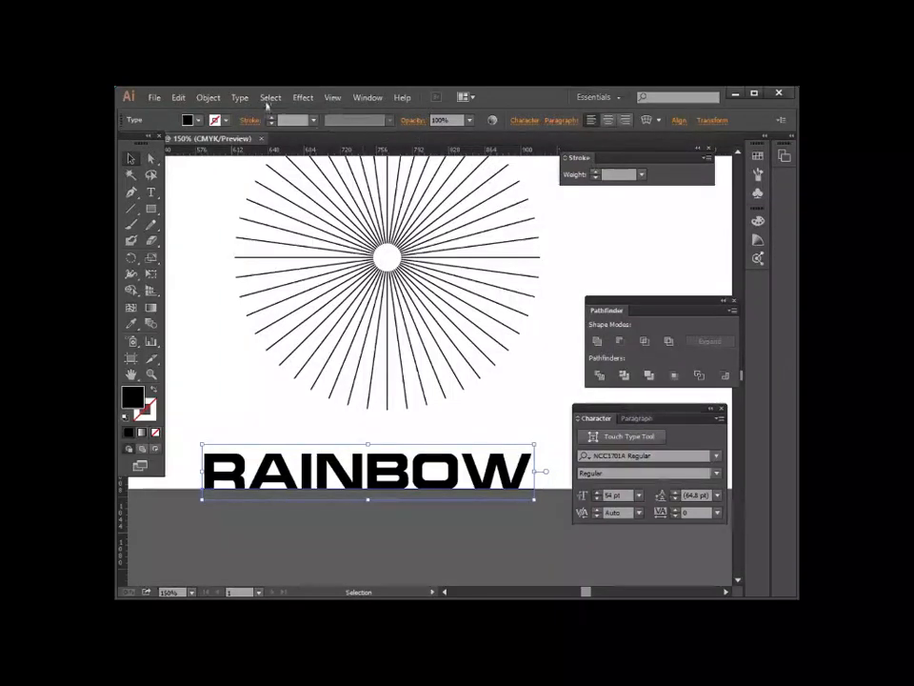
- Apply a horizontal Rise warp effect with a 56% bend to the RAINBOW text
{"action": "left_click", "coordinate": [307, 97]}
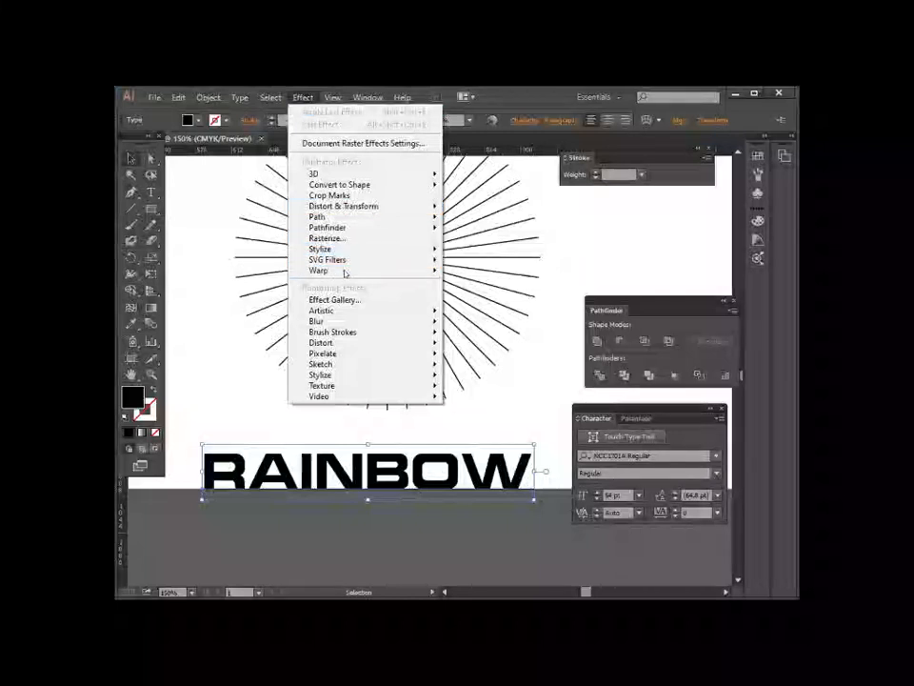
{"action": "mouse_move", "coordinate": [446, 269]}
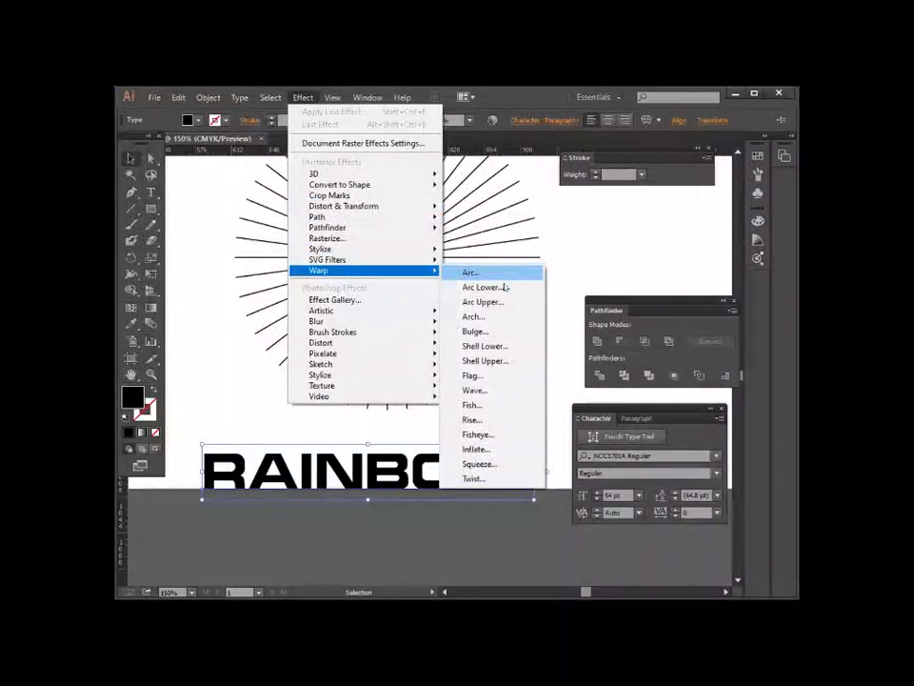
{"action": "left_click", "coordinate": [509, 413]}
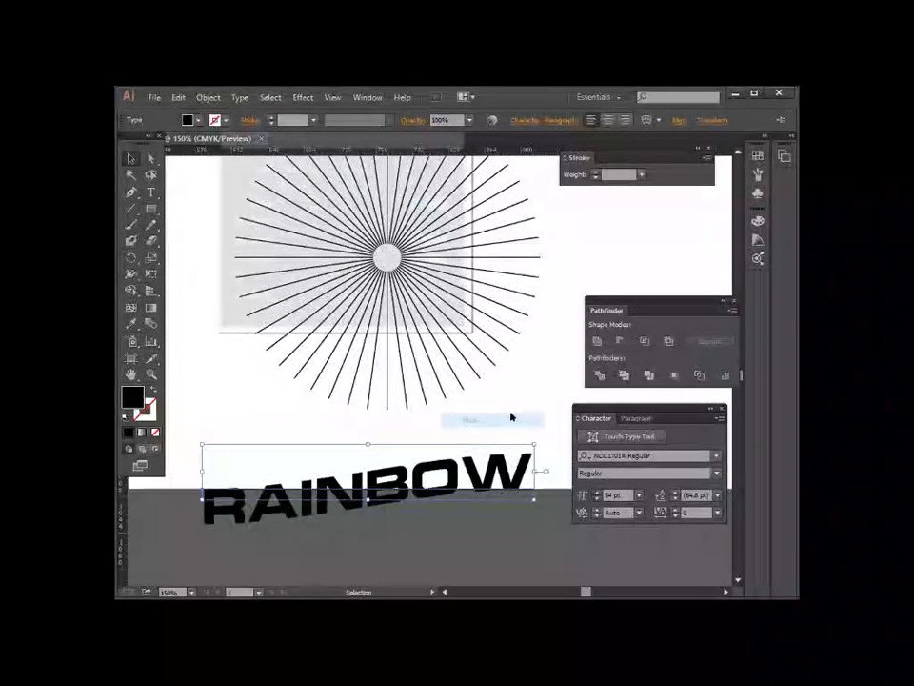
{"action": "left_click_drag", "start_coordinate": [374, 203], "coordinate": [367, 203]}
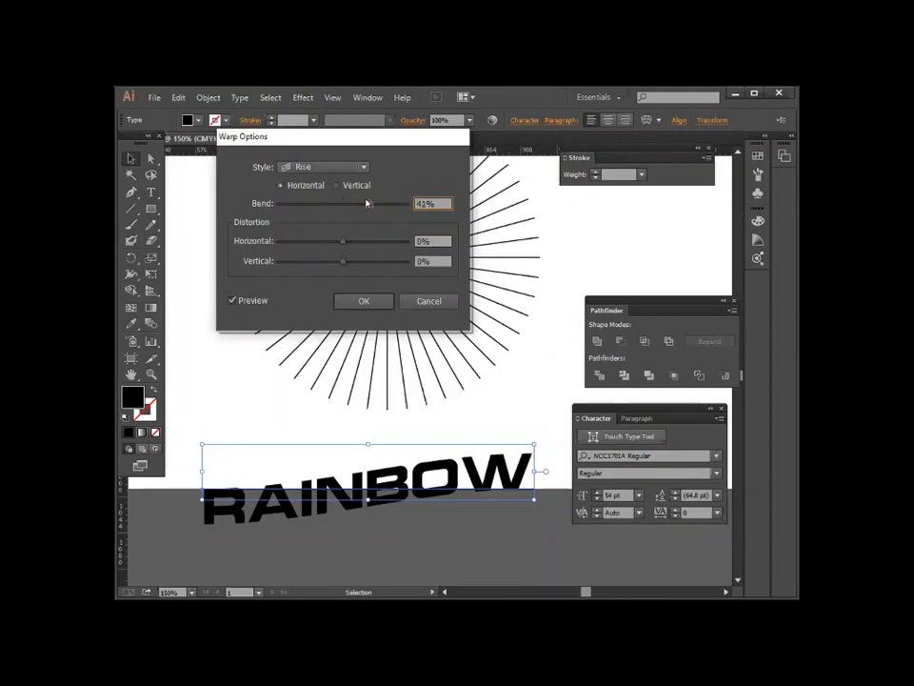
{"action": "left_click_drag", "start_coordinate": [373, 206], "coordinate": [378, 206]}
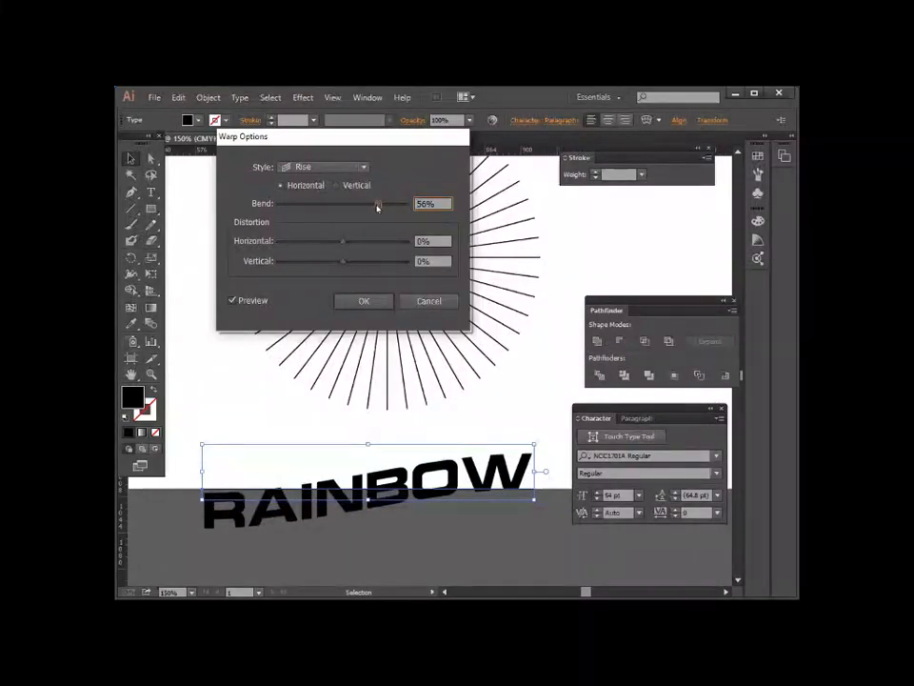
{"action": "left_click", "coordinate": [360, 301]}
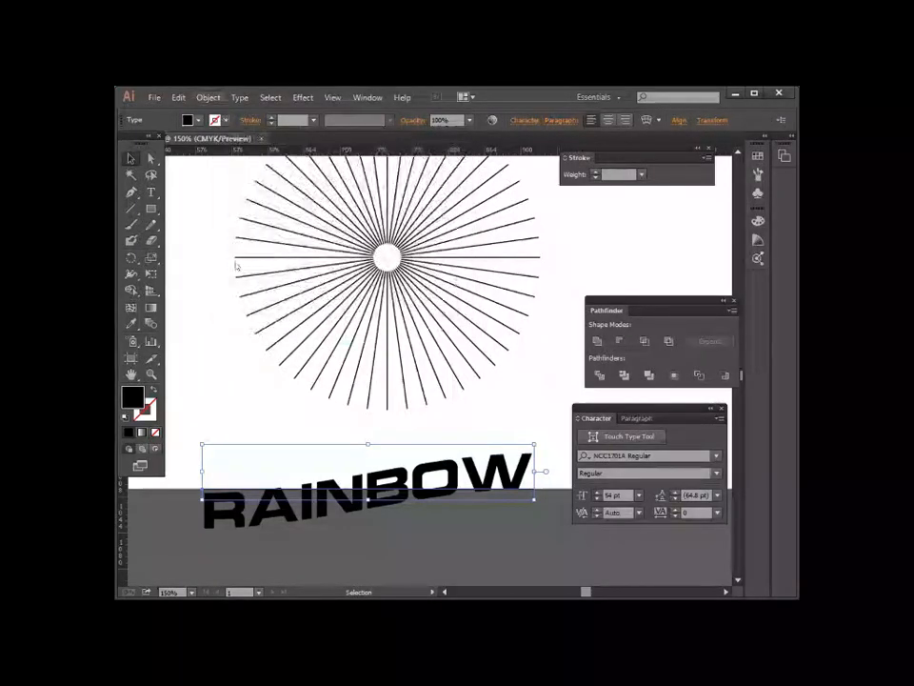
- Expand the appearance of the warped RAINBOW text and place it, scaled down slightly, across the centre of the radial circle
{"action": "left_click", "coordinate": [208, 98]}
{"action": "left_click", "coordinate": [240, 256]}
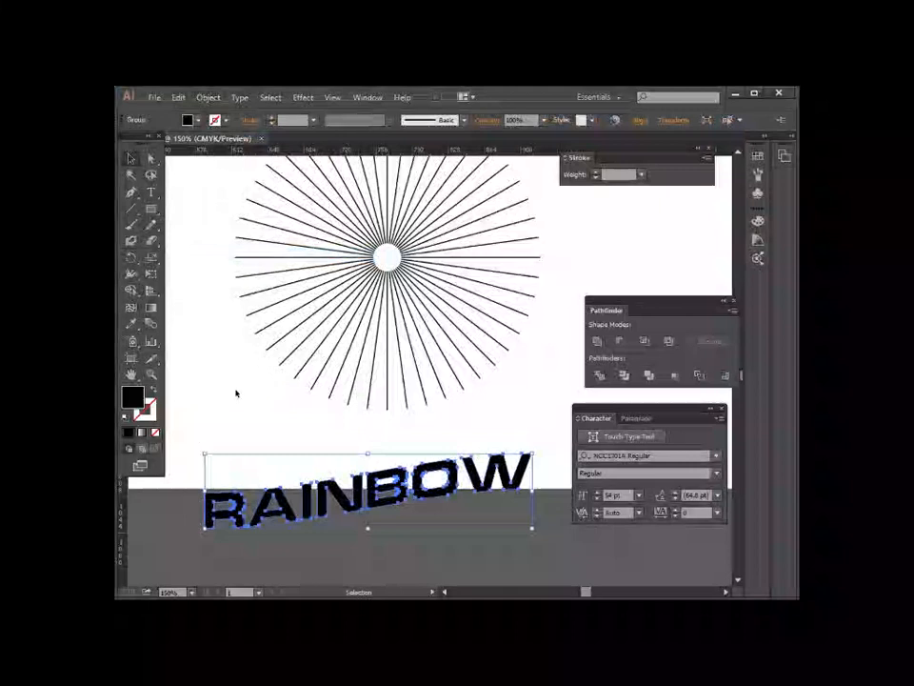
{"action": "left_click", "coordinate": [236, 392]}
{"action": "left_click_drag", "start_coordinate": [352, 501], "coordinate": [367, 476]}
{"action": "left_click_drag", "start_coordinate": [365, 292], "coordinate": [252, 292]}
{"action": "left_click", "coordinate": [300, 435]}
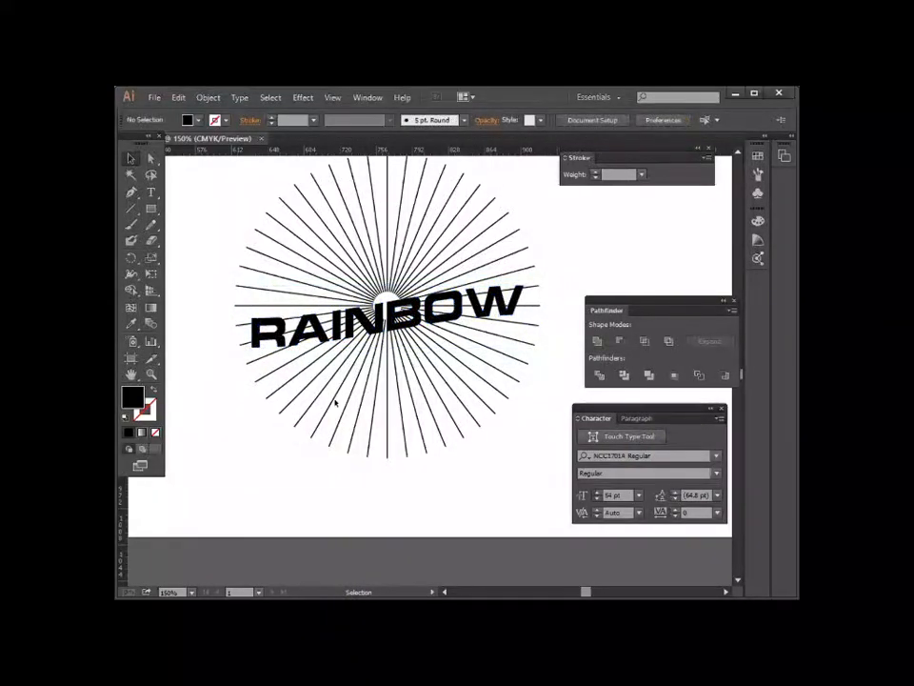
{"action": "left_click_drag", "start_coordinate": [460, 326], "coordinate": [463, 307]}
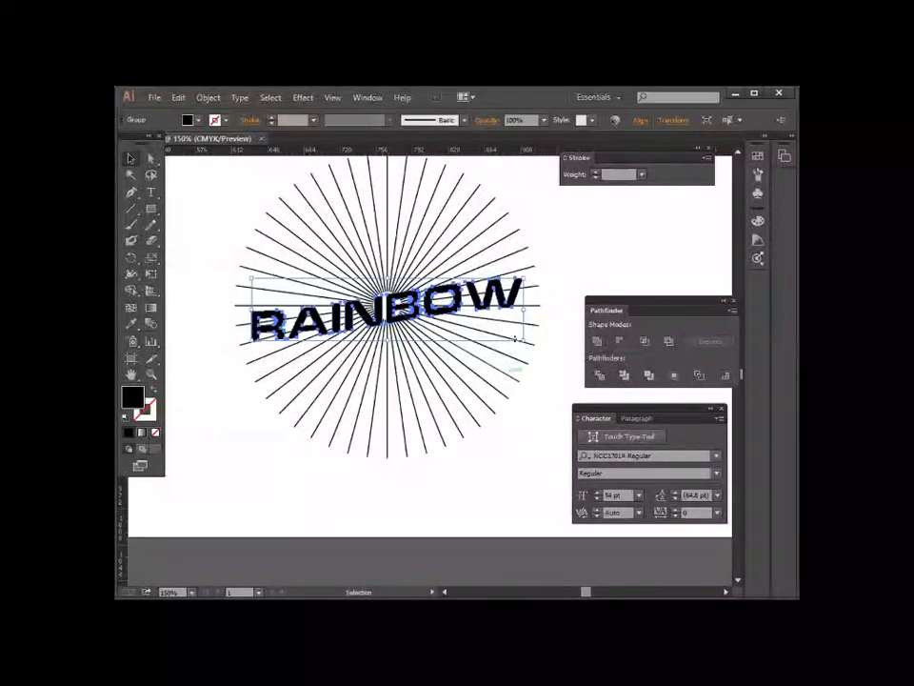
- Try resizing the RAINBOW lettering from its lower right corner, undo the resize and deselect the lettering
{"action": "left_click_drag", "start_coordinate": [523, 336], "coordinate": [536, 394]}
{"action": "key", "text": "ctrl+z"}
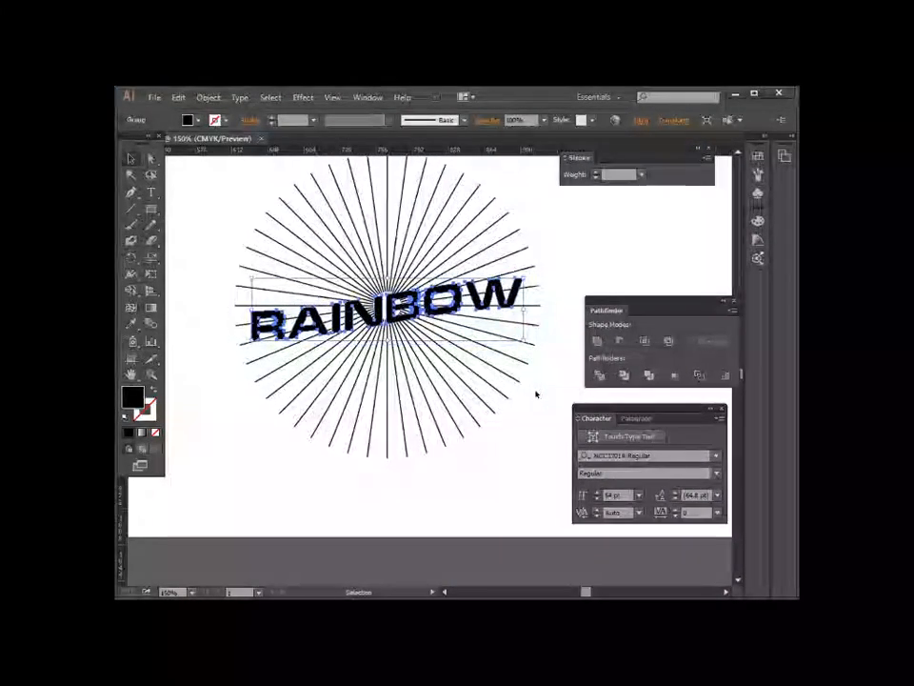
{"action": "left_click", "coordinate": [536, 400]}
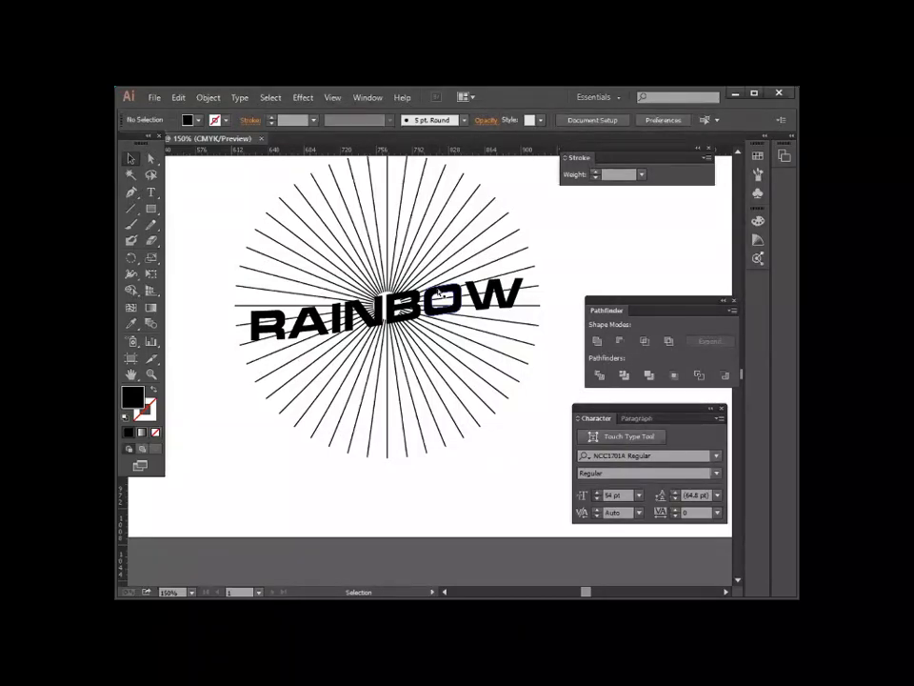
- Select the radial line group and erase the parts of the lines that run behind the RAINBOW lettering
{"action": "scroll", "coordinate": [439, 295], "scroll_direction": "up", "scroll_amount": 1}
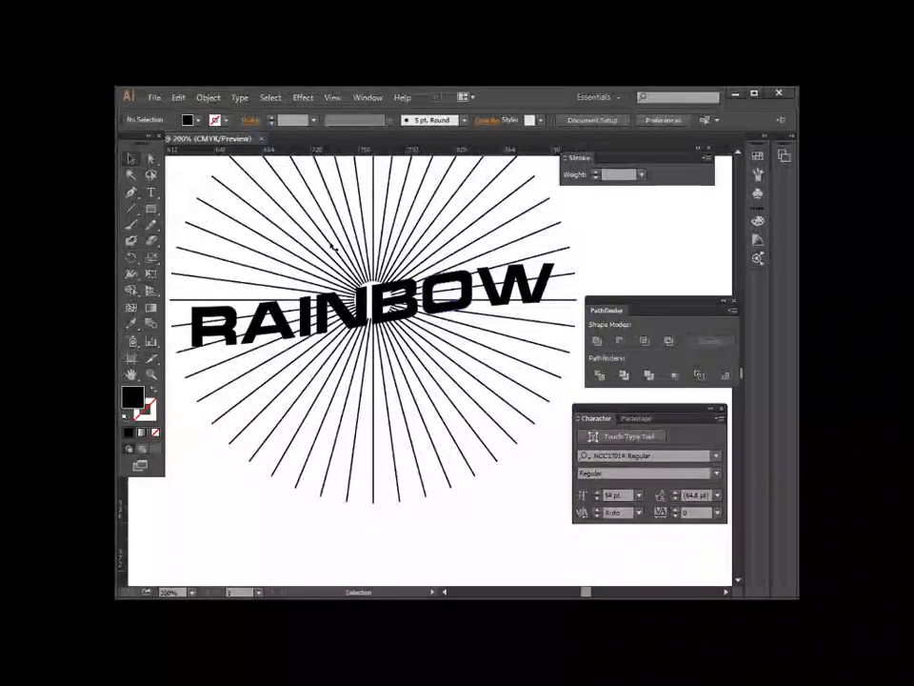
{"action": "scroll", "coordinate": [315, 240], "scroll_direction": "up", "scroll_amount": 1}
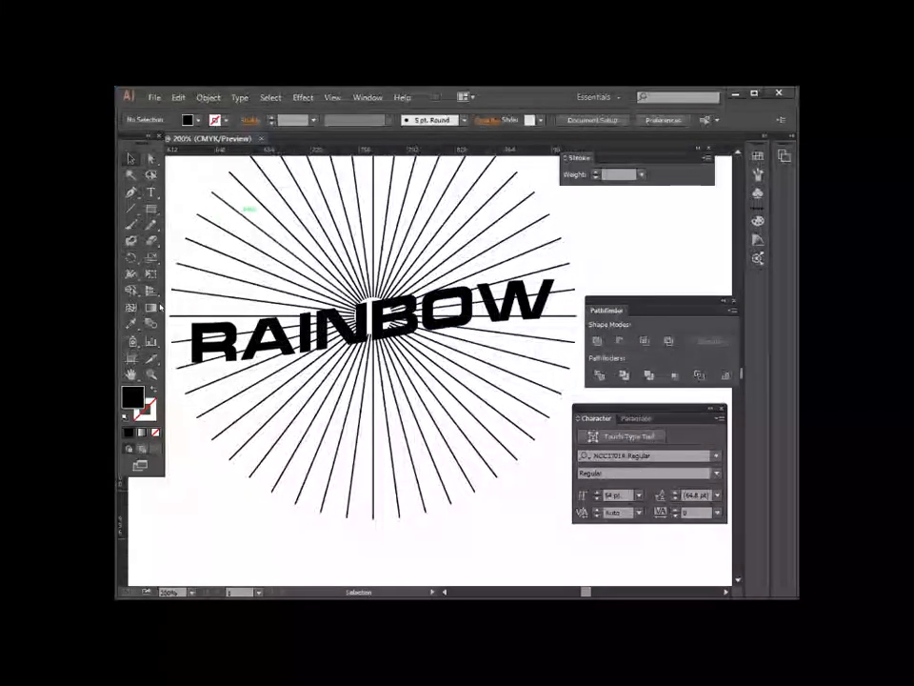
{"action": "key", "text": "ctrl+a"}
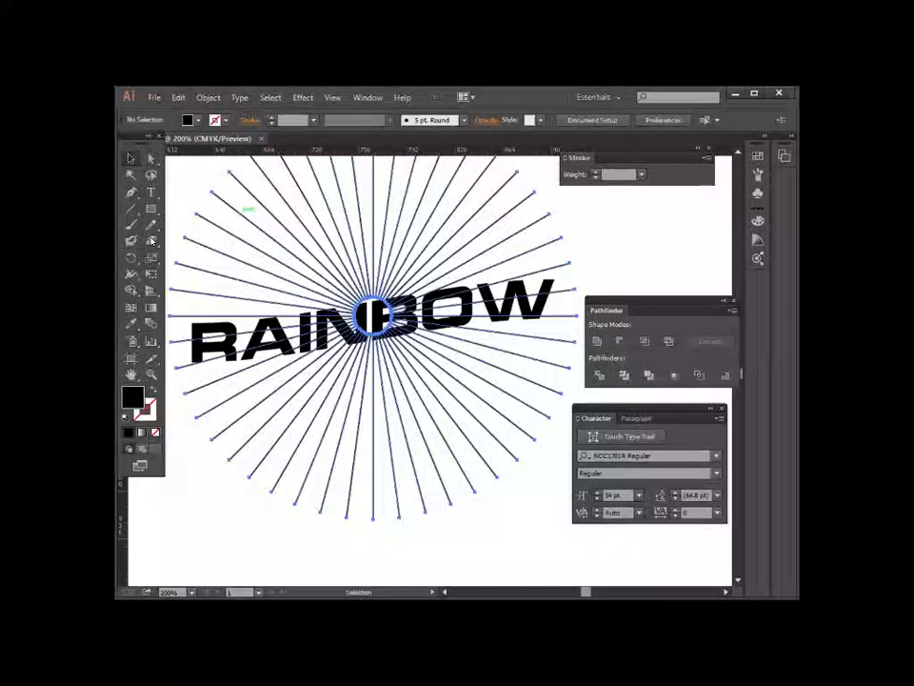
{"action": "left_click", "coordinate": [184, 272]}
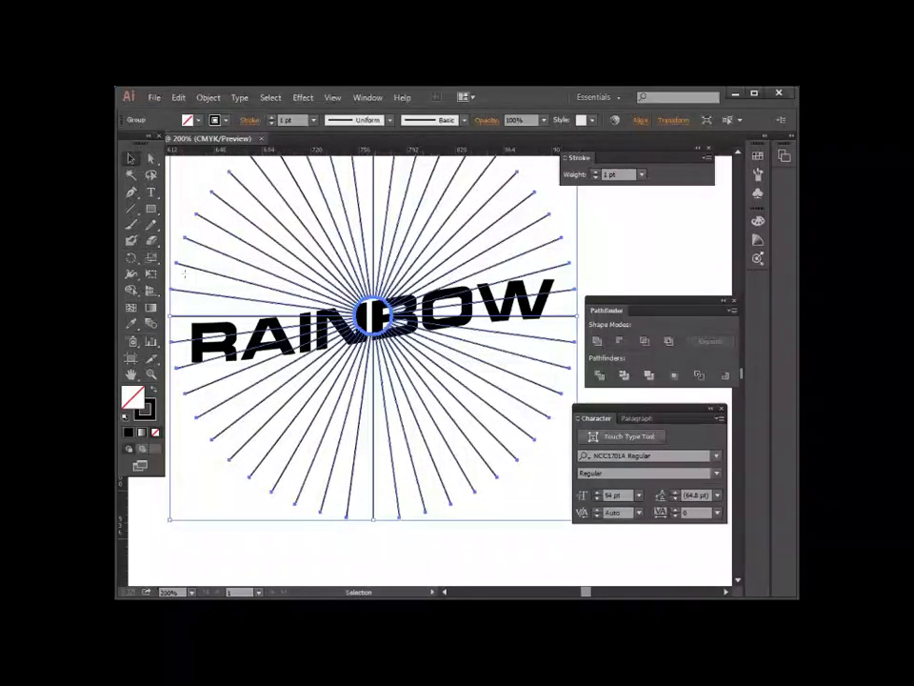
{"action": "key", "text": "shift+e"}
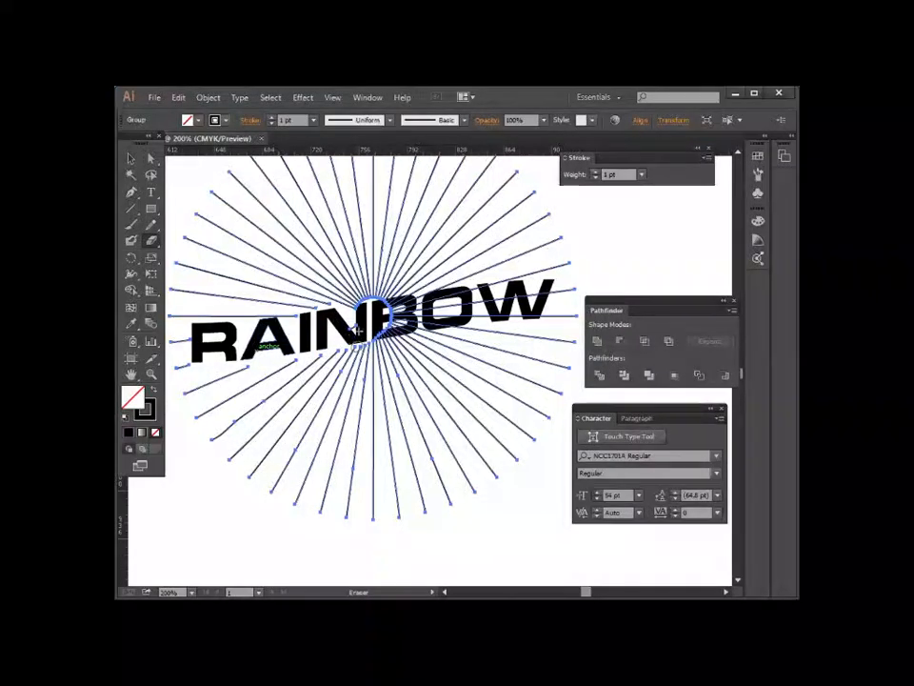
{"action": "left_click_drag", "start_coordinate": [357, 330], "coordinate": [364, 337]}
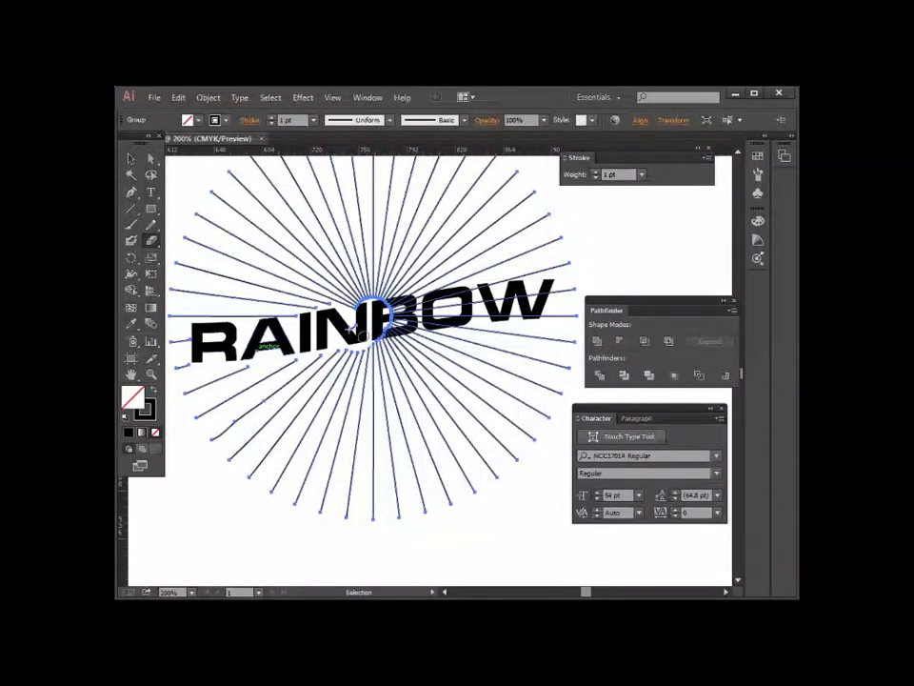
{"action": "key", "text": "ctrl+z"}
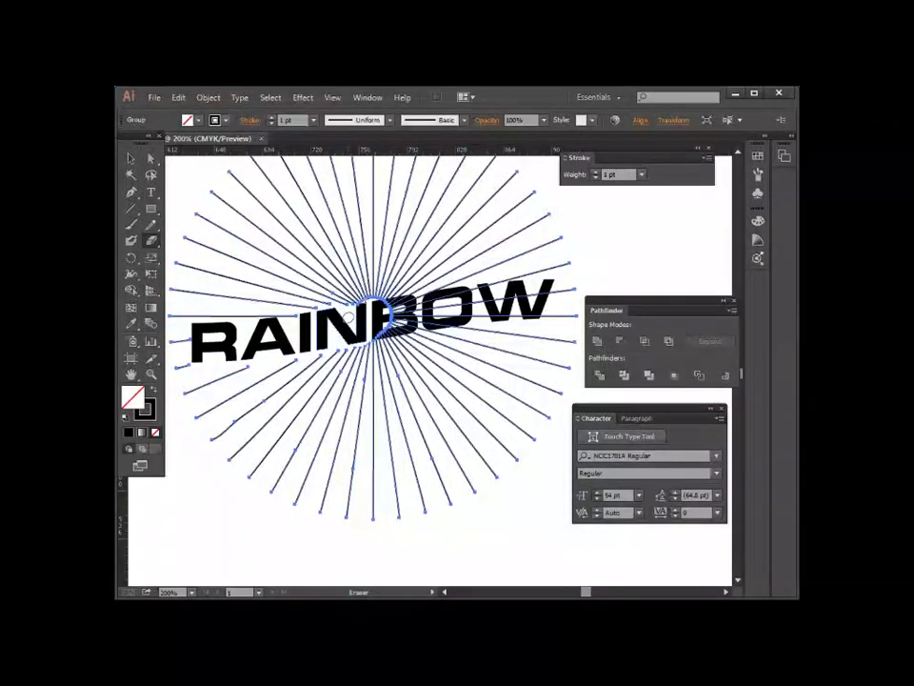
{"action": "left_click_drag", "start_coordinate": [349, 316], "coordinate": [370, 303]}
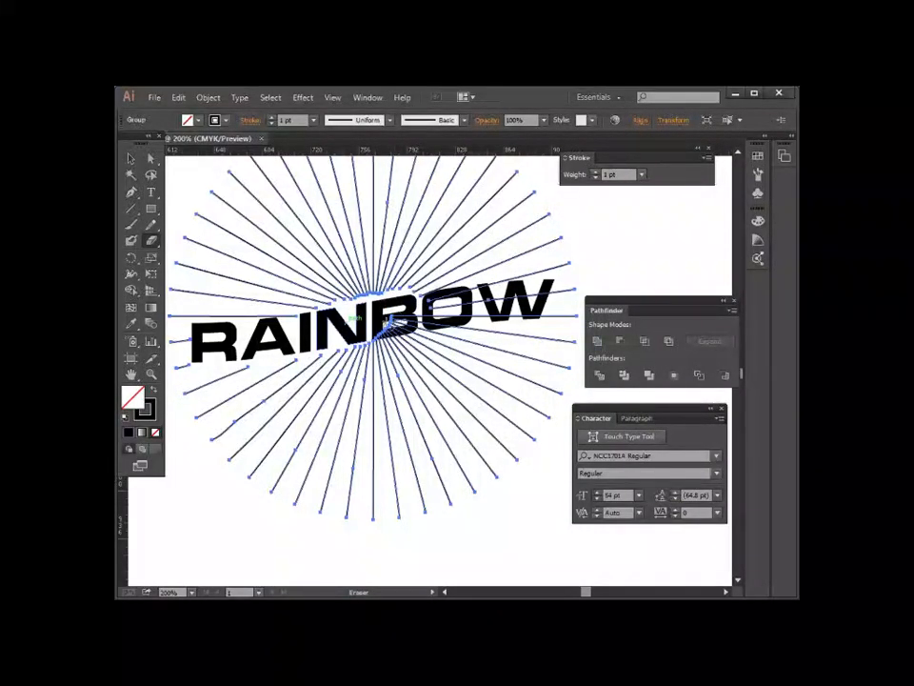
{"action": "key", "text": "c"}
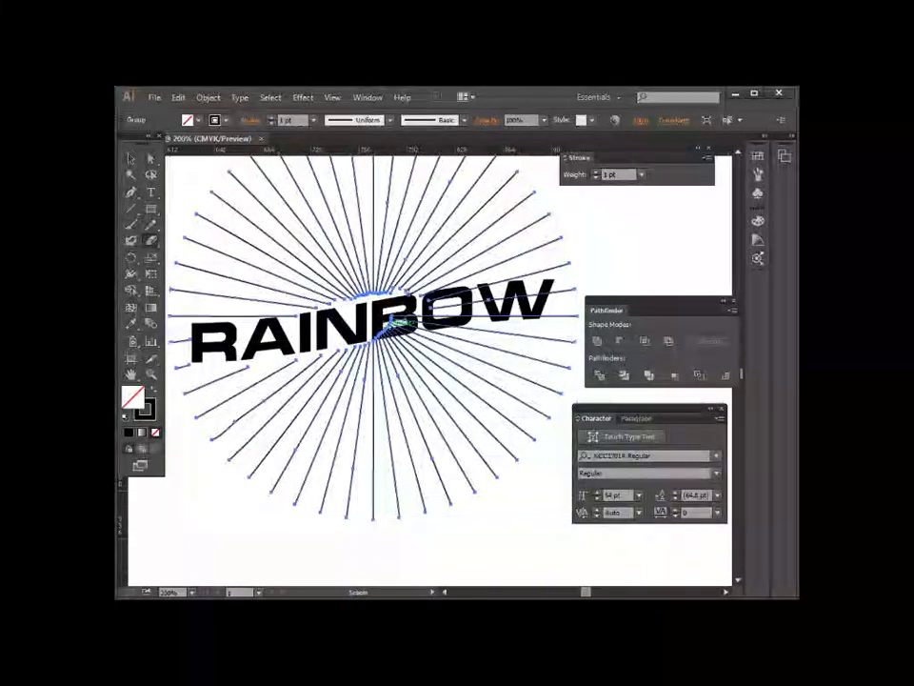
{"action": "key", "text": "shift+e"}
{"action": "left_click_drag", "start_coordinate": [365, 335], "coordinate": [398, 324]}
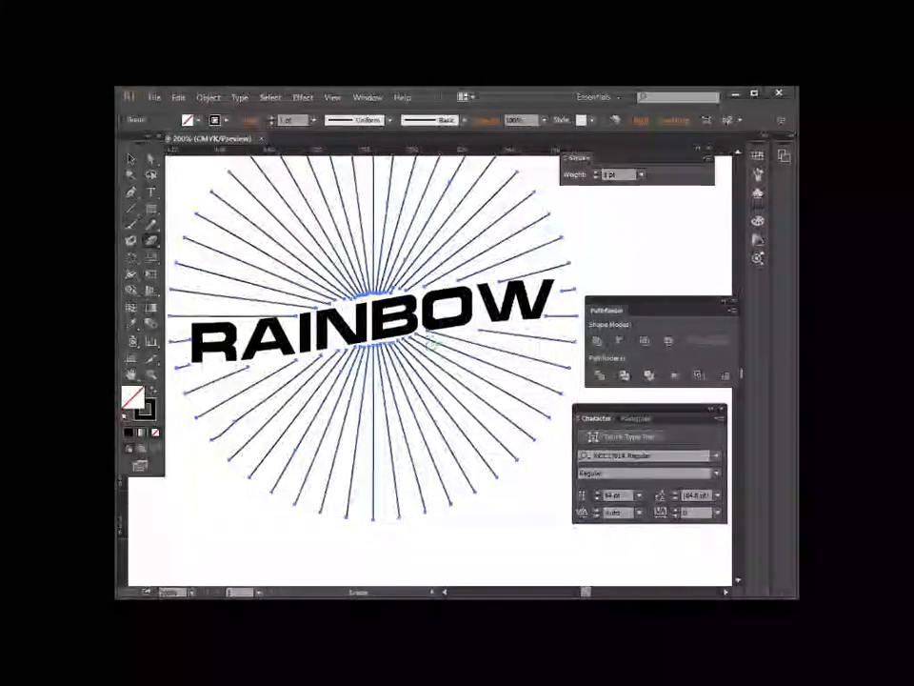
- Erase irregular gaps in the radial lines above and to the right of the RAINBOW lettering
{"action": "scroll", "coordinate": [484, 381], "scroll_direction": "up", "scroll_amount": 1}
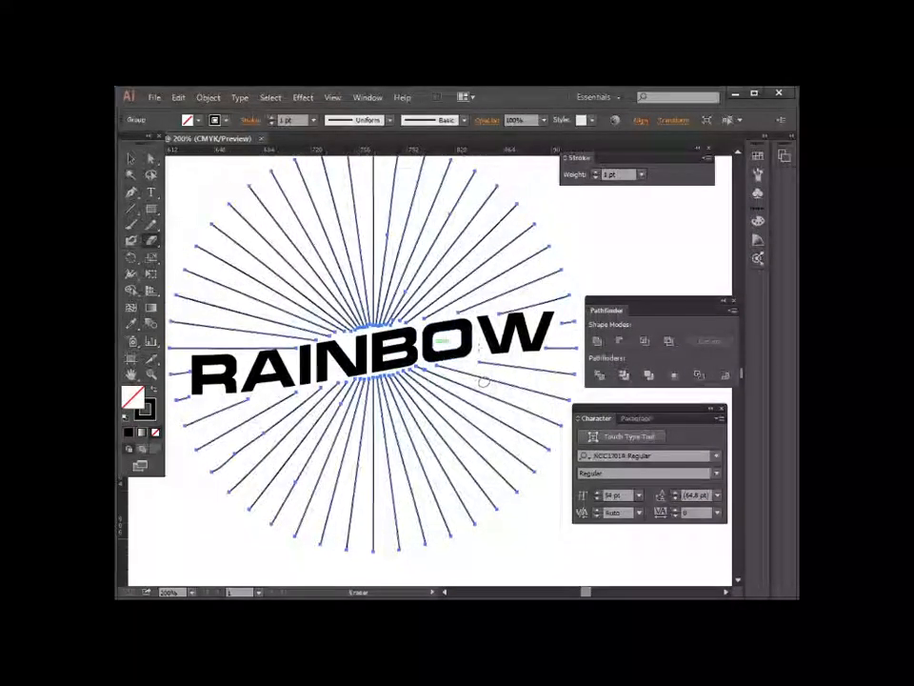
{"action": "scroll", "coordinate": [484, 381], "scroll_direction": "up", "scroll_amount": 1}
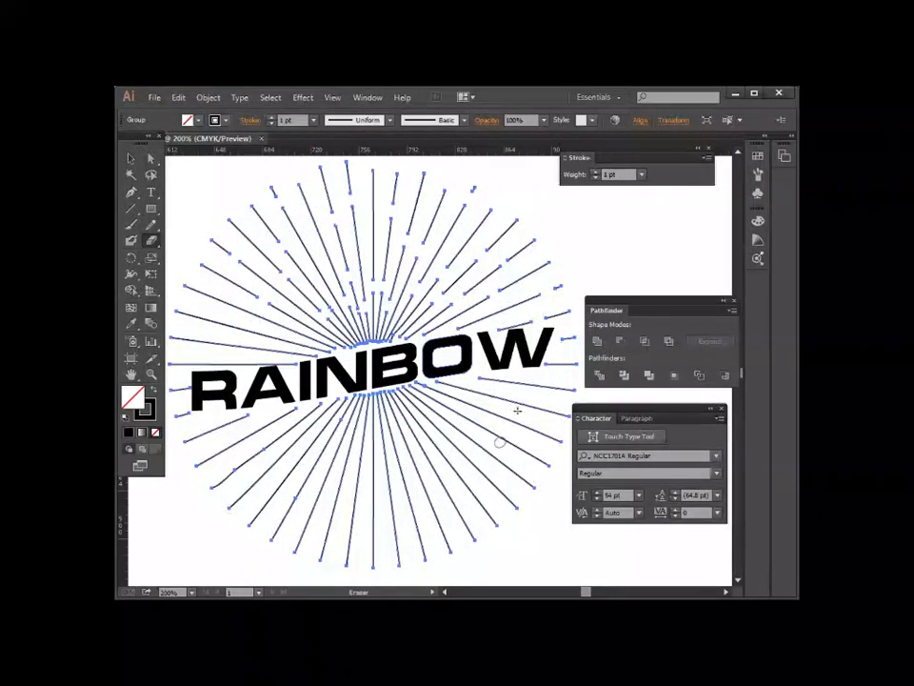
{"action": "left_click", "coordinate": [504, 383]}
{"action": "left_click", "coordinate": [557, 388]}
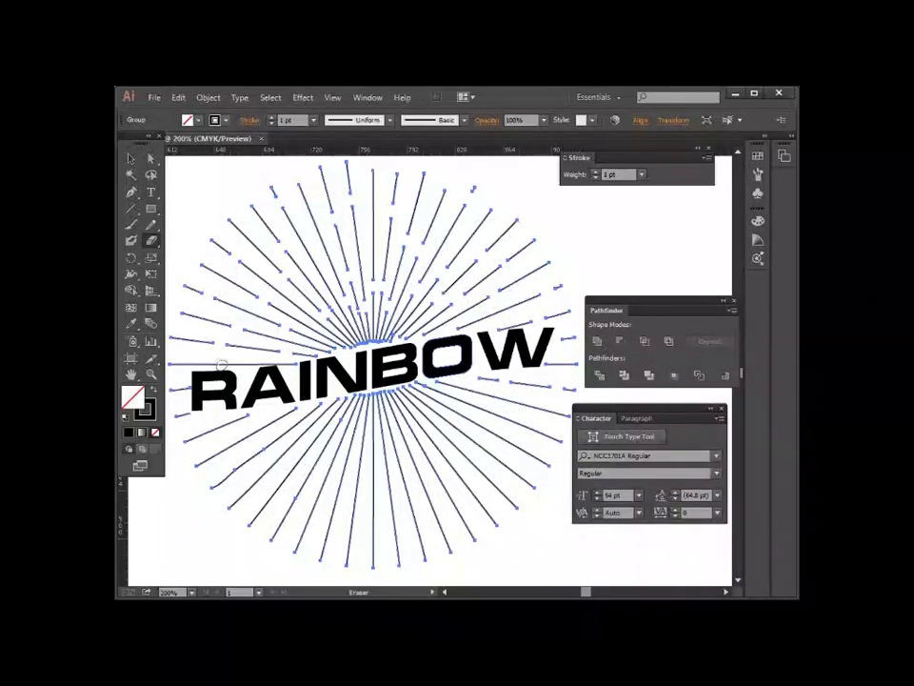
- Erase irregular gaps in the radial lines below the RAINBOW lettering and deselect the line group
{"action": "scroll", "coordinate": [224, 424], "scroll_direction": "down", "scroll_amount": 1}
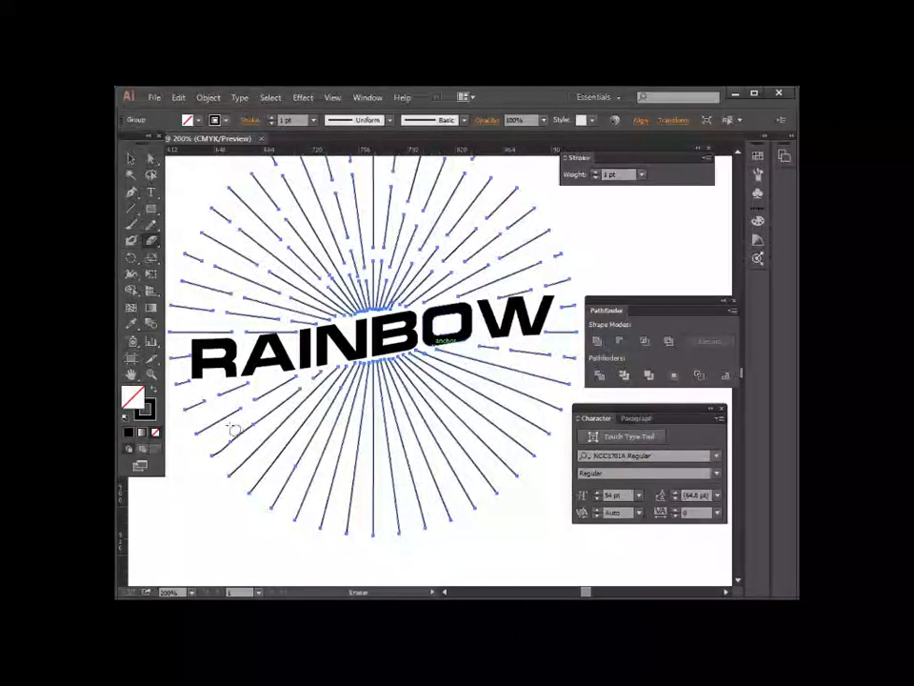
{"action": "left_click", "coordinate": [228, 472]}
{"action": "left_click", "coordinate": [295, 410]}
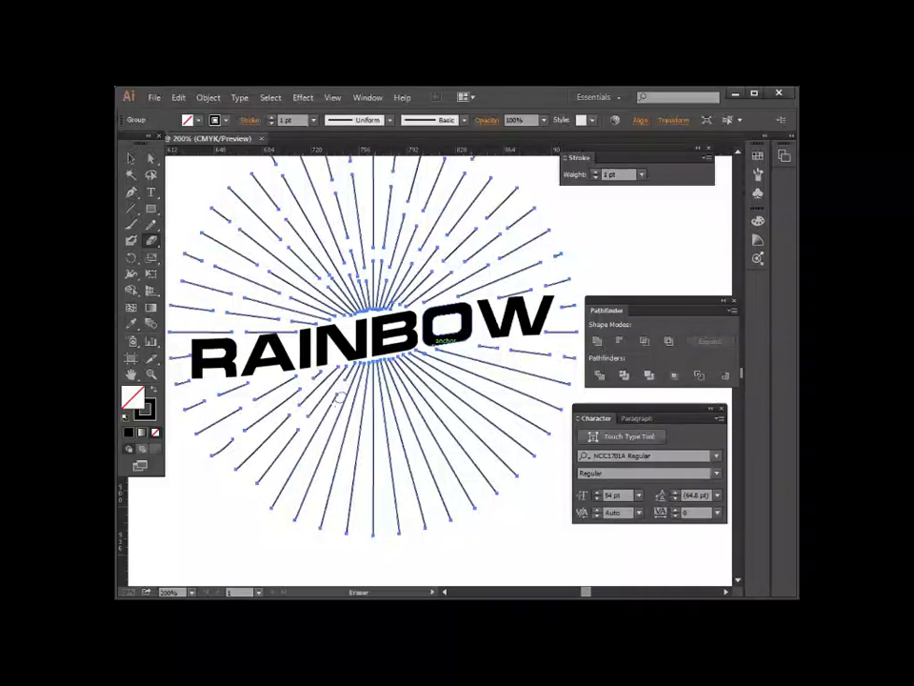
{"action": "left_click", "coordinate": [292, 470]}
{"action": "left_click", "coordinate": [306, 491]}
{"action": "left_click", "coordinate": [338, 416]}
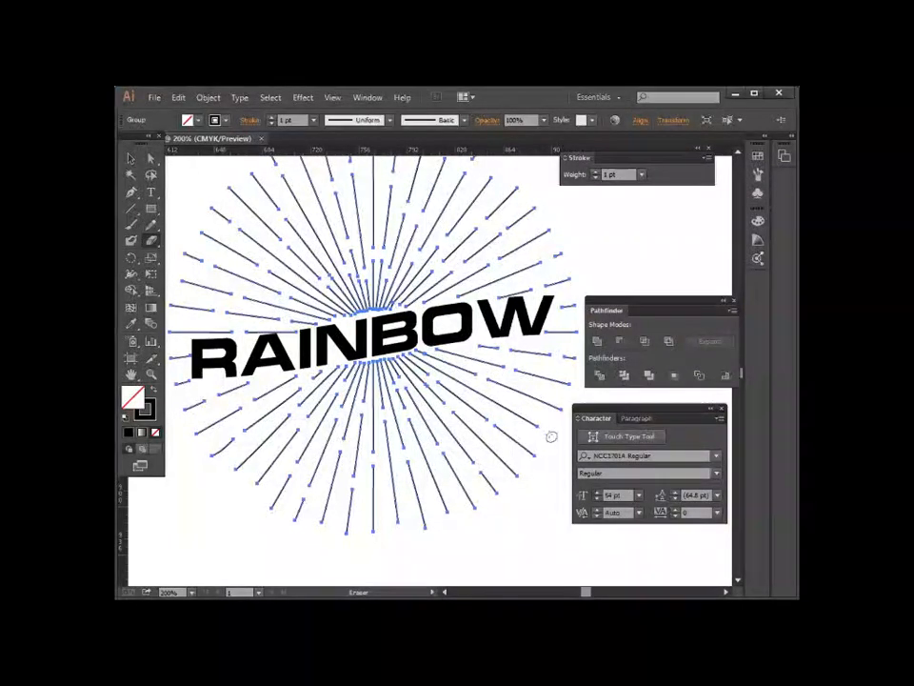
{"action": "scroll", "coordinate": [551, 463], "scroll_direction": "up", "scroll_amount": 1}
{"action": "key", "text": "ctrl+minus"}
{"action": "key", "text": "ctrl+minus"}
{"action": "key", "text": "v"}
{"action": "left_click", "coordinate": [184, 198]}
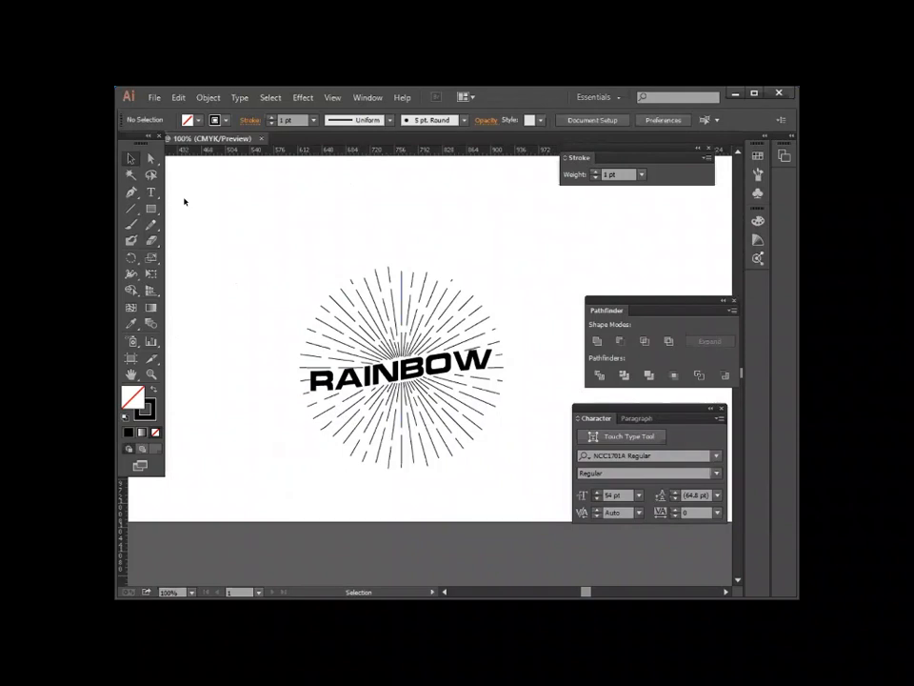
- Ungroup the radial lines and move the uppermost vertical line segment up out of the circle
{"action": "left_click", "coordinate": [320, 320]}
{"action": "right_click", "coordinate": [265, 268]}
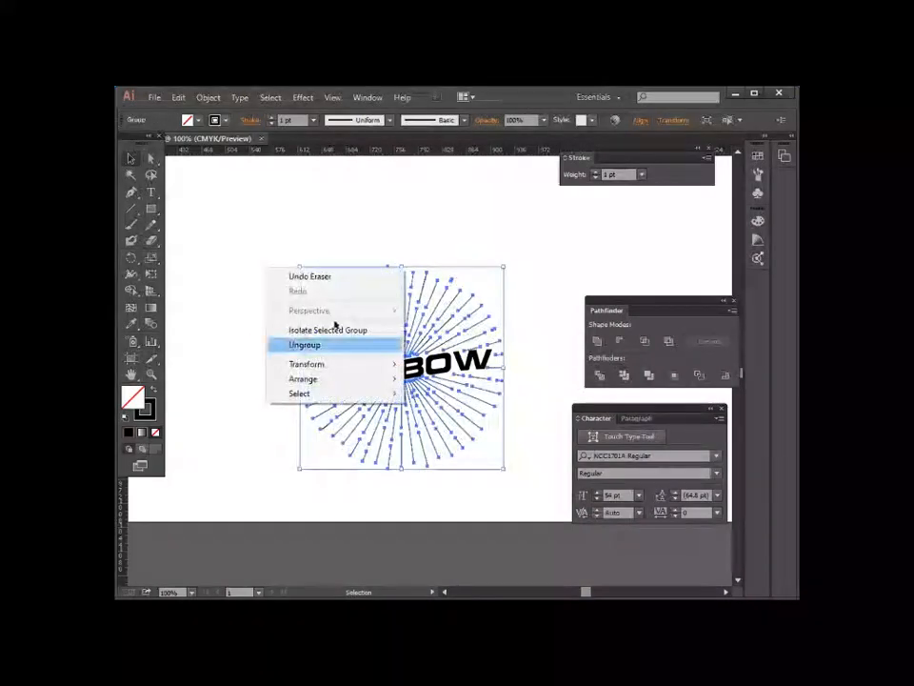
{"action": "left_click", "coordinate": [304, 344]}
{"action": "left_click", "coordinate": [377, 296]}
{"action": "left_click", "coordinate": [395, 234]}
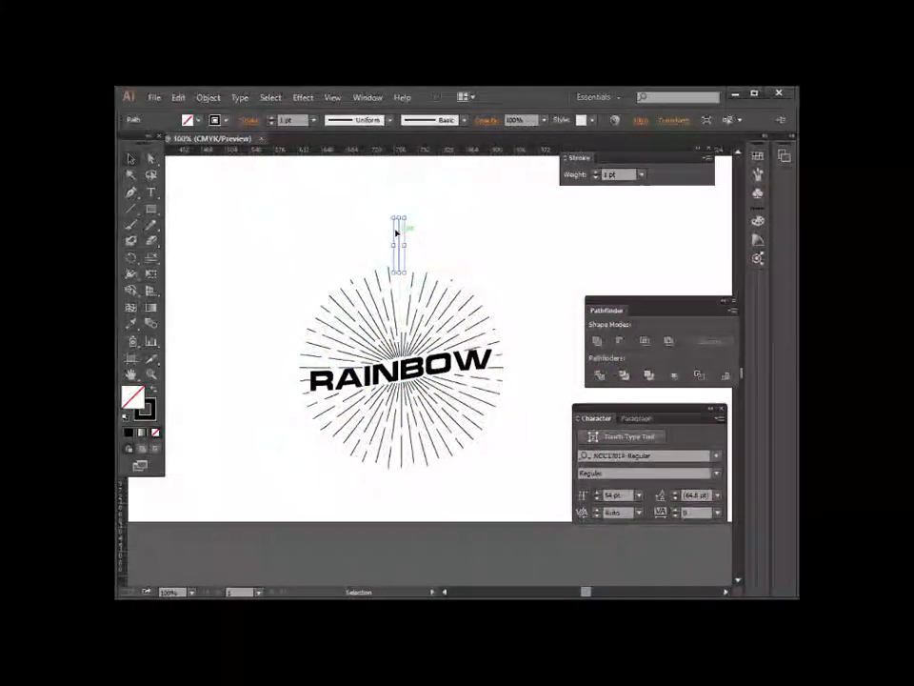
- Undo the last move of the vertical line segment and clear the selection of the artwork
{"action": "key", "text": "ctrl+z"}
{"action": "left_click_drag", "start_coordinate": [291, 254], "coordinate": [491, 482]}
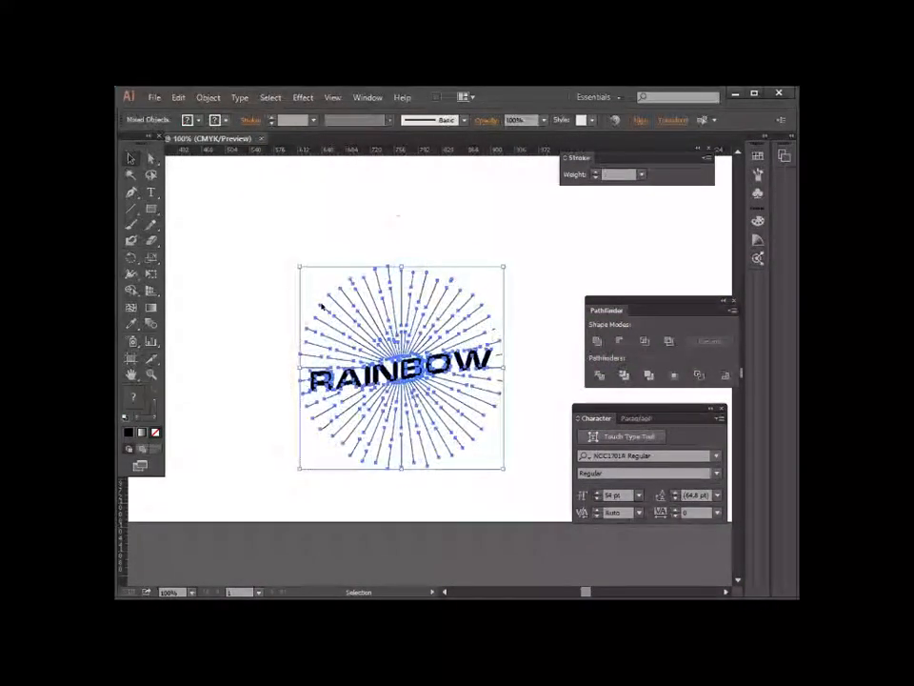
{"action": "left_click", "coordinate": [320, 306]}
{"action": "left_click", "coordinate": [345, 321]}
{"action": "left_click", "coordinate": [294, 373]}
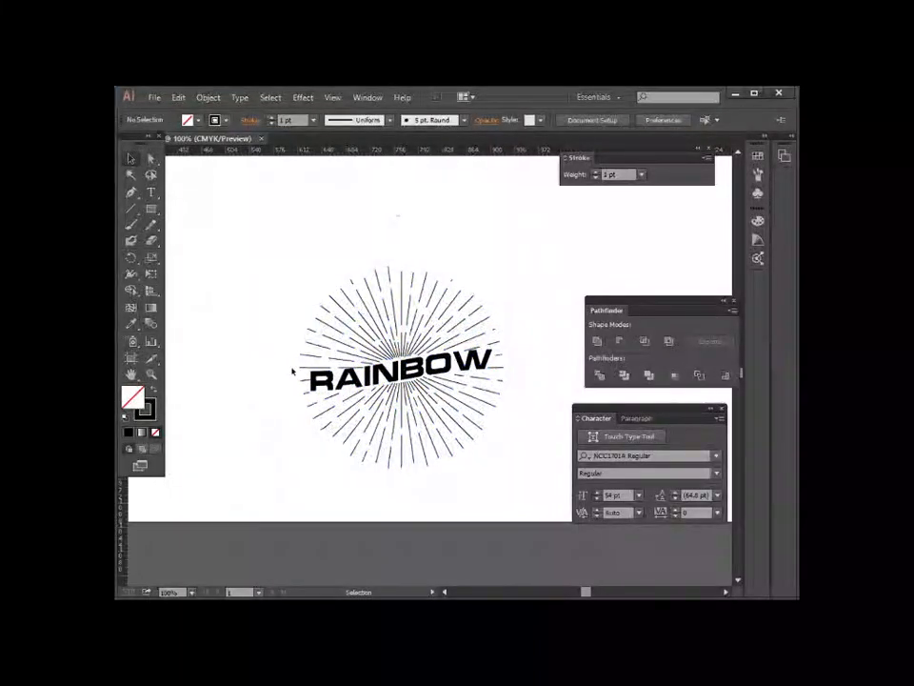
- Move the RAINBOW lettering above the line burst and group all the radial line segments
{"action": "left_click_drag", "start_coordinate": [369, 368], "coordinate": [342, 215]}
{"action": "left_click_drag", "start_coordinate": [295, 288], "coordinate": [517, 477]}
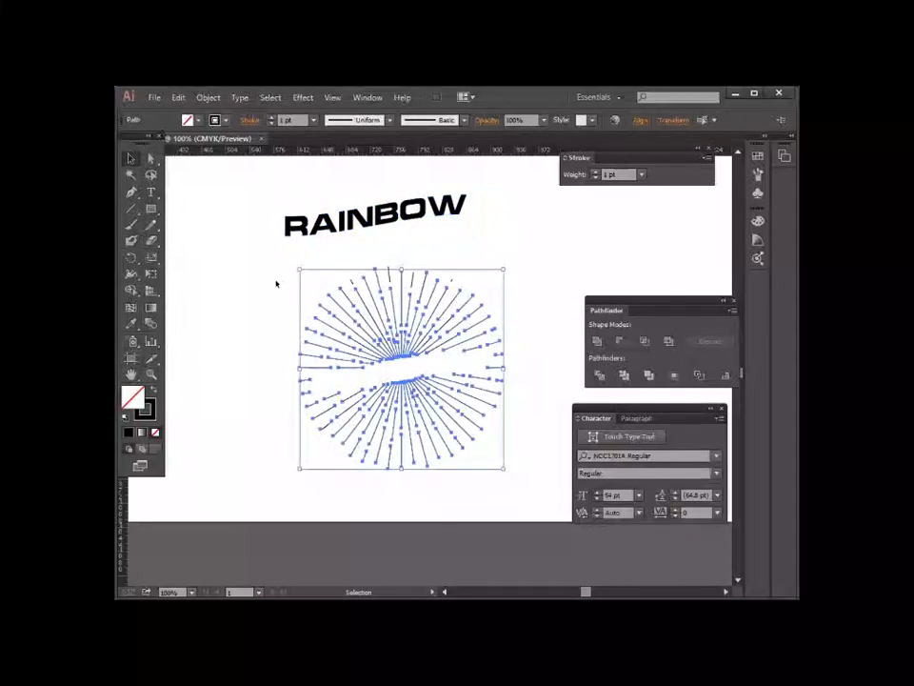
{"action": "left_click_drag", "start_coordinate": [275, 282], "coordinate": [481, 467]}
{"action": "left_click_drag", "start_coordinate": [250, 262], "coordinate": [525, 486]}
{"action": "right_click", "coordinate": [177, 315]}
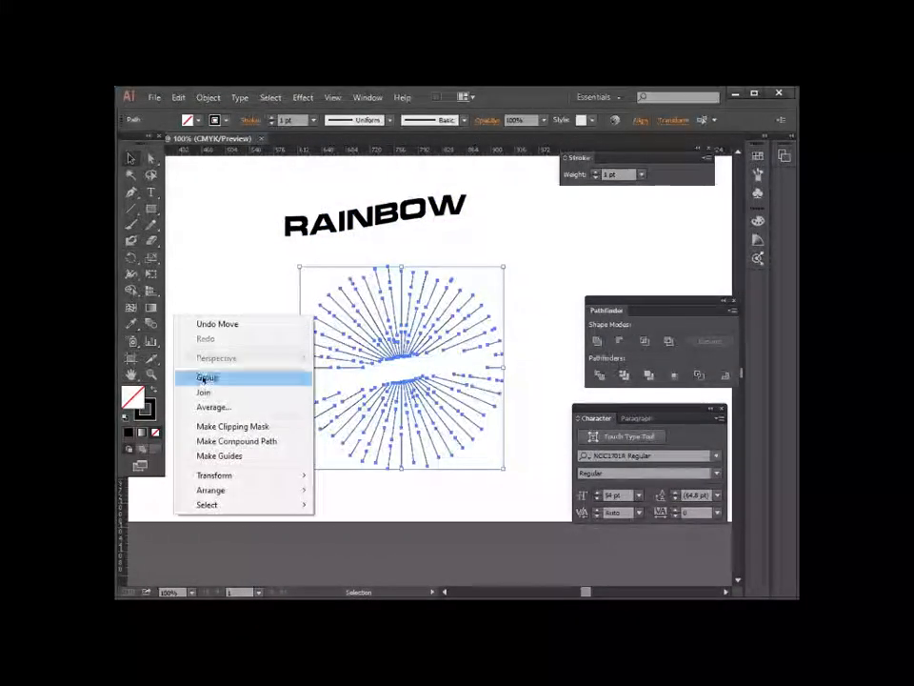
{"action": "left_click", "coordinate": [208, 376]}
- Move the RAINBOW lettering back over the centre of the line burst and fill it with dark green
{"action": "left_click", "coordinate": [343, 261]}
{"action": "left_click_drag", "start_coordinate": [379, 221], "coordinate": [408, 377]}
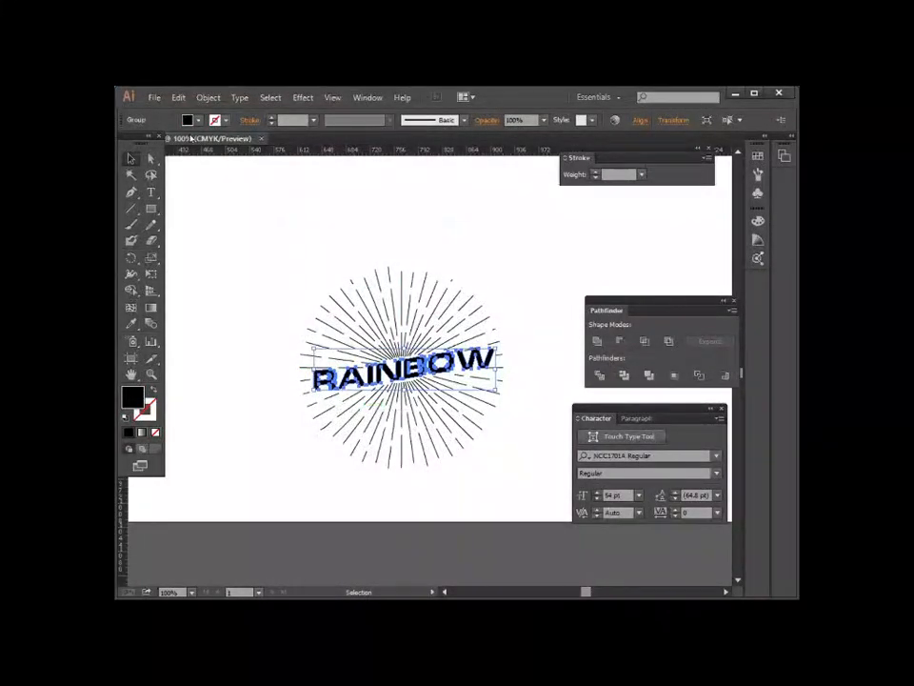
{"action": "left_click", "coordinate": [198, 120]}
{"action": "left_click", "coordinate": [177, 152]}
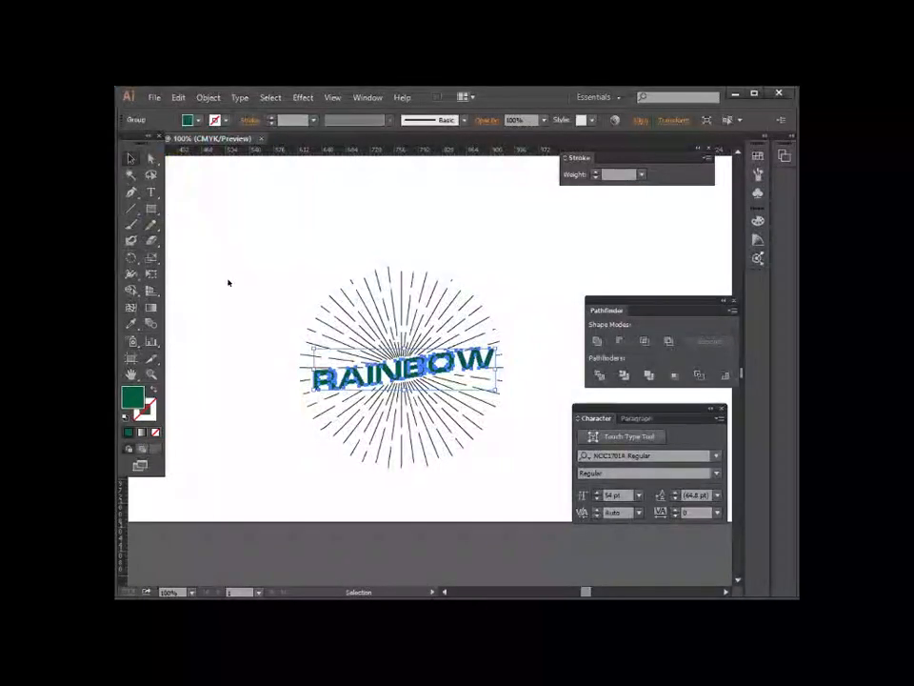
{"action": "left_click", "coordinate": [229, 282]}
- Try a light green fill on the radial line group and revert its fill to None
{"action": "left_click", "coordinate": [363, 306]}
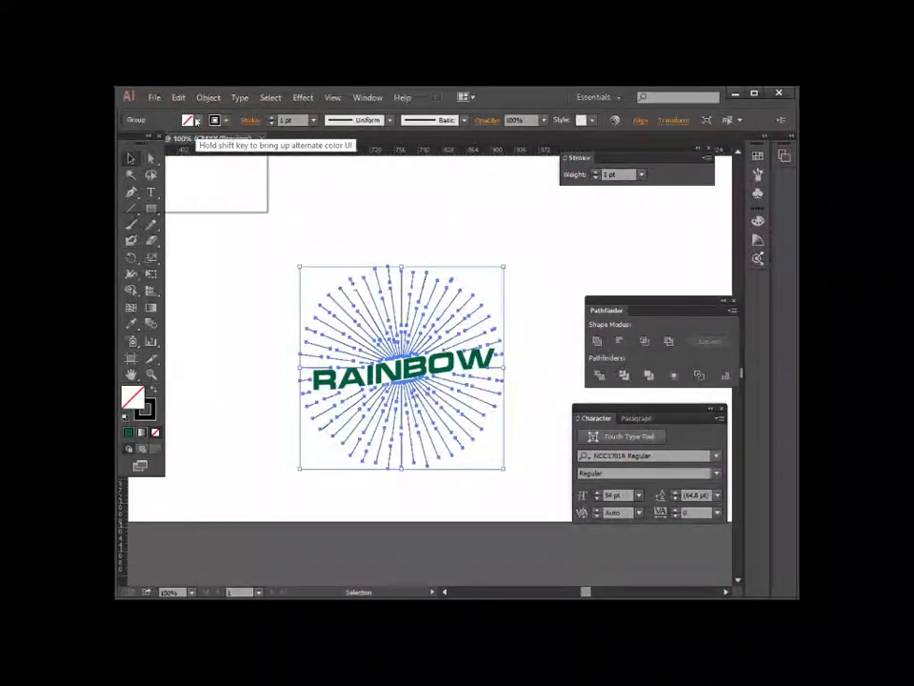
{"action": "left_click", "coordinate": [197, 121]}
{"action": "left_click", "coordinate": [185, 154]}
{"action": "left_click", "coordinate": [299, 311]}
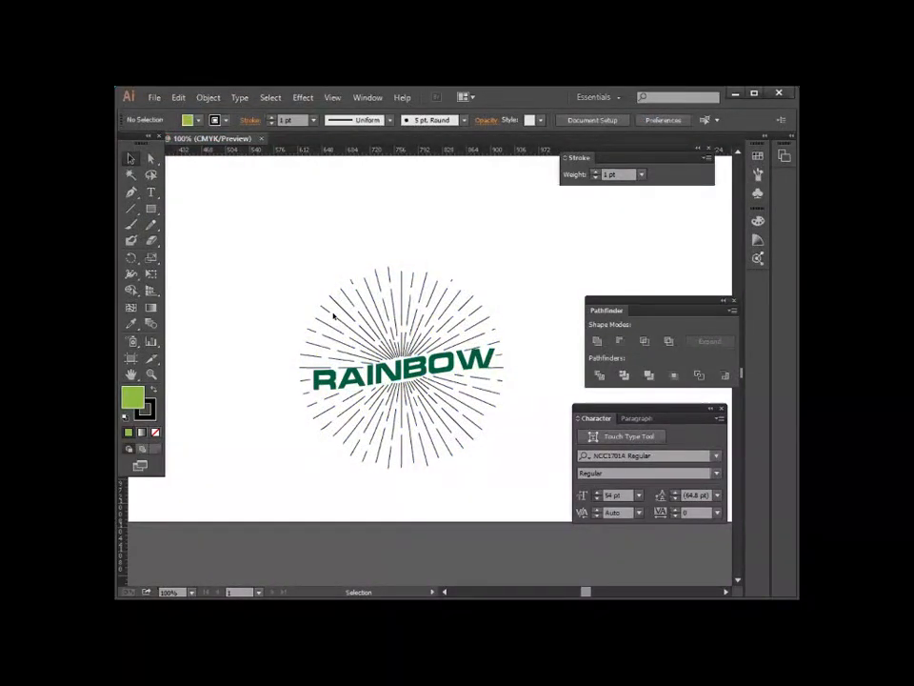
{"action": "key", "text": "ctrl+z"}
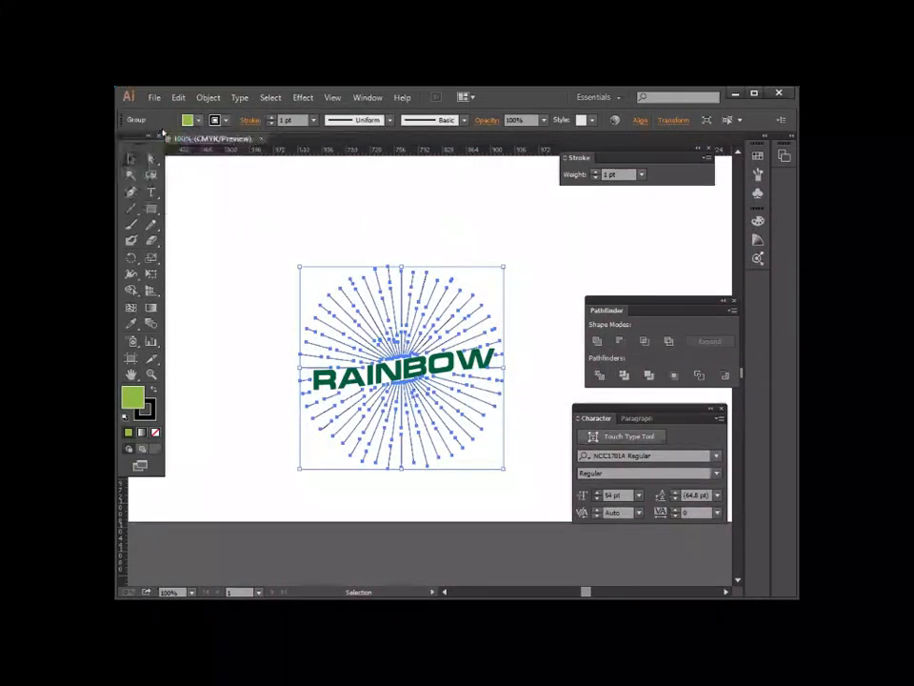
{"action": "left_click", "coordinate": [199, 120]}
{"action": "left_click", "coordinate": [198, 121]}
{"action": "left_click", "coordinate": [198, 121]}
{"action": "left_click", "coordinate": [123, 143]}
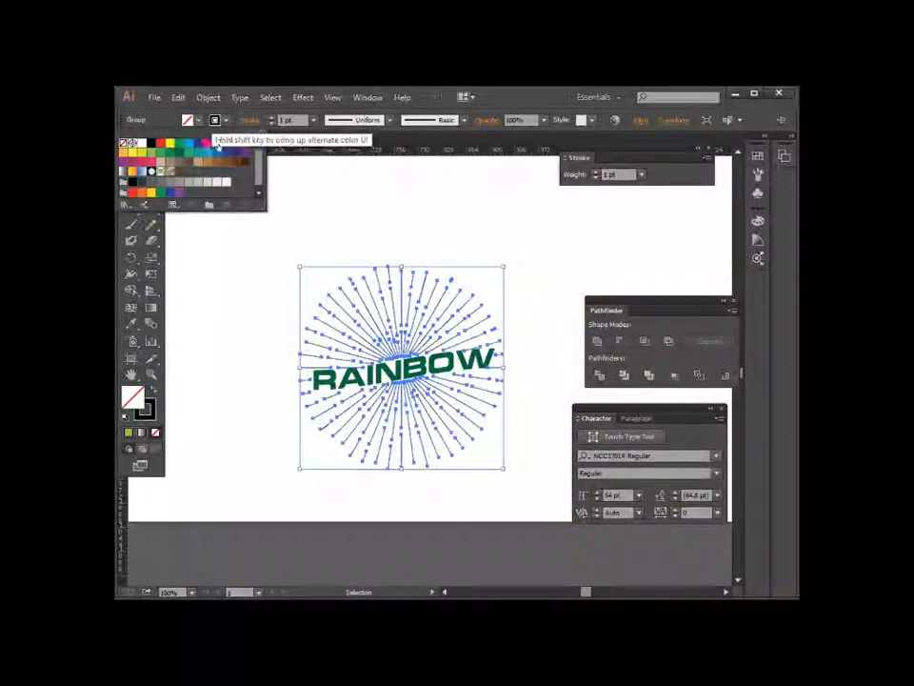
- Set the radial line group's stroke to light green with a weight of 2 pt and deselect it
{"action": "left_click", "coordinate": [150, 154]}
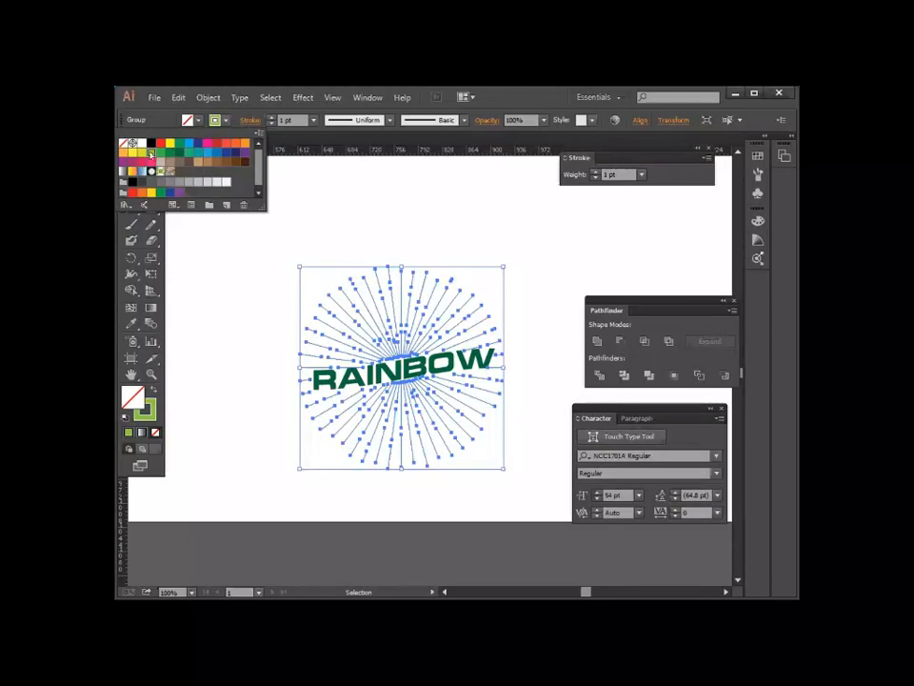
{"action": "left_click", "coordinate": [313, 120]}
{"action": "left_click", "coordinate": [313, 120]}
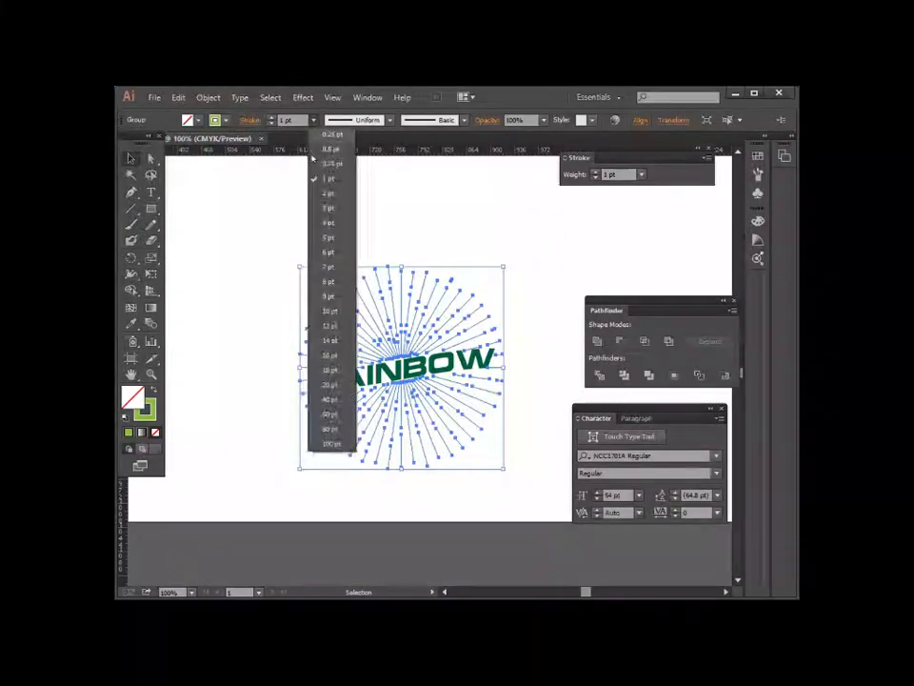
{"action": "left_click", "coordinate": [276, 212]}
{"action": "left_click", "coordinate": [276, 211]}
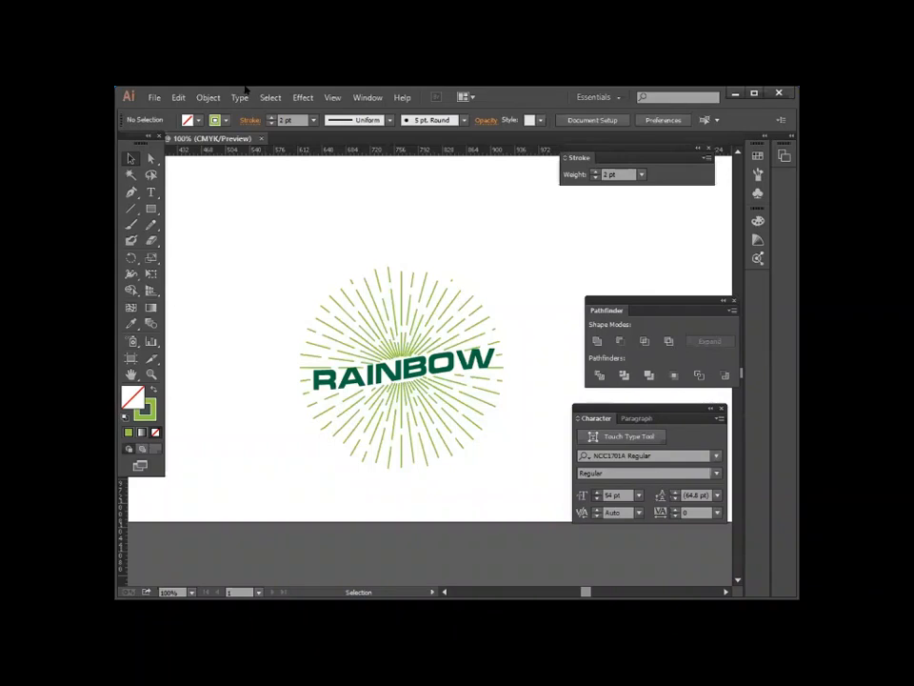
- Group the RAINBOW lettering together with the radial line burst
{"action": "scroll", "coordinate": [246, 90], "scroll_direction": "down", "scroll_amount": 1}
{"action": "scroll", "coordinate": [286, 171], "scroll_direction": "down", "scroll_amount": 1}
{"action": "left_click_drag", "start_coordinate": [296, 206], "coordinate": [461, 456]}
{"action": "key", "text": "ctrl+g"}
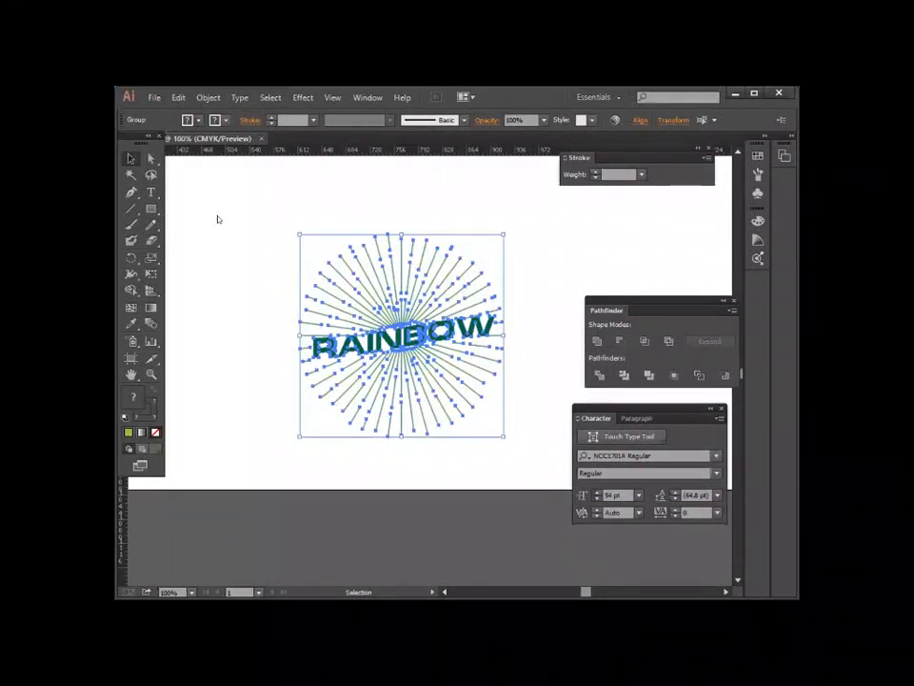
- Switch to Photoshop and try to open wall1.psd from the Downloads folder
{"action": "key", "text": "super+d"}
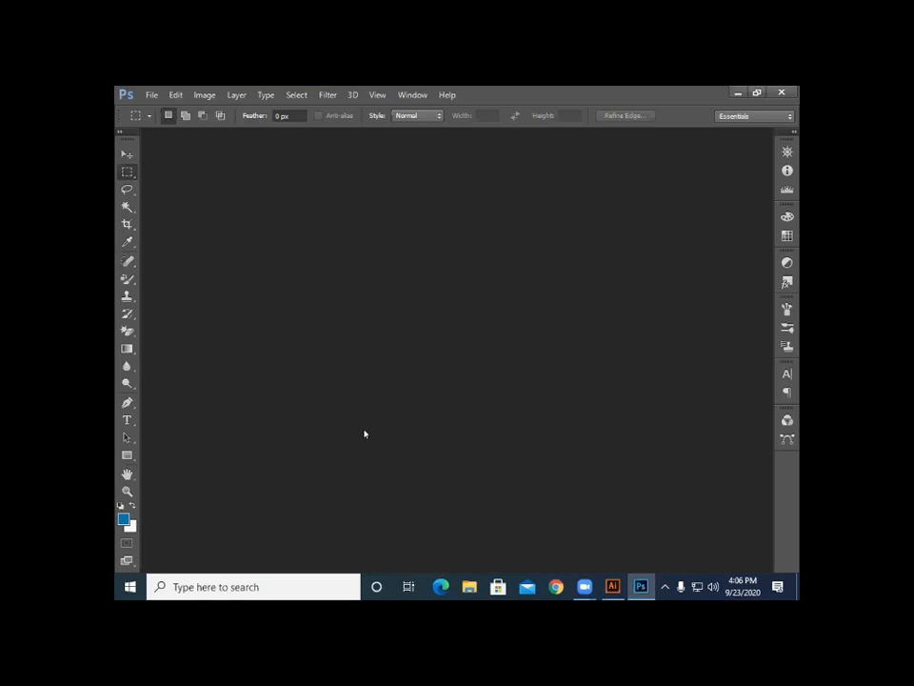
{"action": "left_click", "coordinate": [152, 95]}
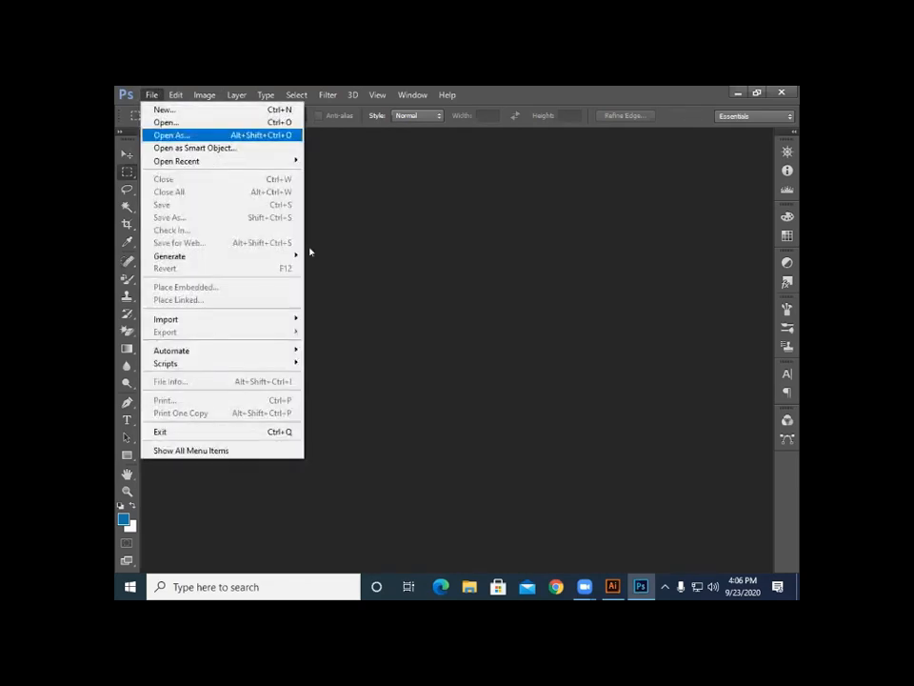
{"action": "left_click", "coordinate": [311, 251]}
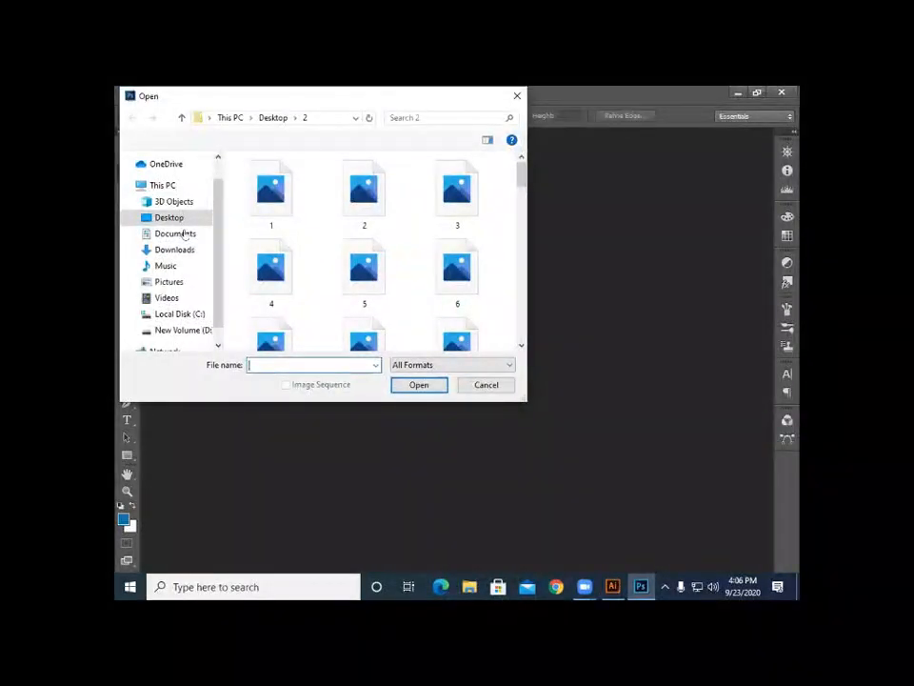
{"action": "left_click", "coordinate": [181, 249]}
{"action": "scroll", "coordinate": [362, 286], "scroll_direction": "down", "scroll_amount": 5}
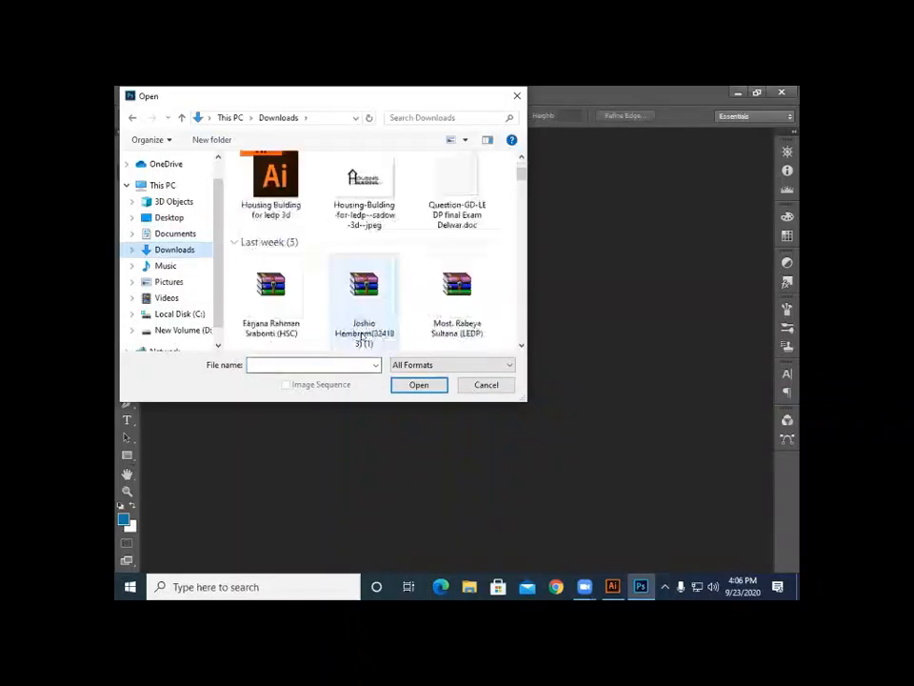
{"action": "scroll", "coordinate": [362, 317], "scroll_direction": "down", "scroll_amount": 3}
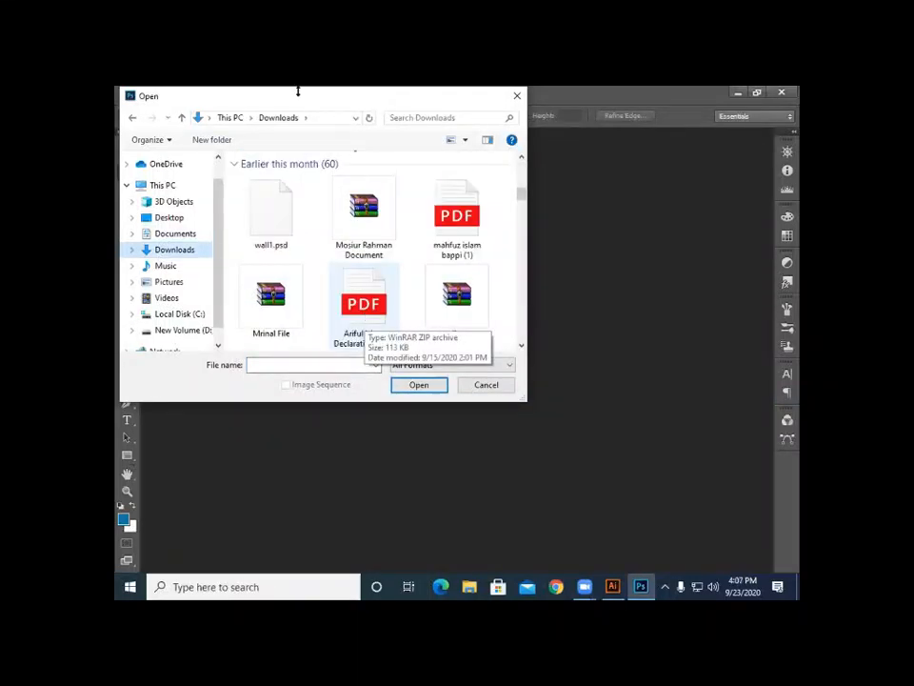
{"action": "double_click", "coordinate": [286, 231]}
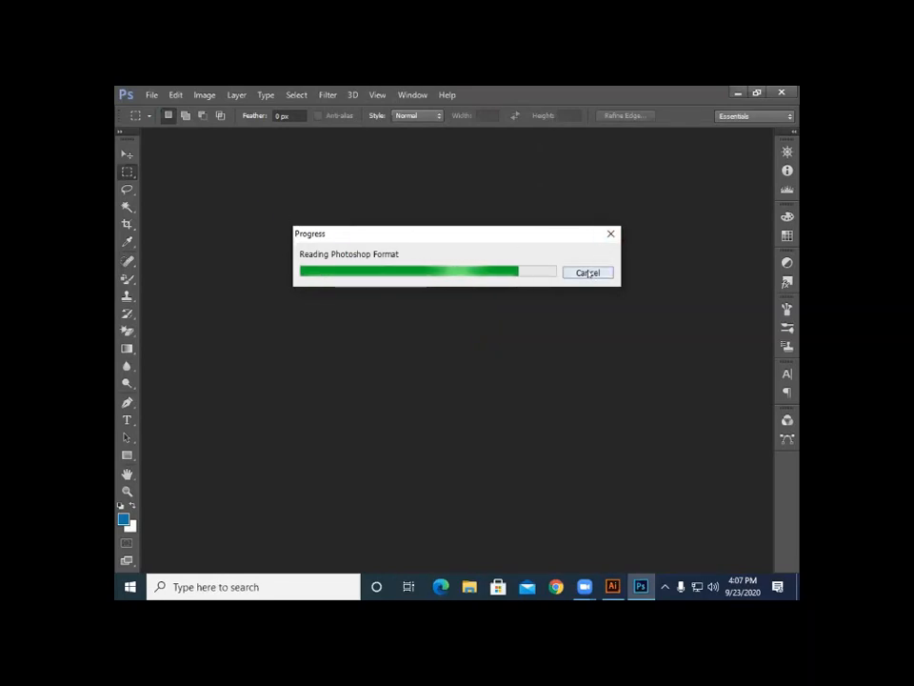
- Find the logo mockup file Rouf Black 3D.psd in the Downloads folder and open it
{"action": "left_click", "coordinate": [151, 94]}
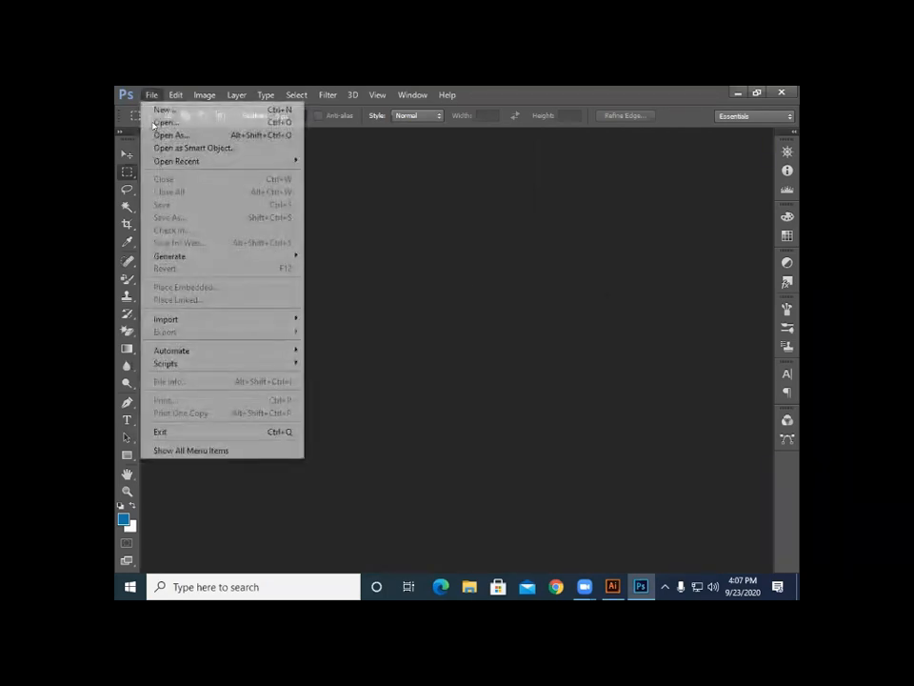
{"action": "key", "text": "ctrl+o"}
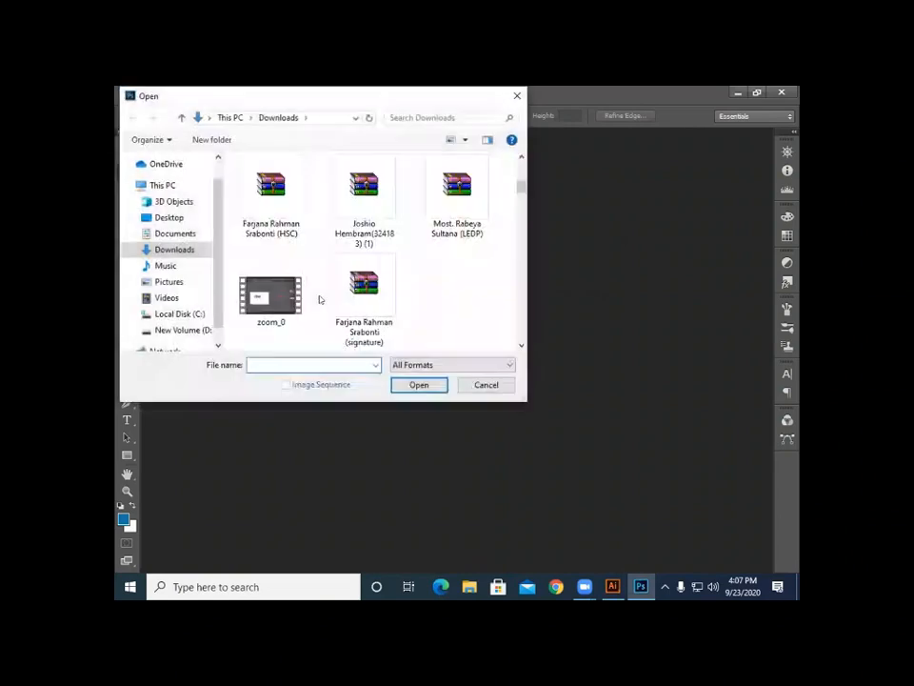
{"action": "scroll", "coordinate": [320, 299], "scroll_direction": "down", "scroll_amount": 5}
{"action": "scroll", "coordinate": [320, 299], "scroll_direction": "down", "scroll_amount": 6}
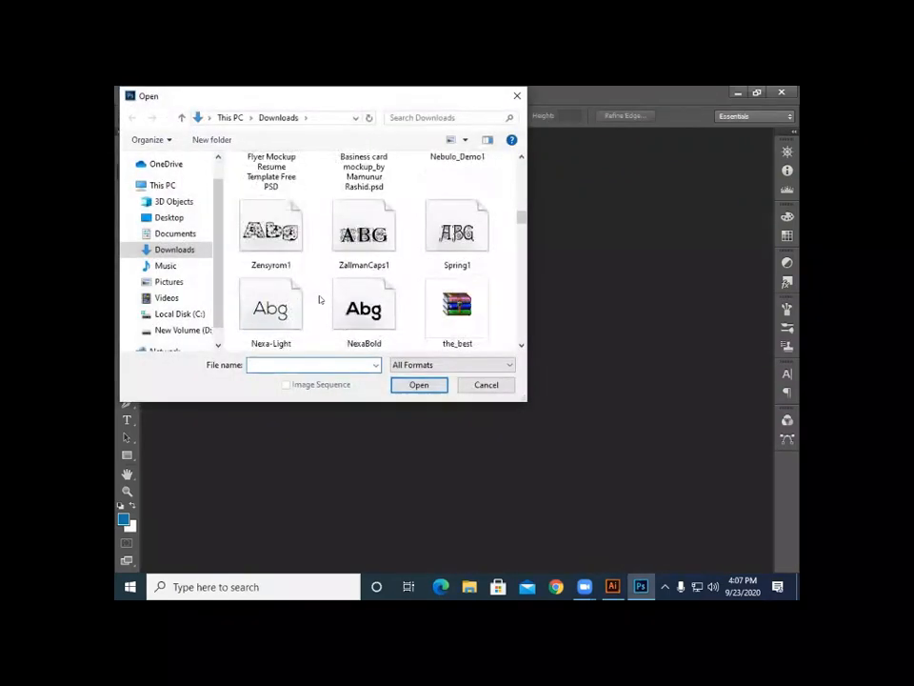
{"action": "scroll", "coordinate": [320, 299], "scroll_direction": "down", "scroll_amount": 8}
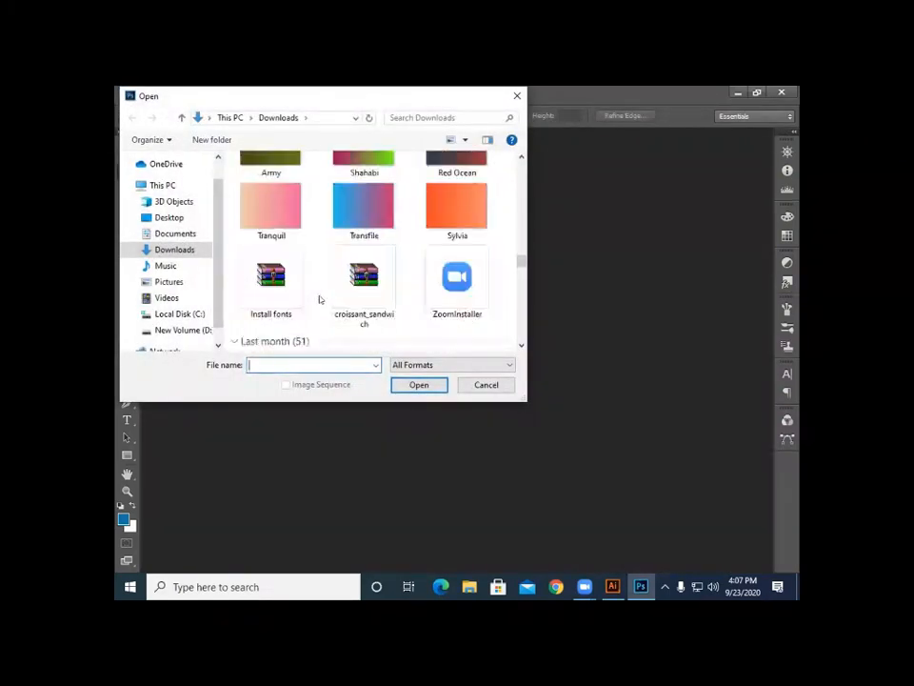
{"action": "scroll", "coordinate": [320, 299], "scroll_direction": "down", "scroll_amount": 6}
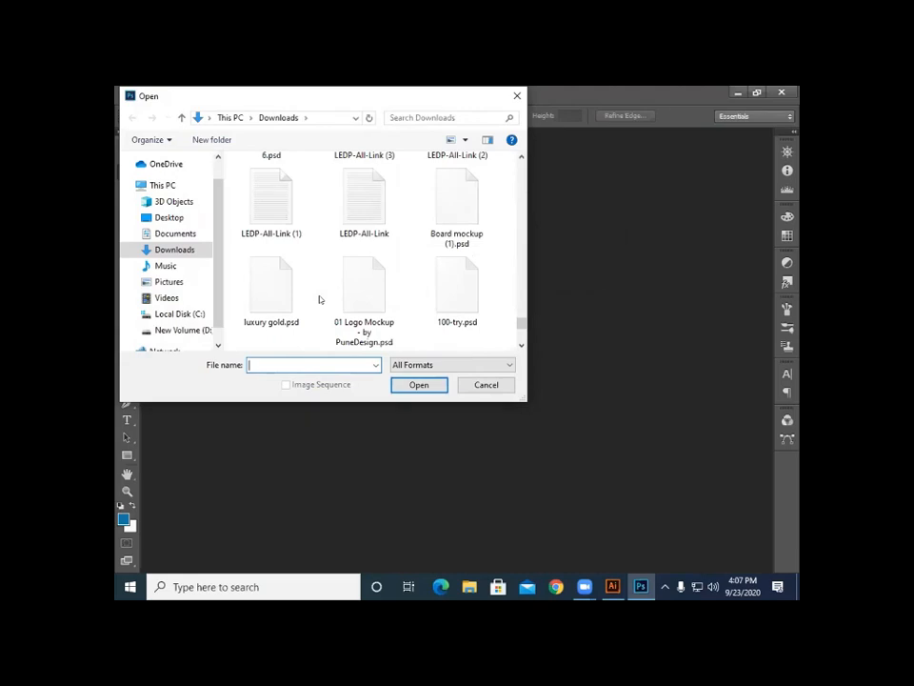
{"action": "scroll", "coordinate": [320, 299], "scroll_direction": "down", "scroll_amount": 1}
{"action": "scroll", "coordinate": [320, 300], "scroll_direction": "down", "scroll_amount": 1}
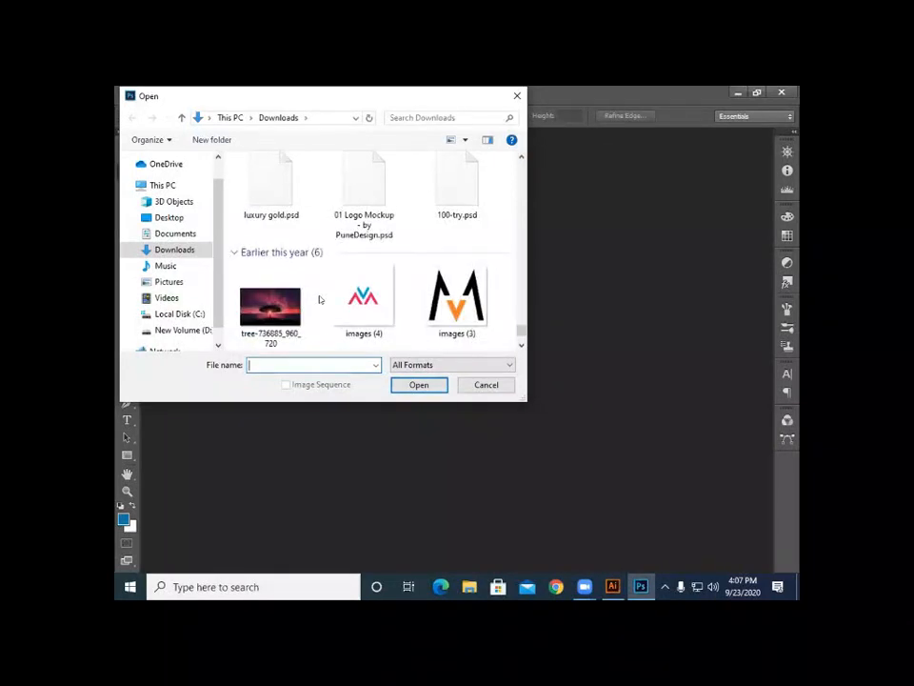
{"action": "scroll", "coordinate": [321, 299], "scroll_direction": "down", "scroll_amount": 1}
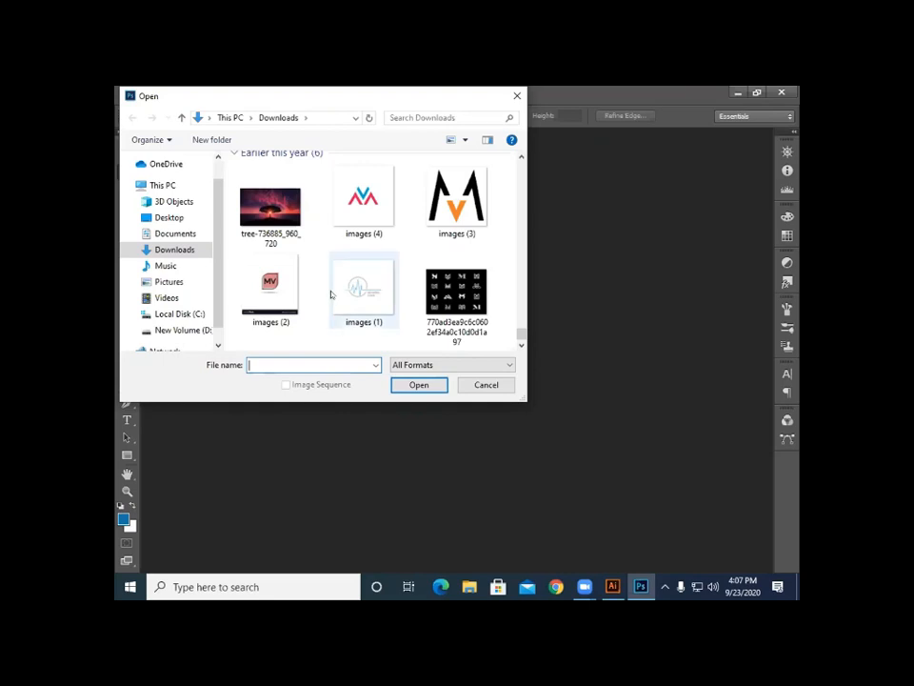
{"action": "scroll", "coordinate": [331, 295], "scroll_direction": "up", "scroll_amount": 3}
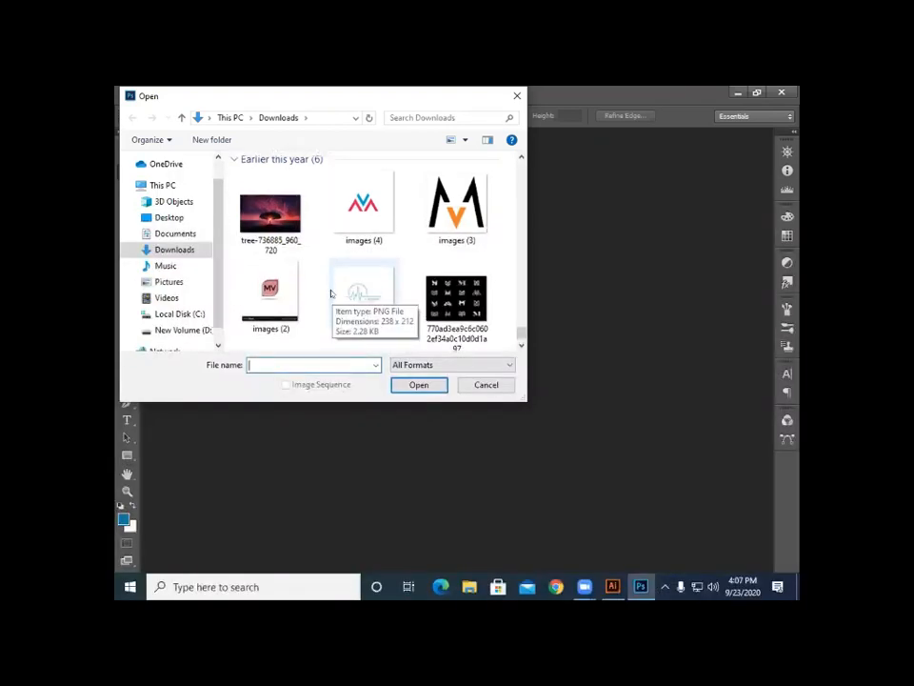
{"action": "scroll", "coordinate": [331, 295], "scroll_direction": "up", "scroll_amount": 2}
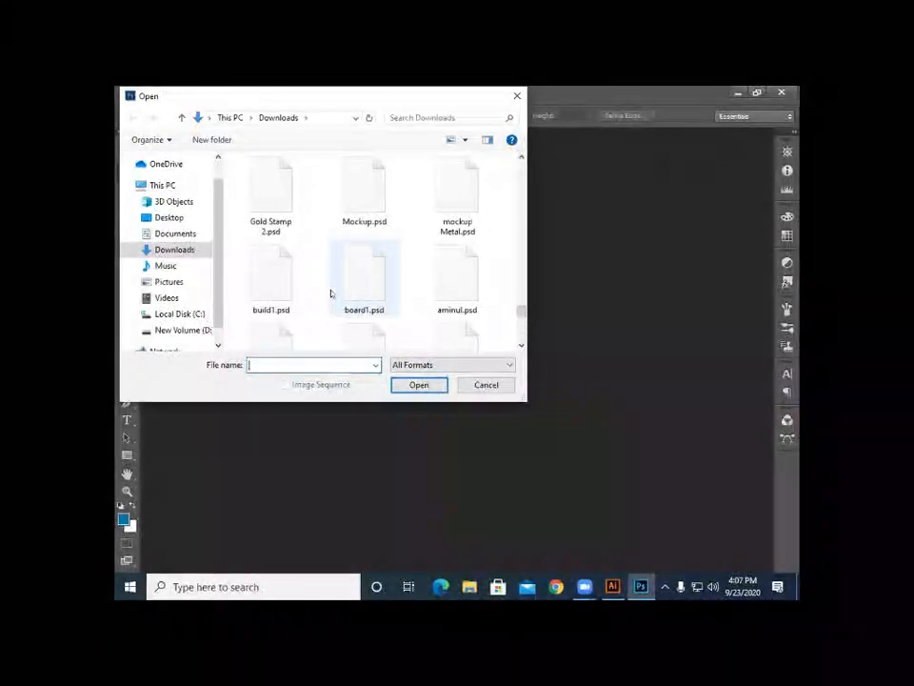
{"action": "scroll", "coordinate": [331, 294], "scroll_direction": "down", "scroll_amount": 2}
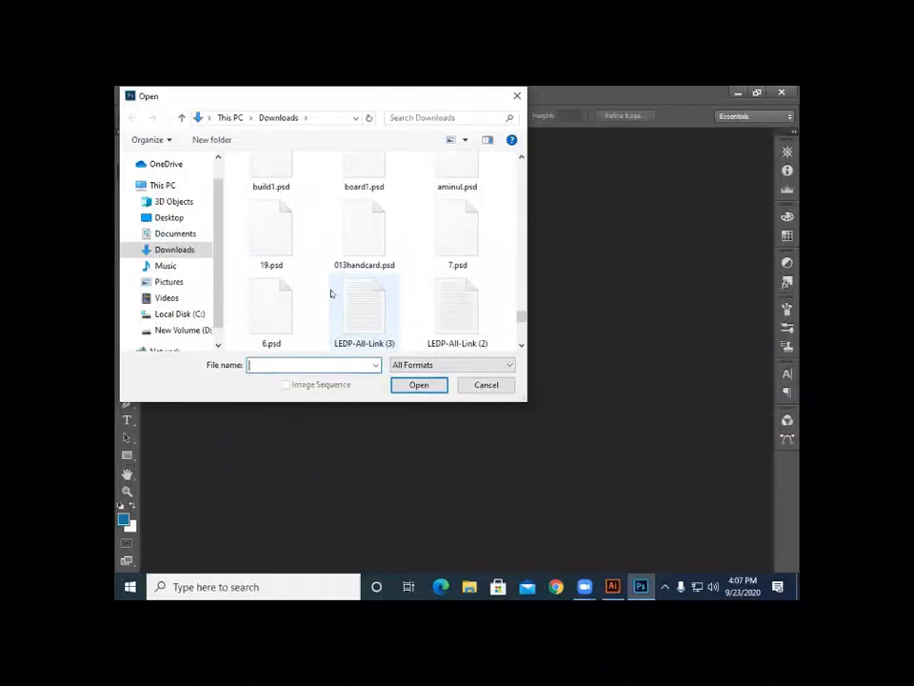
{"action": "scroll", "coordinate": [332, 294], "scroll_direction": "down", "scroll_amount": 3}
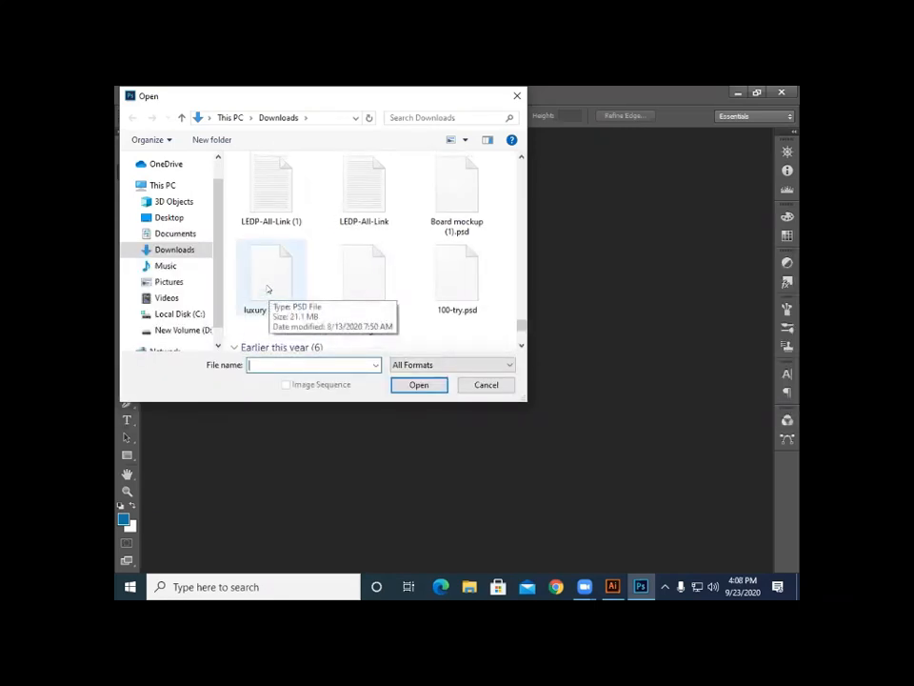
{"action": "scroll", "coordinate": [267, 289], "scroll_direction": "down", "scroll_amount": 3}
{"action": "scroll", "coordinate": [267, 289], "scroll_direction": "up", "scroll_amount": 3}
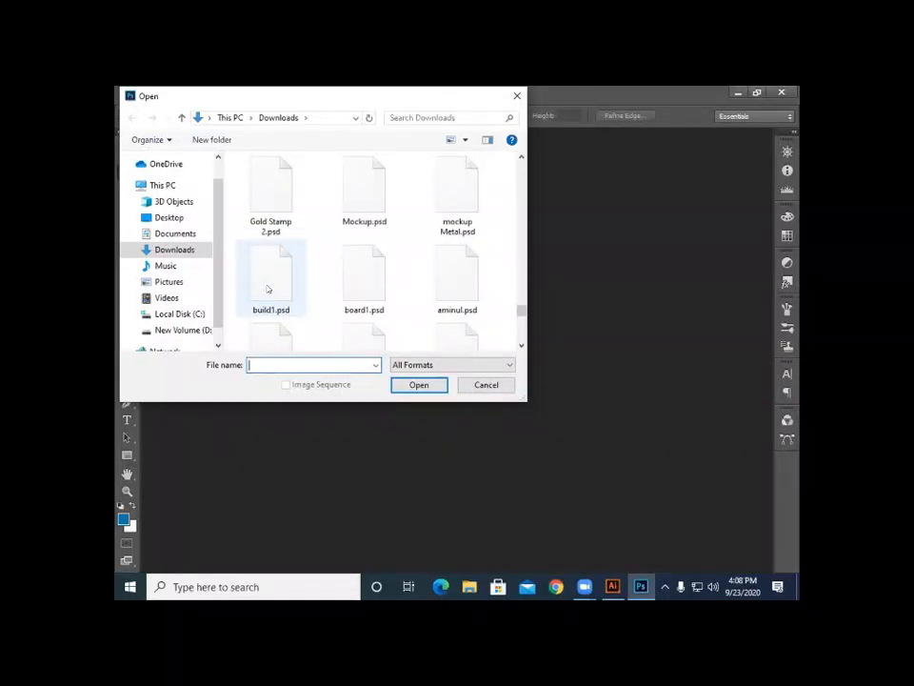
{"action": "scroll", "coordinate": [268, 289], "scroll_direction": "up", "scroll_amount": 2}
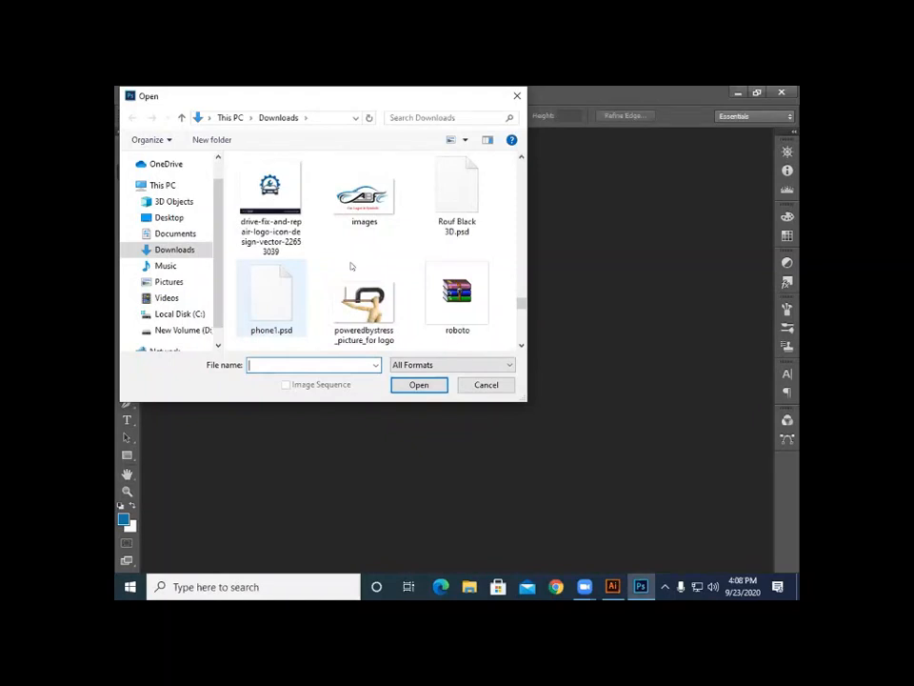
{"action": "left_click", "coordinate": [433, 216]}
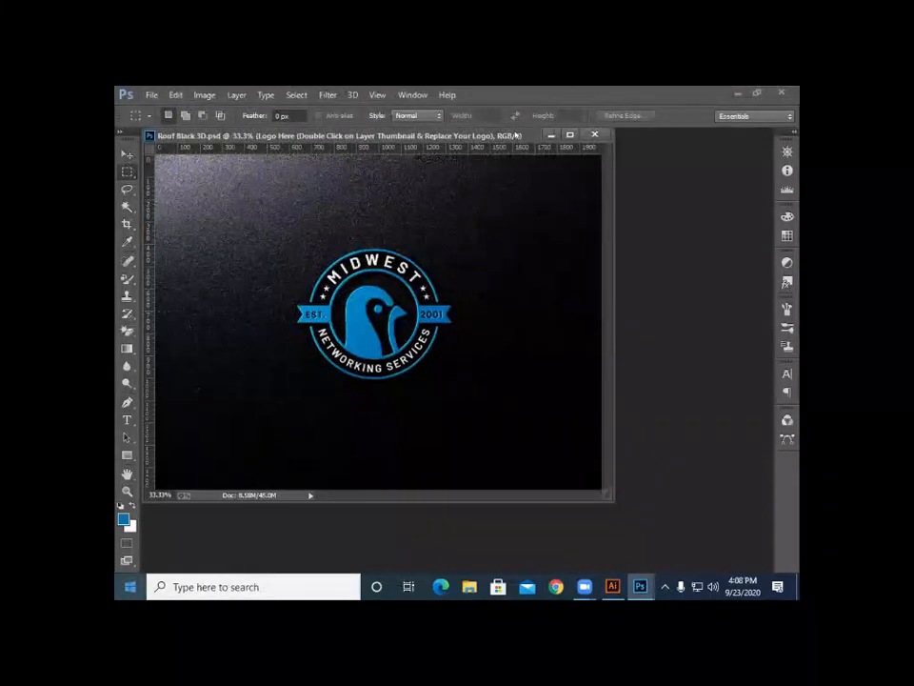
- Dock the Rouf Black 3D.psd mockup window into the workspace and display its layers
{"action": "left_click_drag", "start_coordinate": [400, 135], "coordinate": [448, 424]}
{"action": "left_click", "coordinate": [412, 95]}
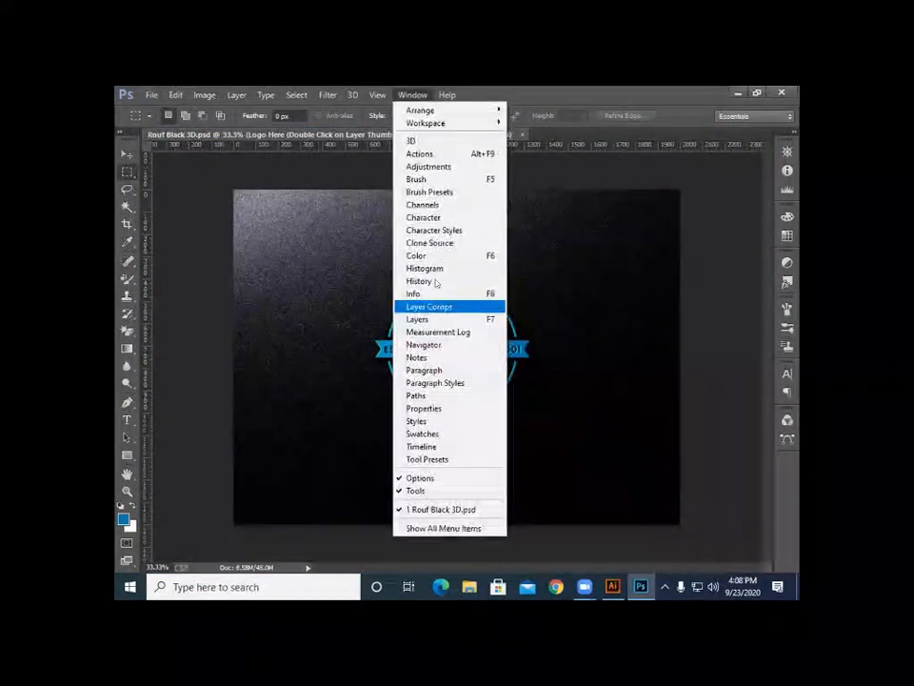
{"action": "key", "text": "Down"}
{"action": "key", "text": "Down"}
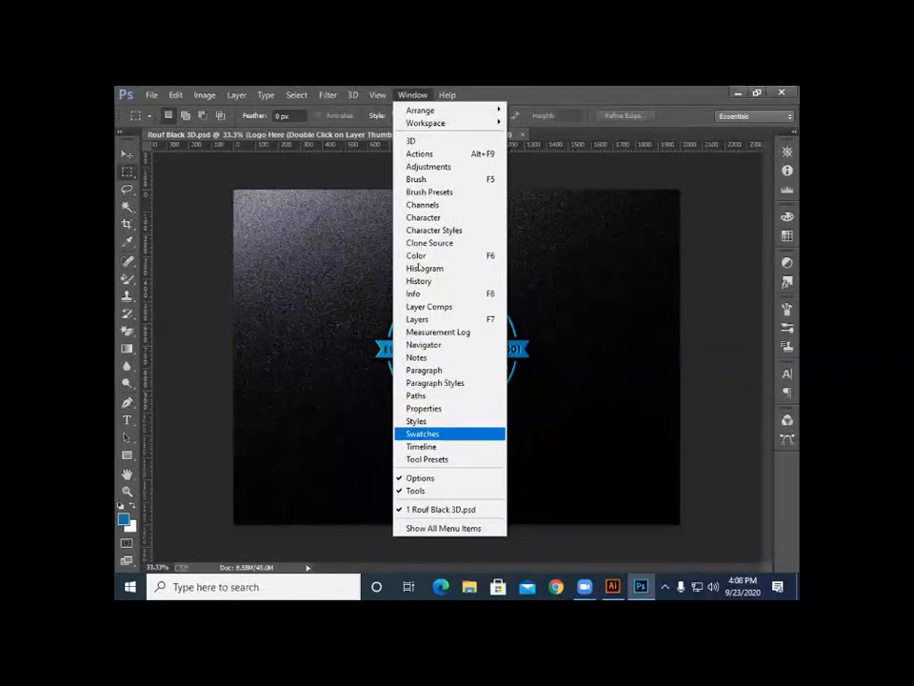
{"action": "key", "text": "Return"}
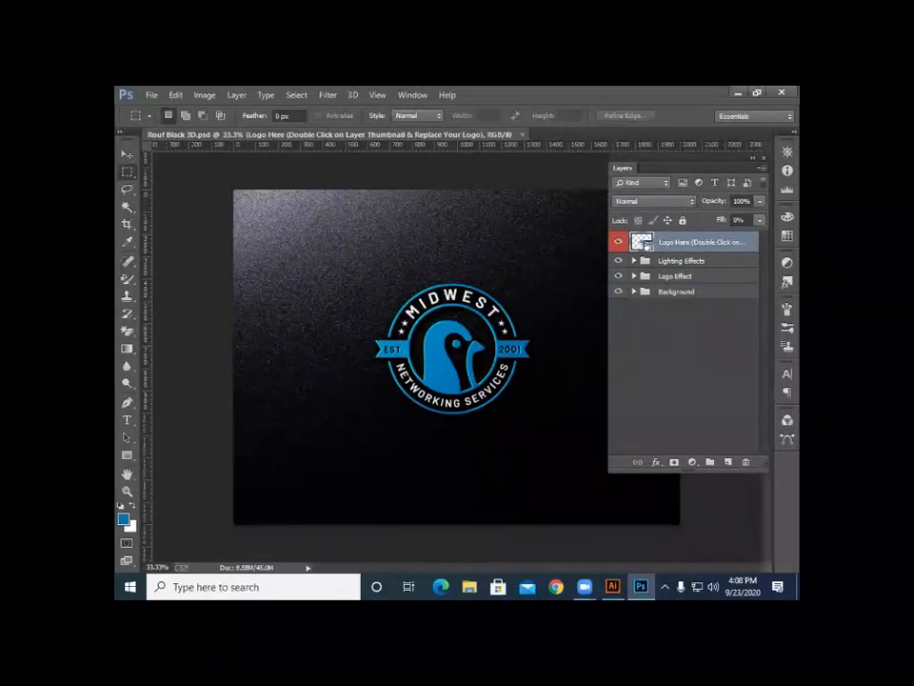
- Open the Logo Here smart object's contents, dock them as a tab, and hide the existing bird logo layer
{"action": "double_click", "coordinate": [646, 244]}
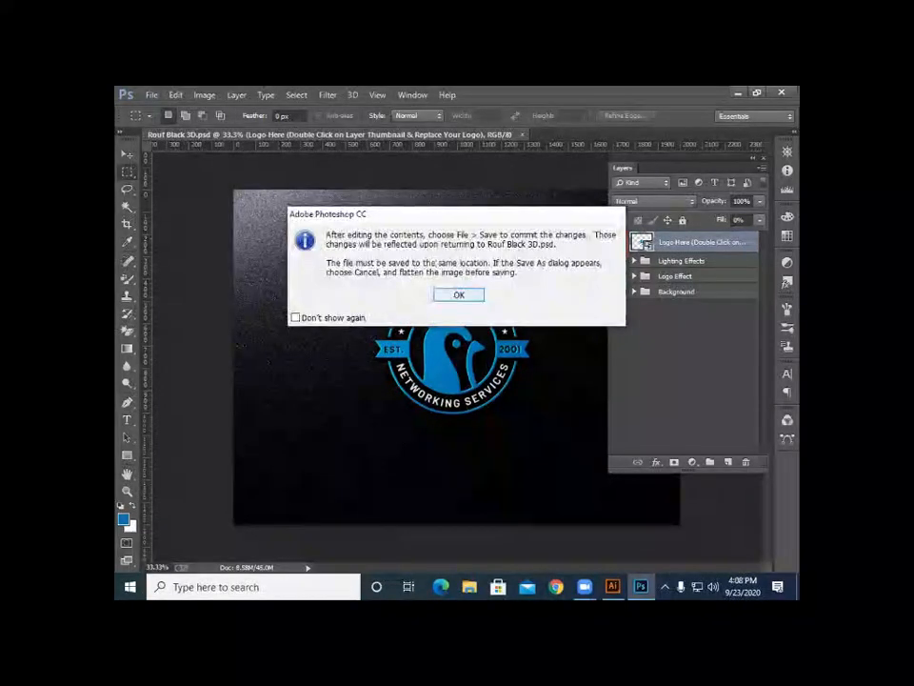
{"action": "left_click", "coordinate": [470, 294]}
{"action": "left_click_drag", "start_coordinate": [385, 155], "coordinate": [609, 135]}
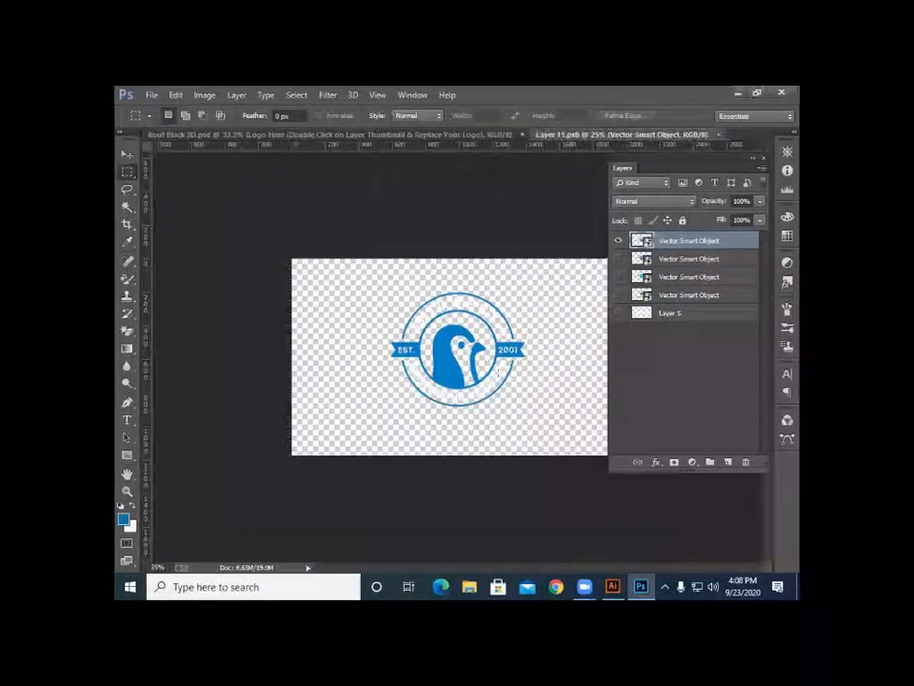
{"action": "left_click", "coordinate": [616, 240]}
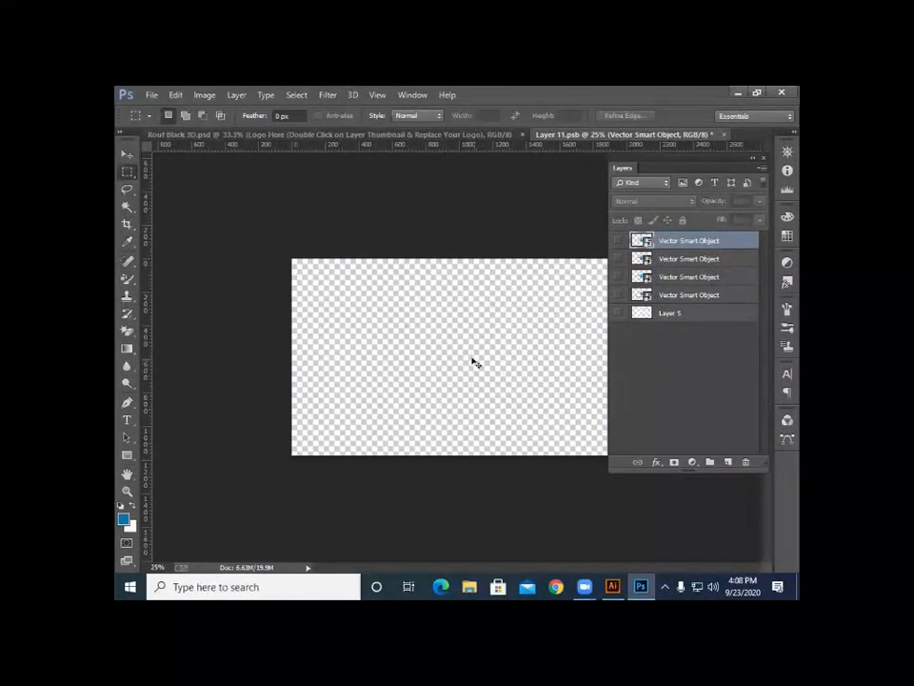
- Paste the RAINBOW logo as a Smart Object, scale it to about 318% around its centre, and save the smart object contents
{"action": "key", "text": "ctrl+v"}
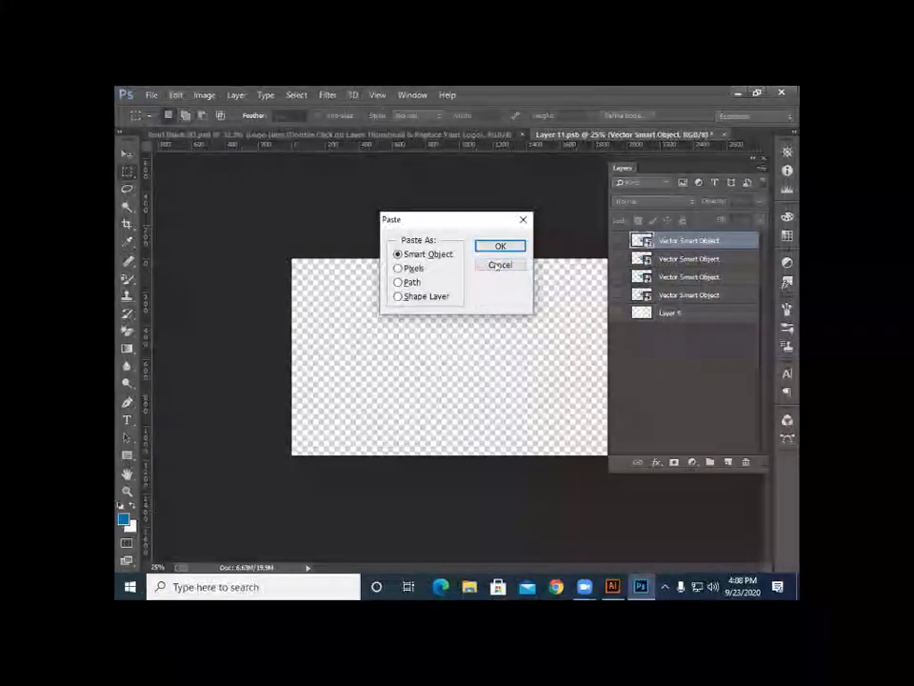
{"action": "left_click", "coordinate": [500, 245]}
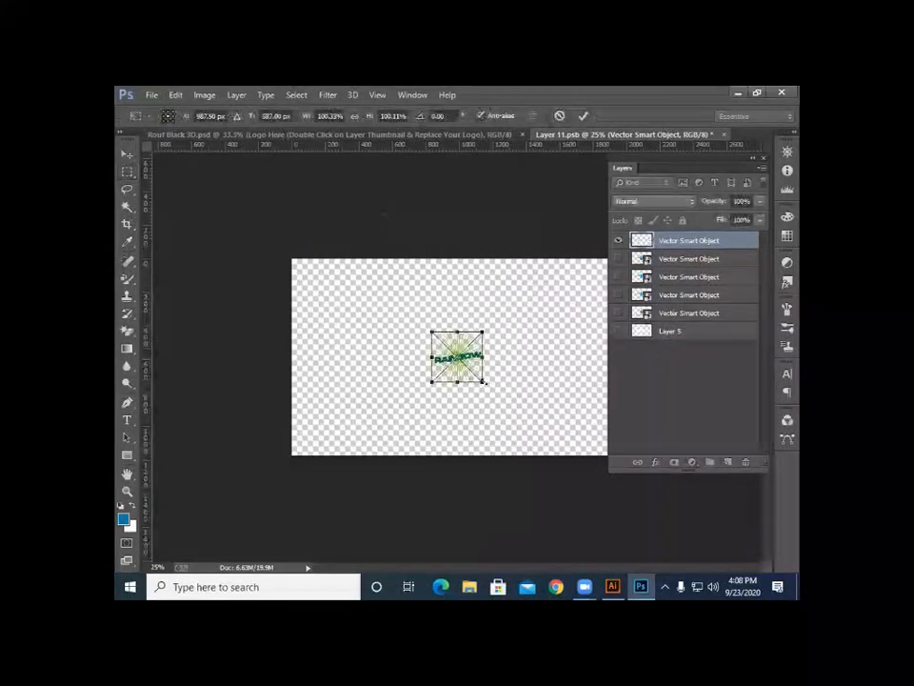
{"action": "left_click_drag", "start_coordinate": [483, 381], "coordinate": [539, 437]}
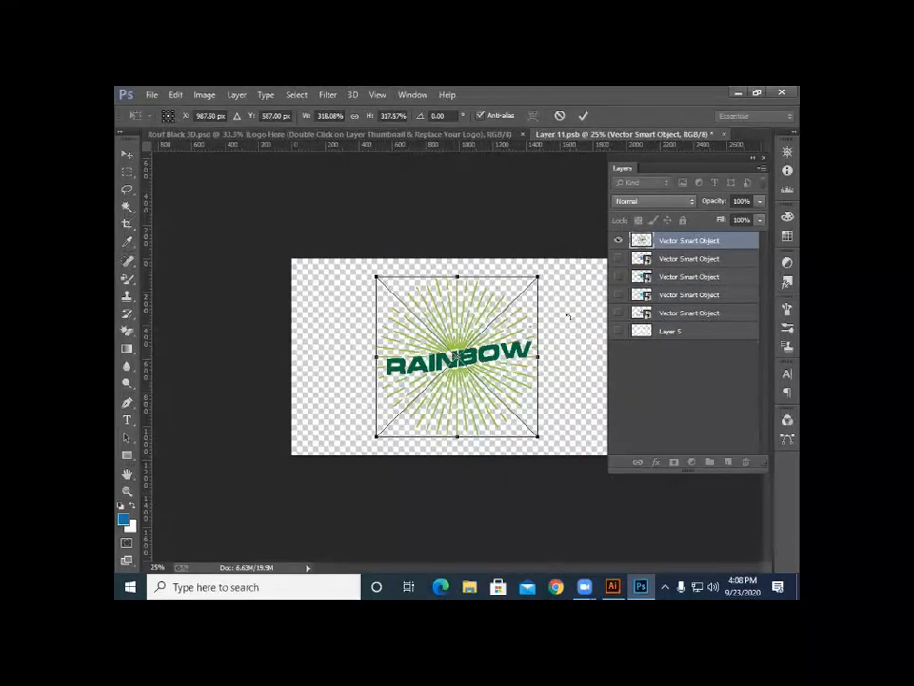
{"action": "key", "text": "Return"}
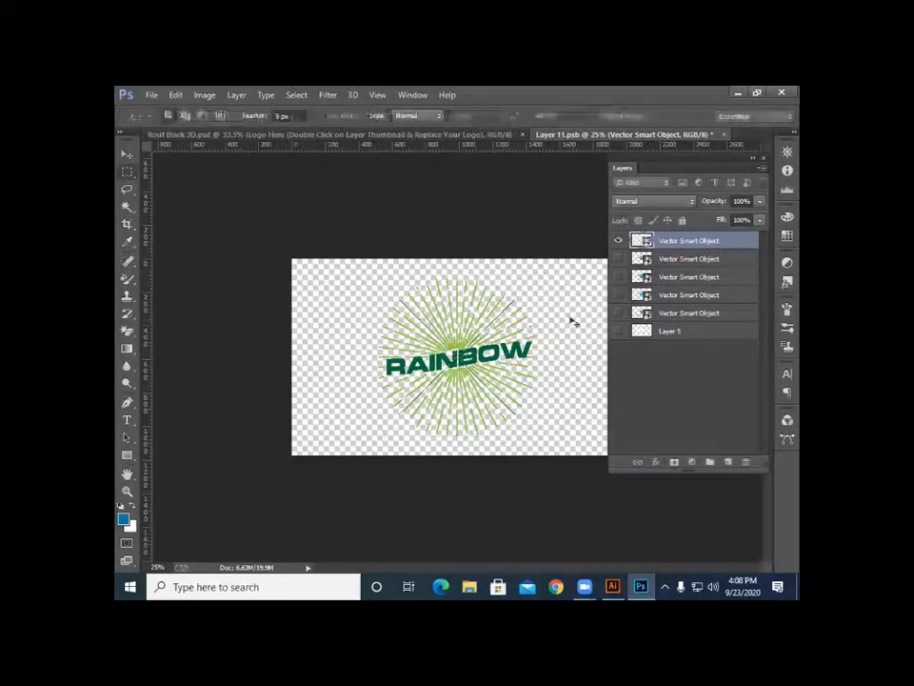
{"action": "key", "text": "ctrl+s"}
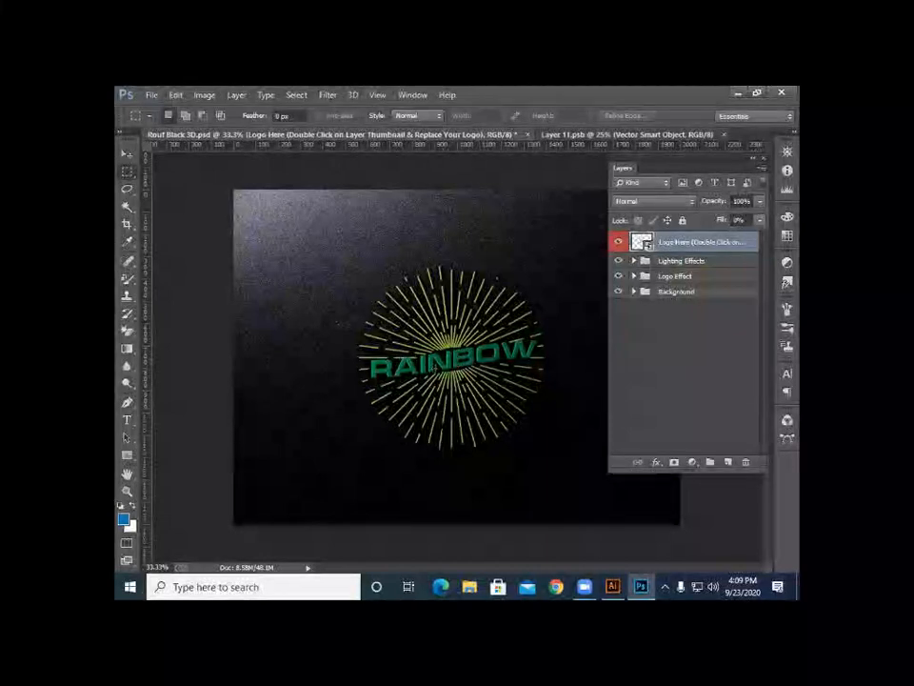
- Close the Layer 11.psb logo contents and the Rouf Black 3D.psd mockup without saving the mockup
{"action": "left_click", "coordinate": [629, 134]}
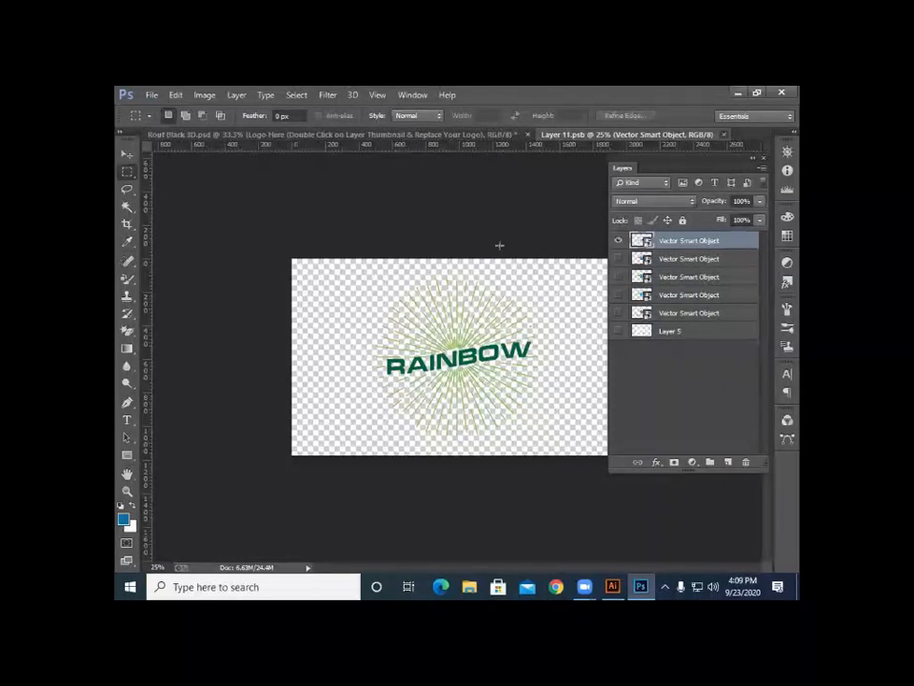
{"action": "left_click", "coordinate": [527, 135]}
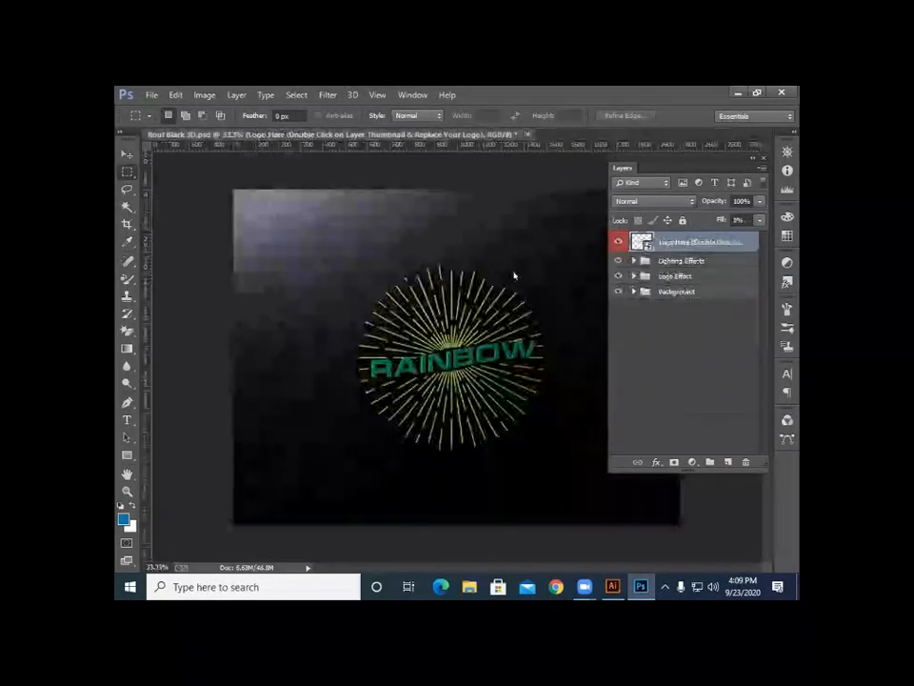
{"action": "left_click", "coordinate": [338, 270]}
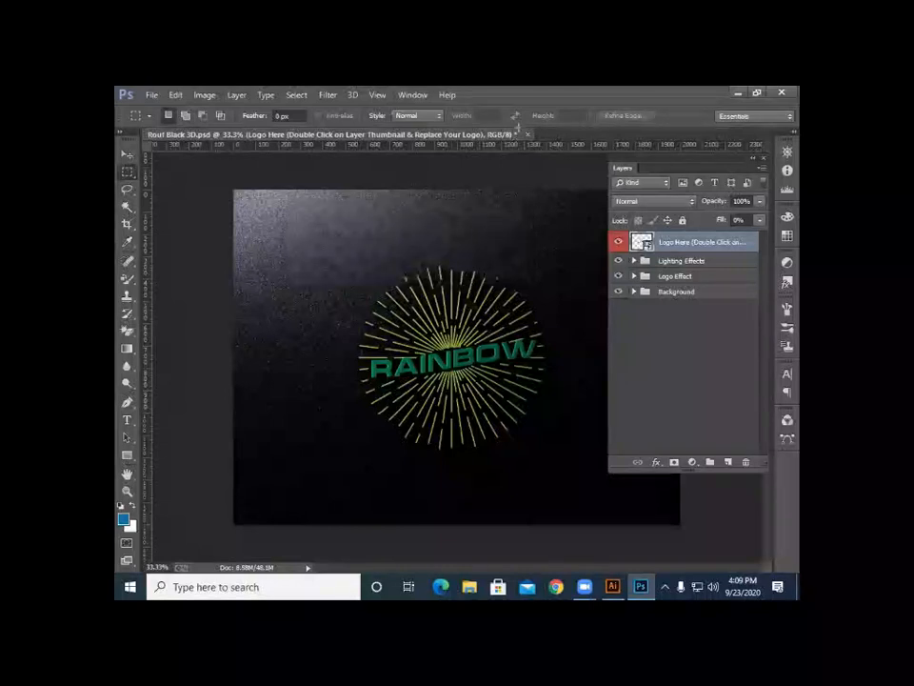
{"action": "left_click", "coordinate": [529, 135]}
{"action": "left_click", "coordinate": [412, 269]}
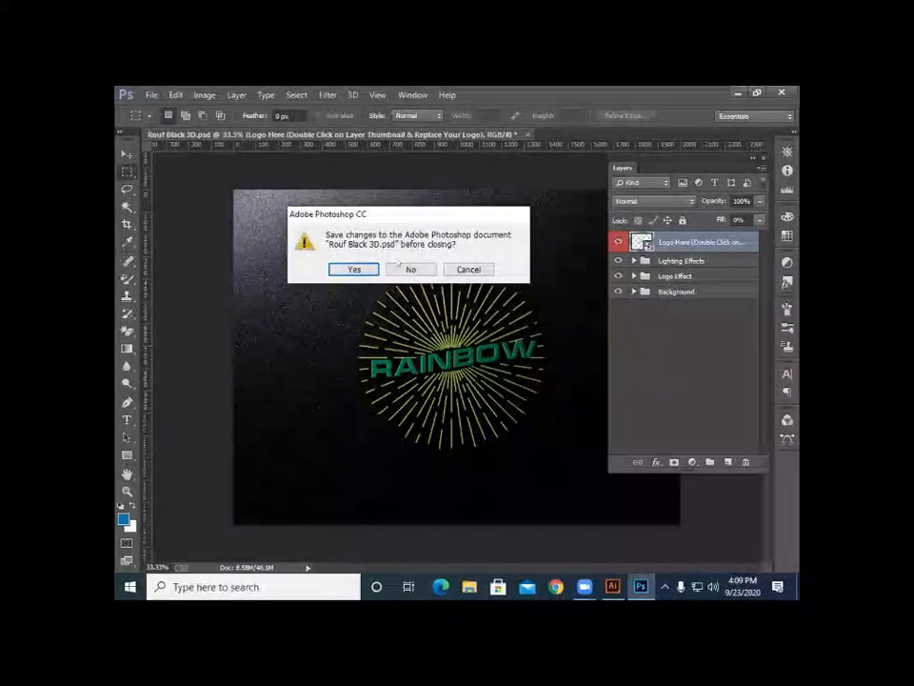
- Browse the Downloads folder for another mockup file and leave without opening one
{"action": "left_click", "coordinate": [151, 94]}
{"action": "left_click", "coordinate": [171, 123]}
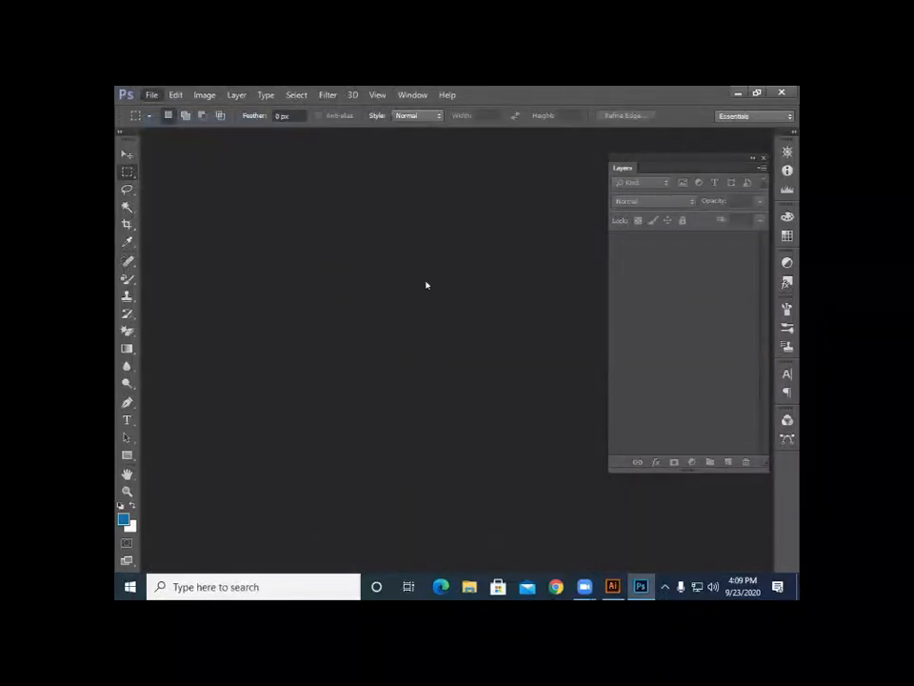
{"action": "scroll", "coordinate": [427, 284], "scroll_direction": "down", "scroll_amount": 5}
{"action": "scroll", "coordinate": [428, 284], "scroll_direction": "down", "scroll_amount": 1}
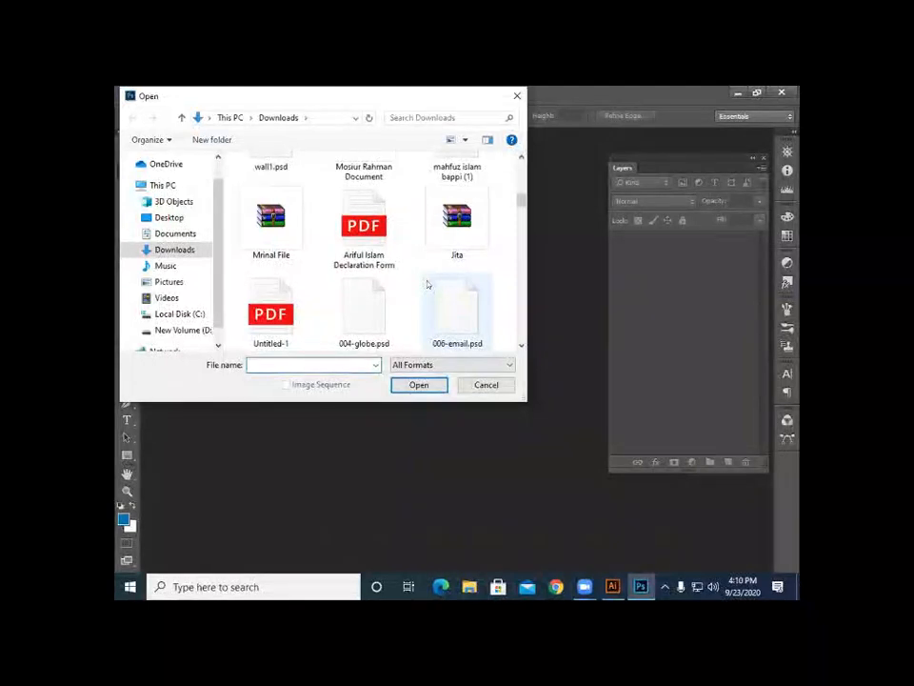
{"action": "scroll", "coordinate": [428, 284], "scroll_direction": "down", "scroll_amount": 2}
{"action": "scroll", "coordinate": [428, 284], "scroll_direction": "down", "scroll_amount": 2}
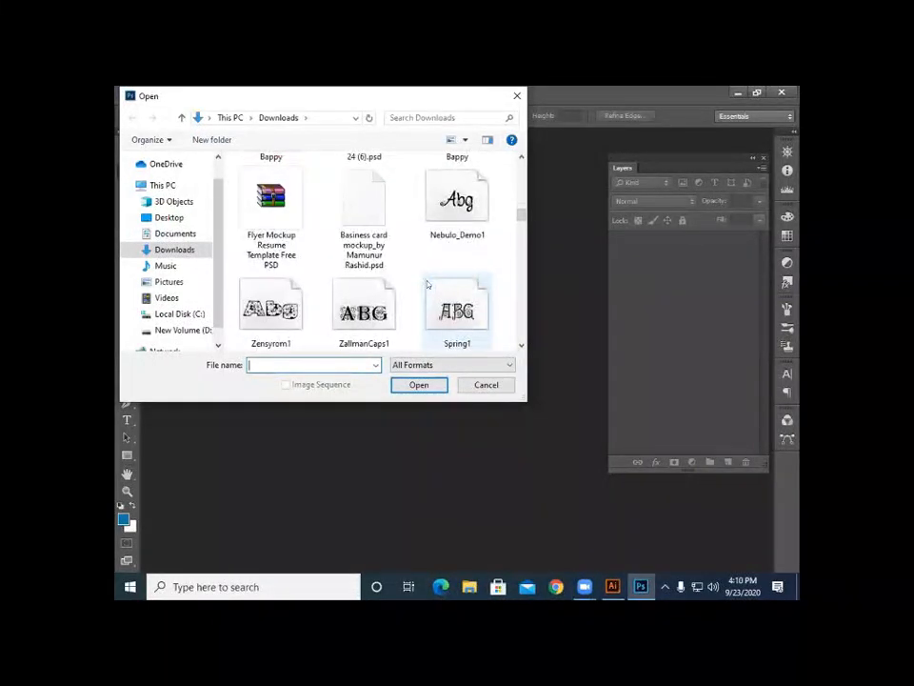
{"action": "scroll", "coordinate": [427, 284], "scroll_direction": "down", "scroll_amount": 5}
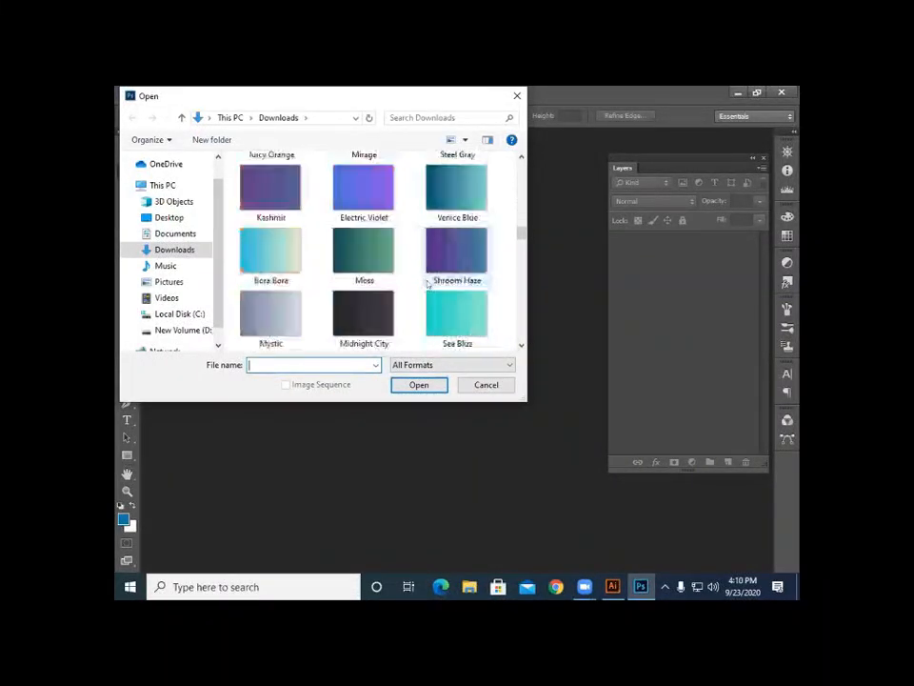
{"action": "scroll", "coordinate": [428, 283], "scroll_direction": "down", "scroll_amount": 3}
{"action": "scroll", "coordinate": [428, 284], "scroll_direction": "down", "scroll_amount": 8}
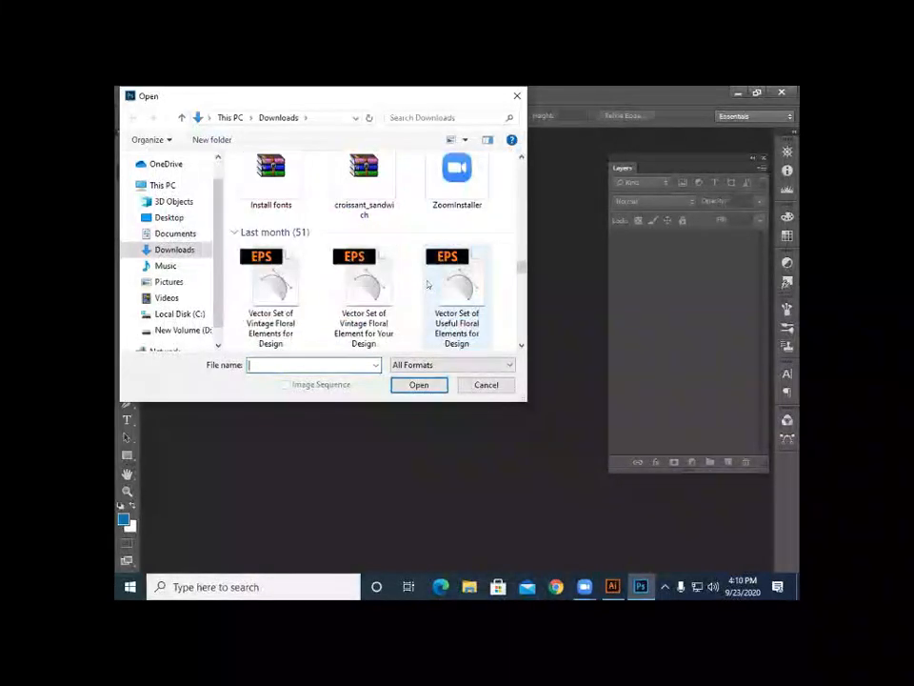
{"action": "scroll", "coordinate": [429, 285], "scroll_direction": "down", "scroll_amount": 2}
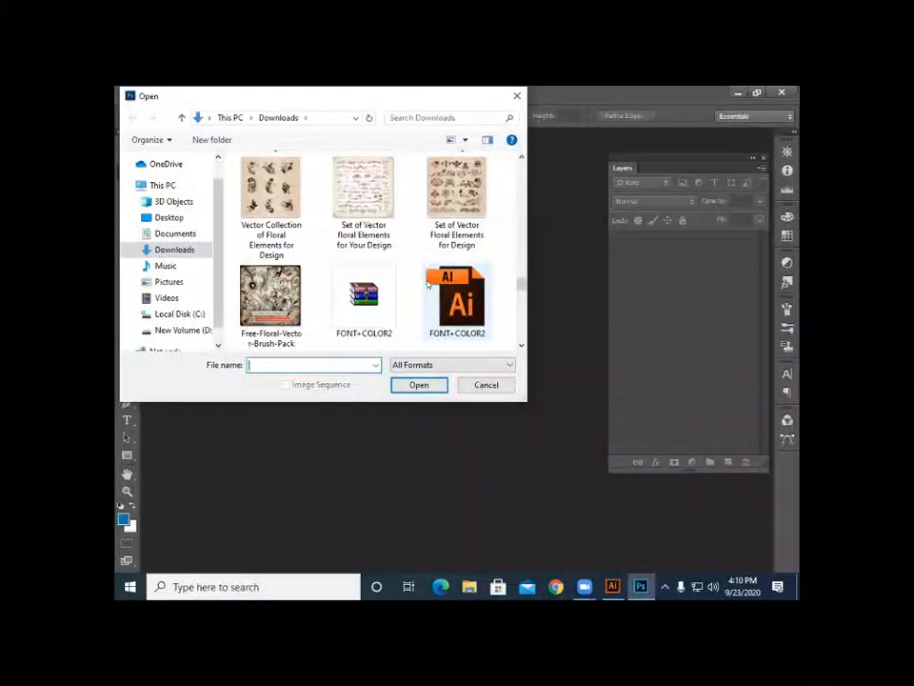
{"action": "scroll", "coordinate": [429, 276], "scroll_direction": "down", "scroll_amount": 4}
{"action": "scroll", "coordinate": [429, 273], "scroll_direction": "down", "scroll_amount": 3}
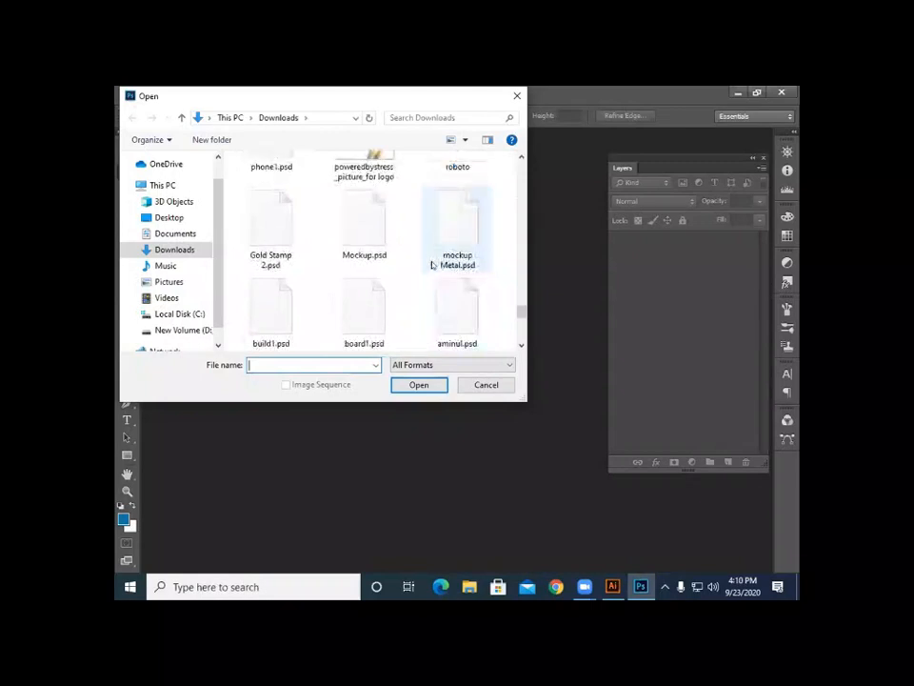
{"action": "scroll", "coordinate": [431, 266], "scroll_direction": "down", "scroll_amount": 4}
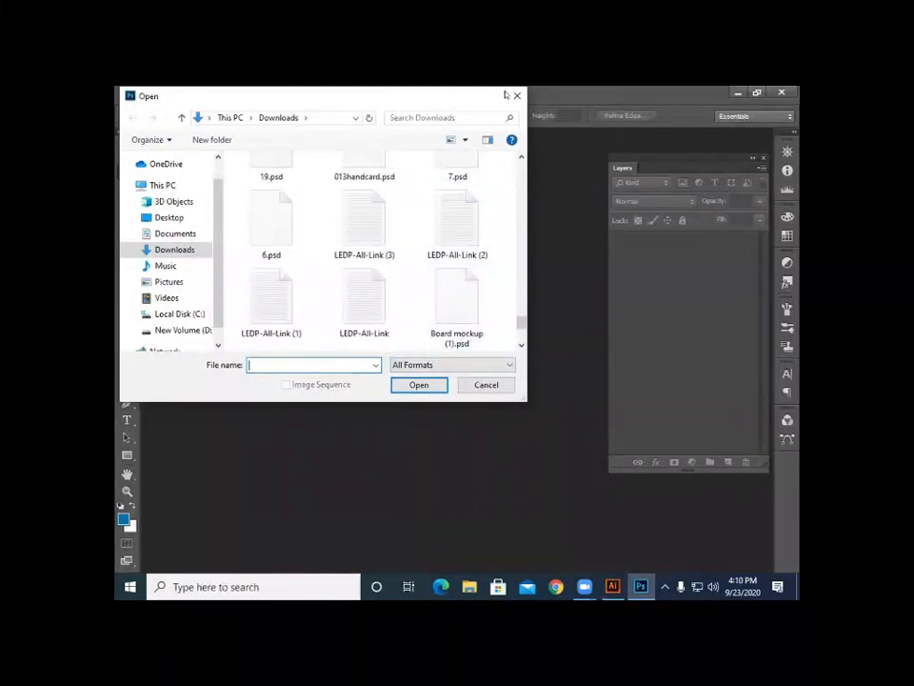
{"action": "key", "text": "Escape"}
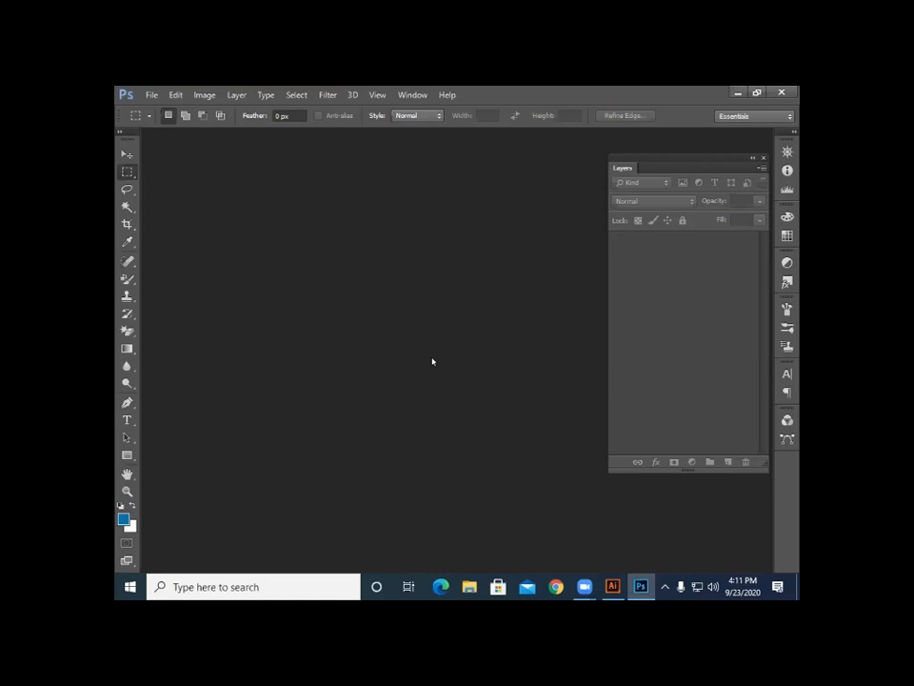
- Create a new blank CMYK document with a white background and hide the layers list
{"action": "left_click", "coordinate": [152, 96]}
{"action": "left_click", "coordinate": [184, 110]}
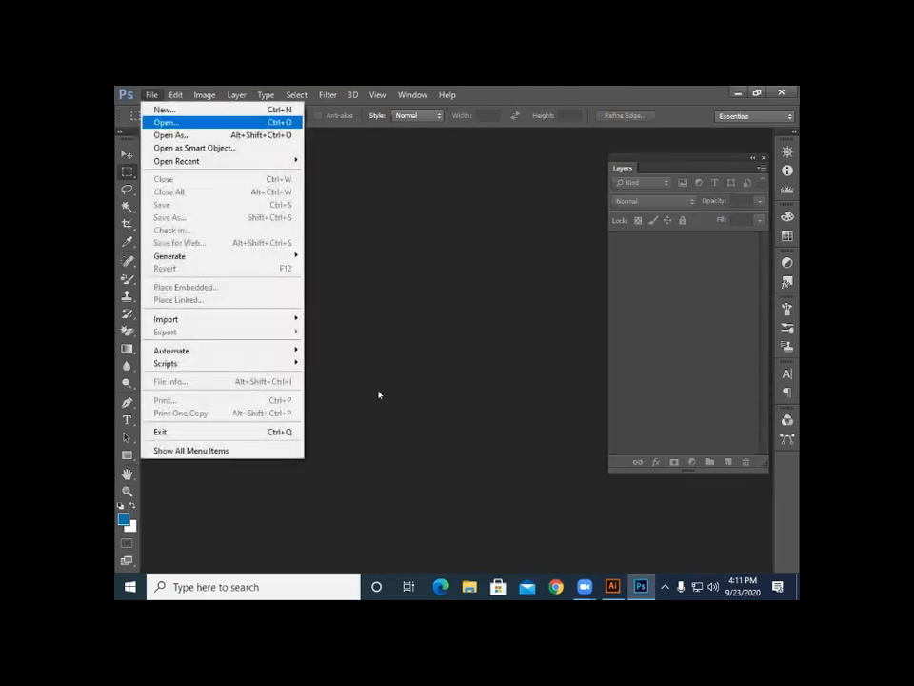
{"action": "left_click", "coordinate": [531, 187]}
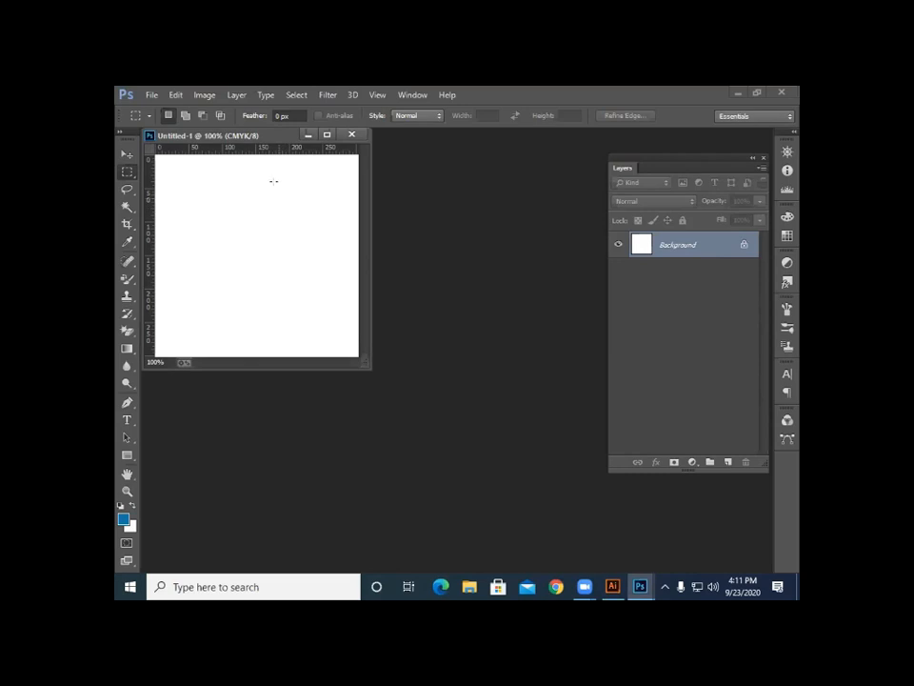
{"action": "key", "text": "F7"}
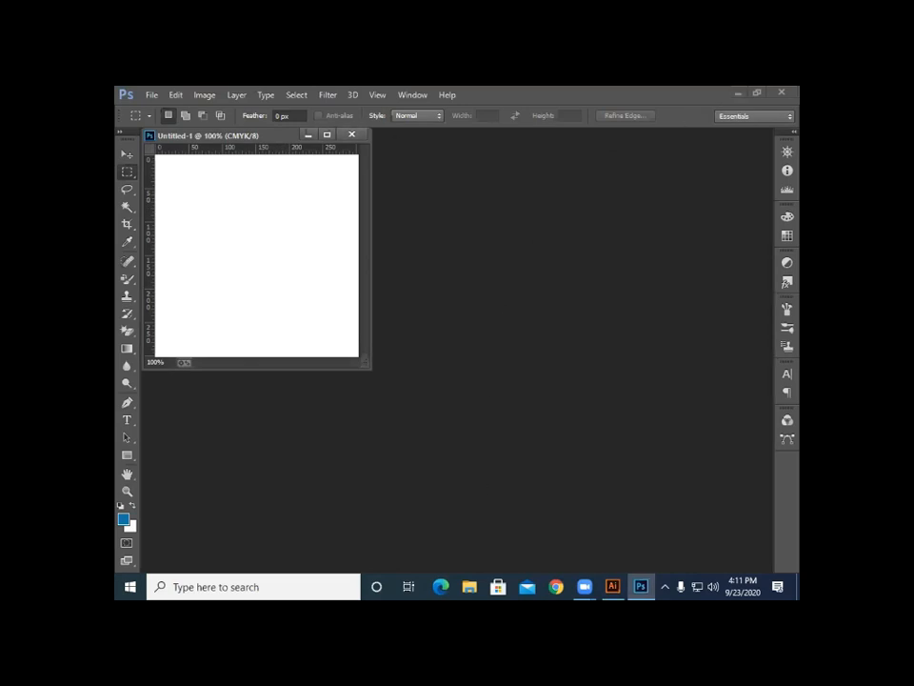
- Switch to Illustrator and add the text MV in NCC1701A Regular at 54 pt on an empty area
{"action": "key", "text": "super+d"}
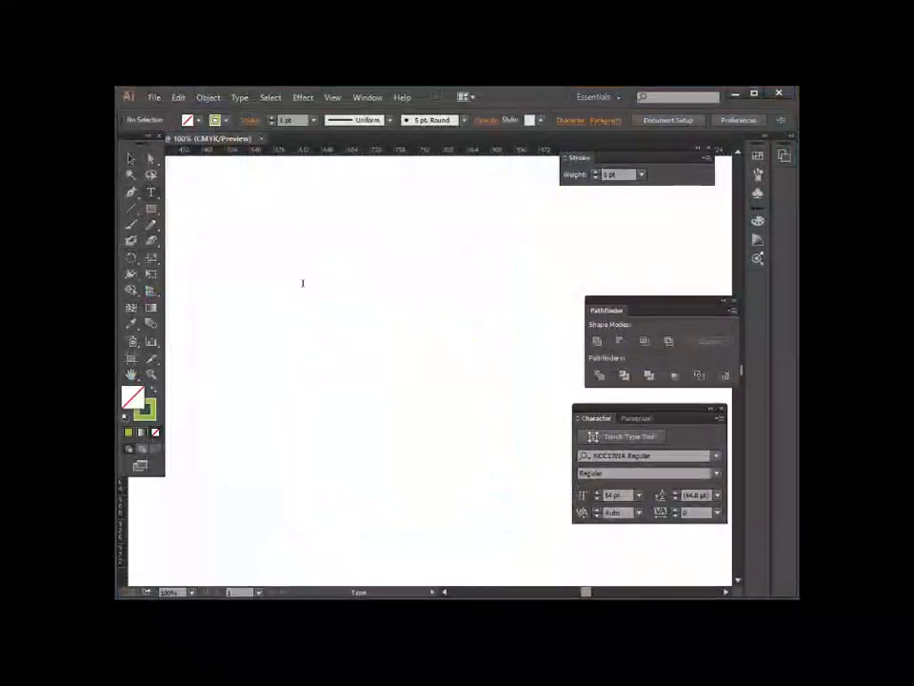
{"action": "left_click", "coordinate": [301, 283]}
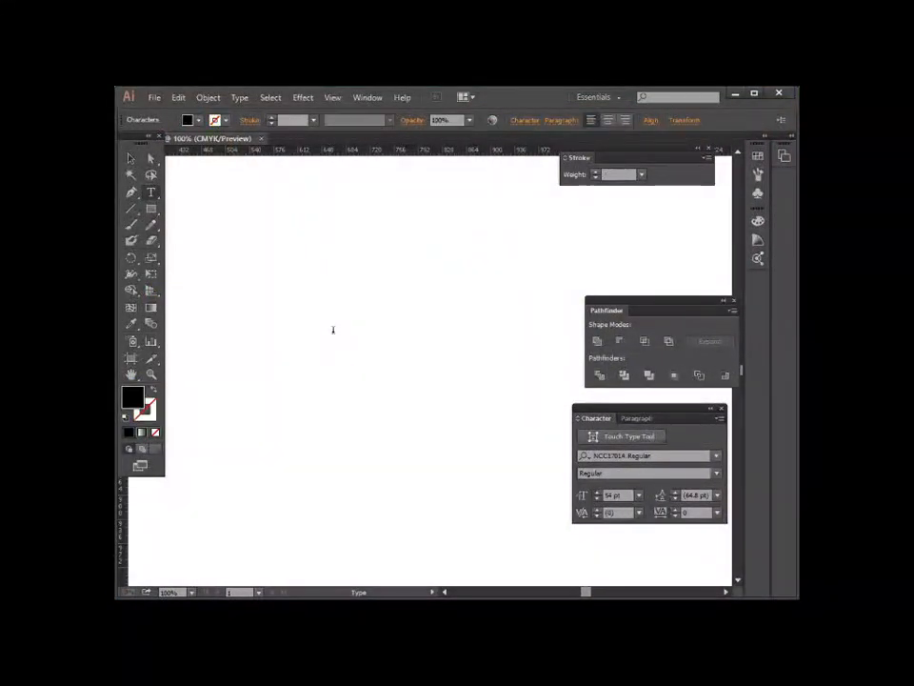
{"action": "type", "text": "M"}
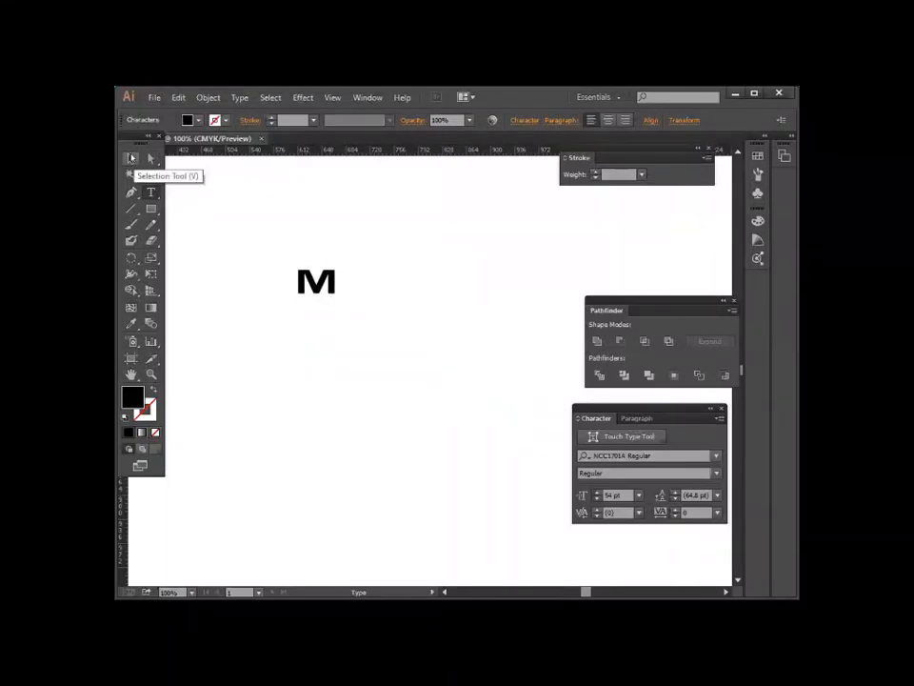
{"action": "type", "text": "V"}
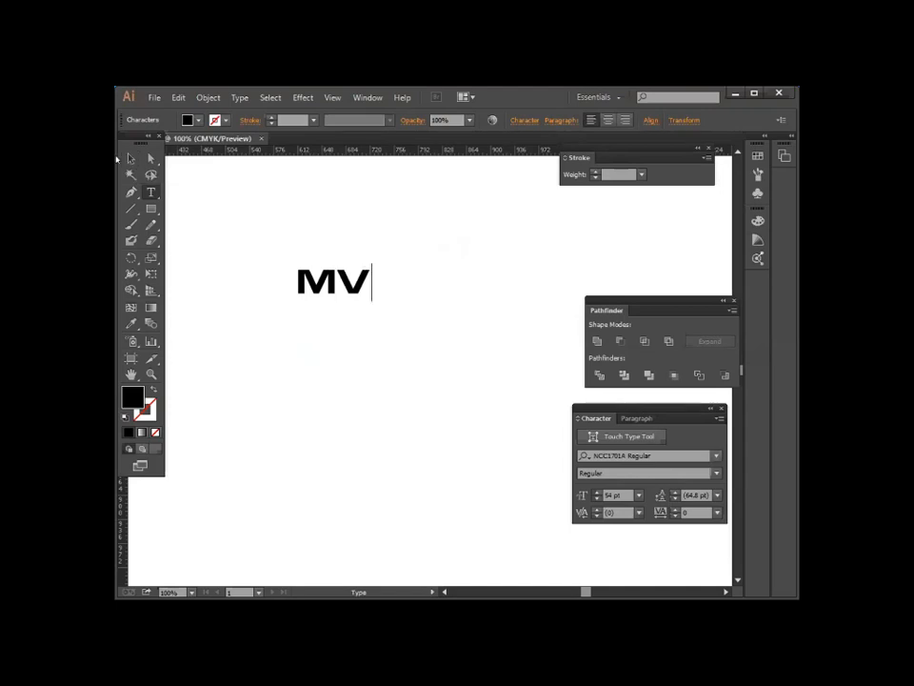
{"action": "left_click", "coordinate": [131, 158]}
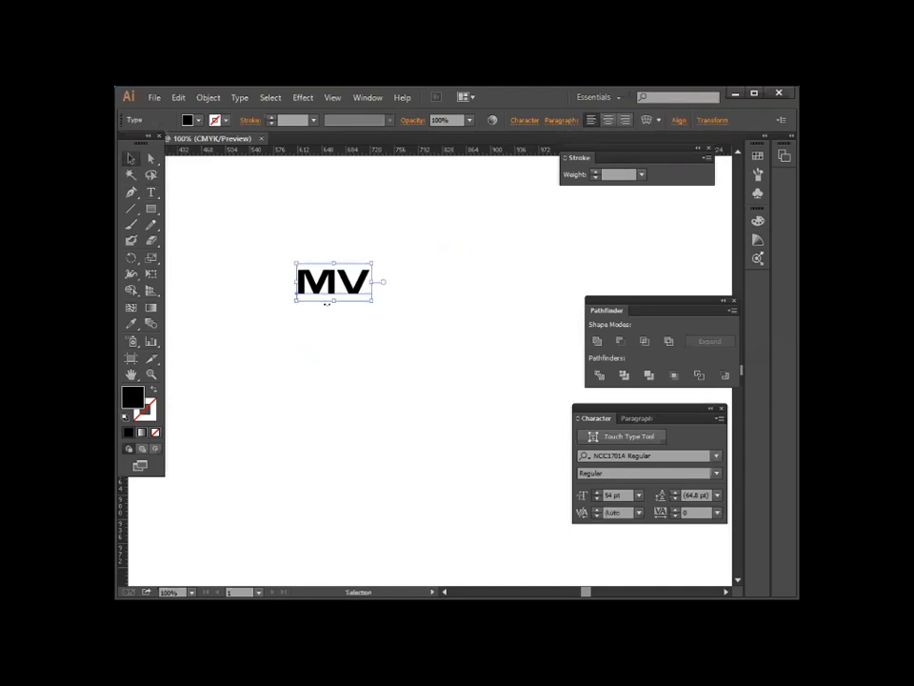
- Enlarge the MV text to about 173.5 pt and reposition it on the empty canvas area
{"action": "left_click_drag", "start_coordinate": [369, 297], "coordinate": [453, 382]}
{"action": "left_click_drag", "start_coordinate": [409, 327], "coordinate": [435, 374]}
{"action": "right_click", "coordinate": [430, 347]}
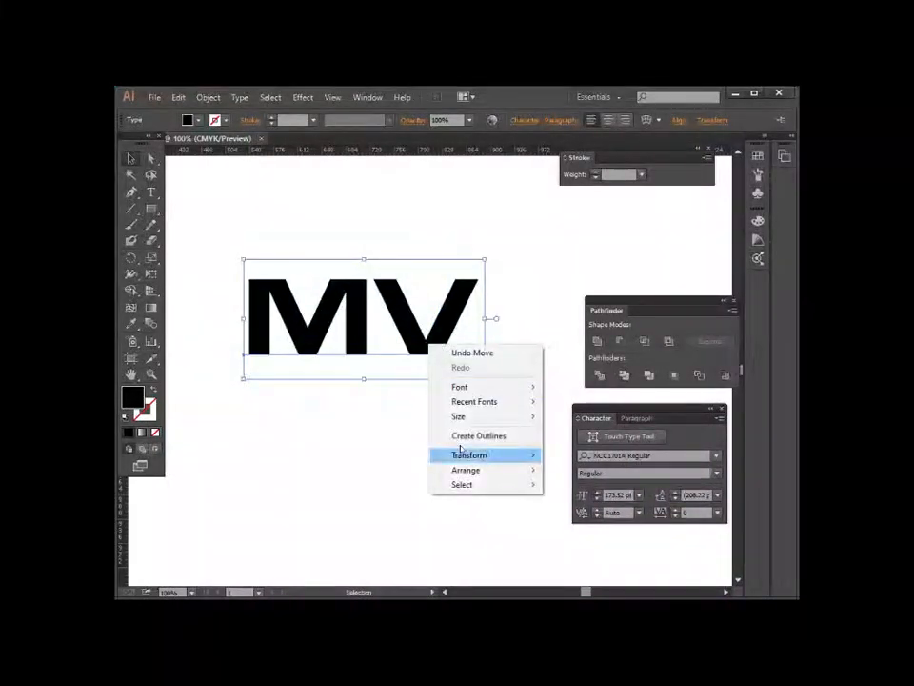
{"action": "left_click", "coordinate": [373, 439]}
- Move the MV text lower on the canvas, place a duplicate above it, and select the lower MV
{"action": "left_click_drag", "start_coordinate": [357, 316], "coordinate": [313, 466]}
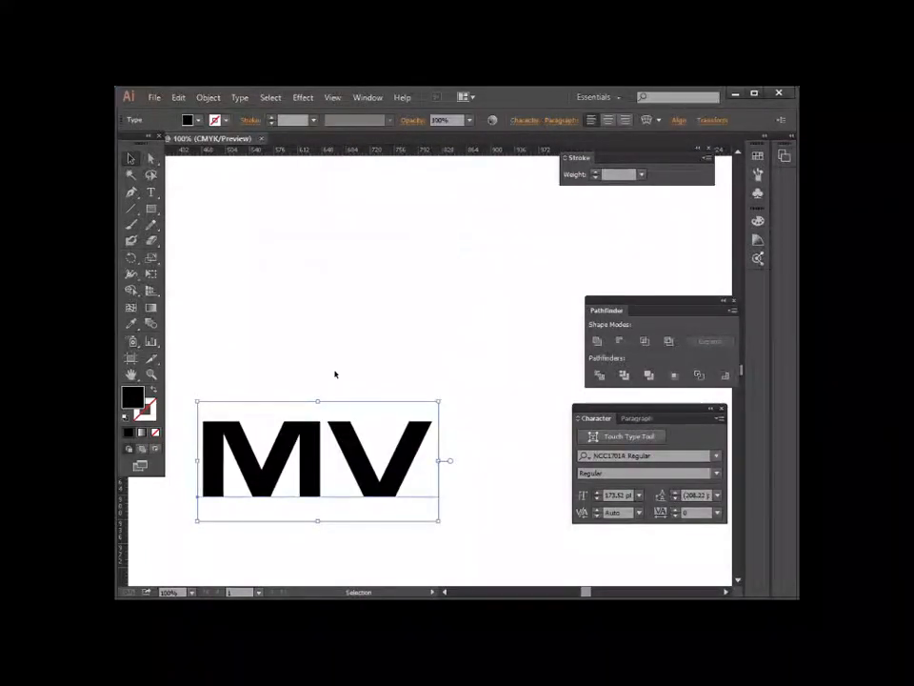
{"action": "left_click_drag", "start_coordinate": [372, 441], "coordinate": [383, 250]}
{"action": "left_click", "coordinate": [413, 444]}
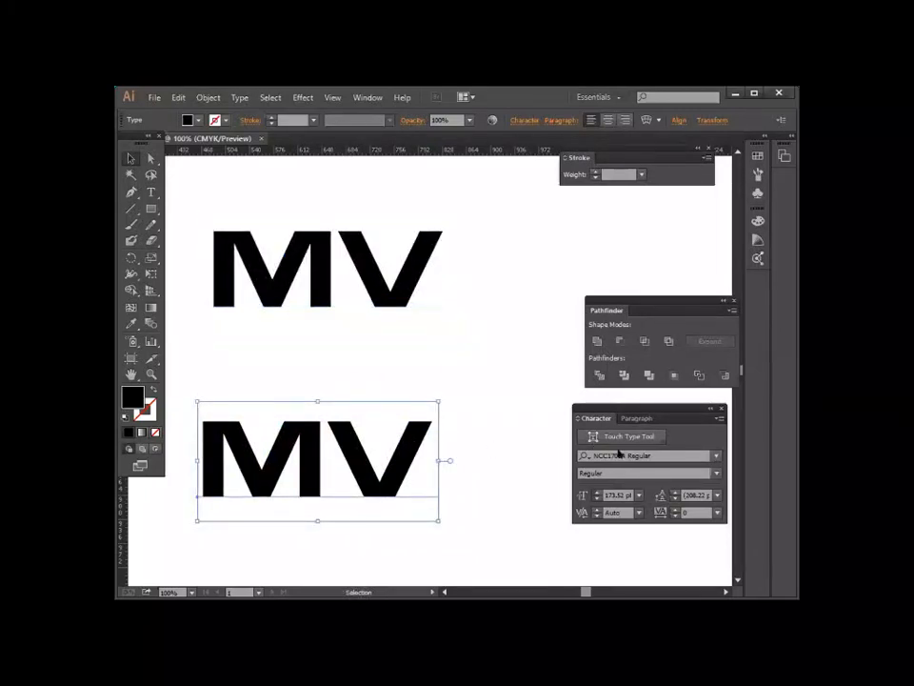
{"action": "left_click", "coordinate": [718, 455]}
{"action": "scroll", "coordinate": [705, 413], "scroll_direction": "up", "scroll_amount": 1}
{"action": "scroll", "coordinate": [676, 304], "scroll_direction": "up", "scroll_amount": 8}
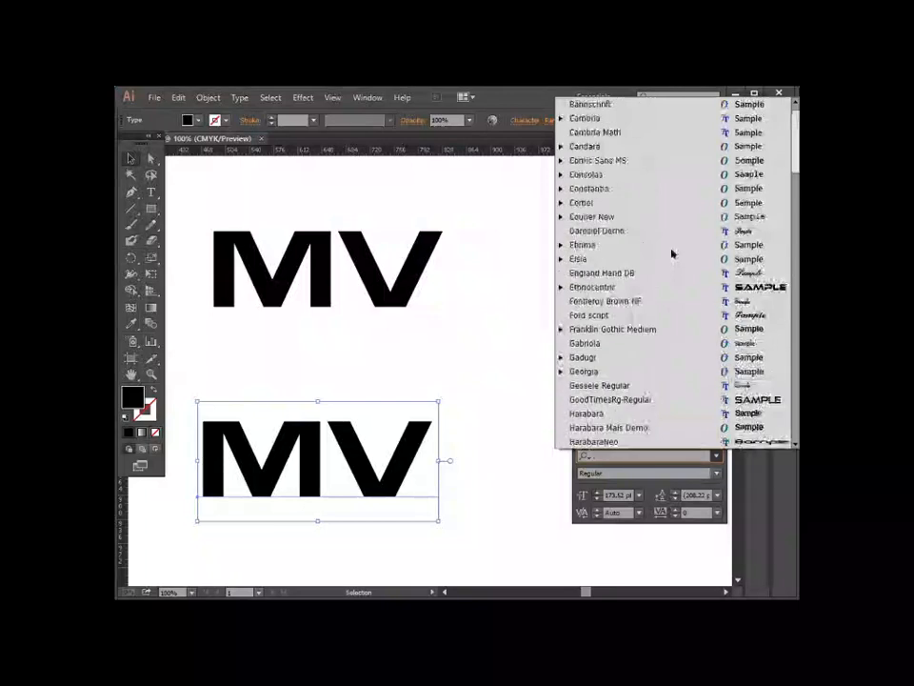
{"action": "left_click", "coordinate": [493, 350]}
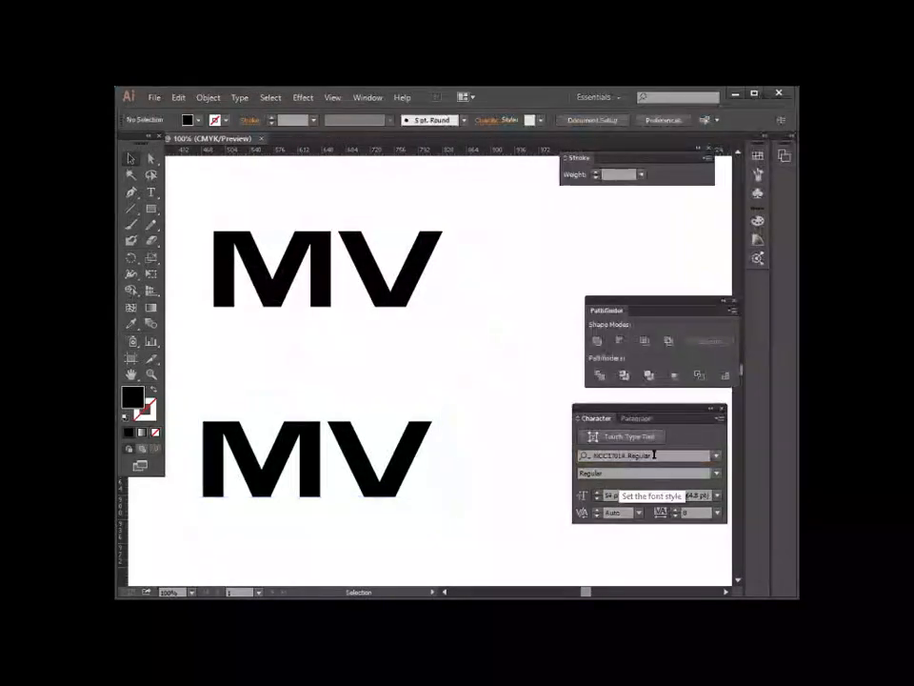
{"action": "left_click", "coordinate": [654, 456]}
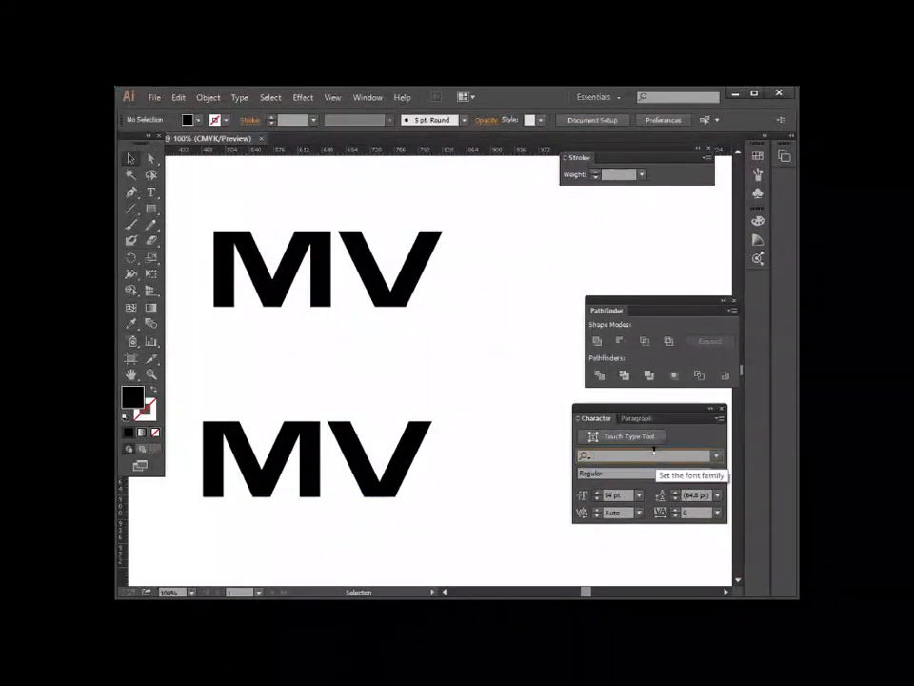
{"action": "type", "text": "ne"}
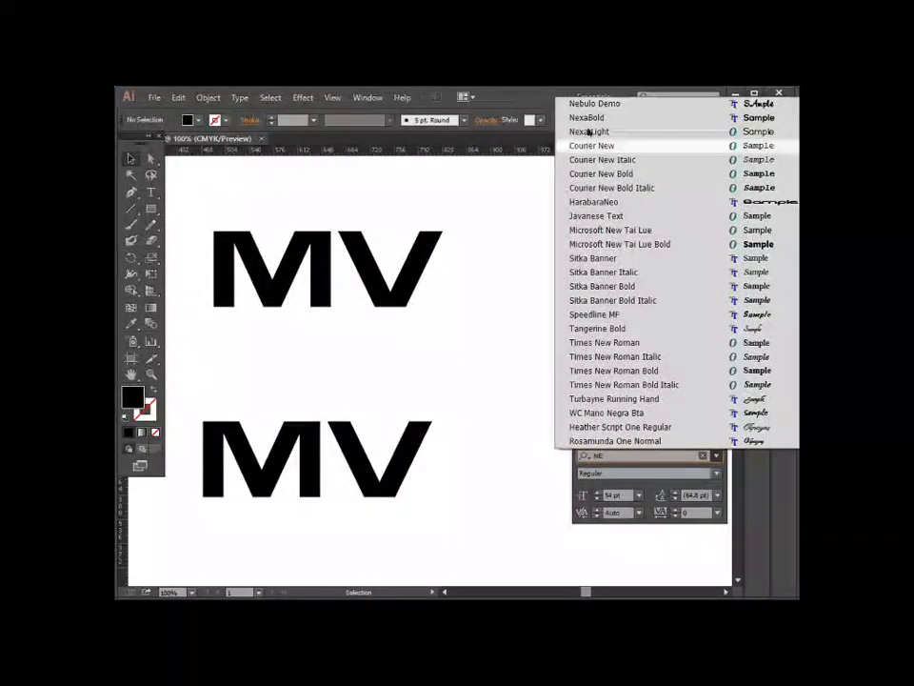
- Set the lower MV text to the NexaBold font and deselect it
{"action": "left_click", "coordinate": [350, 483]}
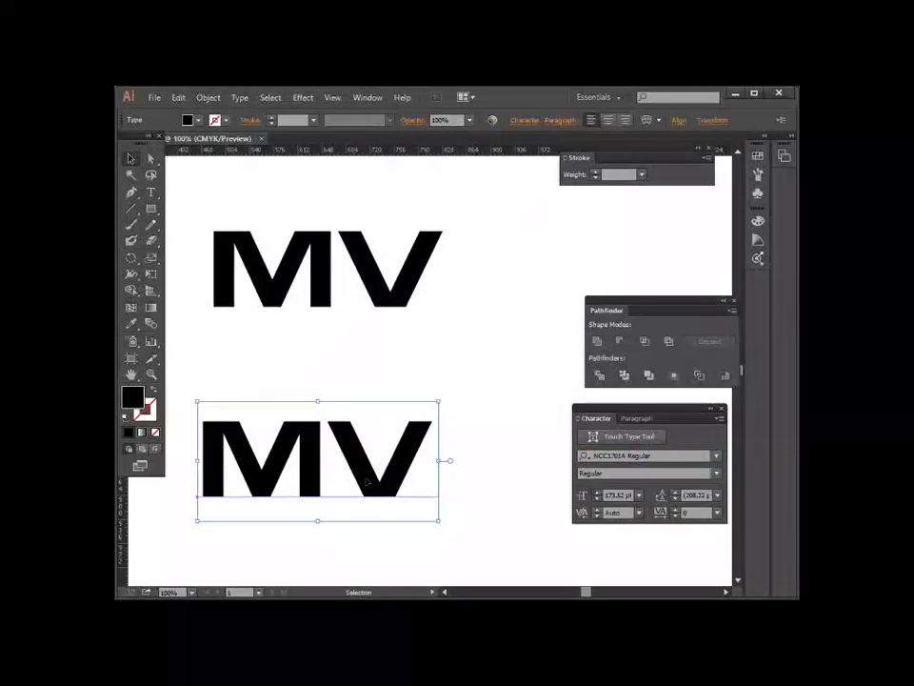
{"action": "left_click", "coordinate": [651, 455]}
{"action": "key", "text": "BackSpace"}
{"action": "type", "text": "Ne"}
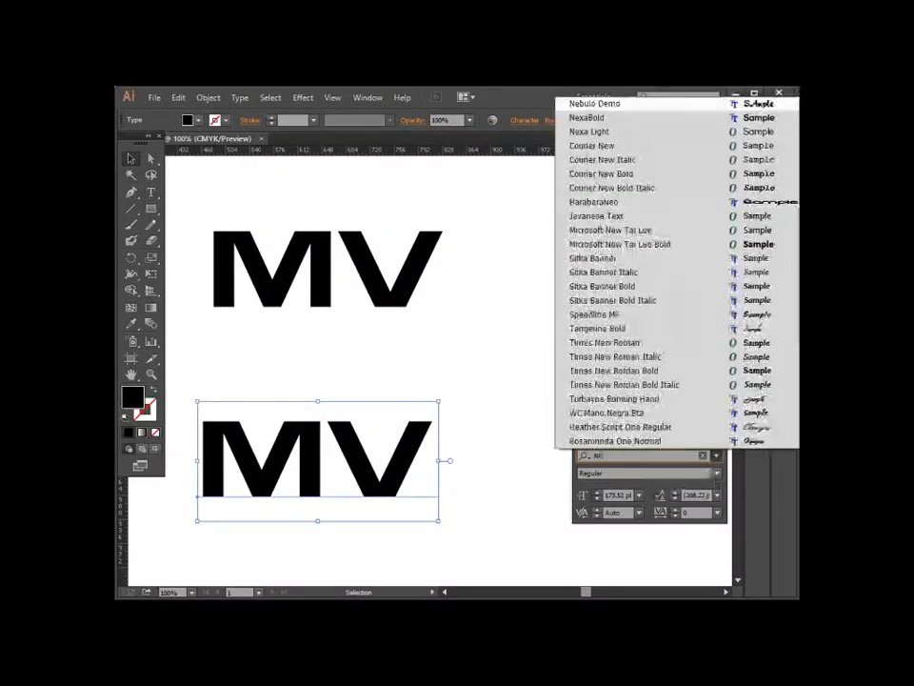
{"action": "left_click", "coordinate": [587, 117]}
{"action": "left_click", "coordinate": [453, 425]}
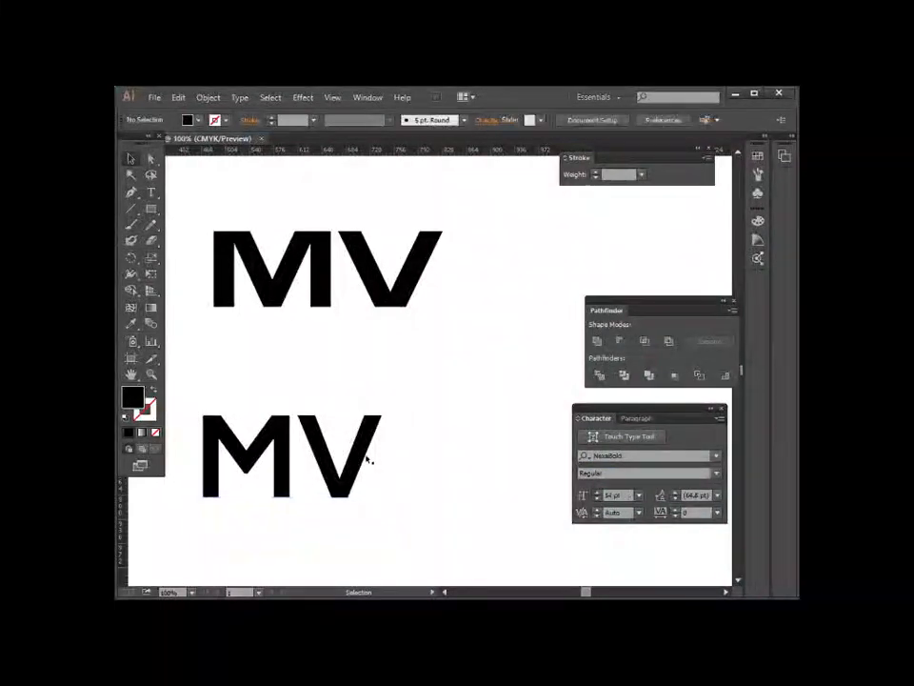
- Move the NexaBold MV text slightly up and to the left beneath the upper MV
{"action": "left_click_drag", "start_coordinate": [358, 479], "coordinate": [327, 462]}
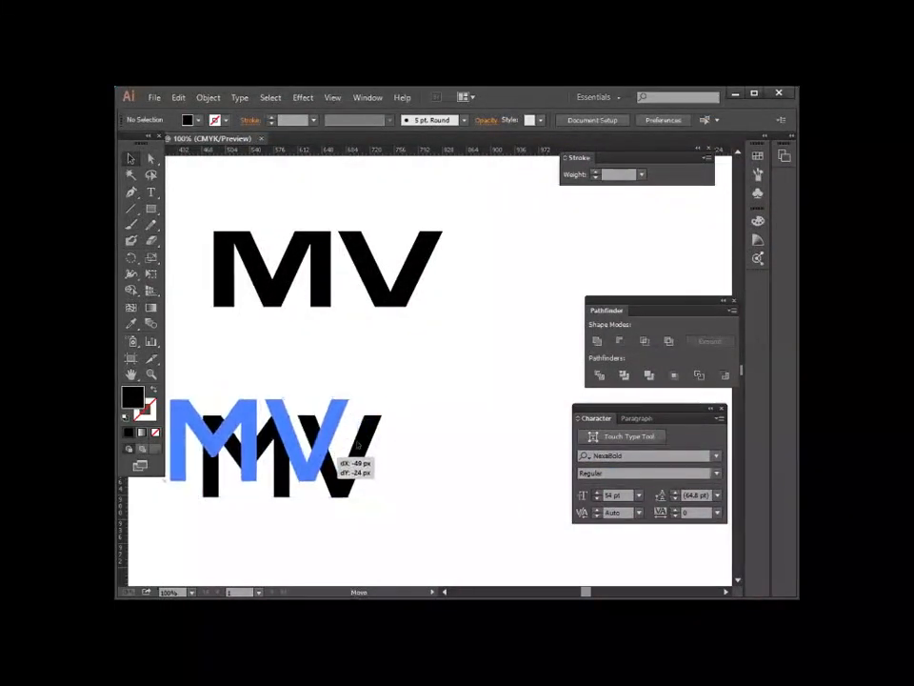
{"action": "left_click", "coordinate": [396, 310]}
{"action": "left_click", "coordinate": [410, 372]}
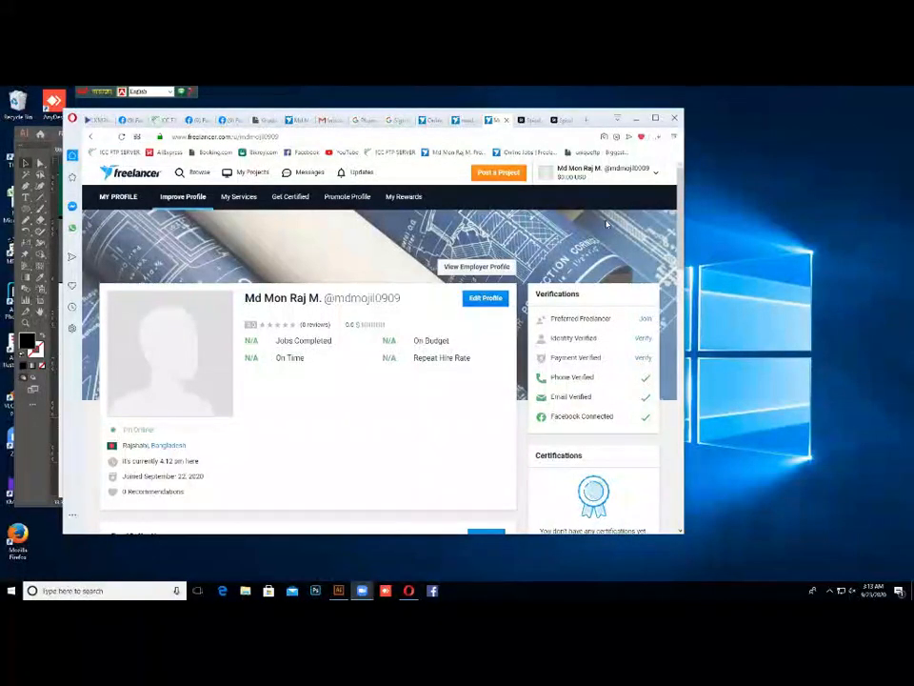
- Switch to the Freelancer profile in Opera, open it for editing at the professional headline, and maximize the browser window
{"action": "mouse_move", "coordinate": [363, 589]}
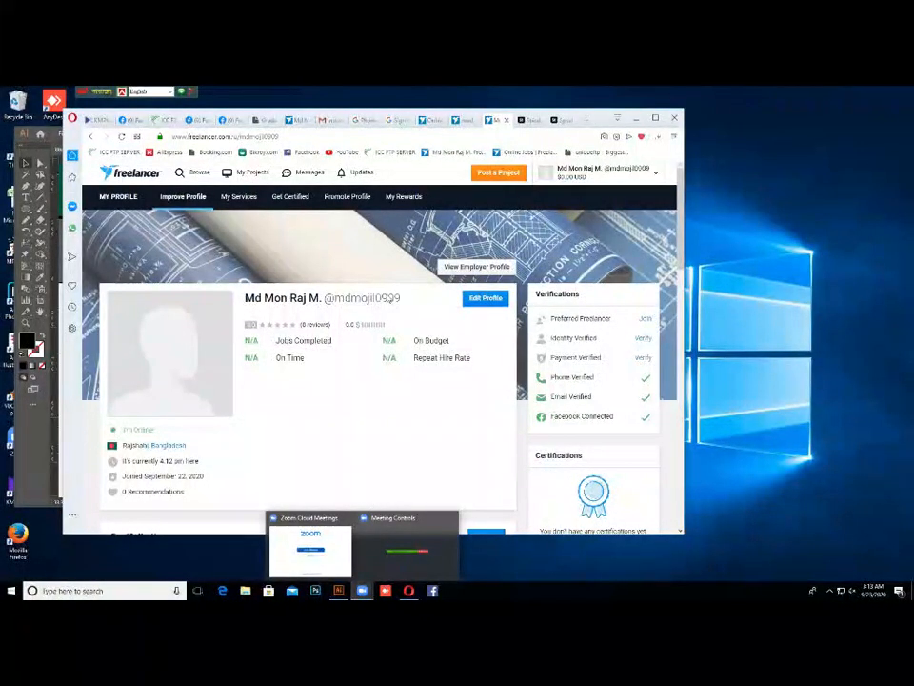
{"action": "left_click", "coordinate": [485, 297]}
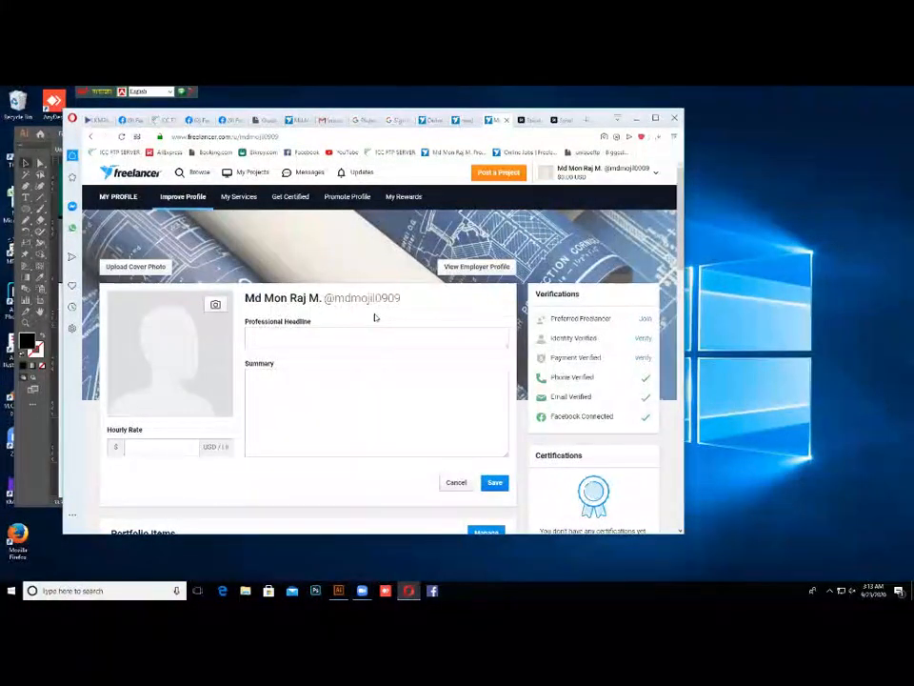
{"action": "left_click", "coordinate": [377, 337]}
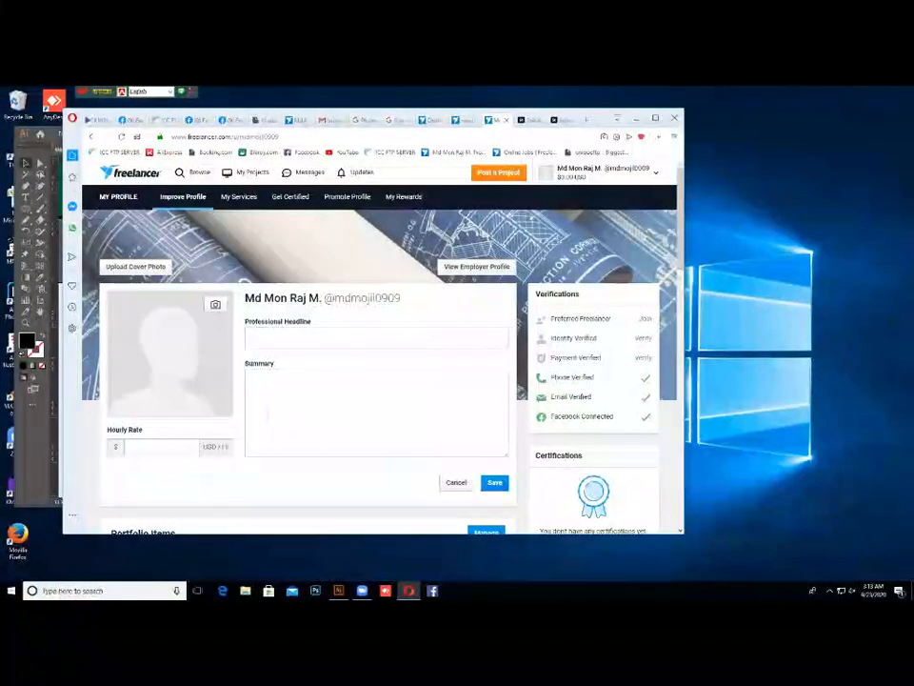
{"action": "key", "text": "super+Up"}
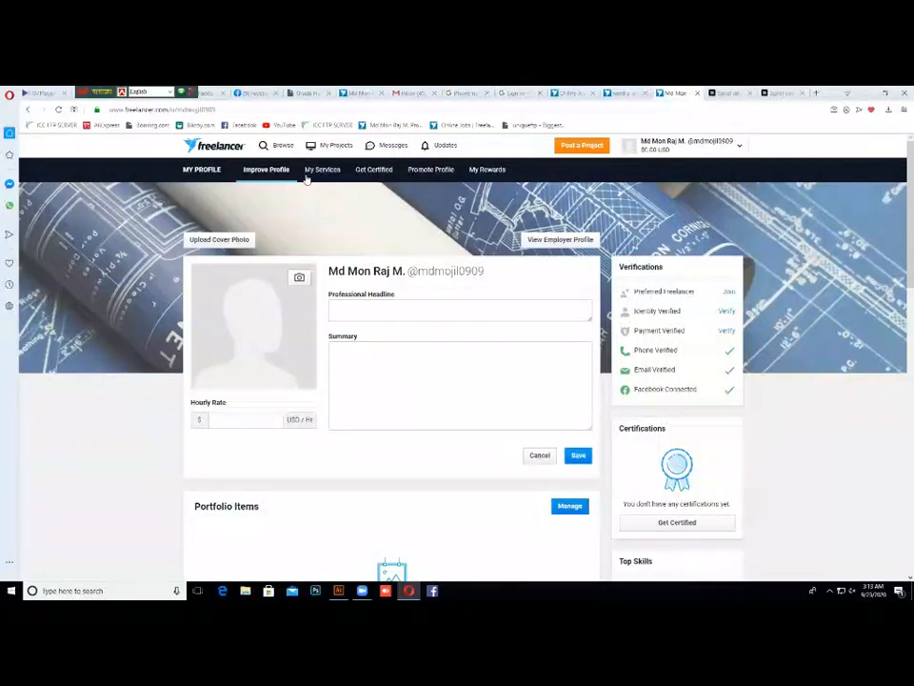
- Look over the Freelancer dashboard and return to the account's profile page
{"action": "left_click", "coordinate": [198, 148]}
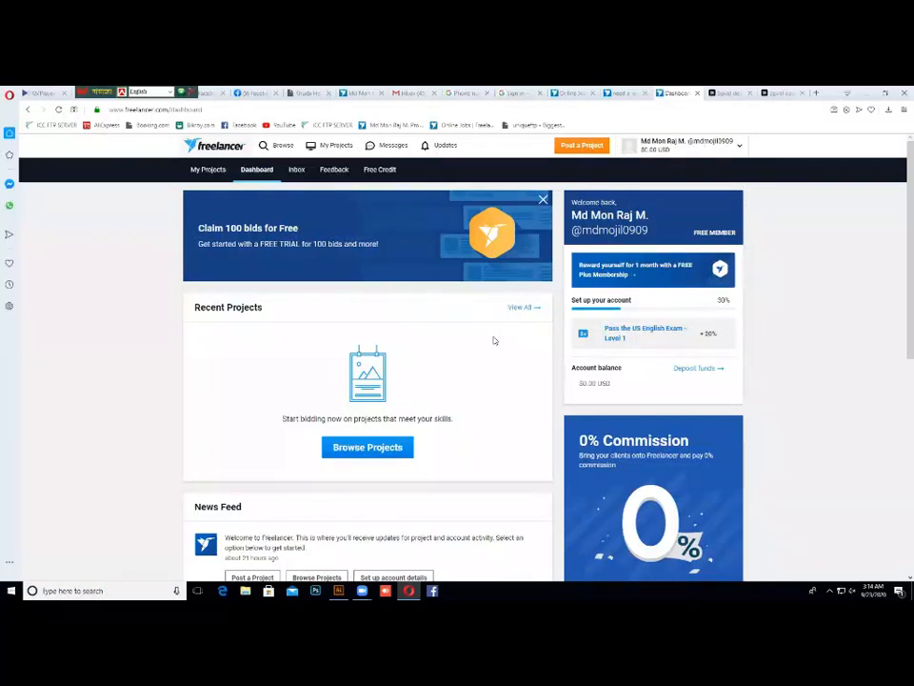
{"action": "scroll", "coordinate": [493, 340], "scroll_direction": "down", "scroll_amount": 1}
{"action": "scroll", "coordinate": [493, 343], "scroll_direction": "up", "scroll_amount": 1}
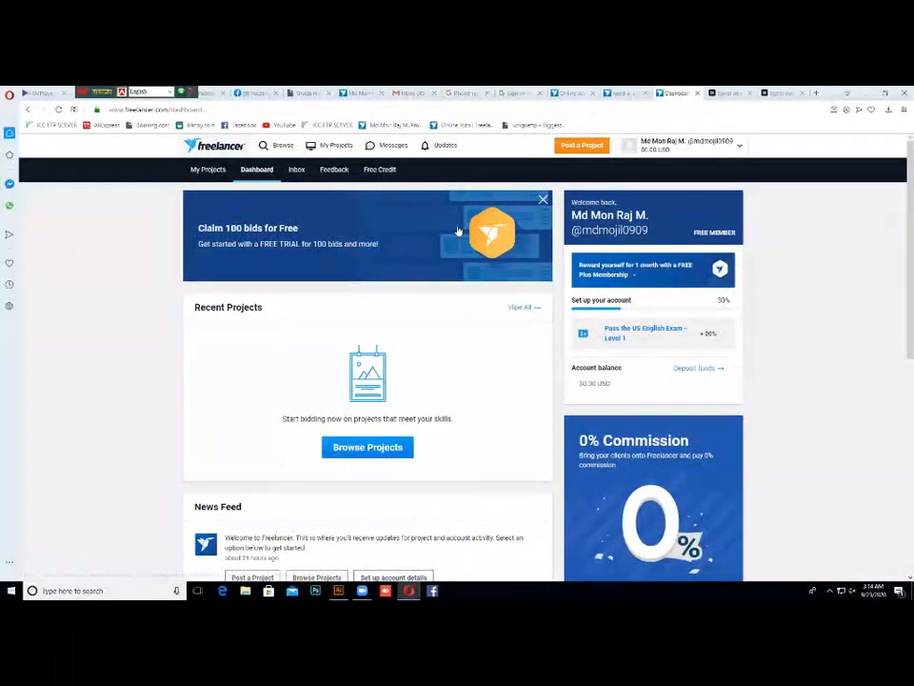
{"action": "left_click", "coordinate": [684, 145]}
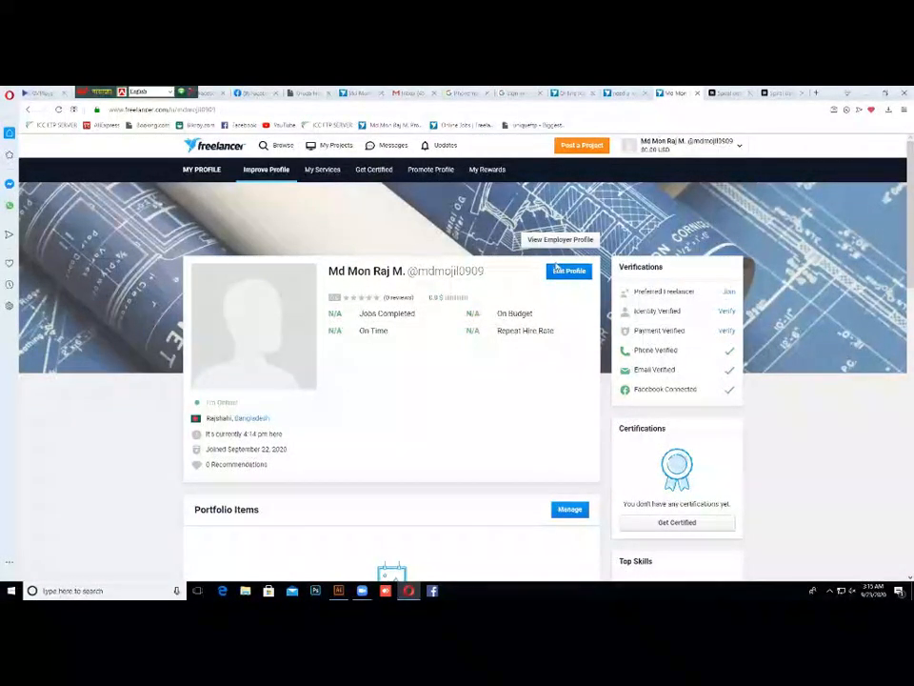
- Open the account settings and review the name, address, company, time zone and language fields in the profile details
{"action": "left_click", "coordinate": [694, 148]}
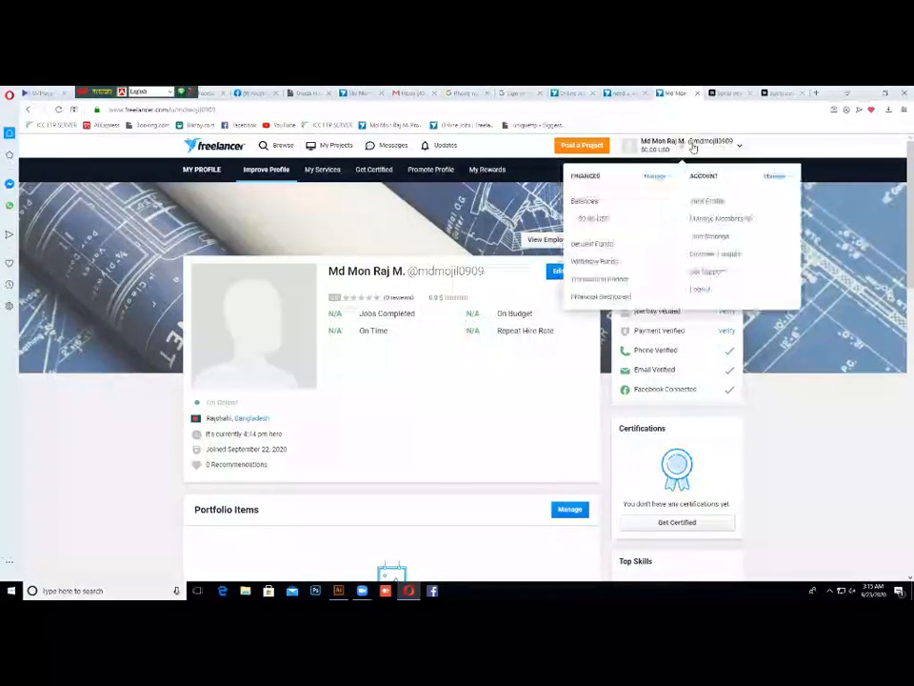
{"action": "left_click", "coordinate": [705, 220]}
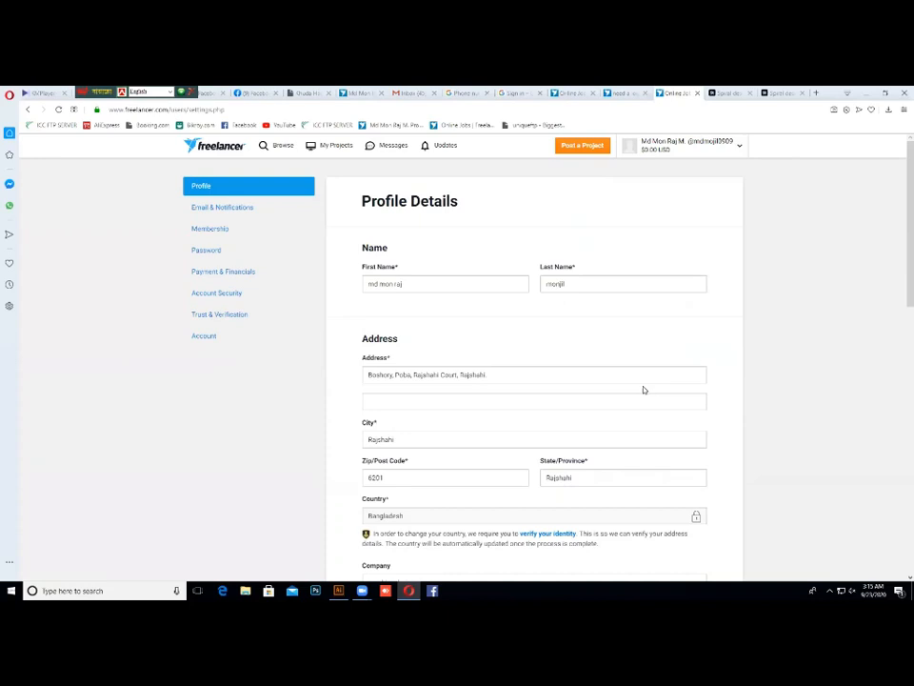
{"action": "scroll", "coordinate": [643, 390], "scroll_direction": "down", "scroll_amount": 1}
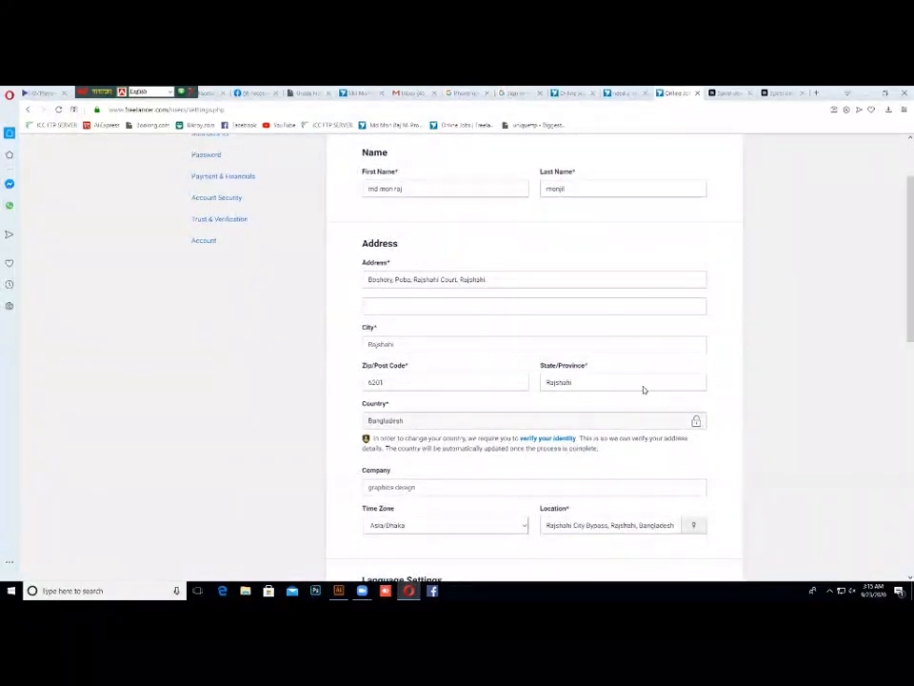
{"action": "scroll", "coordinate": [643, 390], "scroll_direction": "up", "scroll_amount": 1}
{"action": "scroll", "coordinate": [643, 389], "scroll_direction": "down", "scroll_amount": 2}
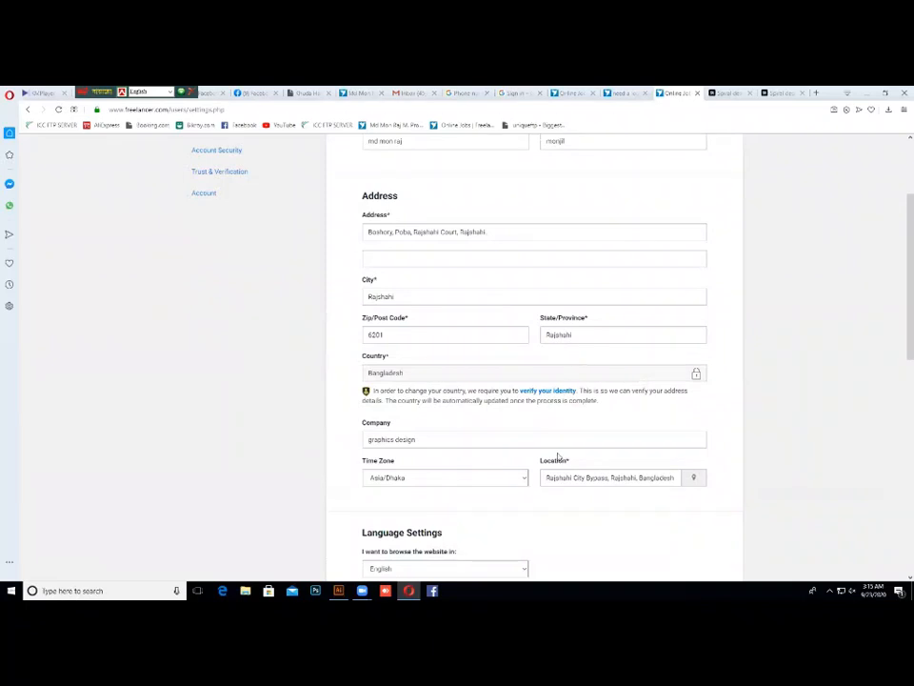
{"action": "scroll", "coordinate": [533, 448], "scroll_direction": "down", "scroll_amount": 1}
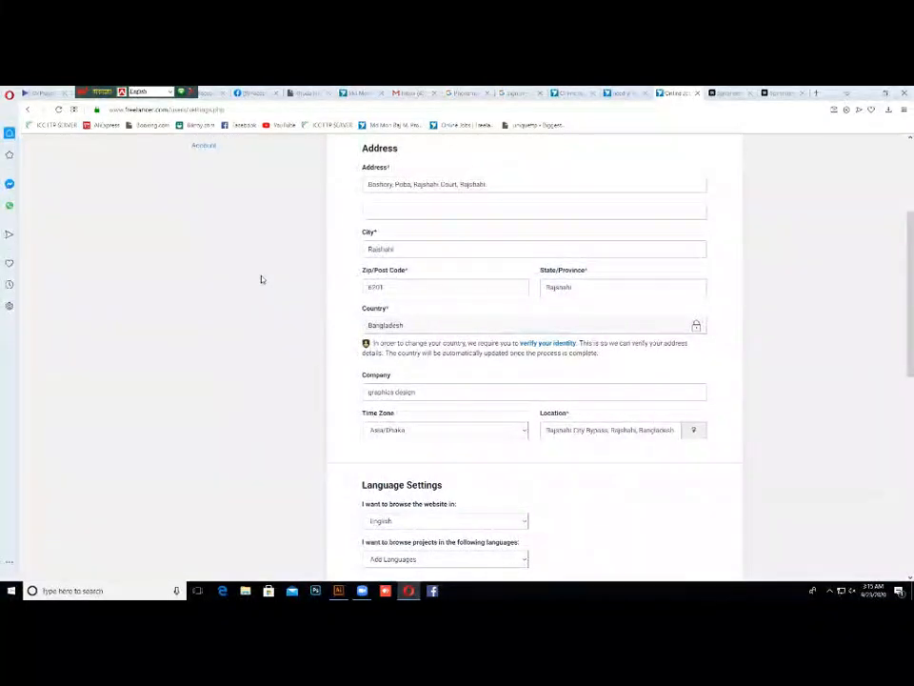
- Open the Trust & Verification settings and examine the trust score and the status of each verification item
{"action": "scroll", "coordinate": [228, 238], "scroll_direction": "up", "scroll_amount": 2}
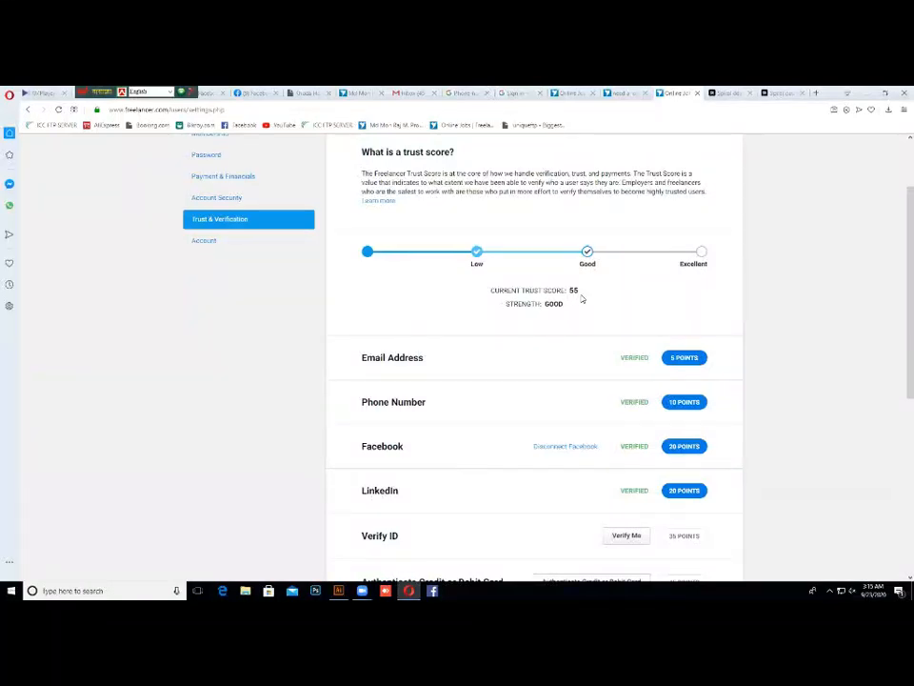
{"action": "scroll", "coordinate": [582, 299], "scroll_direction": "up", "scroll_amount": 2}
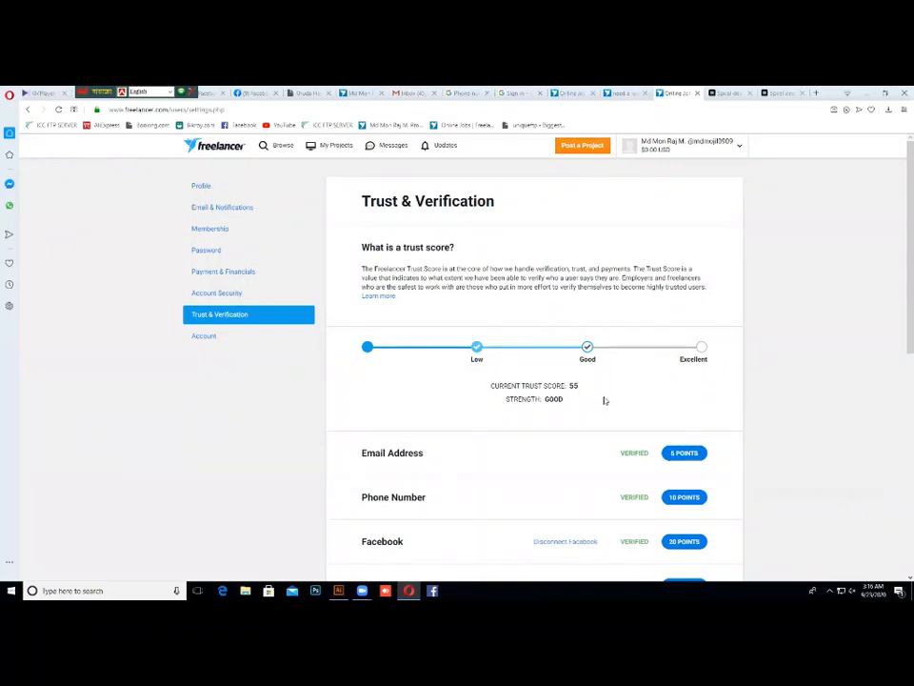
{"action": "scroll", "coordinate": [605, 402], "scroll_direction": "down", "scroll_amount": 1}
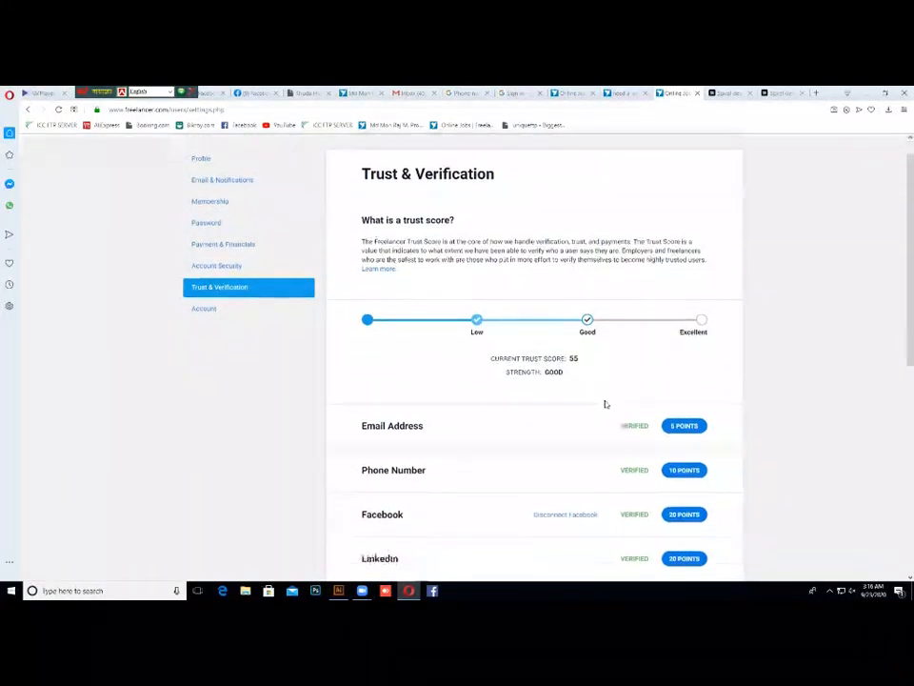
{"action": "scroll", "coordinate": [604, 406], "scroll_direction": "down", "scroll_amount": 3}
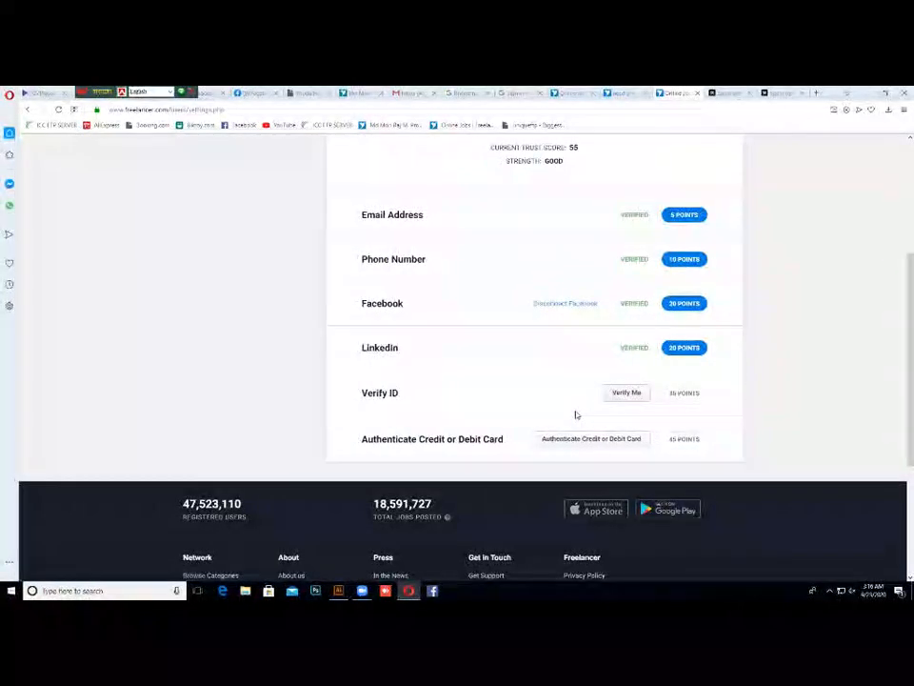
{"action": "scroll", "coordinate": [578, 407], "scroll_direction": "down", "scroll_amount": 1}
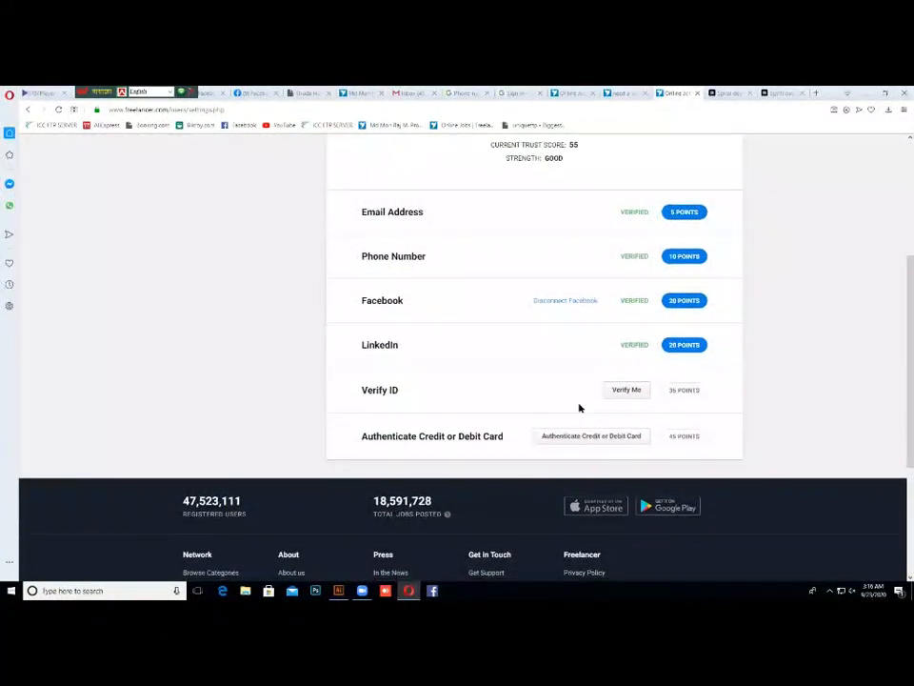
{"action": "scroll", "coordinate": [579, 408], "scroll_direction": "down", "scroll_amount": 1}
{"action": "scroll", "coordinate": [579, 408], "scroll_direction": "up", "scroll_amount": 1}
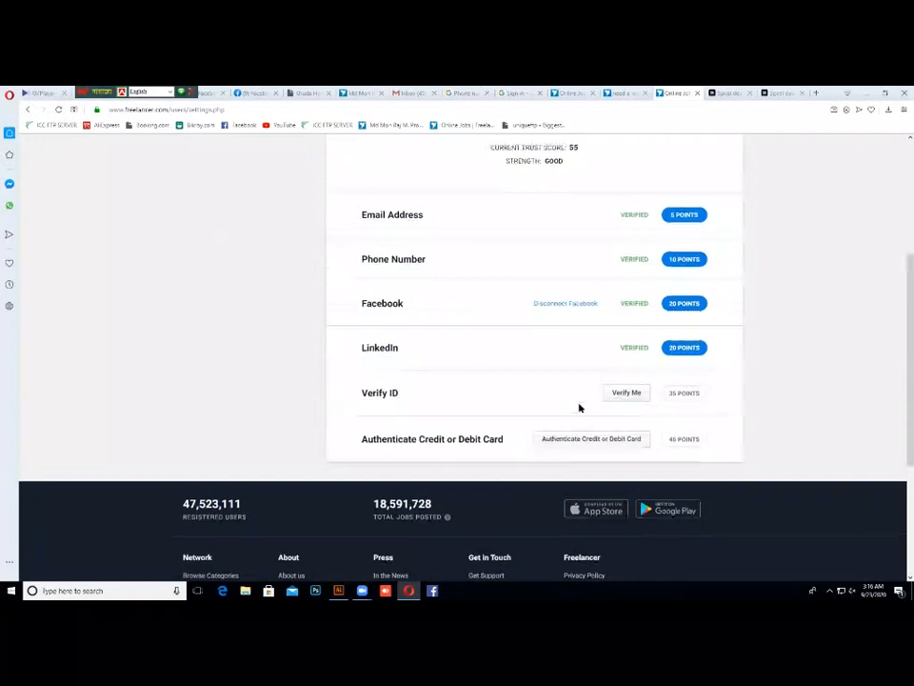
{"action": "scroll", "coordinate": [580, 406], "scroll_direction": "up", "scroll_amount": 1}
{"action": "scroll", "coordinate": [579, 402], "scroll_direction": "up", "scroll_amount": 1}
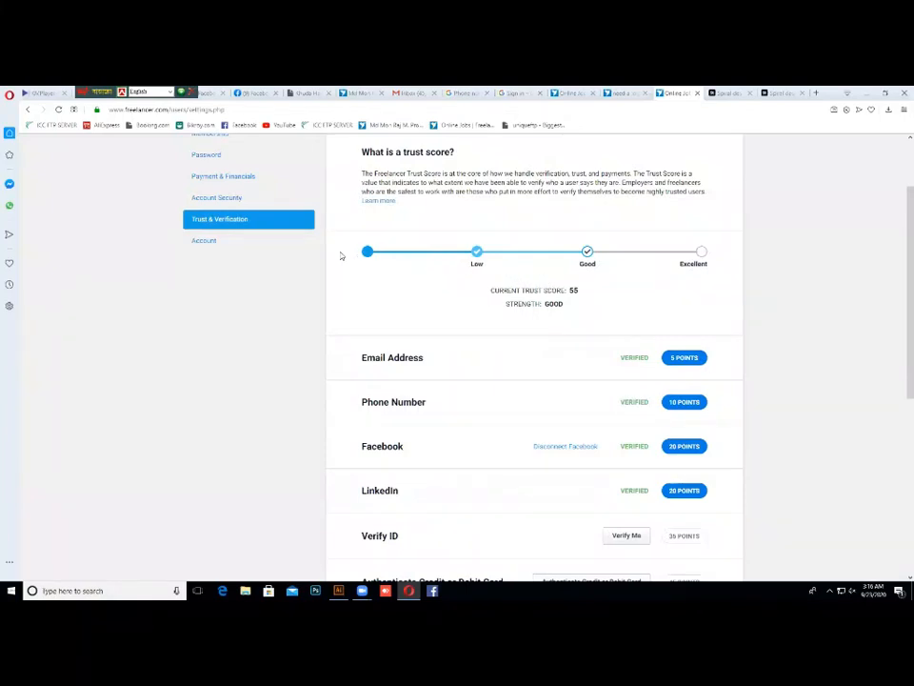
{"action": "scroll", "coordinate": [571, 238], "scroll_direction": "up", "scroll_amount": 1}
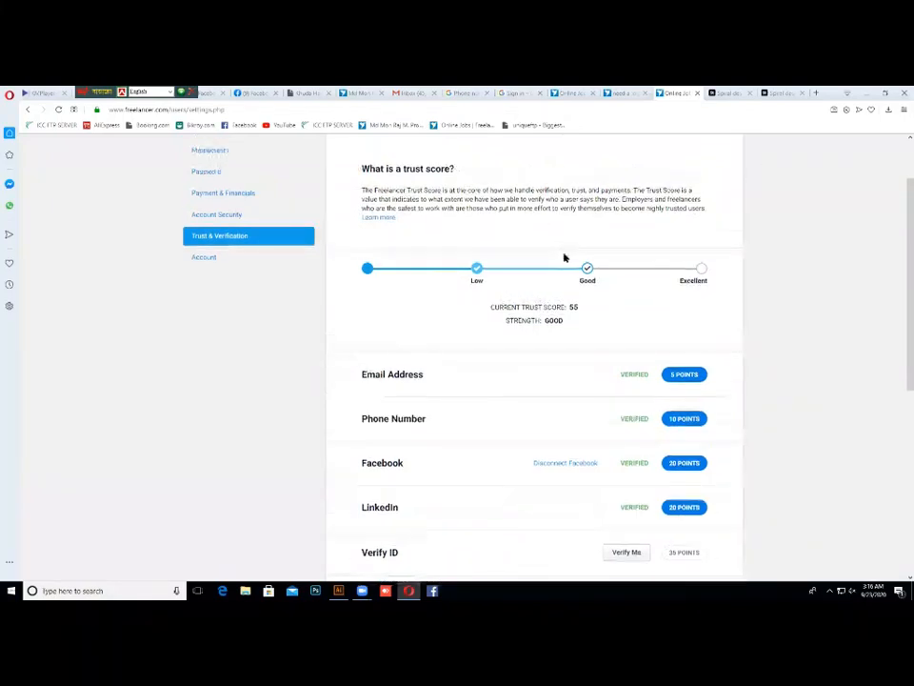
{"action": "scroll", "coordinate": [565, 255], "scroll_direction": "up", "scroll_amount": 1}
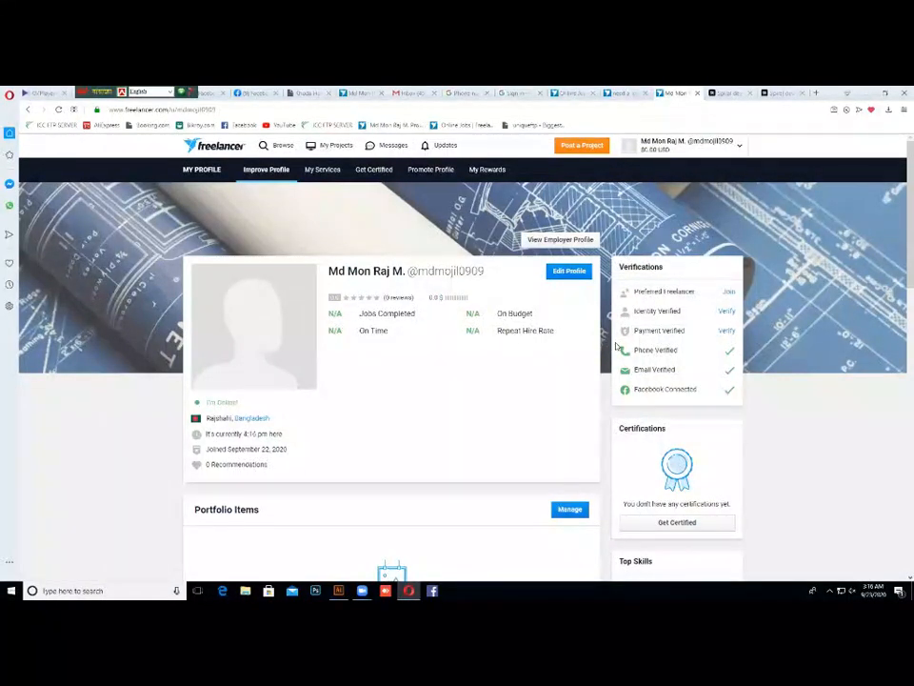
- Return to the profile page and look through its verifications, portfolio, reviews, experience and education sections
{"action": "scroll", "coordinate": [616, 345], "scroll_direction": "down", "scroll_amount": 3}
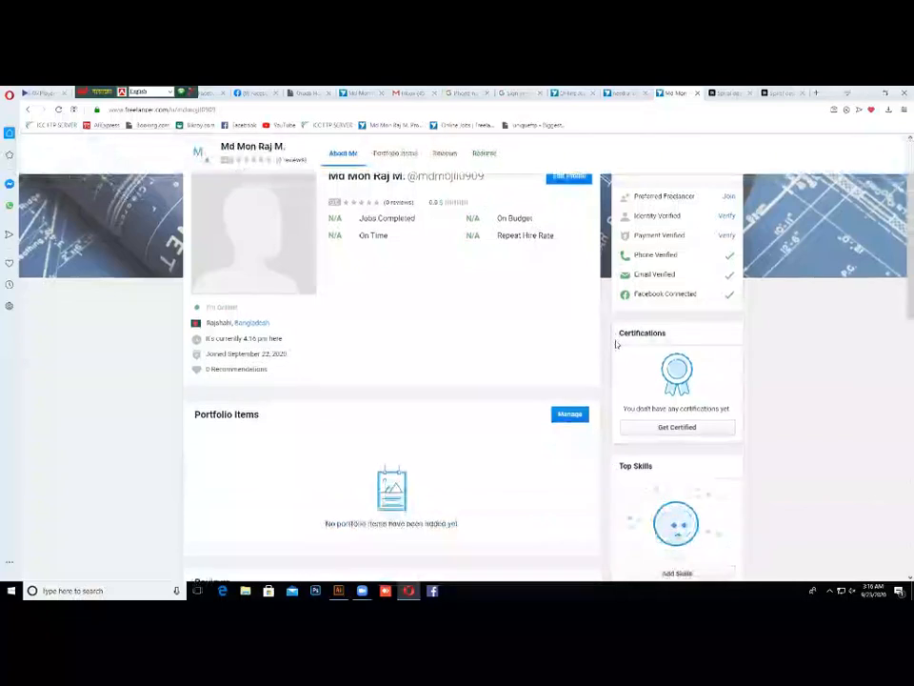
{"action": "scroll", "coordinate": [616, 342], "scroll_direction": "down", "scroll_amount": 5}
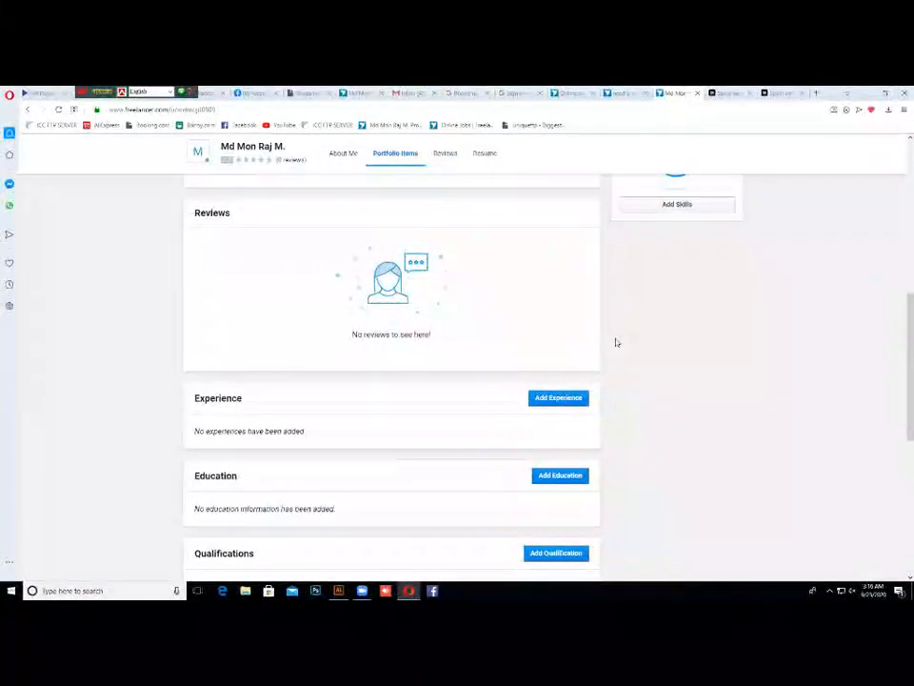
{"action": "scroll", "coordinate": [604, 341], "scroll_direction": "up", "scroll_amount": 3}
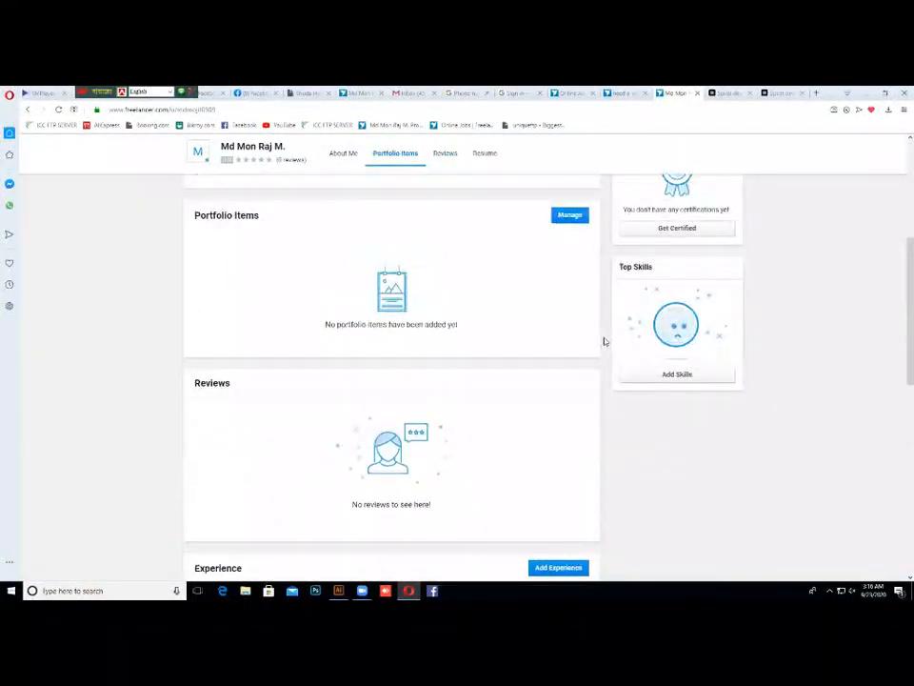
{"action": "scroll", "coordinate": [604, 341], "scroll_direction": "up", "scroll_amount": 2}
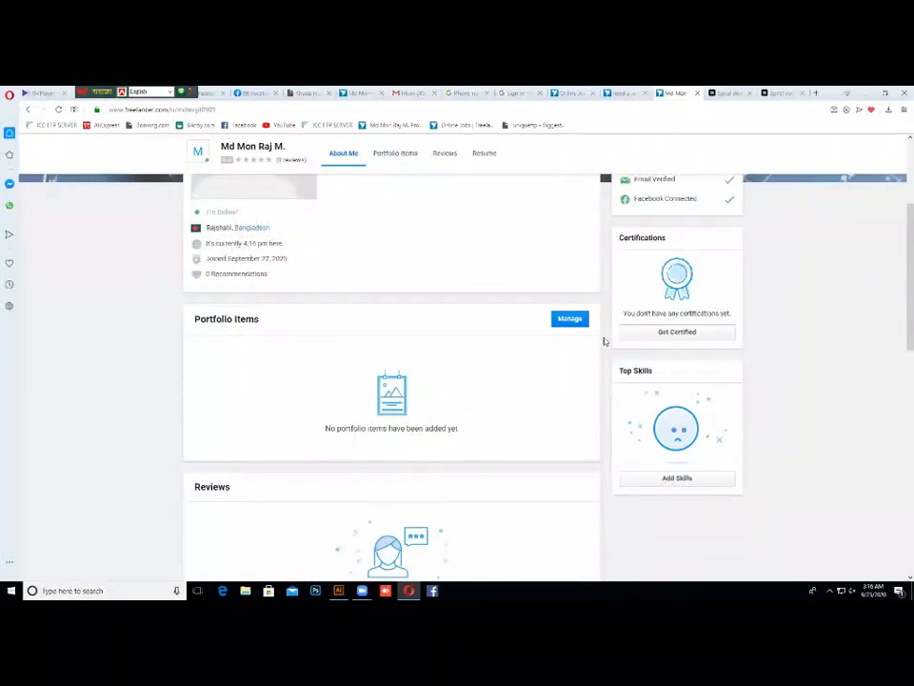
{"action": "scroll", "coordinate": [592, 347], "scroll_direction": "up", "scroll_amount": 3}
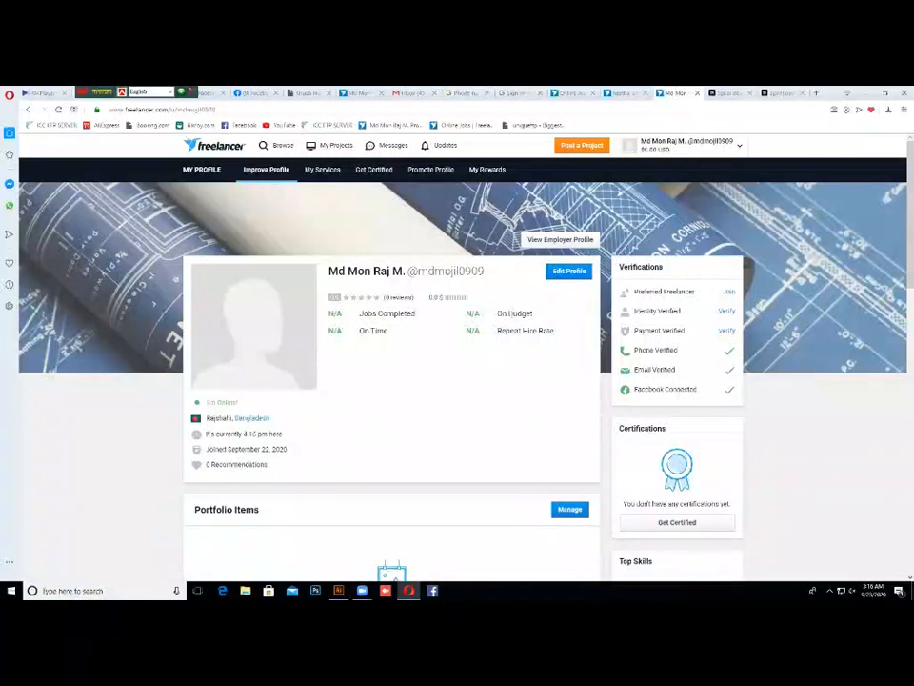
- Open the profile for editing to view its headline, summary and hourly rate fields, cancel the edit and return to the dashboard
{"action": "left_click", "coordinate": [568, 270]}
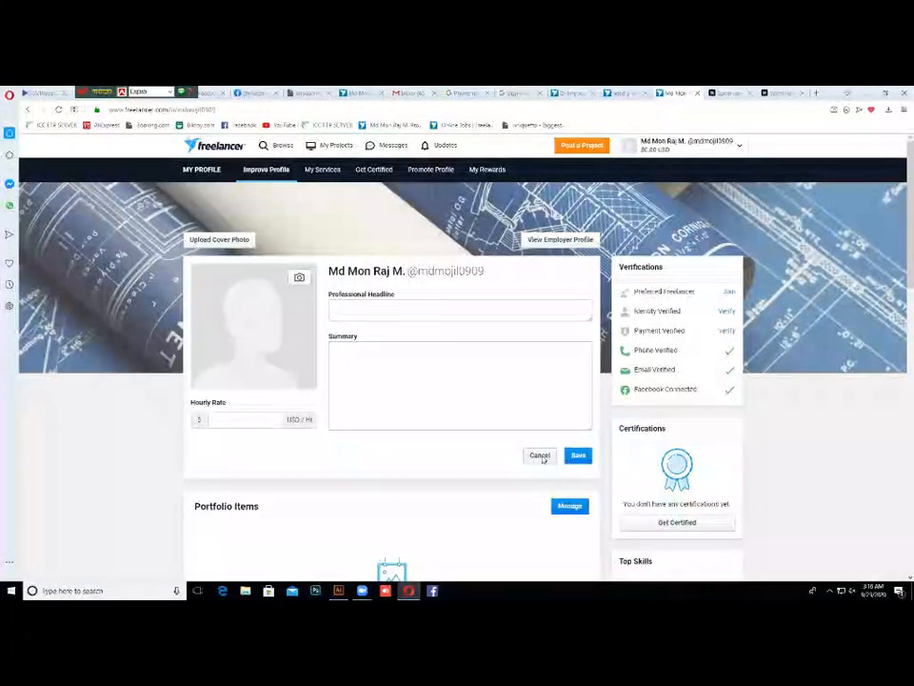
{"action": "left_click", "coordinate": [539, 455]}
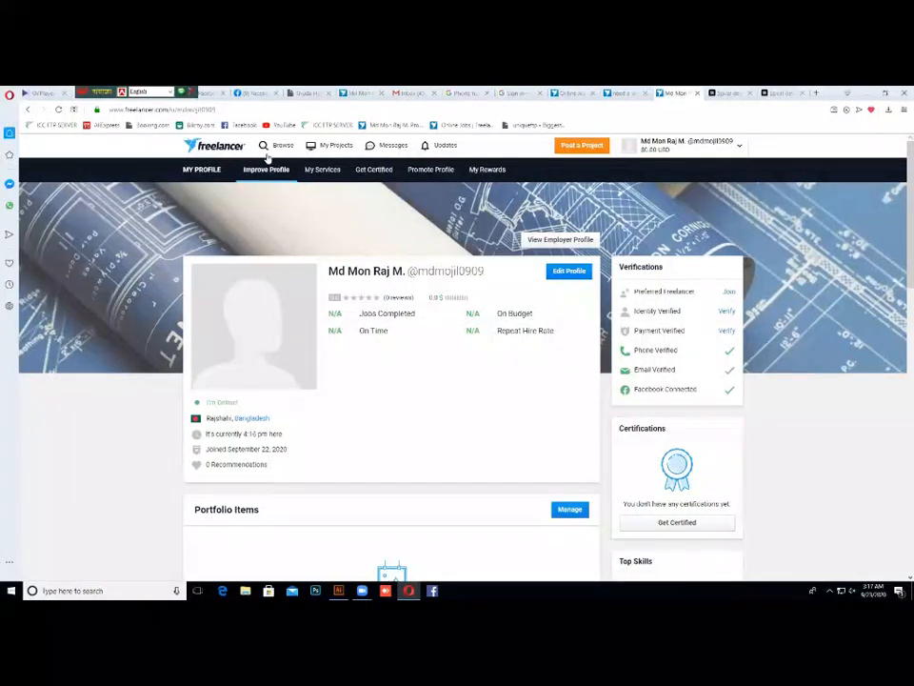
{"action": "left_click", "coordinate": [225, 147]}
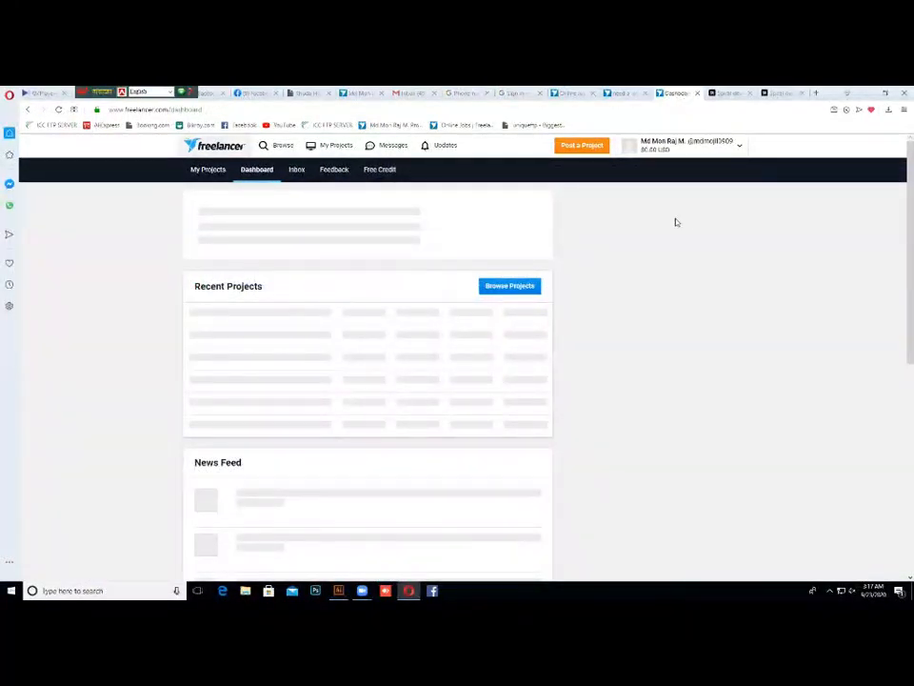
- Look over the dashboard's account setup progress, recent projects, news feed and account balance
{"action": "scroll", "coordinate": [716, 237], "scroll_direction": "down", "scroll_amount": 1}
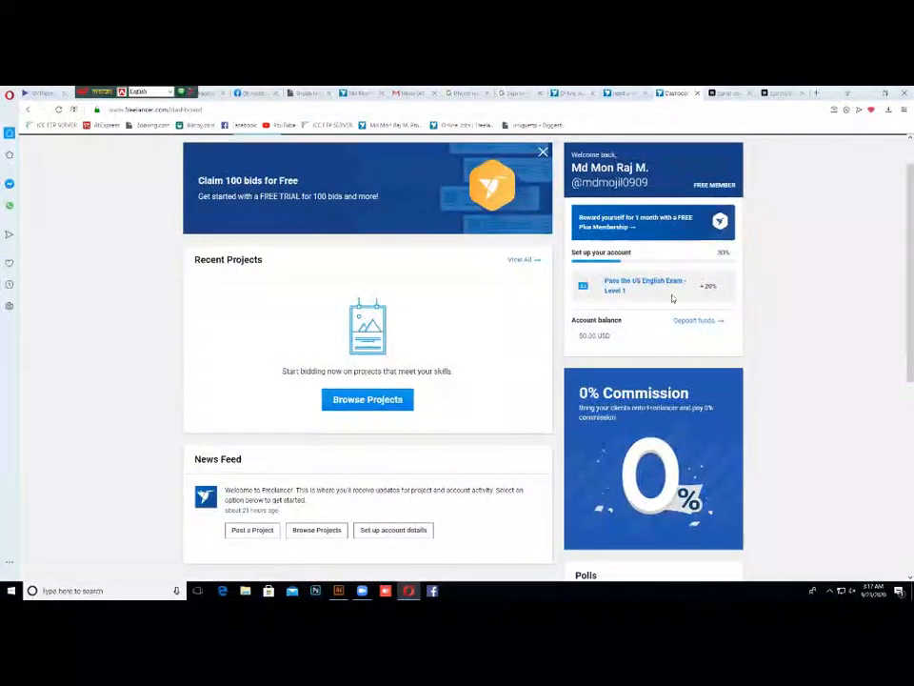
{"action": "scroll", "coordinate": [672, 298], "scroll_direction": "up", "scroll_amount": 1}
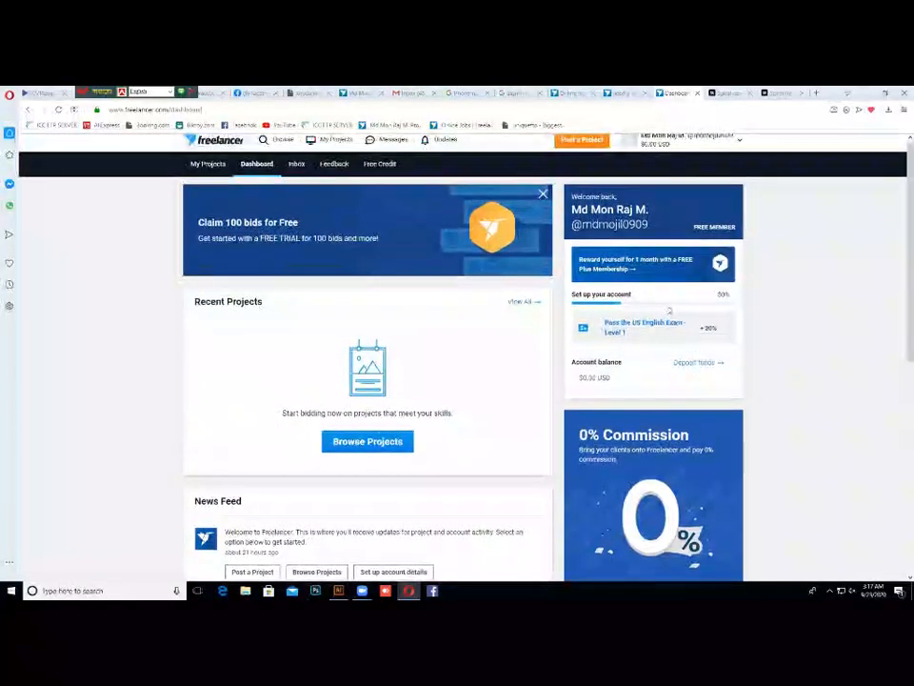
{"action": "scroll", "coordinate": [670, 311], "scroll_direction": "down", "scroll_amount": 2}
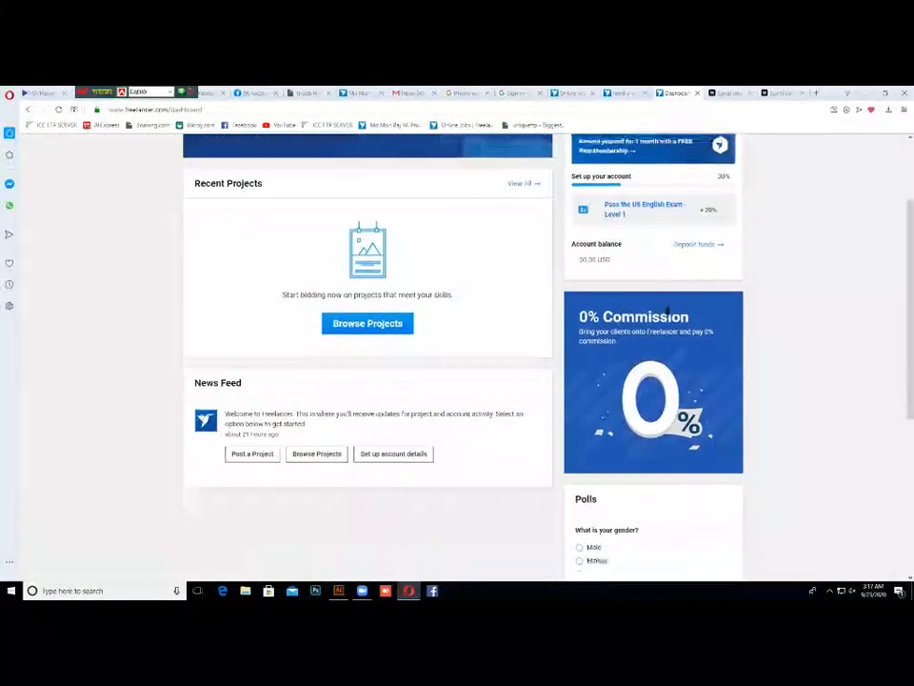
{"action": "scroll", "coordinate": [670, 310], "scroll_direction": "up", "scroll_amount": 2}
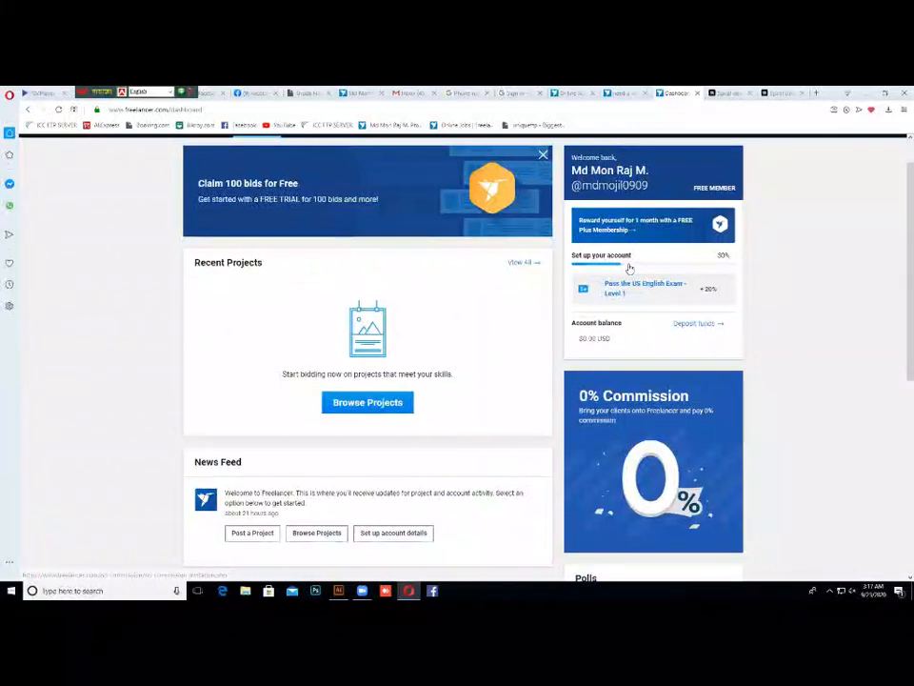
{"action": "scroll", "coordinate": [629, 265], "scroll_direction": "up", "scroll_amount": 1}
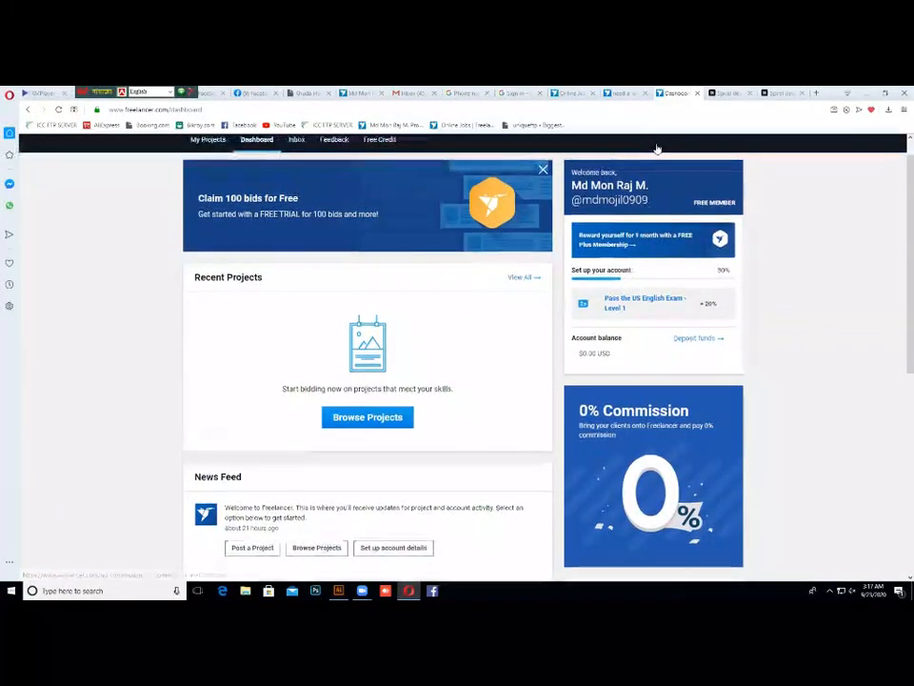
{"action": "scroll", "coordinate": [699, 225], "scroll_direction": "up", "scroll_amount": 1}
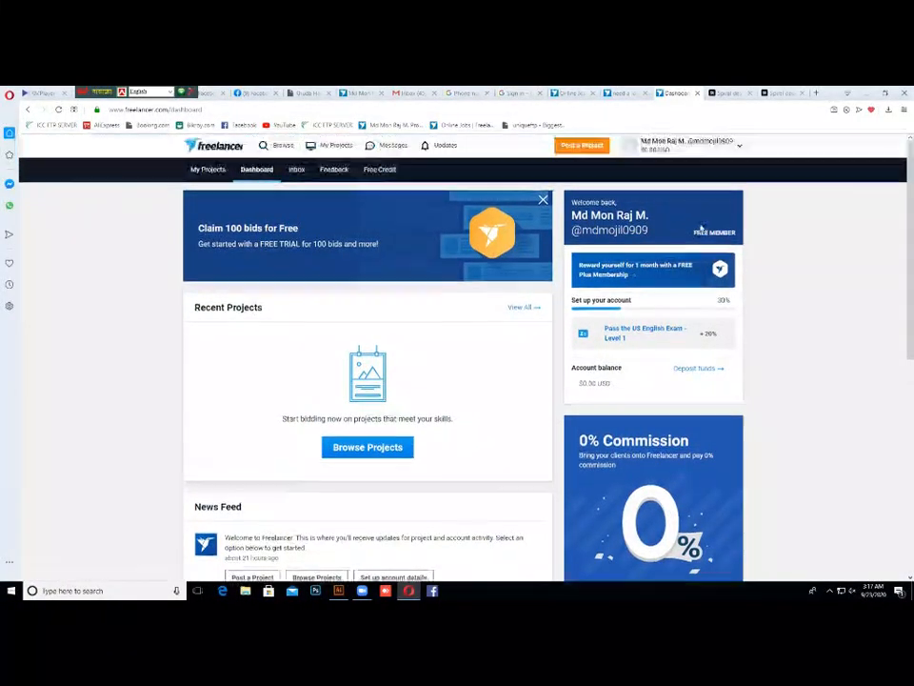
- Open the user settings and look through the profile details from the name fields to the security phone number
{"action": "mouse_move", "coordinate": [682, 145]}
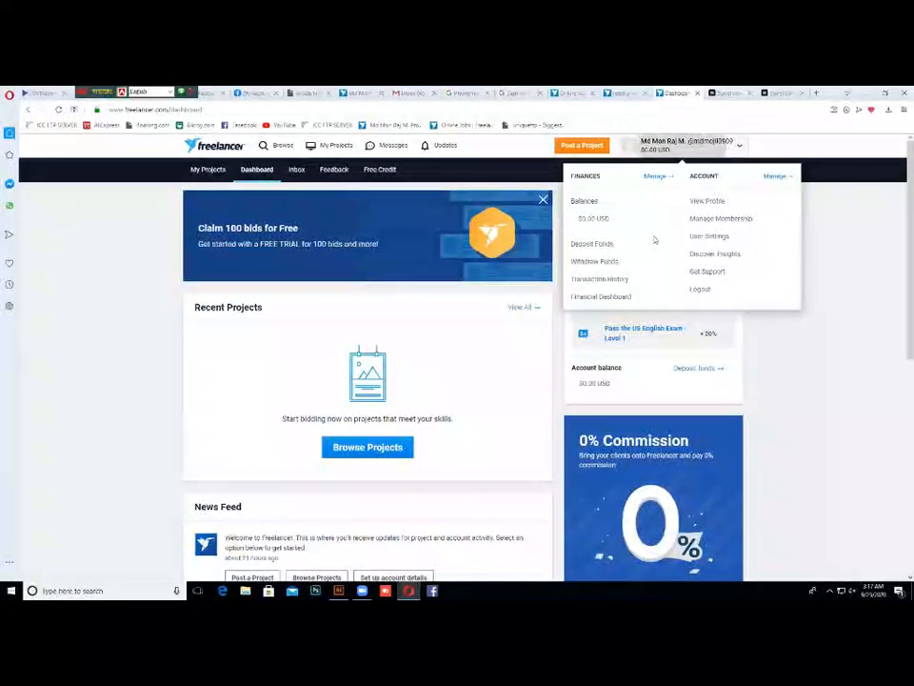
{"action": "left_click", "coordinate": [710, 235]}
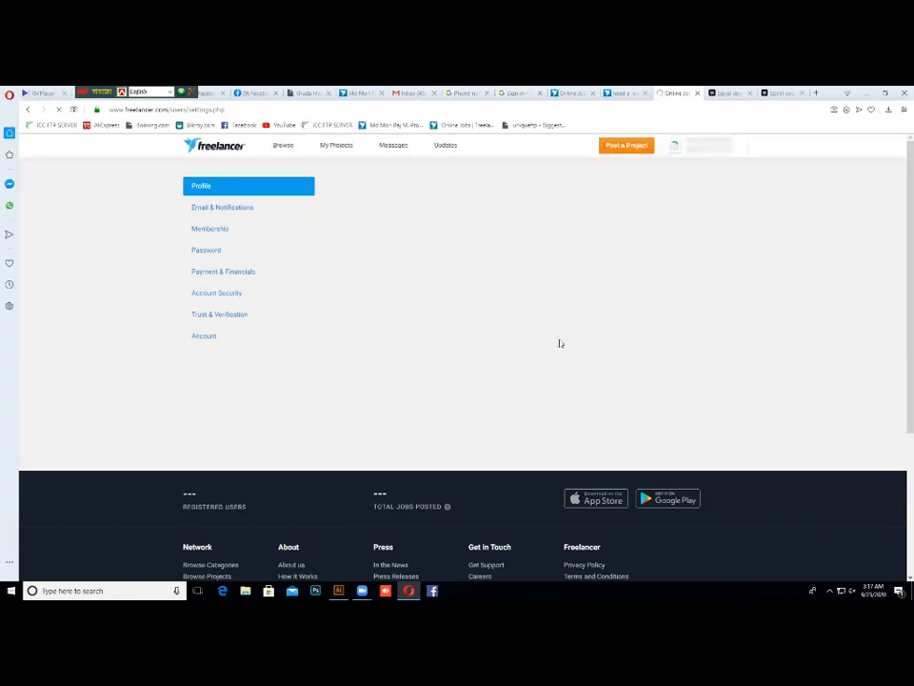
{"action": "scroll", "coordinate": [561, 340], "scroll_direction": "down", "scroll_amount": 3}
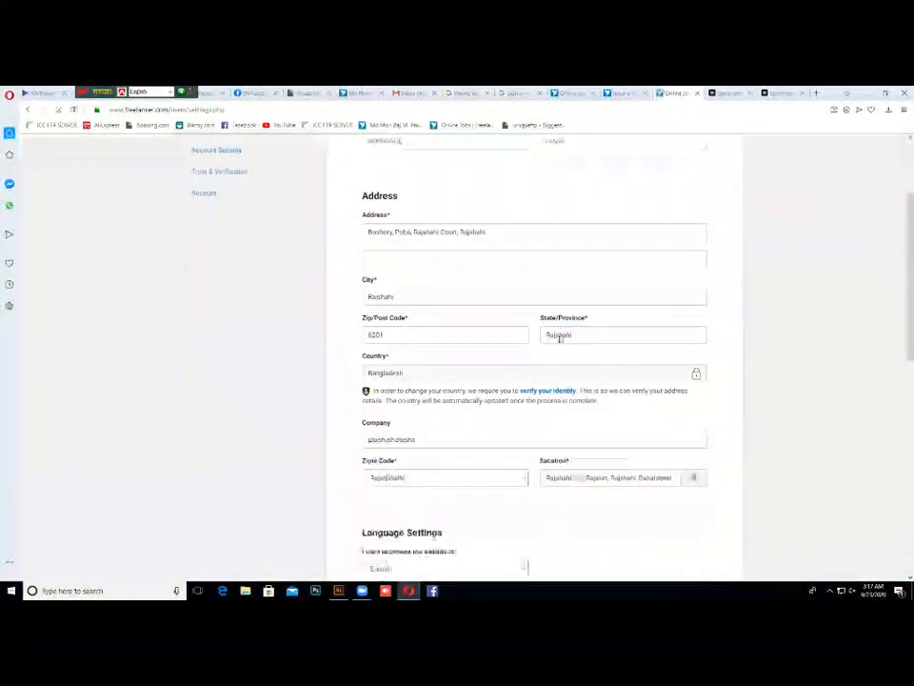
{"action": "scroll", "coordinate": [562, 337], "scroll_direction": "down", "scroll_amount": 7}
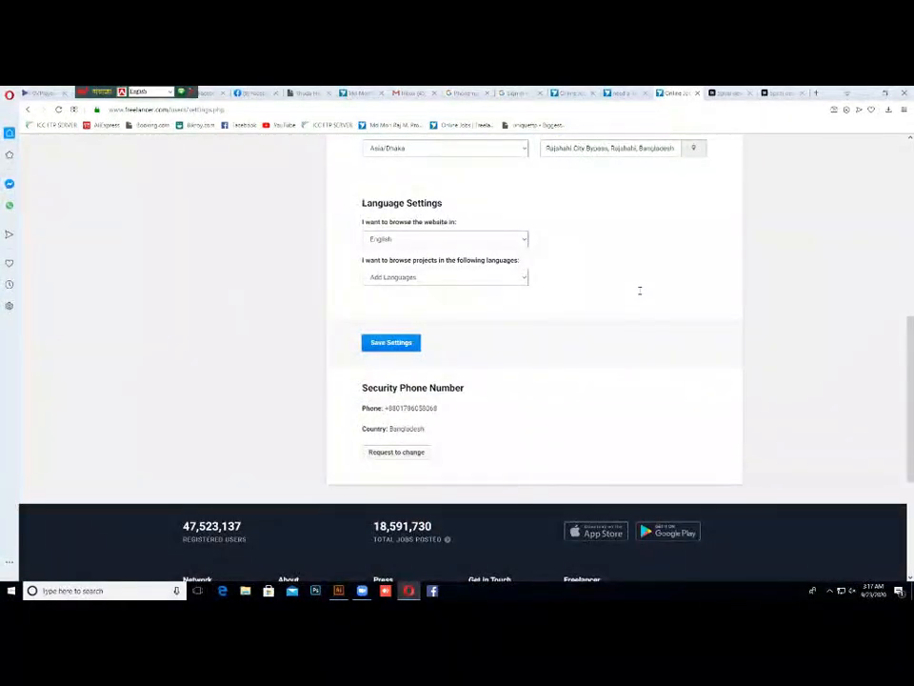
{"action": "scroll", "coordinate": [671, 288], "scroll_direction": "down", "scroll_amount": 3}
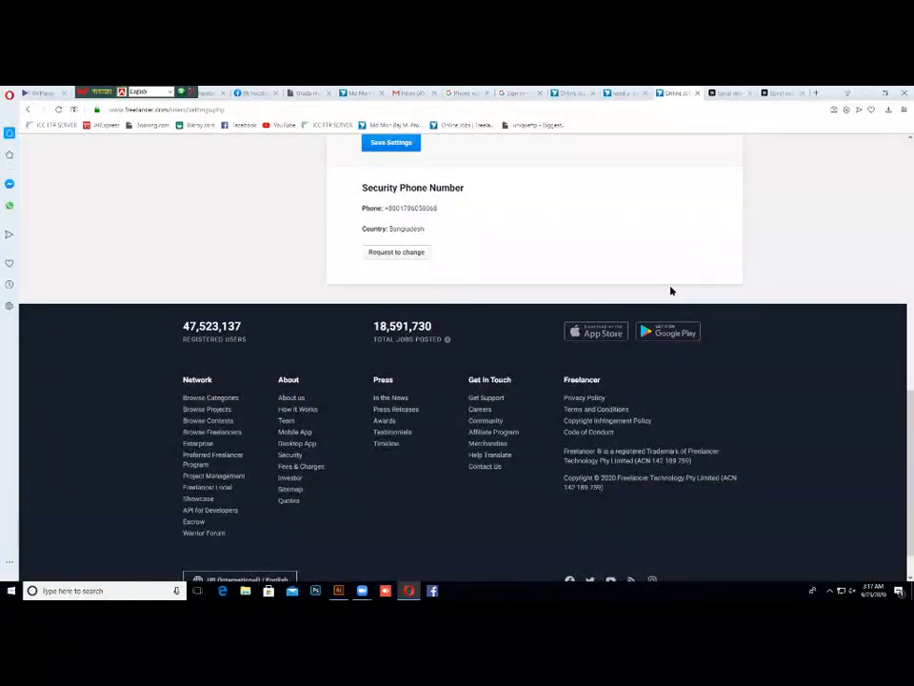
{"action": "scroll", "coordinate": [672, 290], "scroll_direction": "up", "scroll_amount": 3}
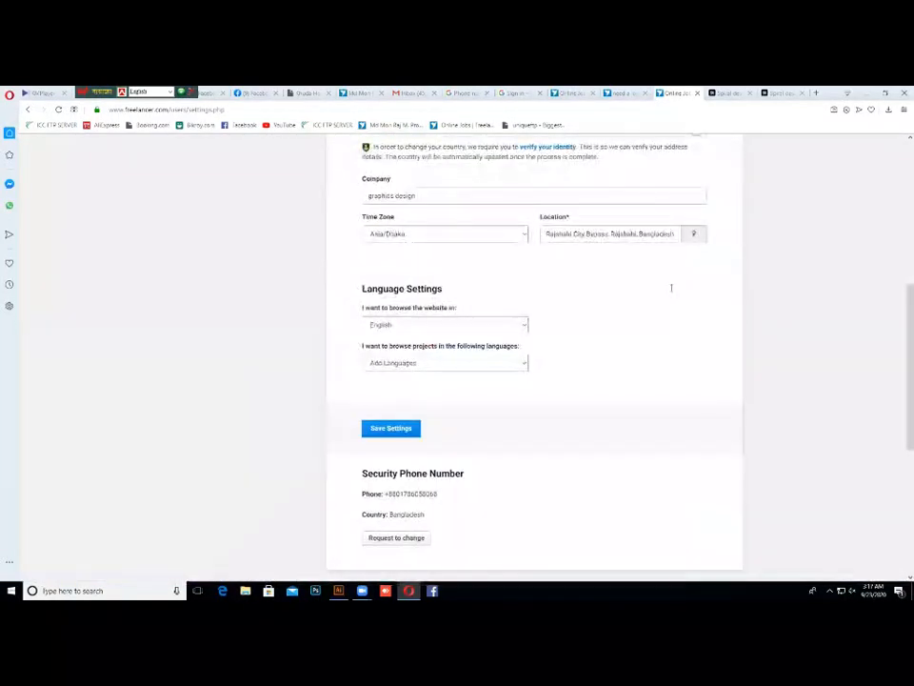
{"action": "scroll", "coordinate": [671, 287], "scroll_direction": "up", "scroll_amount": 2}
{"action": "scroll", "coordinate": [672, 287], "scroll_direction": "up", "scroll_amount": 1}
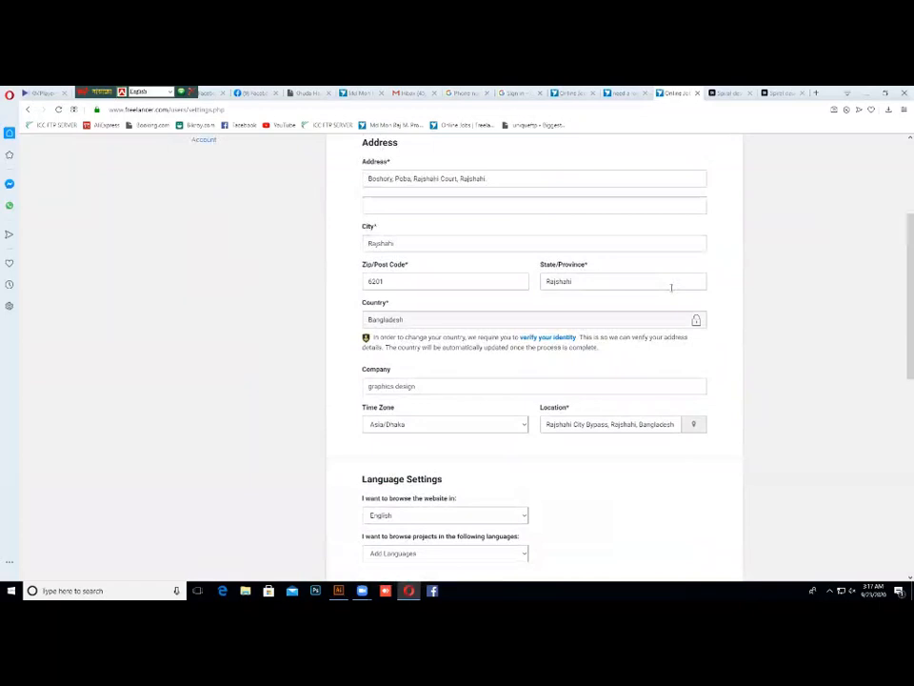
{"action": "scroll", "coordinate": [672, 288], "scroll_direction": "up", "scroll_amount": 1}
{"action": "scroll", "coordinate": [672, 288], "scroll_direction": "down", "scroll_amount": 2}
{"action": "scroll", "coordinate": [672, 291], "scroll_direction": "up", "scroll_amount": 1}
{"action": "scroll", "coordinate": [672, 291], "scroll_direction": "up", "scroll_amount": 1}
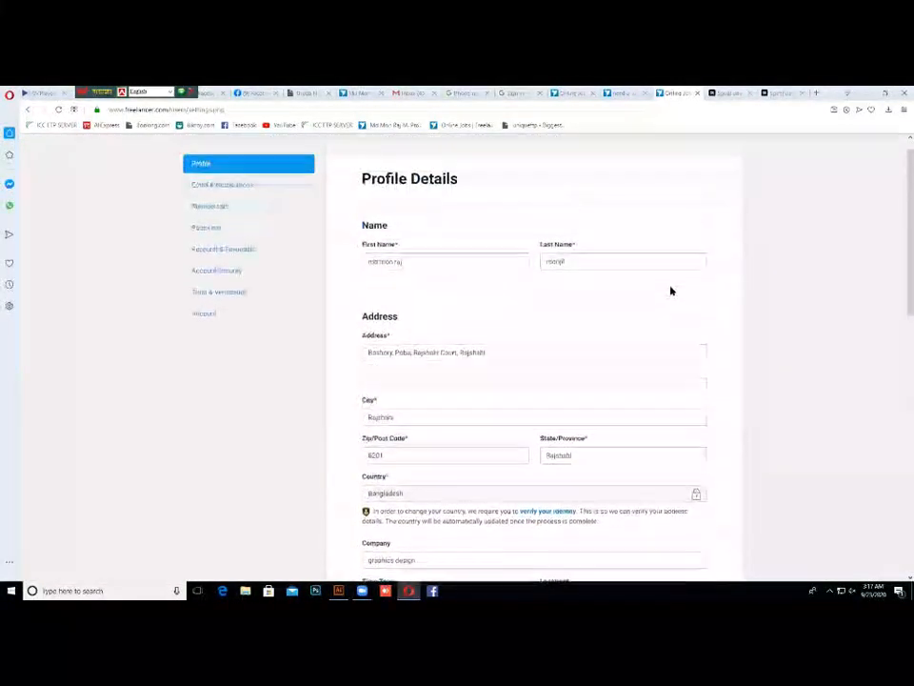
- Recheck the address, company, time zone and language fields in the profile details and save the settings
{"action": "scroll", "coordinate": [672, 290], "scroll_direction": "down", "scroll_amount": 1}
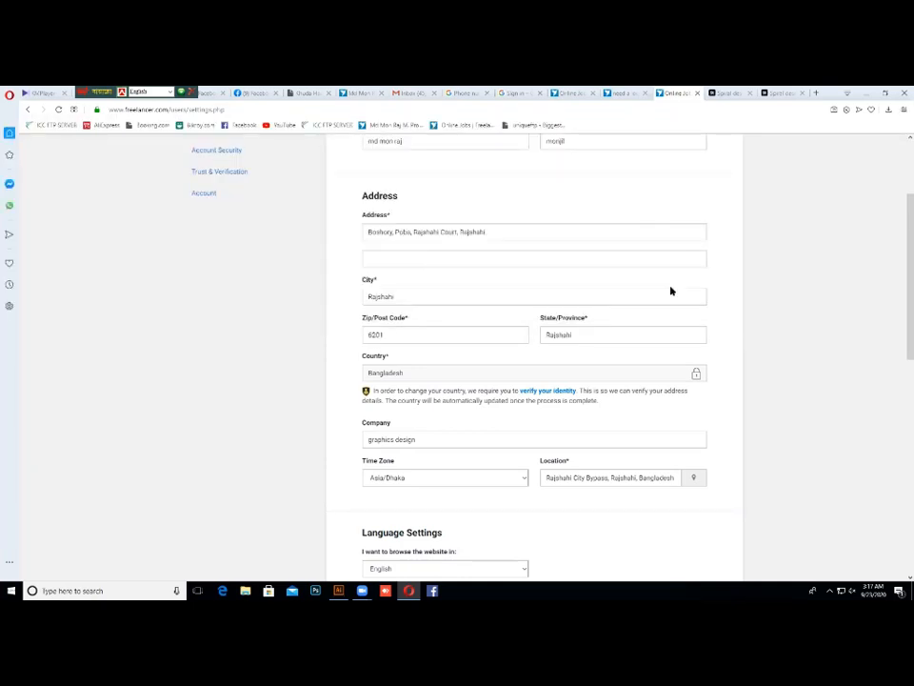
{"action": "scroll", "coordinate": [671, 291], "scroll_direction": "down", "scroll_amount": 3}
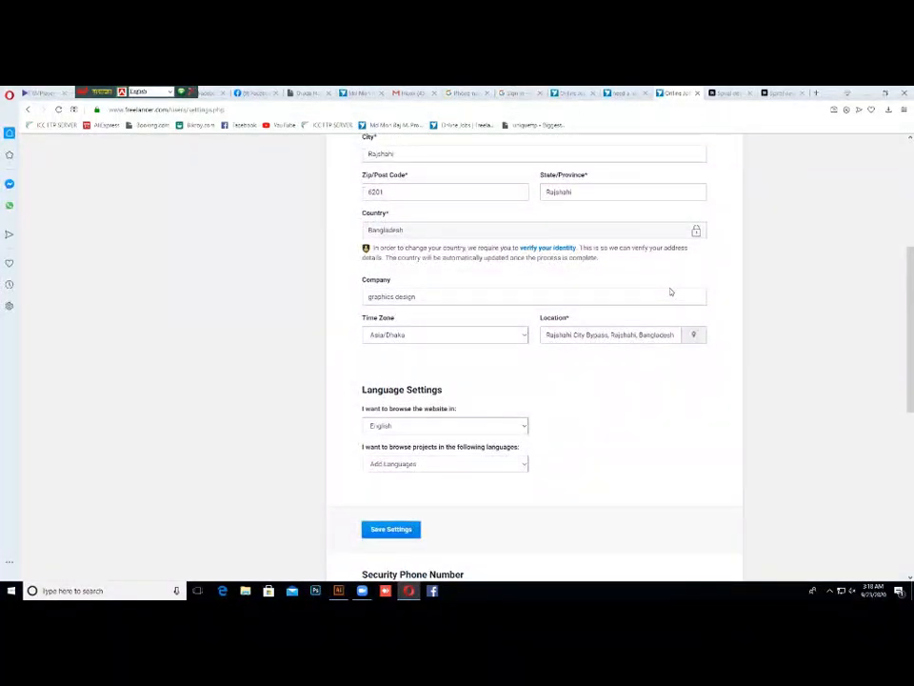
{"action": "scroll", "coordinate": [671, 287], "scroll_direction": "up", "scroll_amount": 3}
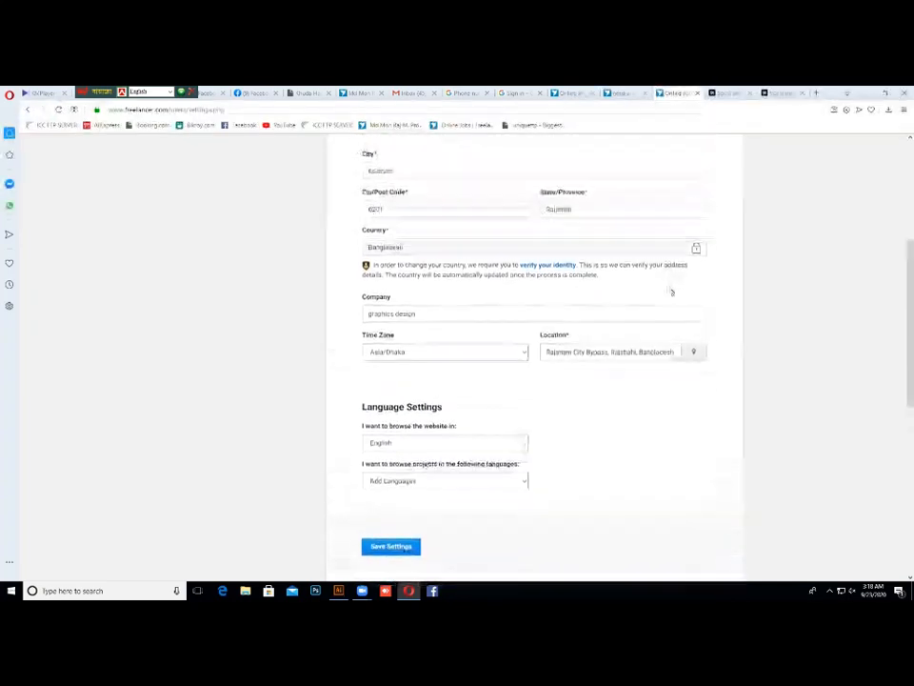
{"action": "scroll", "coordinate": [671, 287], "scroll_direction": "up", "scroll_amount": 3}
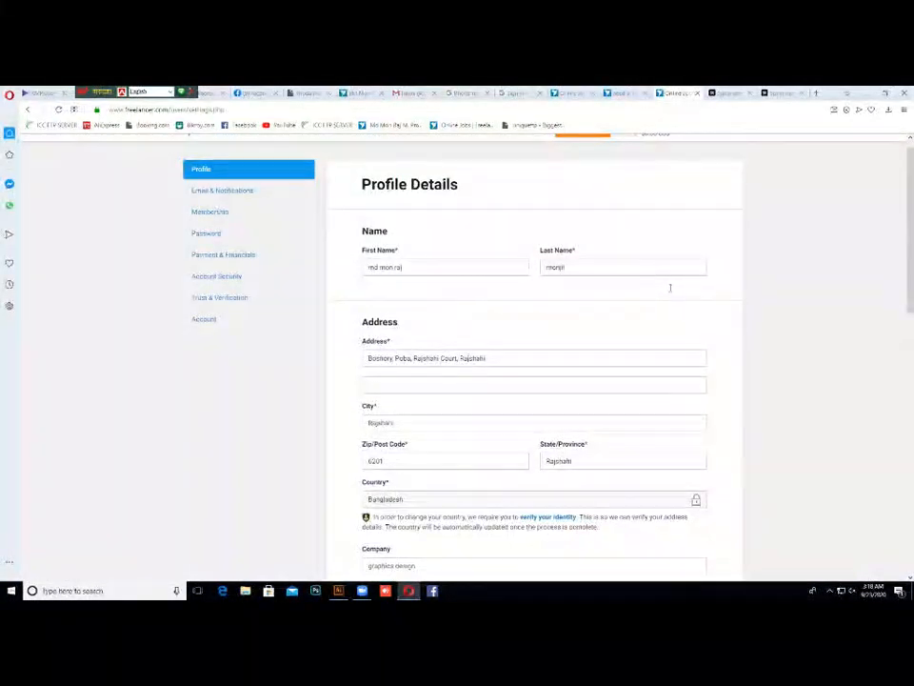
{"action": "scroll", "coordinate": [669, 288], "scroll_direction": "up", "scroll_amount": 1}
{"action": "scroll", "coordinate": [429, 347], "scroll_direction": "down", "scroll_amount": 3}
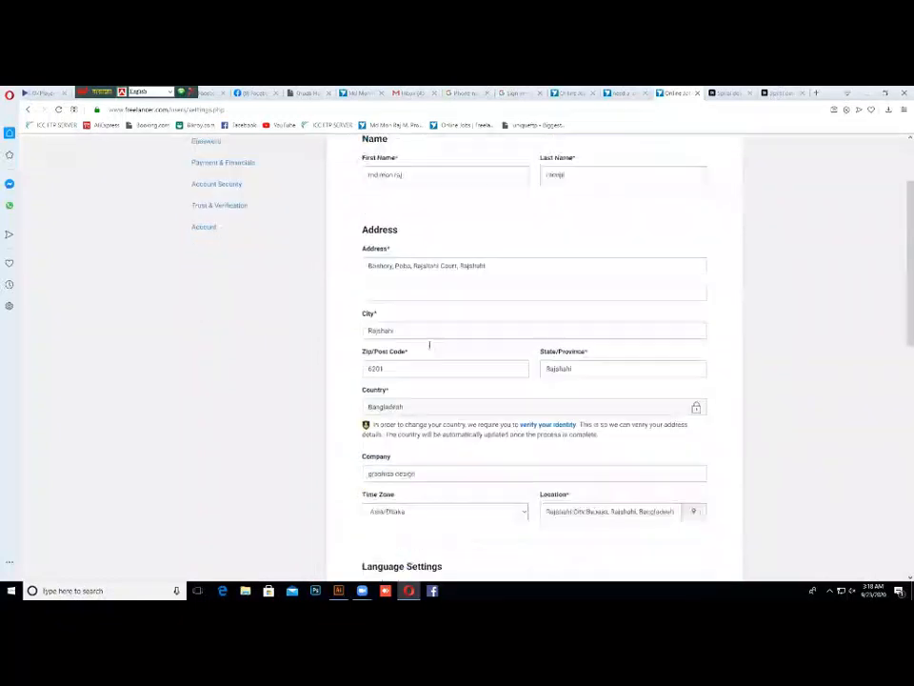
{"action": "scroll", "coordinate": [429, 349], "scroll_direction": "down", "scroll_amount": 10}
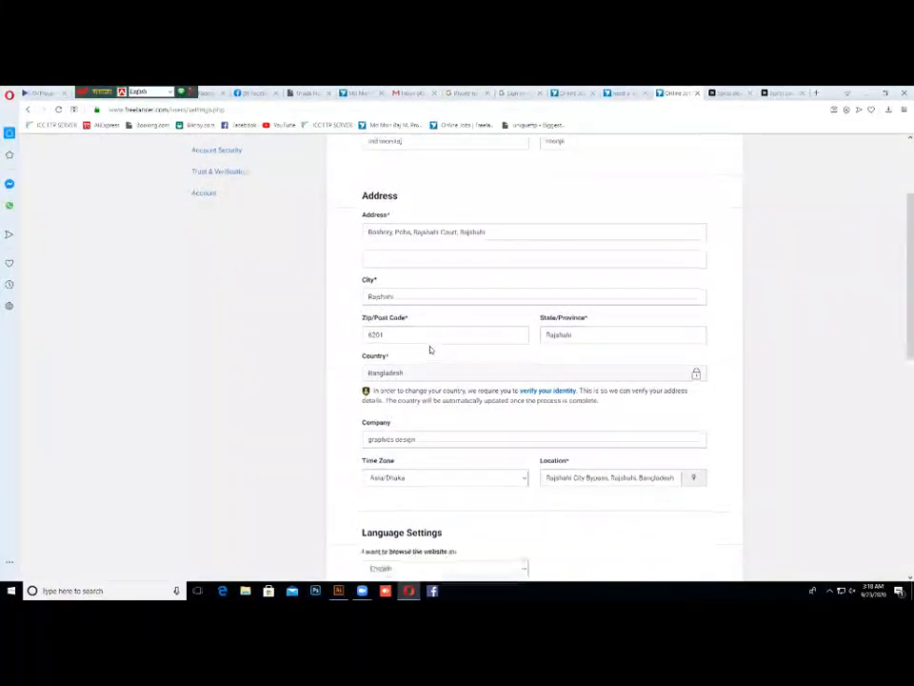
{"action": "scroll", "coordinate": [393, 344], "scroll_direction": "up", "scroll_amount": 1}
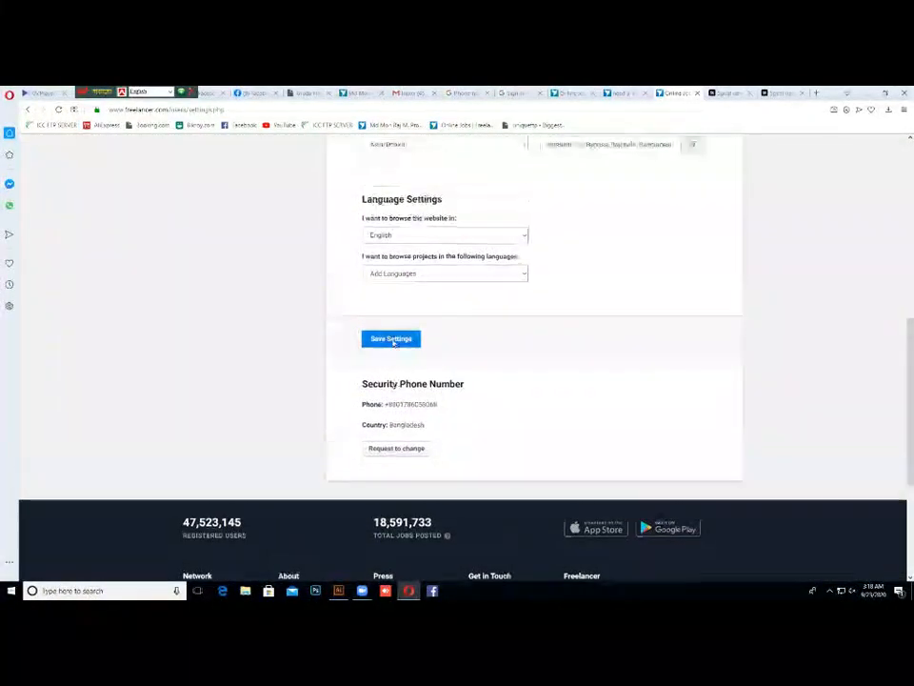
{"action": "left_click", "coordinate": [391, 339]}
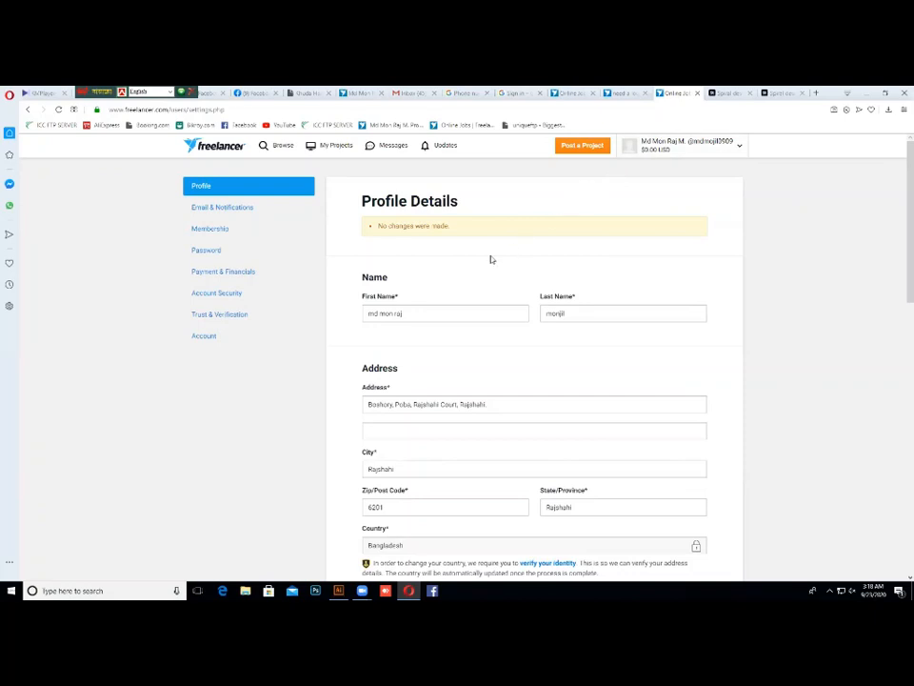
- Return to the dashboard to check the account setup progress and open the account's profile page
{"action": "left_click", "coordinate": [208, 149]}
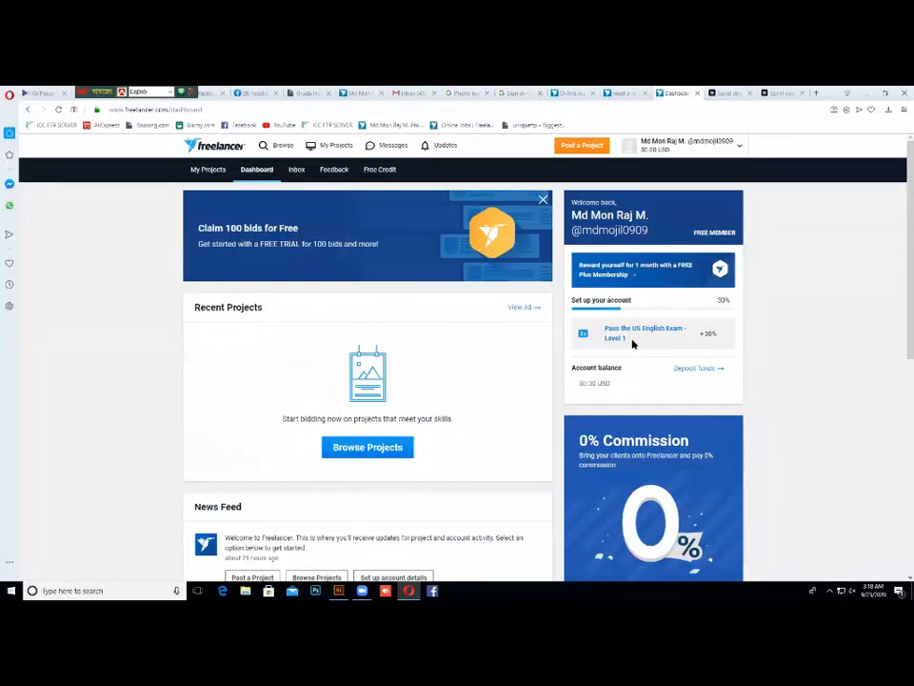
{"action": "scroll", "coordinate": [471, 316], "scroll_direction": "down", "scroll_amount": 1}
{"action": "scroll", "coordinate": [469, 313], "scroll_direction": "up", "scroll_amount": 1}
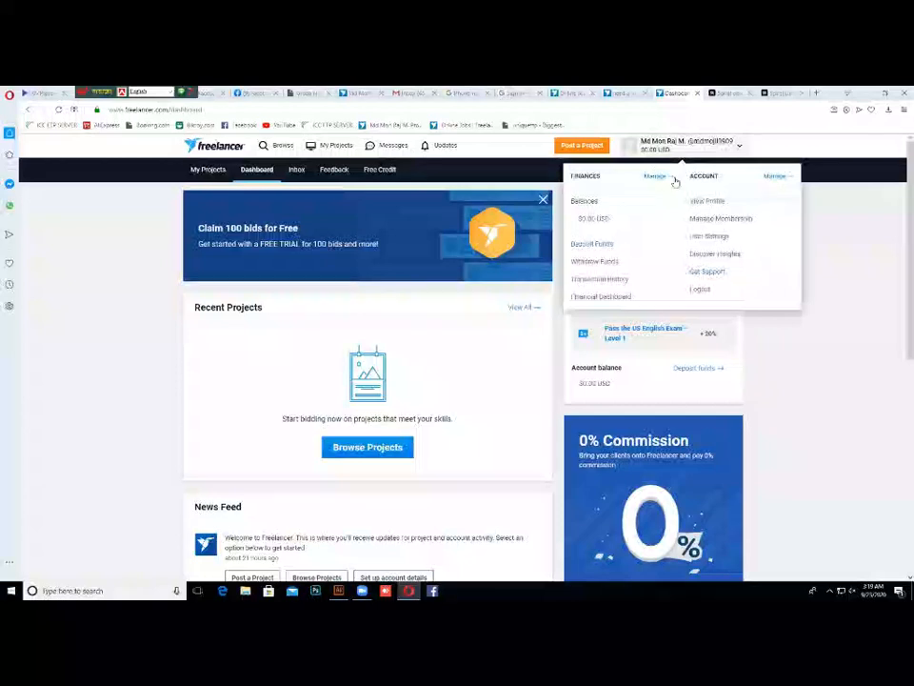
{"action": "left_click", "coordinate": [709, 204]}
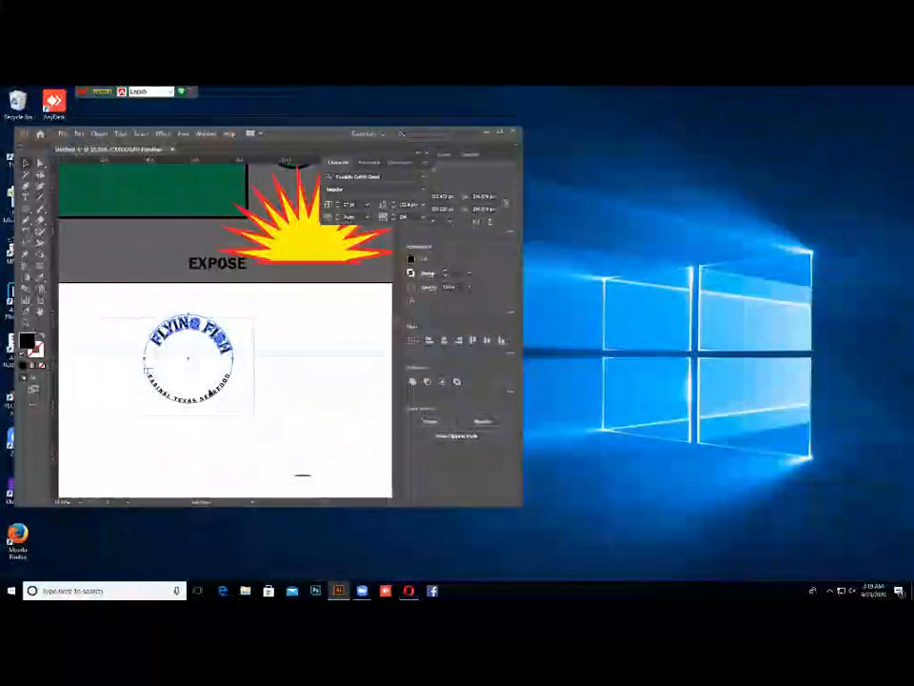
- Switch to Illustrator, deselect the FLYING FISH badge artwork and maximize the window
{"action": "left_click_drag", "start_coordinate": [127, 310], "coordinate": [270, 412]}
{"action": "left_click", "coordinate": [270, 412]}
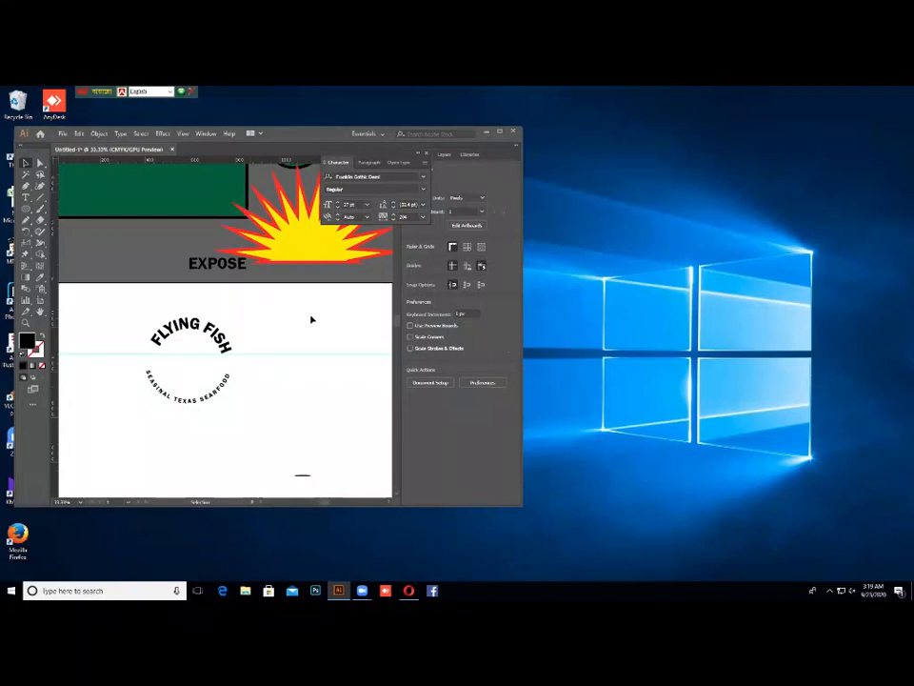
{"action": "left_click", "coordinate": [498, 131]}
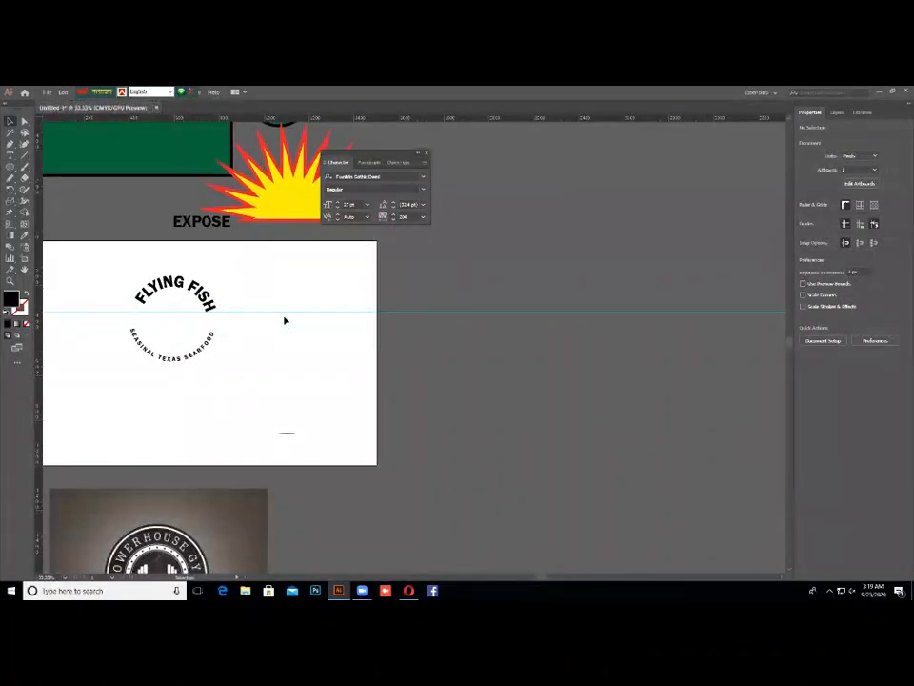
- Select and delete the horizontal guide running through the FLYING FISH badge on the artboard
{"action": "key", "text": "a"}
{"action": "key", "text": "v"}
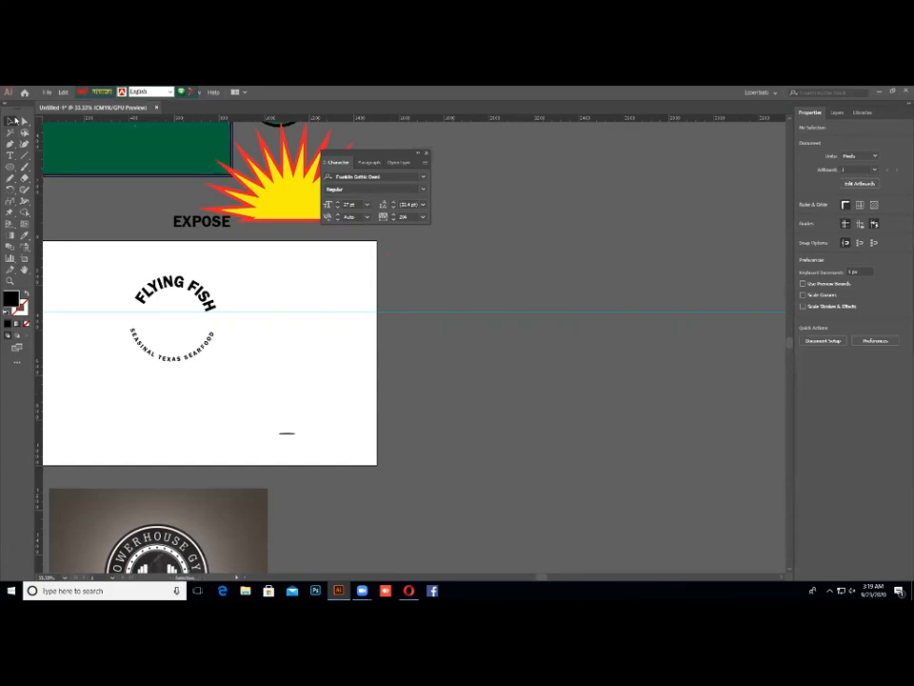
{"action": "left_click_drag", "start_coordinate": [89, 265], "coordinate": [227, 379]}
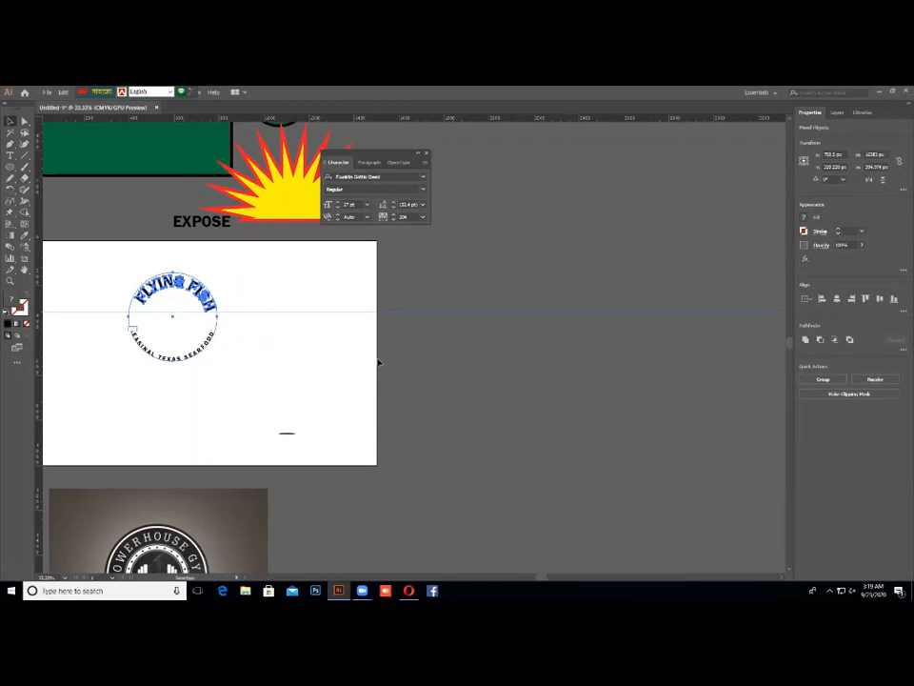
{"action": "left_click", "coordinate": [257, 339]}
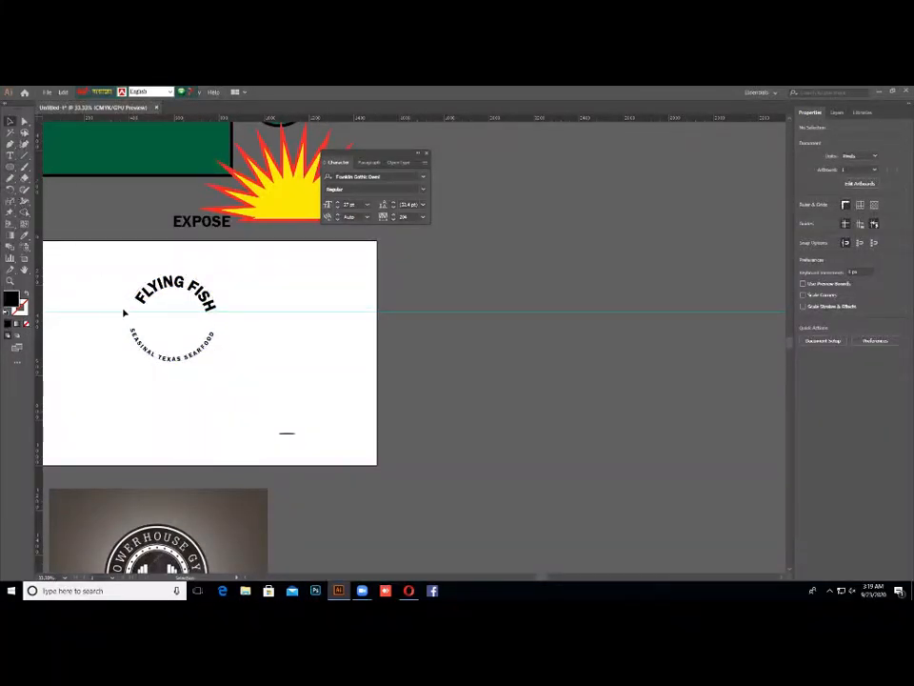
{"action": "left_click_drag", "start_coordinate": [125, 311], "coordinate": [150, 115]}
{"action": "mouse_move", "coordinate": [105, 327]}
{"action": "left_mouse_down"}
{"action": "mouse_move", "coordinate": [106, 351]}
{"action": "mouse_move", "coordinate": [116, 311]}
{"action": "left_mouse_up"}
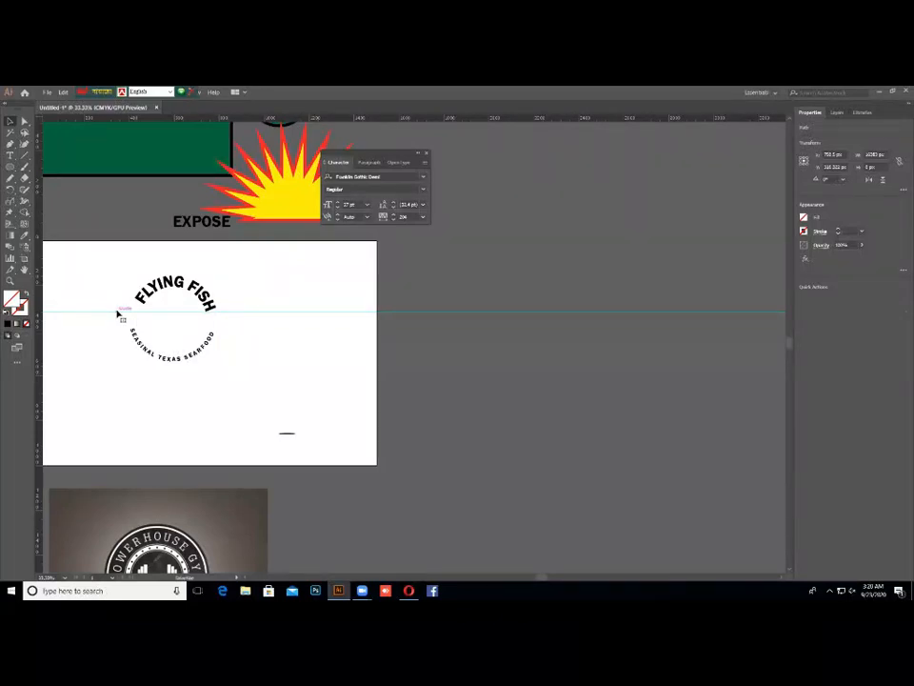
{"action": "key", "text": "Delete"}
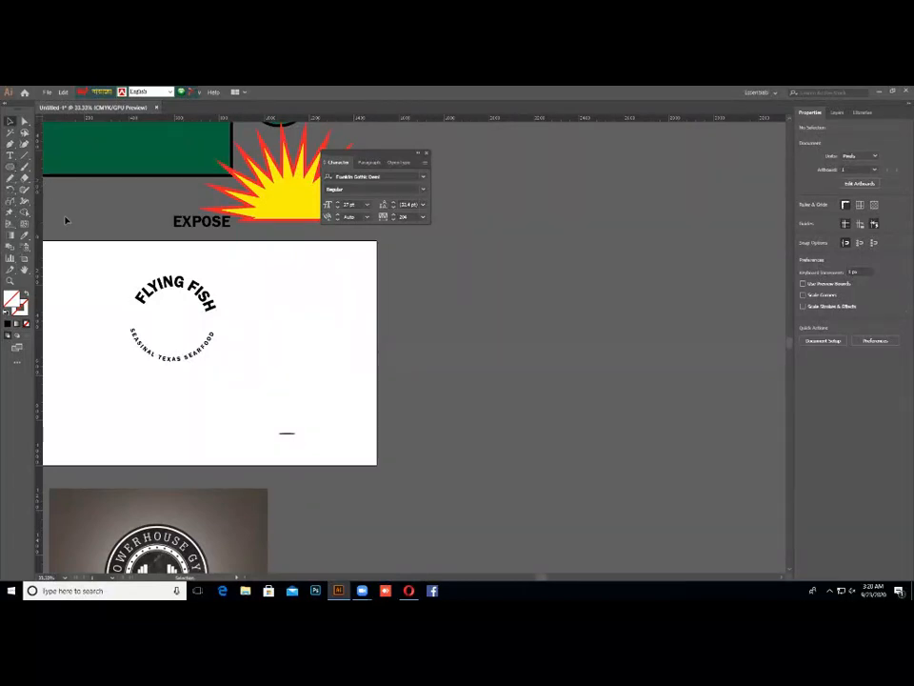
- Bring the whole FLYING FISH artboard into view and close the floating Character panel
{"action": "key", "text": "a"}
{"action": "key", "text": "ctrl+plus"}
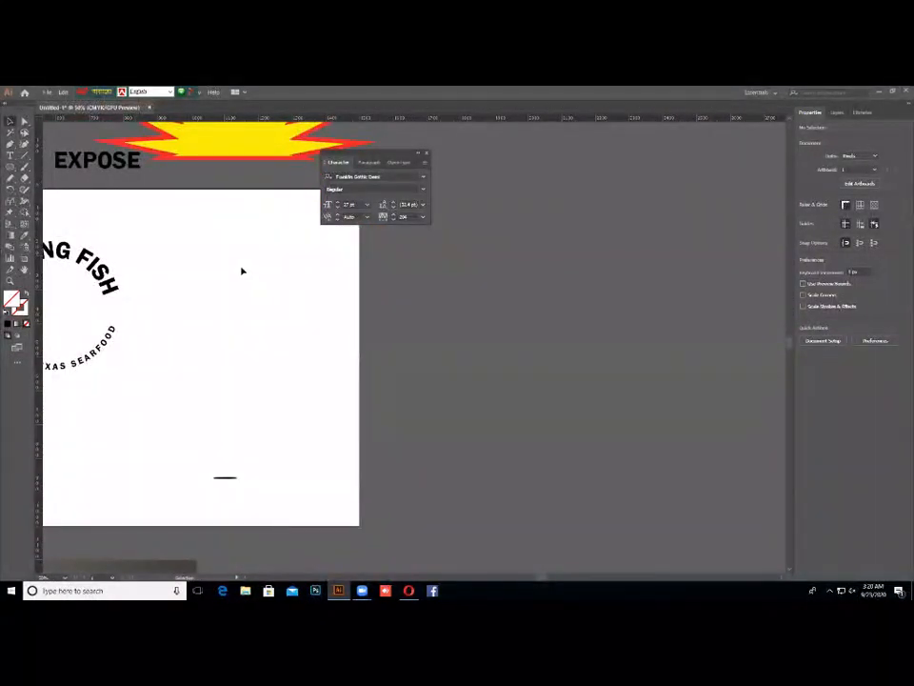
{"action": "left_click_drag", "start_coordinate": [527, 579], "coordinate": [519, 540]}
{"action": "scroll", "coordinate": [439, 192], "scroll_direction": "right", "scroll_amount": 2}
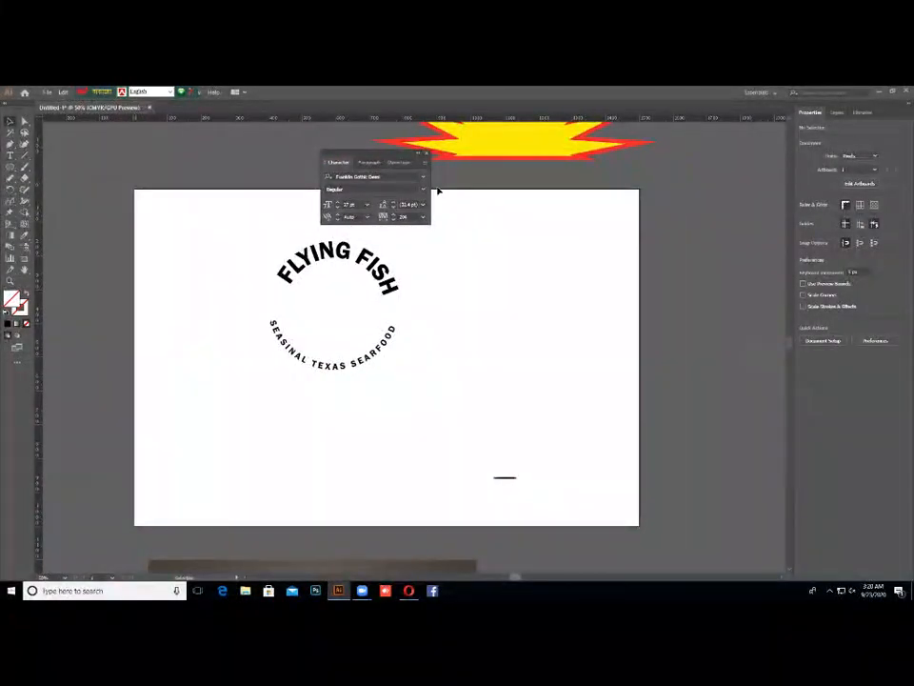
{"action": "scroll", "coordinate": [438, 178], "scroll_direction": "right", "scroll_amount": 3}
{"action": "left_click", "coordinate": [426, 153]}
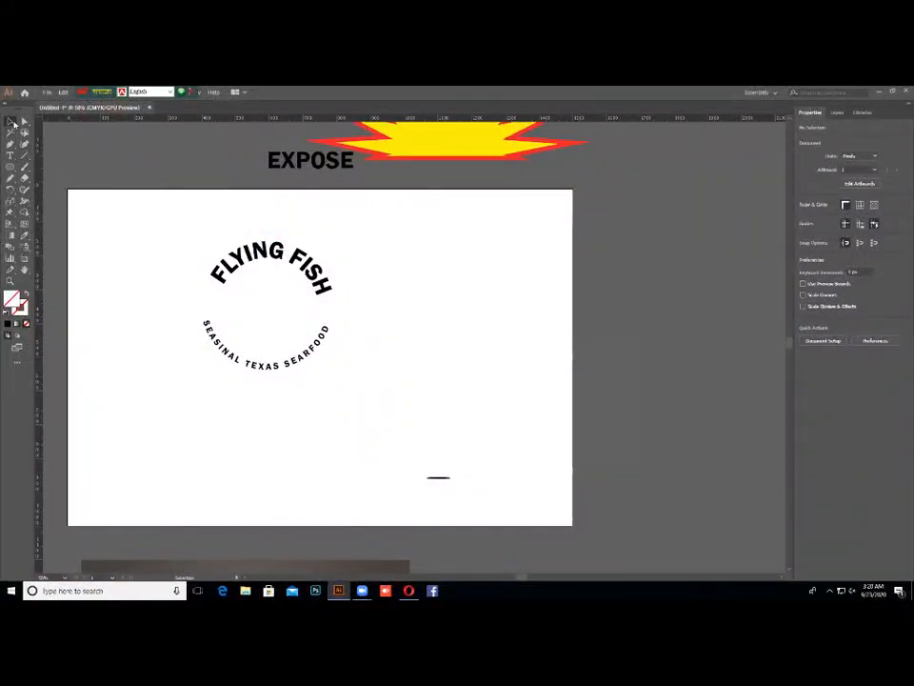
{"action": "left_click_drag", "start_coordinate": [9, 167], "coordinate": [42, 184]}
{"action": "left_click_drag", "start_coordinate": [135, 240], "coordinate": [162, 232]}
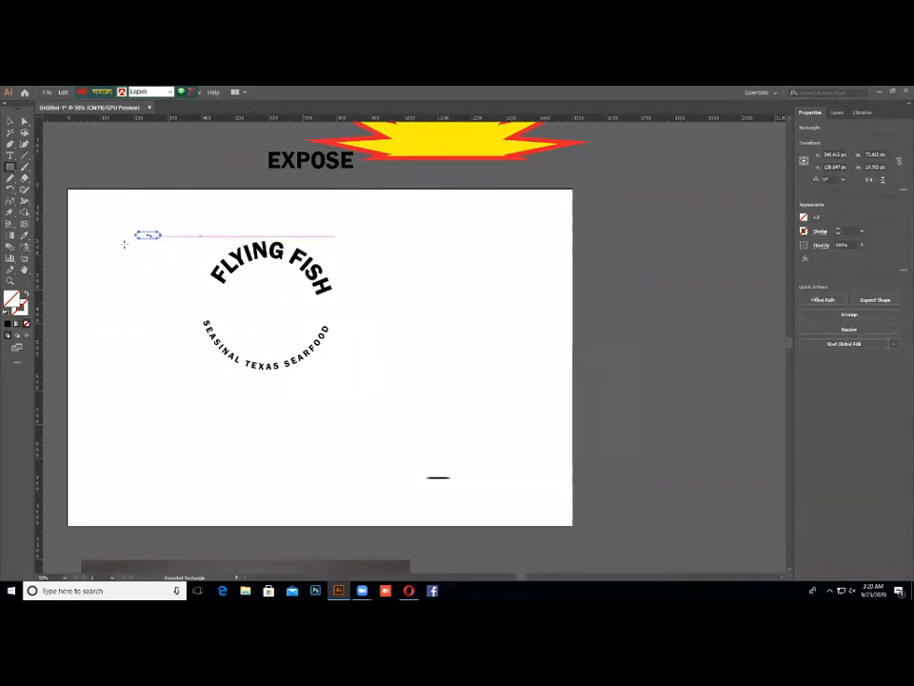
{"action": "key", "text": "v"}
{"action": "key", "text": "Delete"}
- Draw a plain rectangle about 620 × 420 px around the circular FLYING FISH badge
{"action": "left_click", "coordinate": [11, 168]}
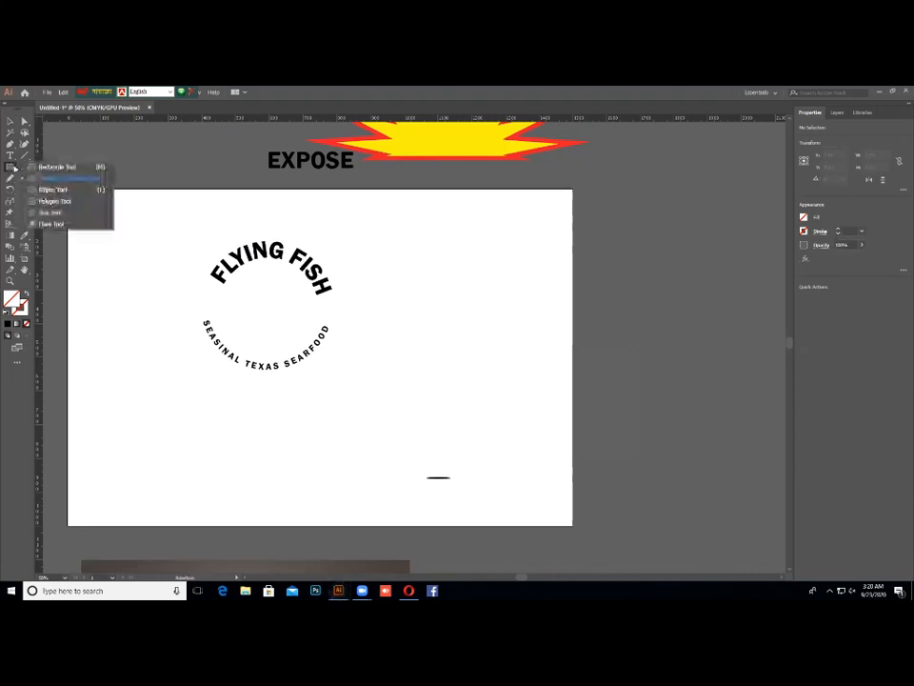
{"action": "left_click", "coordinate": [70, 167]}
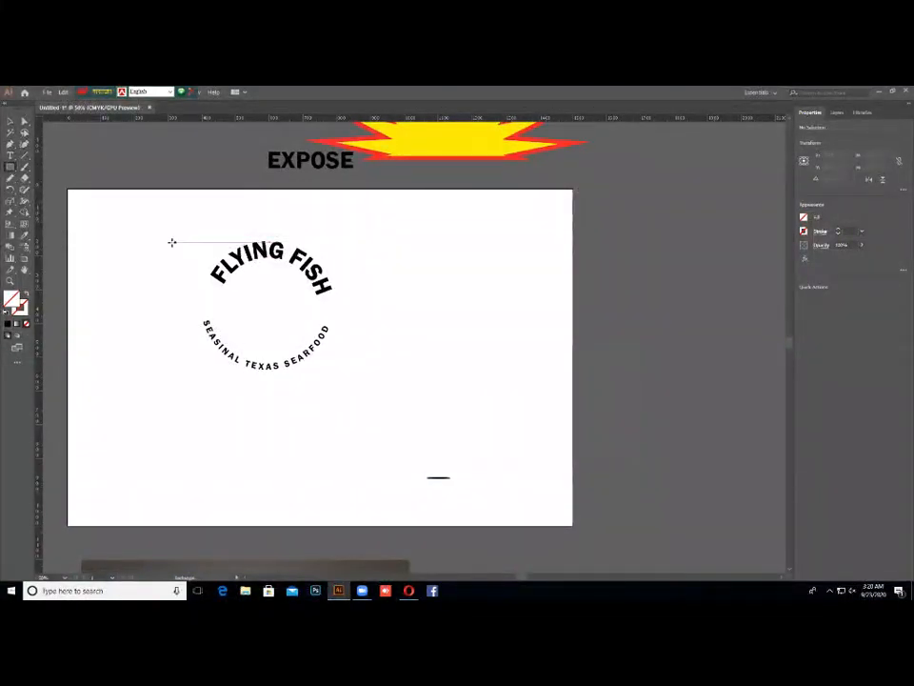
{"action": "left_click_drag", "start_coordinate": [172, 241], "coordinate": [382, 379]}
{"action": "key", "text": "Up"}
{"action": "key", "text": "Up"}
{"action": "key", "text": "Up"}
{"action": "key", "text": "Up"}
{"action": "key", "text": "Up"}
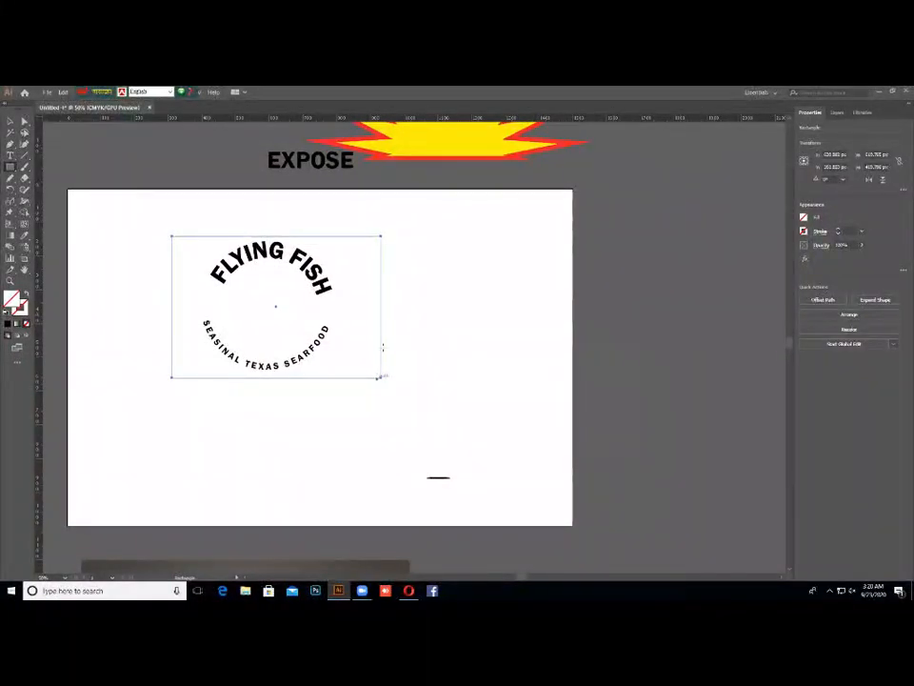
{"action": "left_click", "coordinate": [420, 350]}
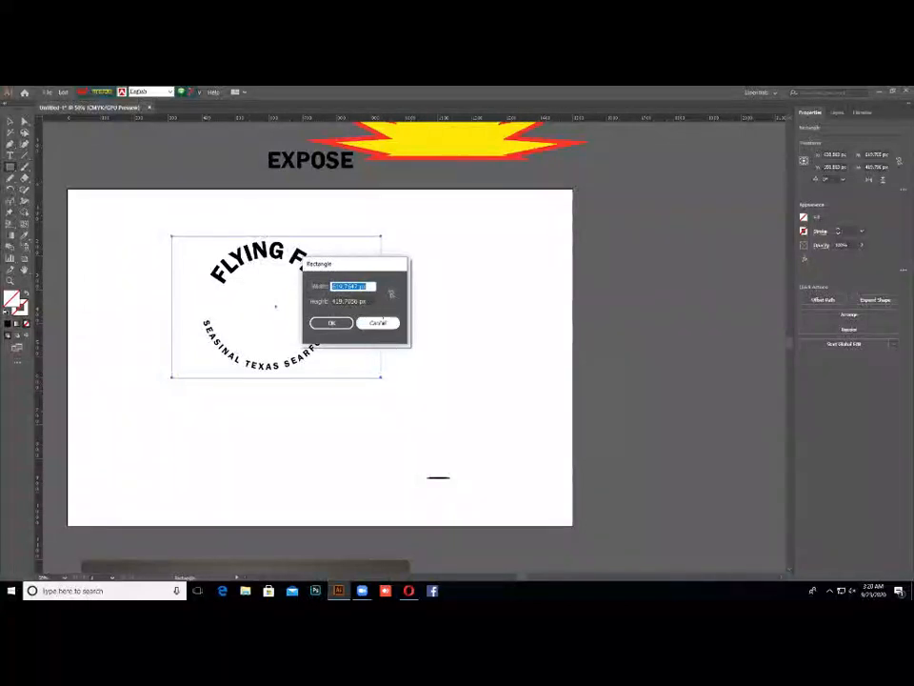
{"action": "key", "text": "Return"}
{"action": "key", "text": "ctrl+z"}
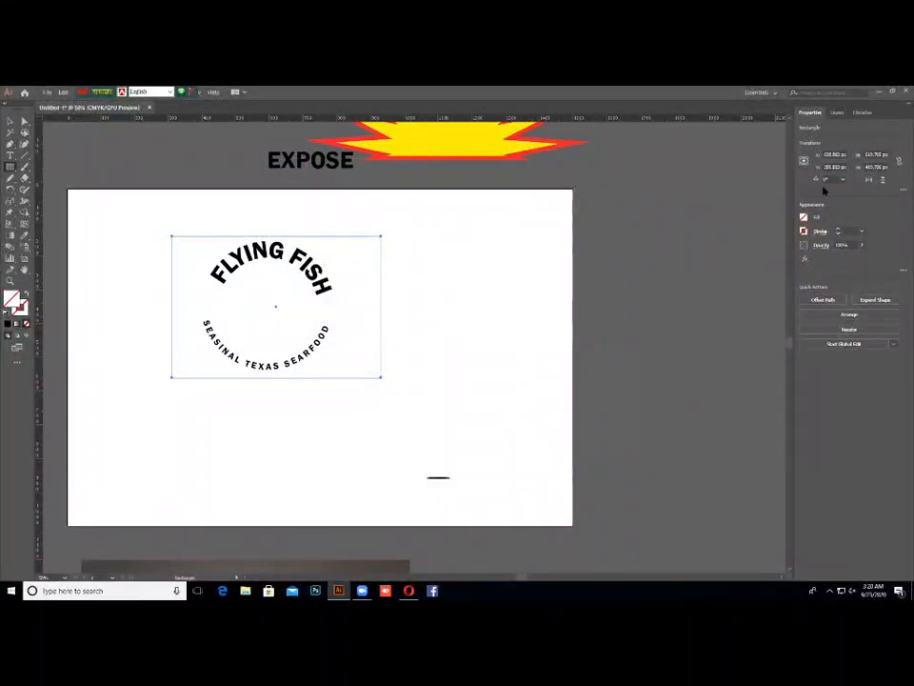
- Try a green fill on the rectangle around the badge and set its fill back to none
{"action": "left_click", "coordinate": [805, 218]}
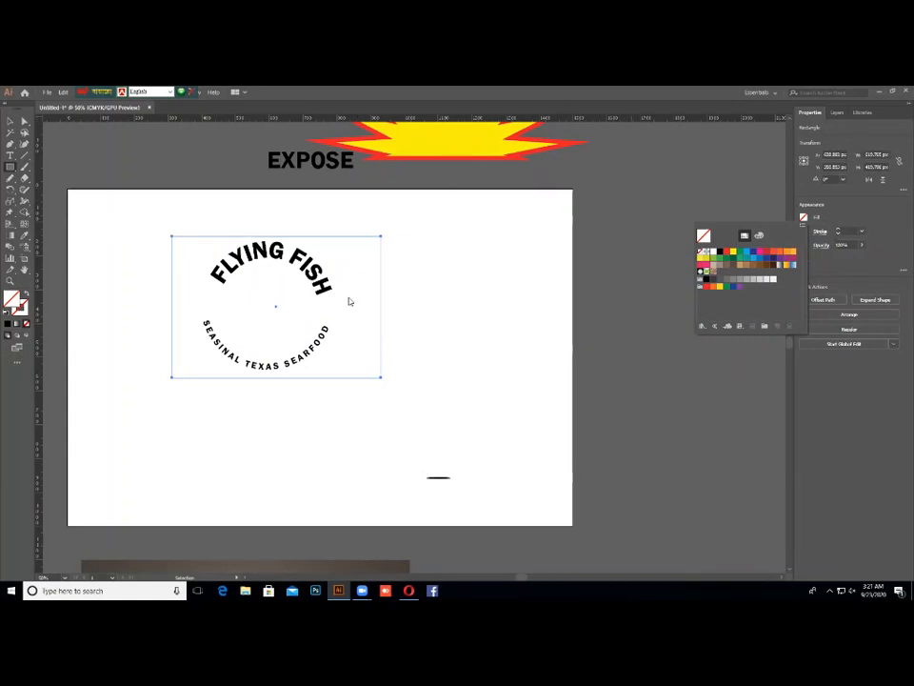
{"action": "left_click", "coordinate": [745, 256]}
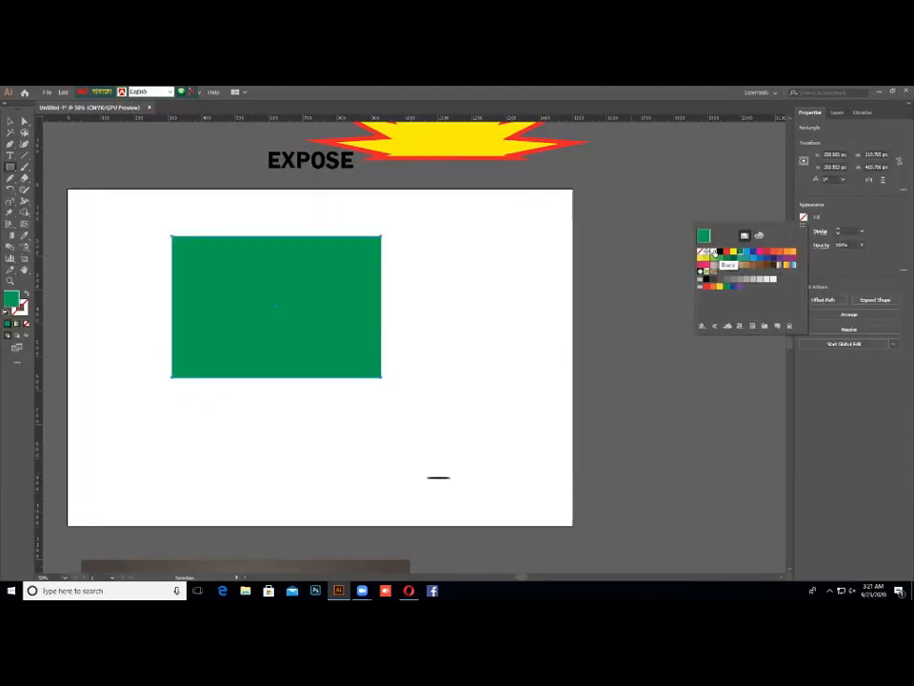
{"action": "left_click", "coordinate": [703, 251]}
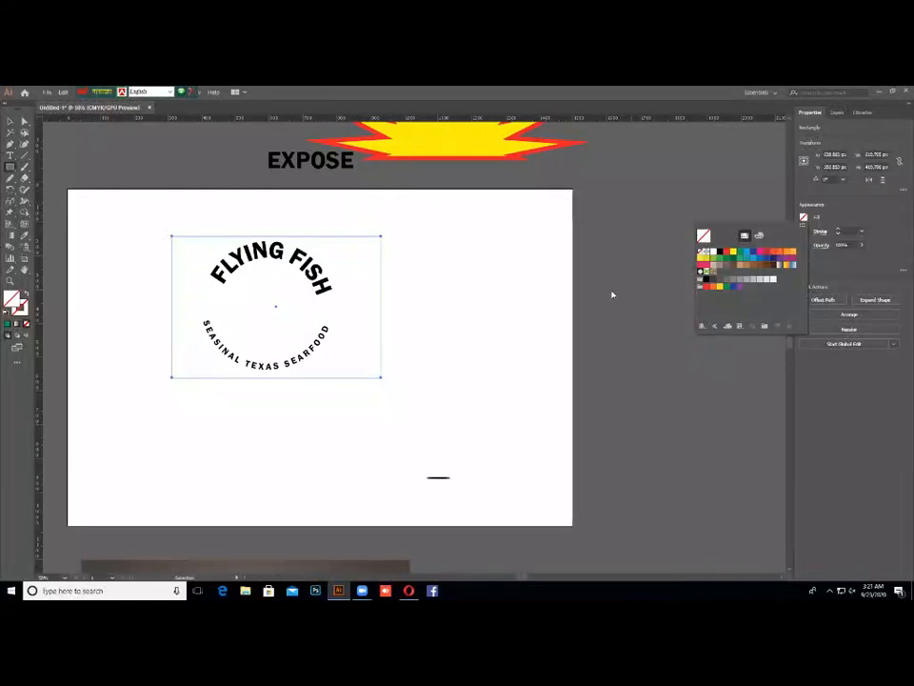
{"action": "left_click", "coordinate": [433, 317]}
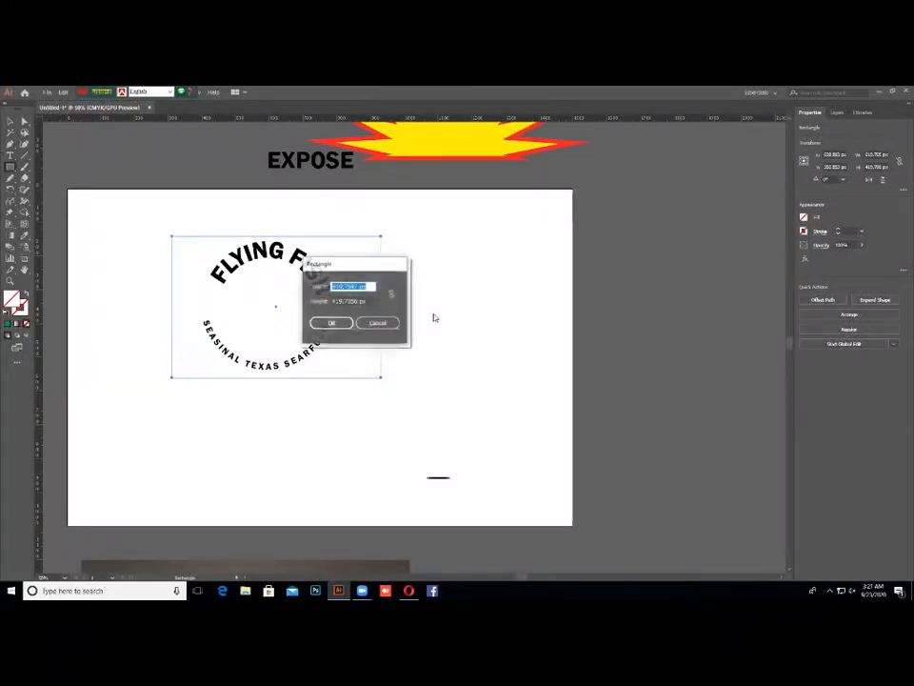
{"action": "left_click", "coordinate": [377, 323]}
- Add a horizontal guide across the badge at the lower end of the FLYING FISH lettering
{"action": "left_click", "coordinate": [25, 122]}
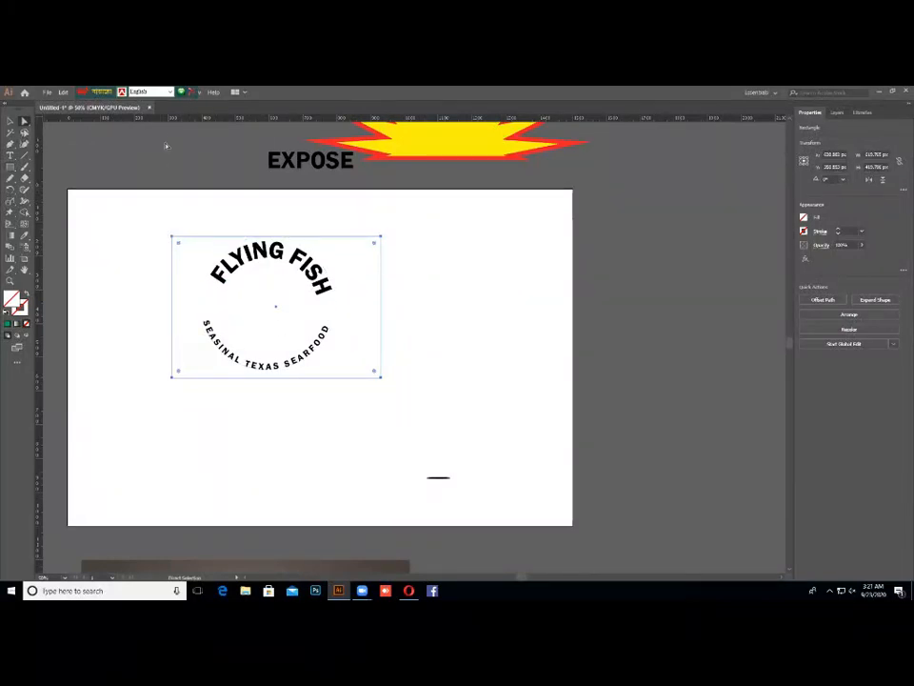
{"action": "left_click_drag", "start_coordinate": [206, 116], "coordinate": [204, 115]}
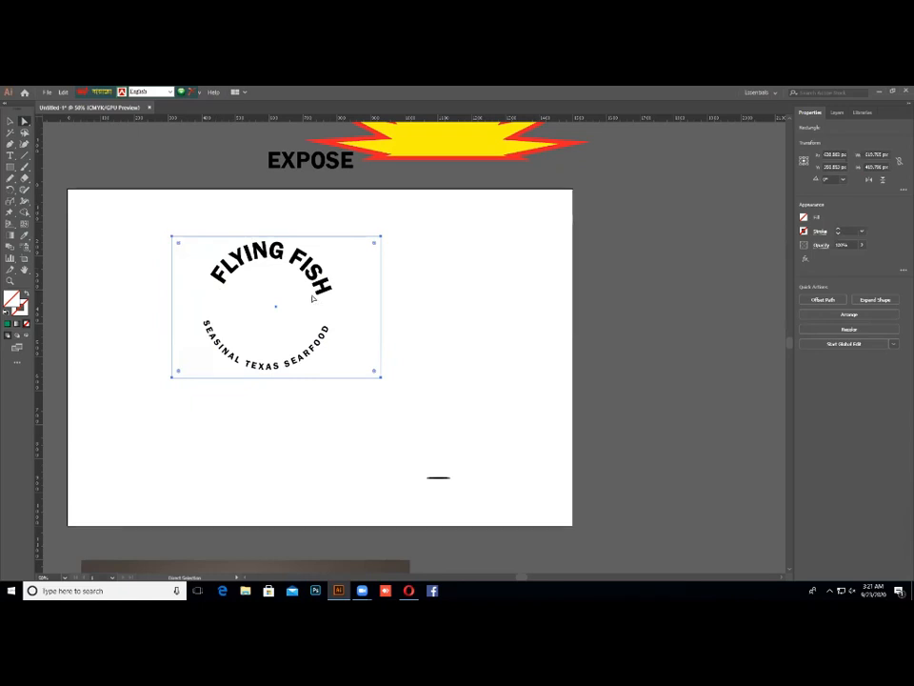
{"action": "left_click_drag", "start_coordinate": [283, 269], "coordinate": [276, 263]}
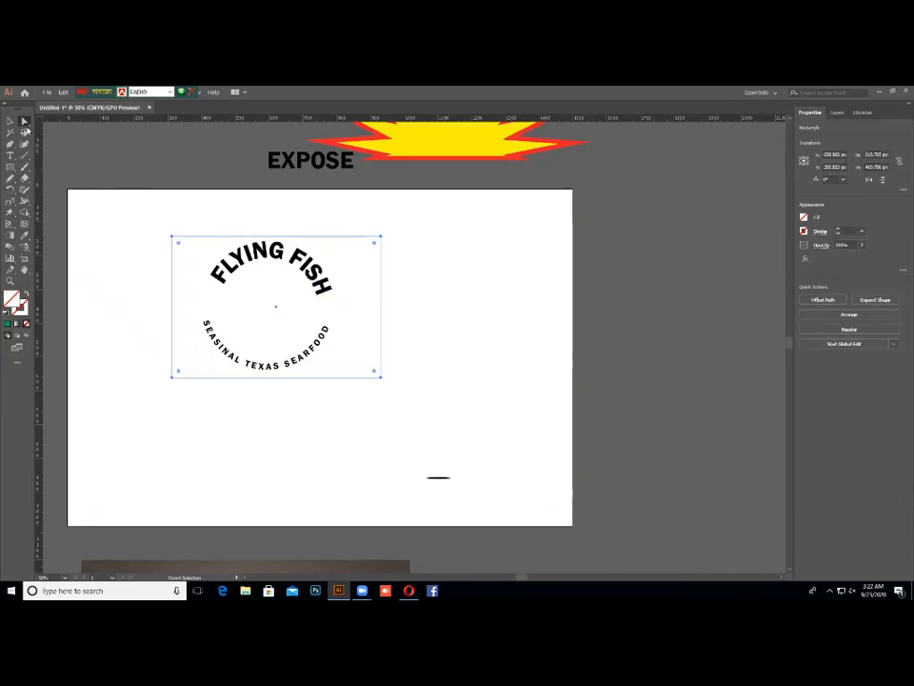
{"action": "left_click_drag", "start_coordinate": [133, 211], "coordinate": [439, 400]}
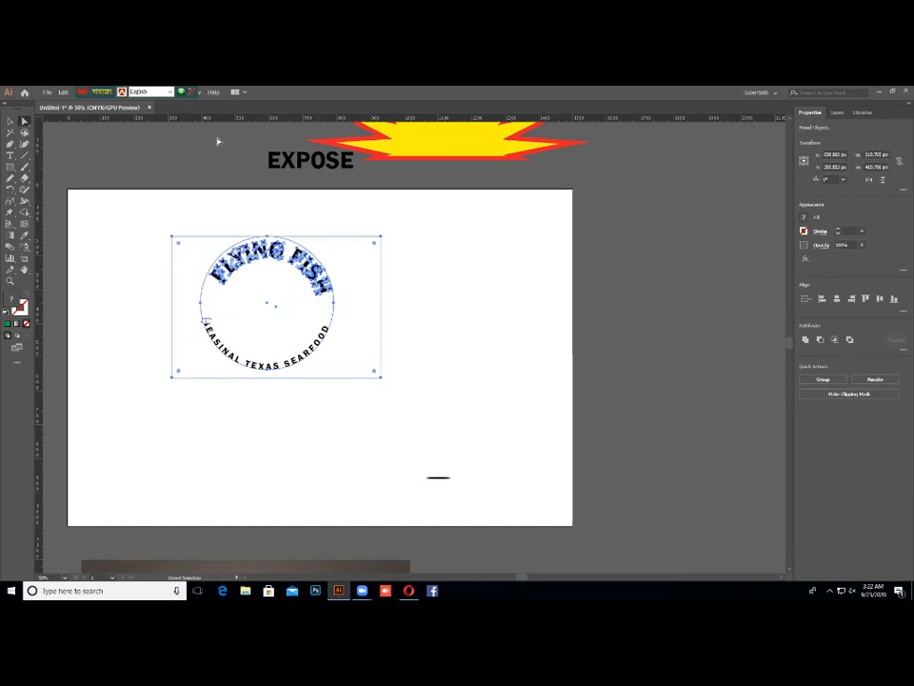
{"action": "left_click_drag", "start_coordinate": [219, 117], "coordinate": [241, 296]}
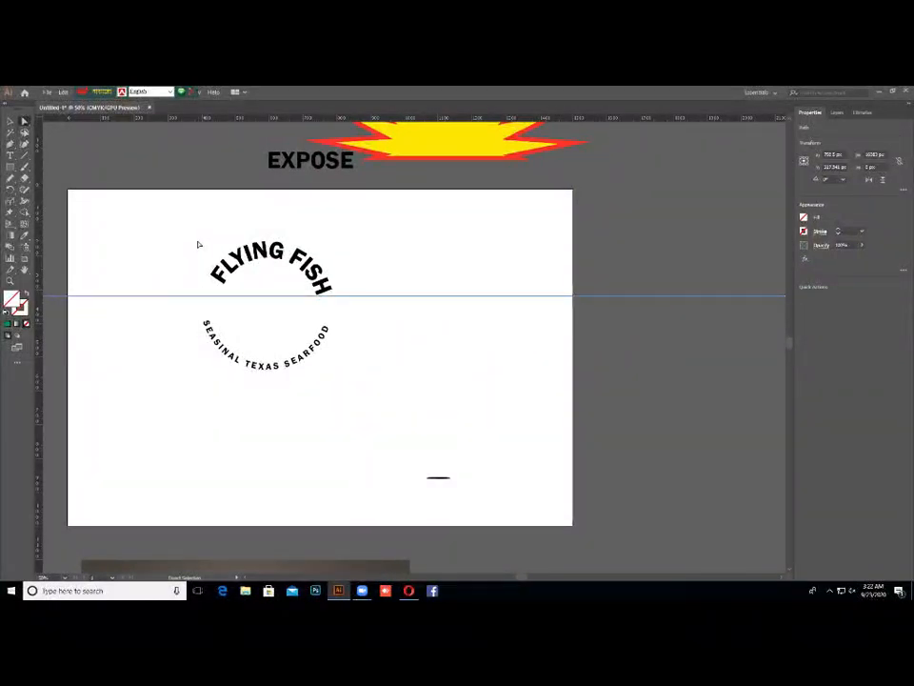
- Select and delete the unfilled rectangle surrounding the FLYING FISH badge
{"action": "left_click", "coordinate": [11, 121]}
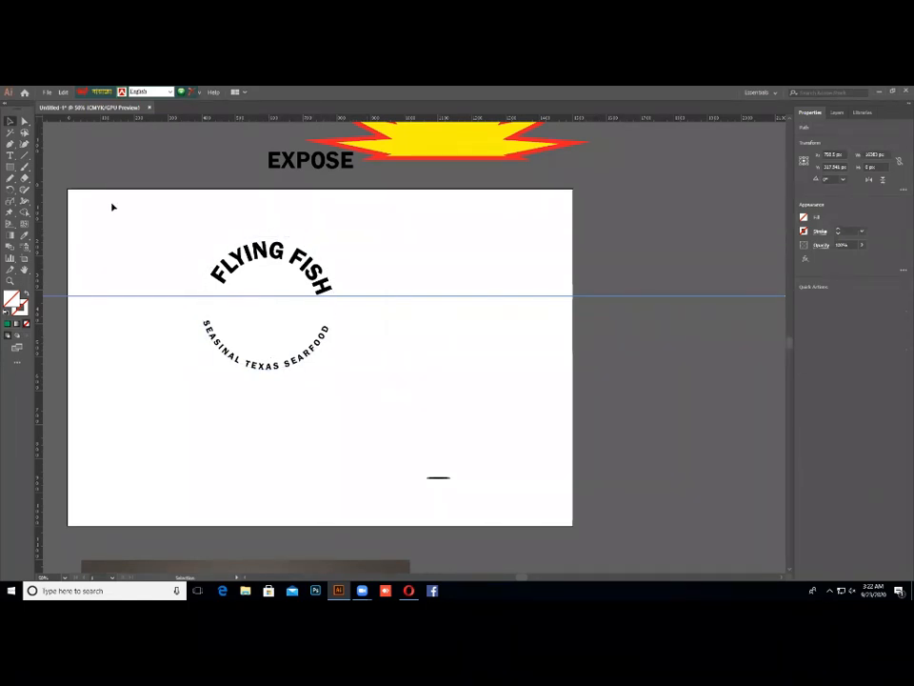
{"action": "left_click", "coordinate": [182, 240]}
{"action": "left_click_drag", "start_coordinate": [182, 240], "coordinate": [380, 395]}
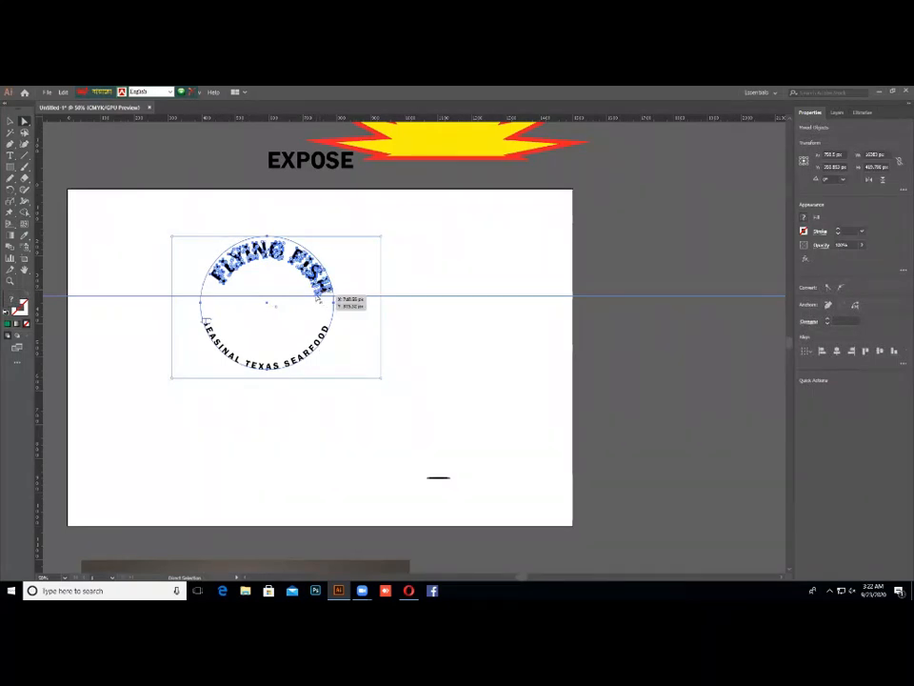
{"action": "left_click", "coordinate": [381, 272]}
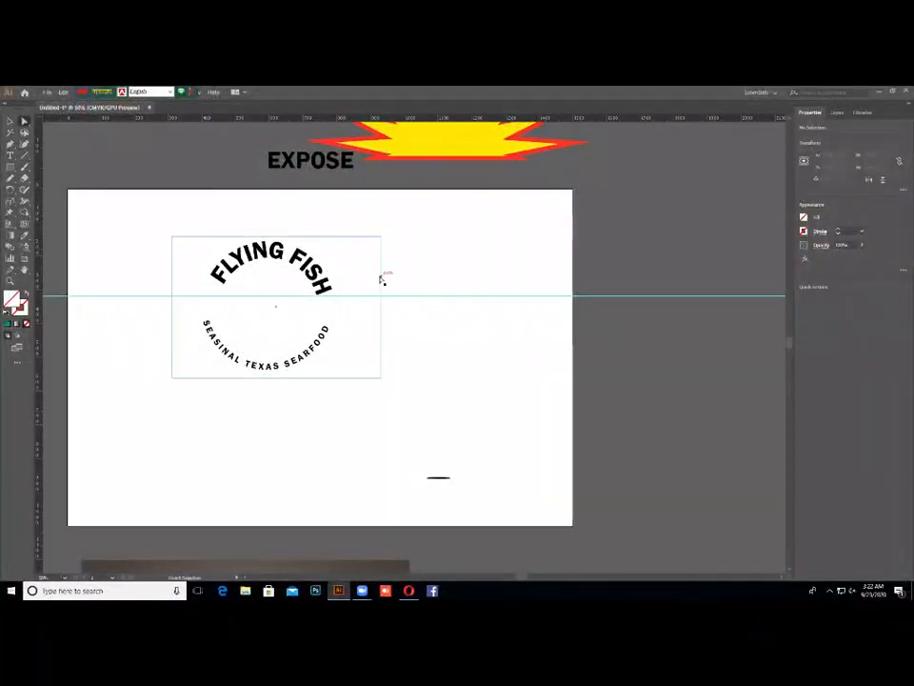
{"action": "left_click", "coordinate": [381, 278]}
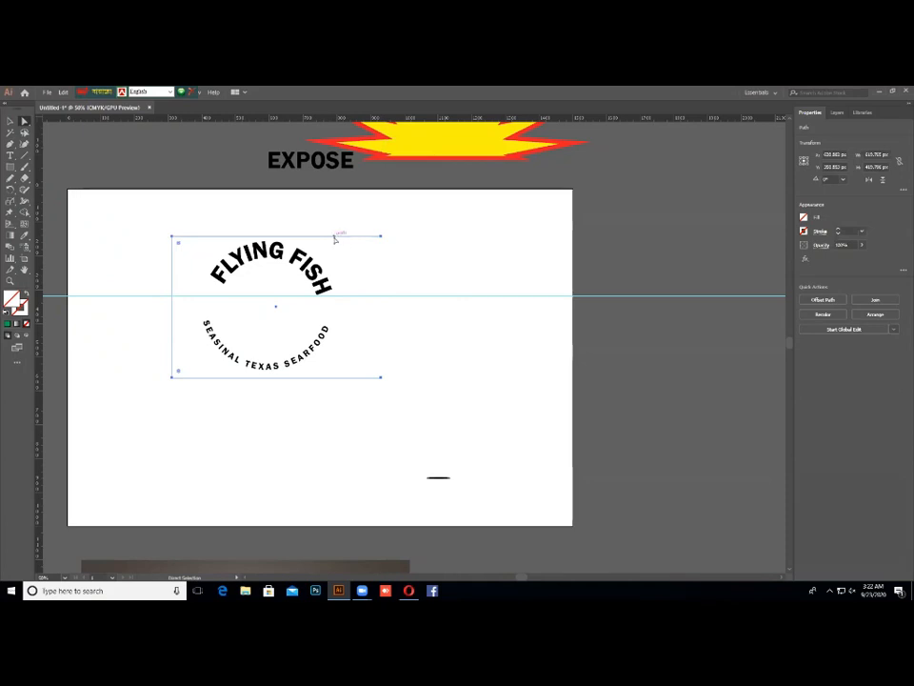
{"action": "left_click", "coordinate": [363, 378]}
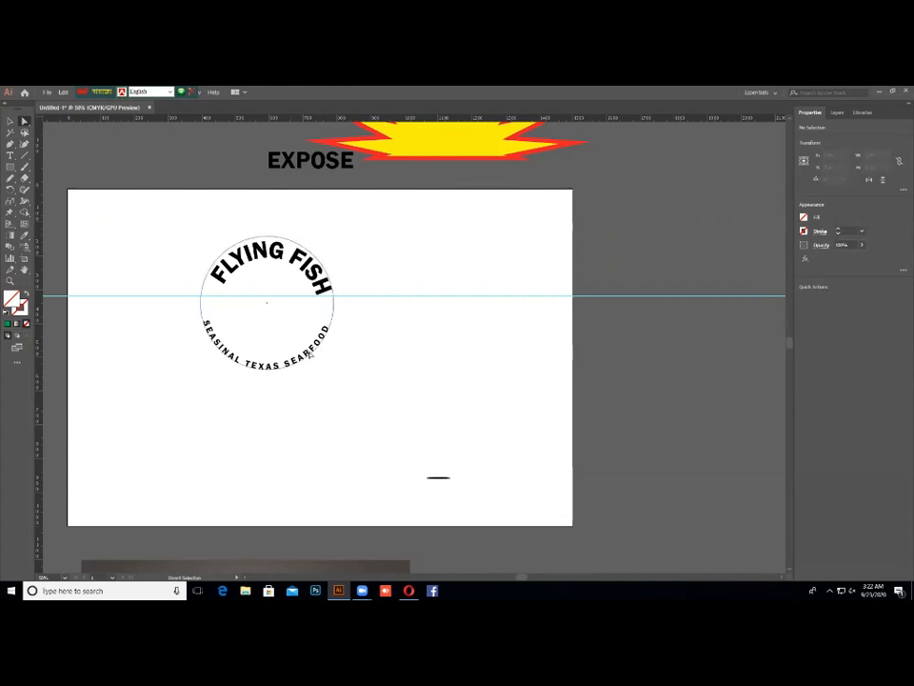
- Select the badge's lettering and circular text path without the guide and shift them very slightly
{"action": "left_click_drag", "start_coordinate": [187, 238], "coordinate": [366, 372]}
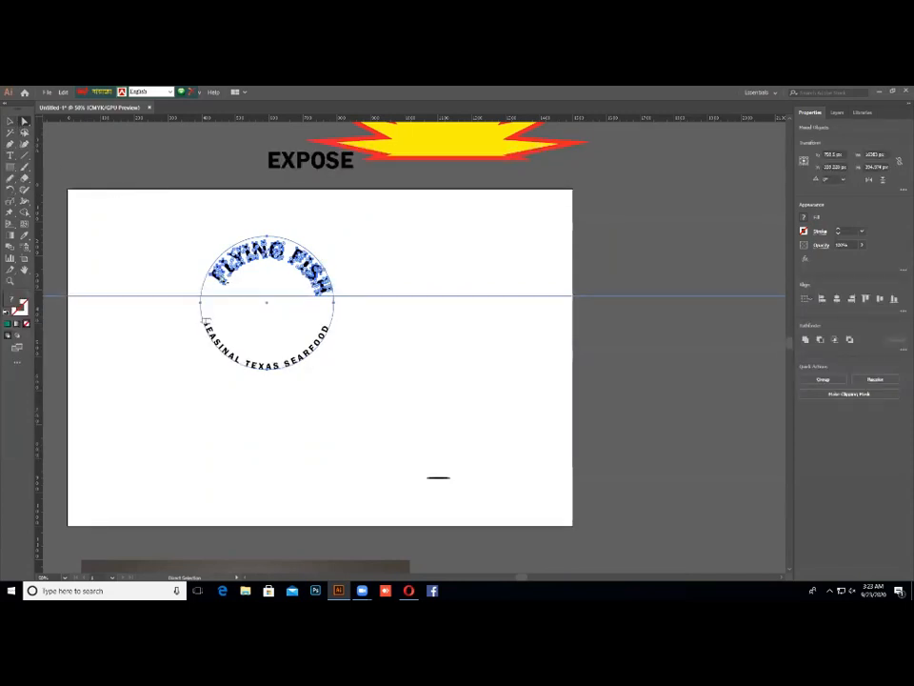
{"action": "left_click_drag", "start_coordinate": [226, 262], "coordinate": [231, 265]}
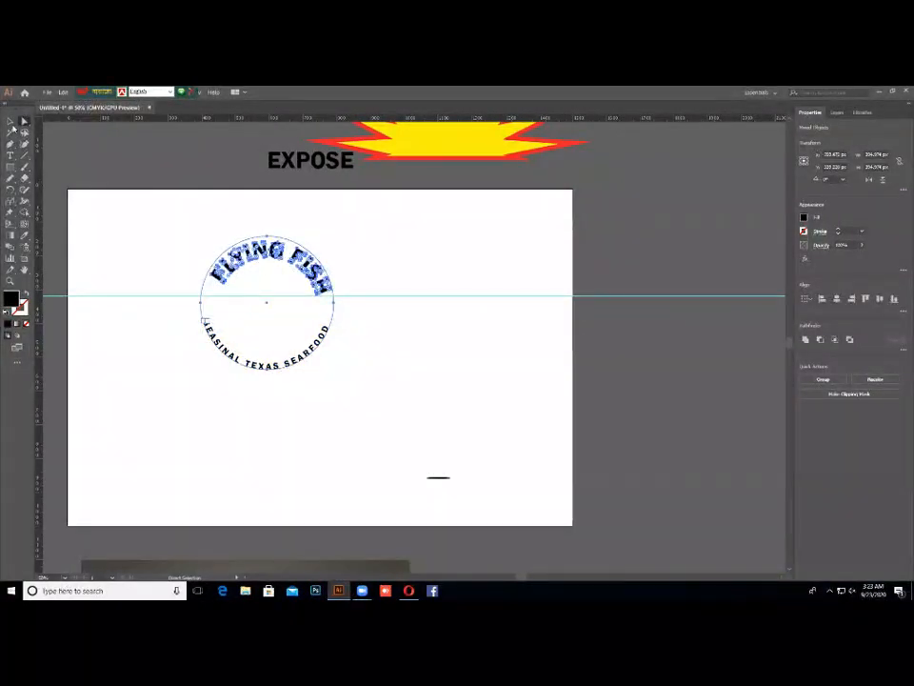
{"action": "left_click", "coordinate": [11, 122]}
{"action": "mouse_move", "coordinate": [225, 265]}
{"action": "left_mouse_down"}
{"action": "mouse_move", "coordinate": [221, 255]}
{"action": "mouse_move", "coordinate": [230, 255]}
{"action": "mouse_move", "coordinate": [232, 269]}
{"action": "left_mouse_up"}
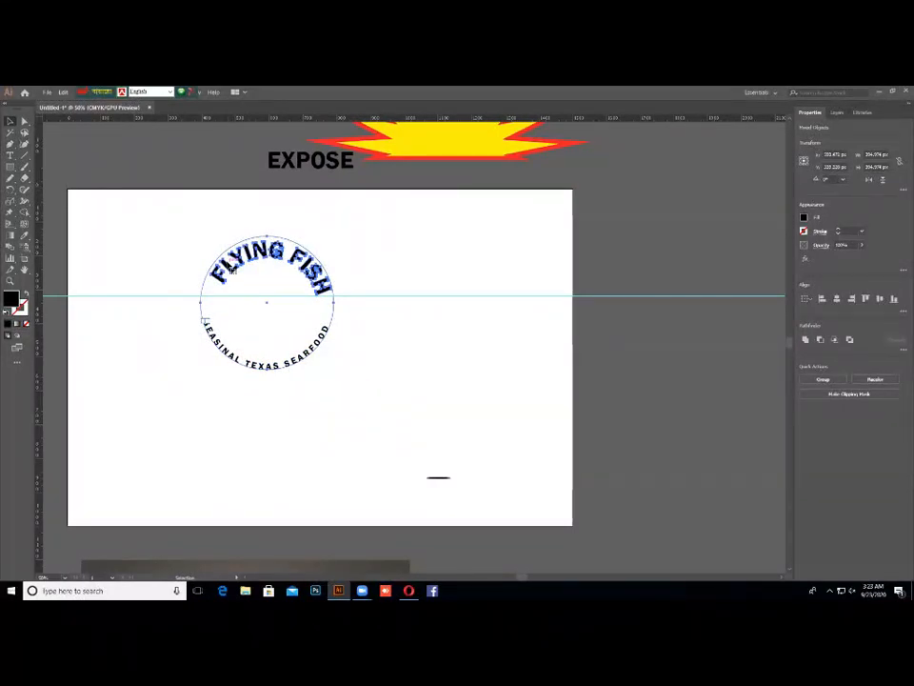
{"action": "left_click_drag", "start_coordinate": [228, 265], "coordinate": [227, 265]}
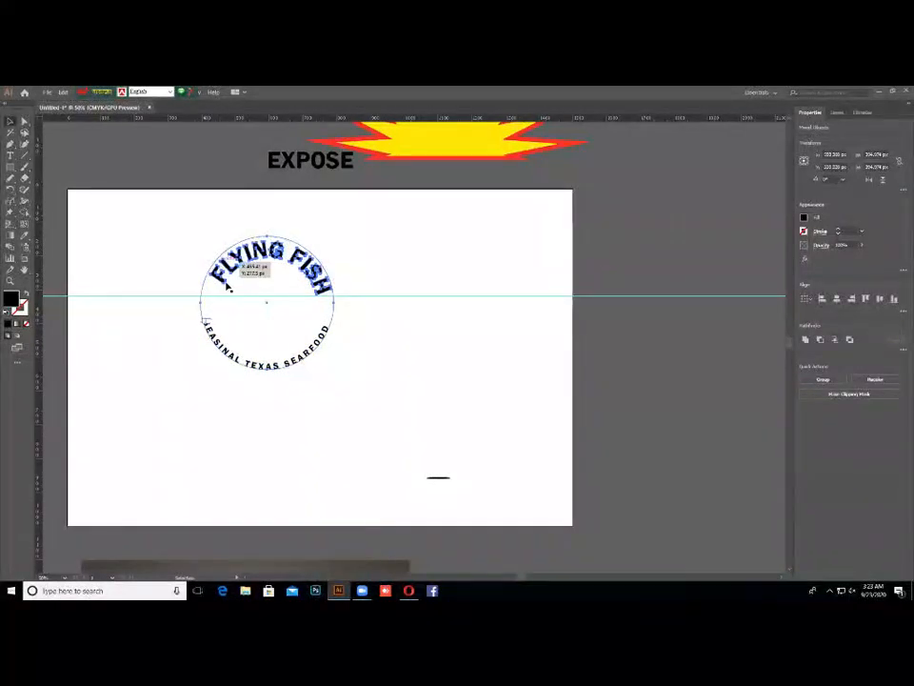
- Move both curved lines of the badge, FLYING FISH and SEASINAL TEXAS SEARFOOD, slightly to the right
{"action": "scroll", "coordinate": [229, 287], "scroll_direction": "down", "scroll_amount": 1}
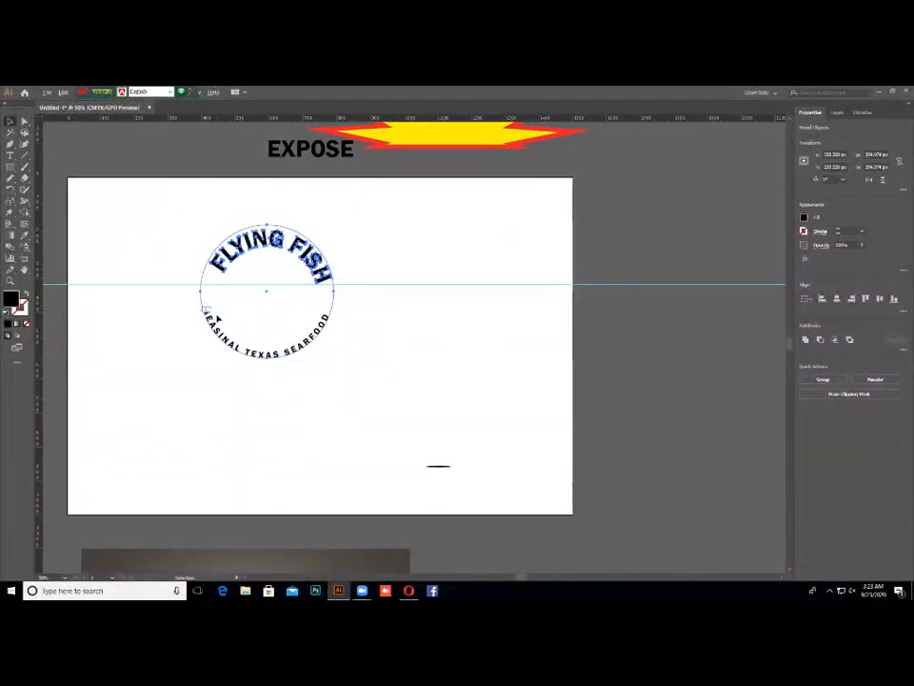
{"action": "key", "text": "ctrl+="}
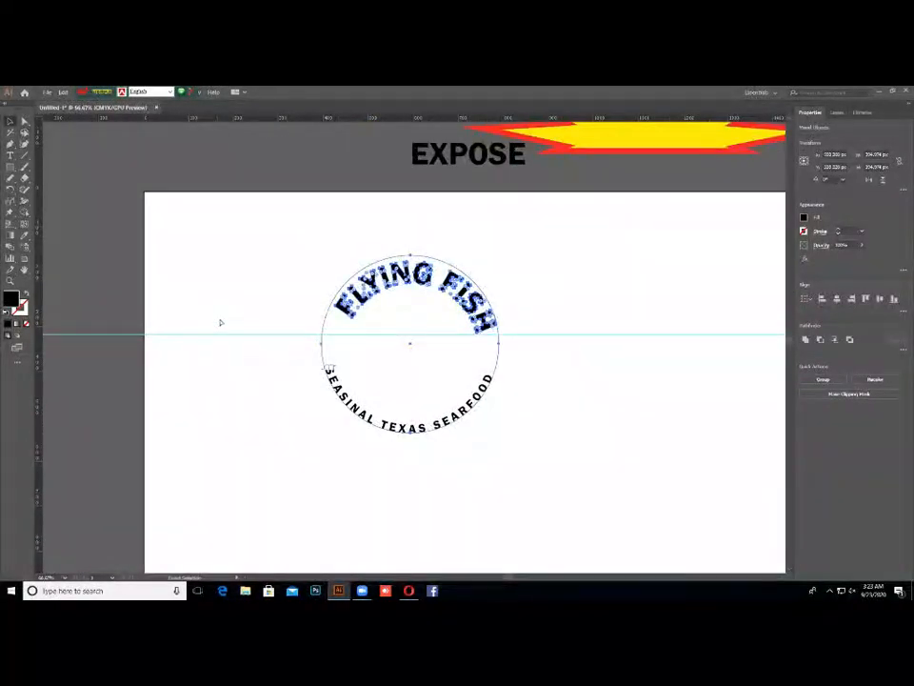
{"action": "key", "text": "ctrl+="}
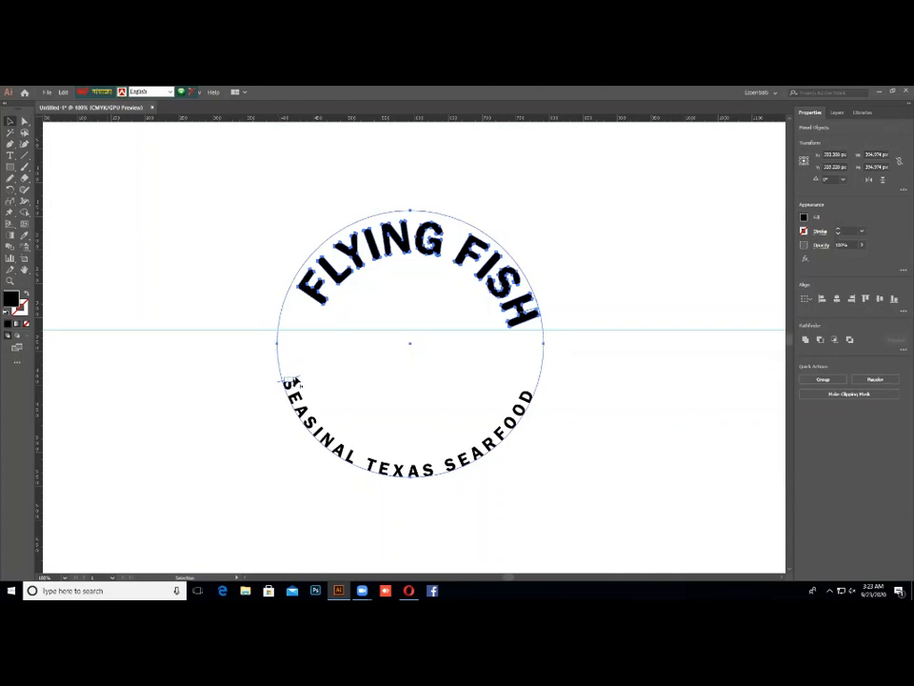
{"action": "left_click", "coordinate": [237, 245]}
{"action": "left_click", "coordinate": [525, 319]}
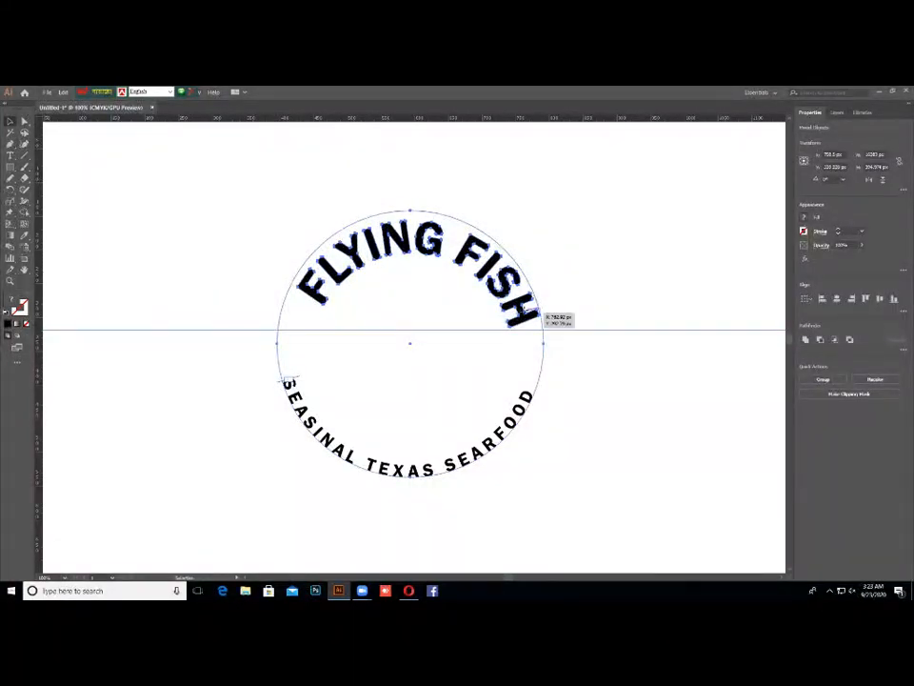
{"action": "mouse_move", "coordinate": [535, 312]}
{"action": "left_mouse_down"}
{"action": "mouse_move", "coordinate": [538, 297]}
{"action": "mouse_move", "coordinate": [536, 304]}
{"action": "left_mouse_up"}
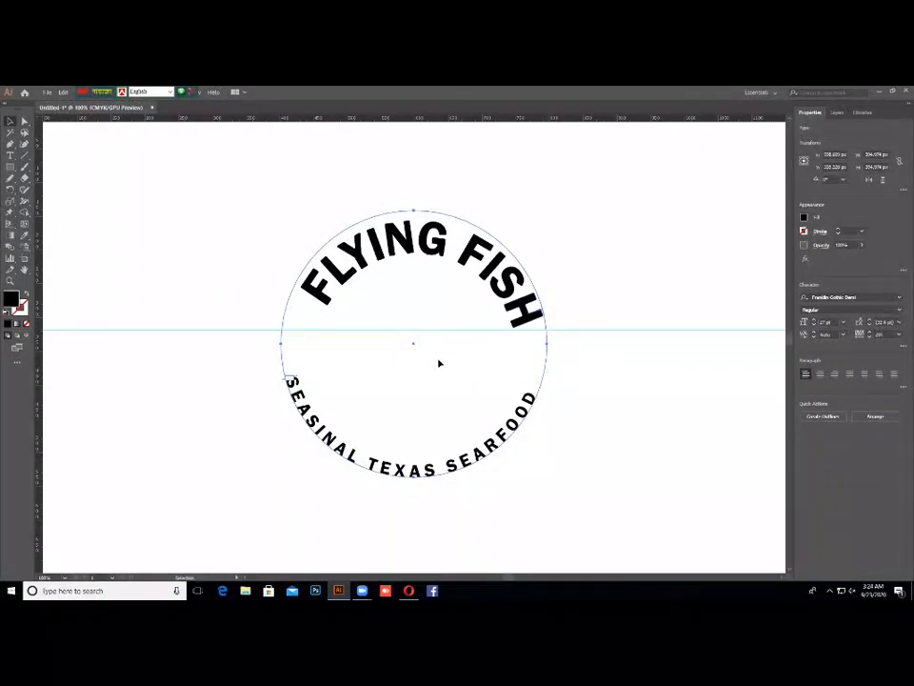
- Delete the horizontal guide crossing the badge and select the circular SEASINAL TEXAS SEARFOOD text
{"action": "left_click", "coordinate": [360, 329]}
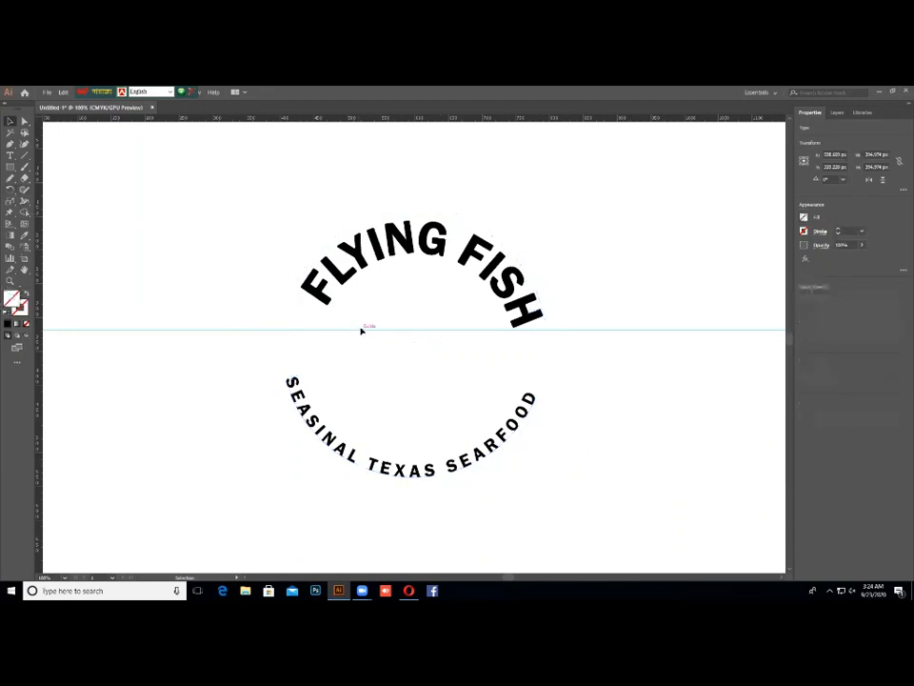
{"action": "key", "text": "Delete"}
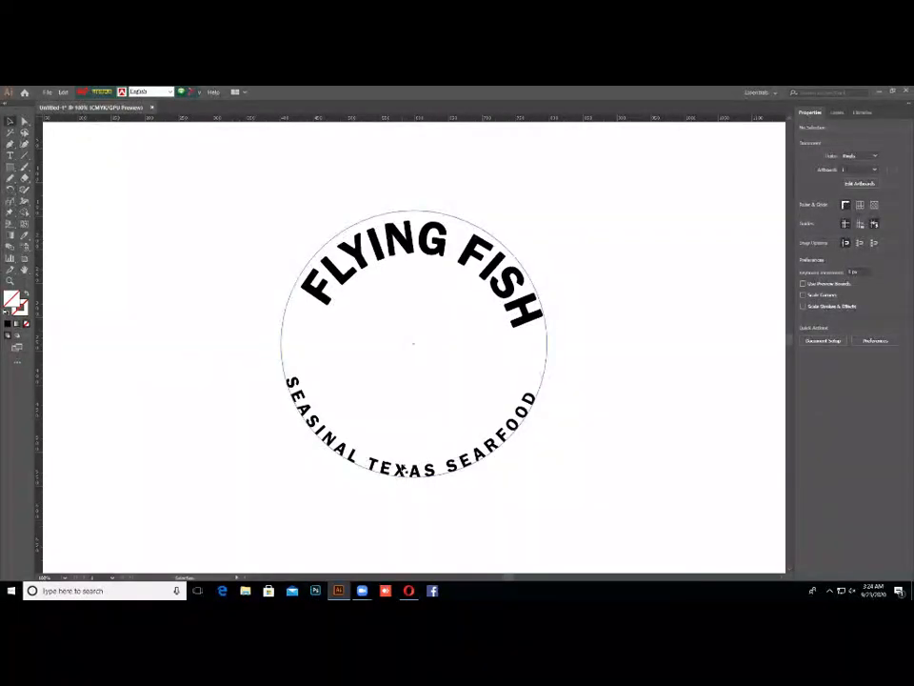
{"action": "left_click", "coordinate": [296, 347]}
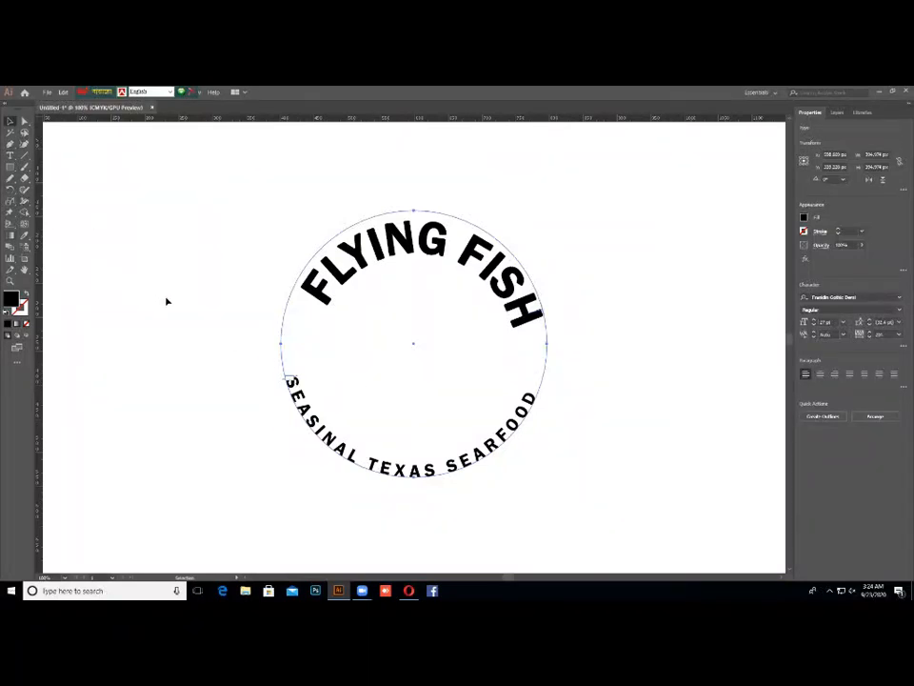
- Convert the curved SEASINAL TEXAS SEARFOOD text to outlines and shift it slightly to the left
{"action": "right_click", "coordinate": [390, 362]}
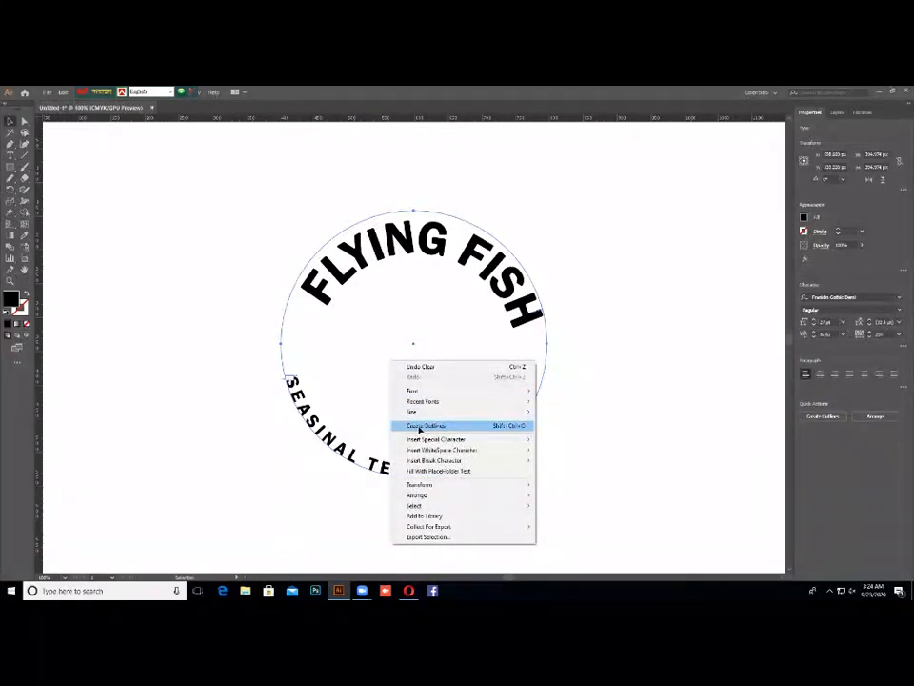
{"action": "left_click", "coordinate": [420, 426]}
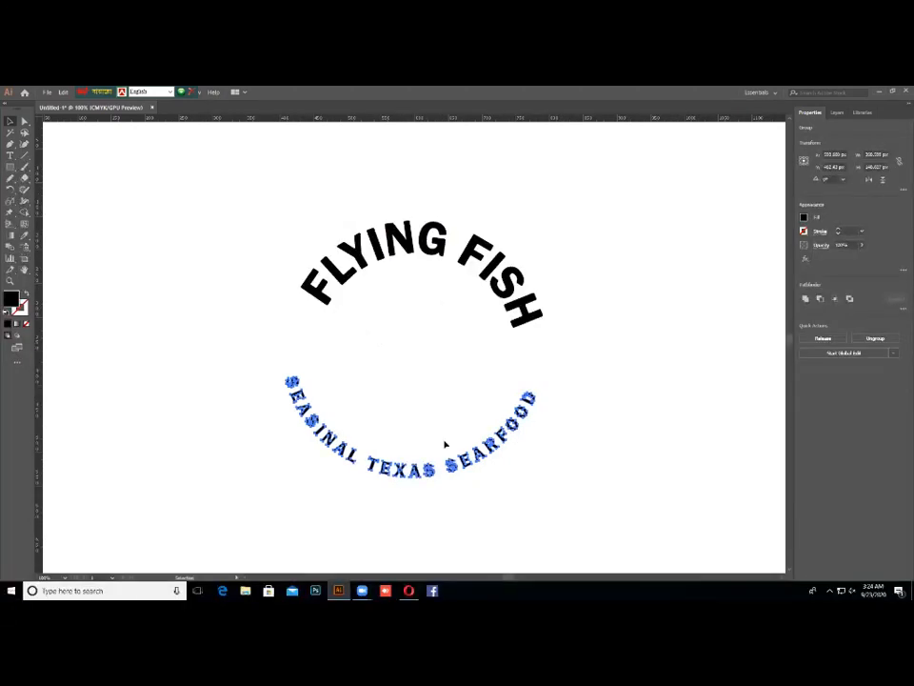
{"action": "mouse_move", "coordinate": [479, 453]}
{"action": "left_mouse_down"}
{"action": "mouse_move", "coordinate": [490, 456]}
{"action": "mouse_move", "coordinate": [486, 448]}
{"action": "left_mouse_up"}
{"action": "left_click_drag", "start_coordinate": [427, 439], "coordinate": [415, 443]}
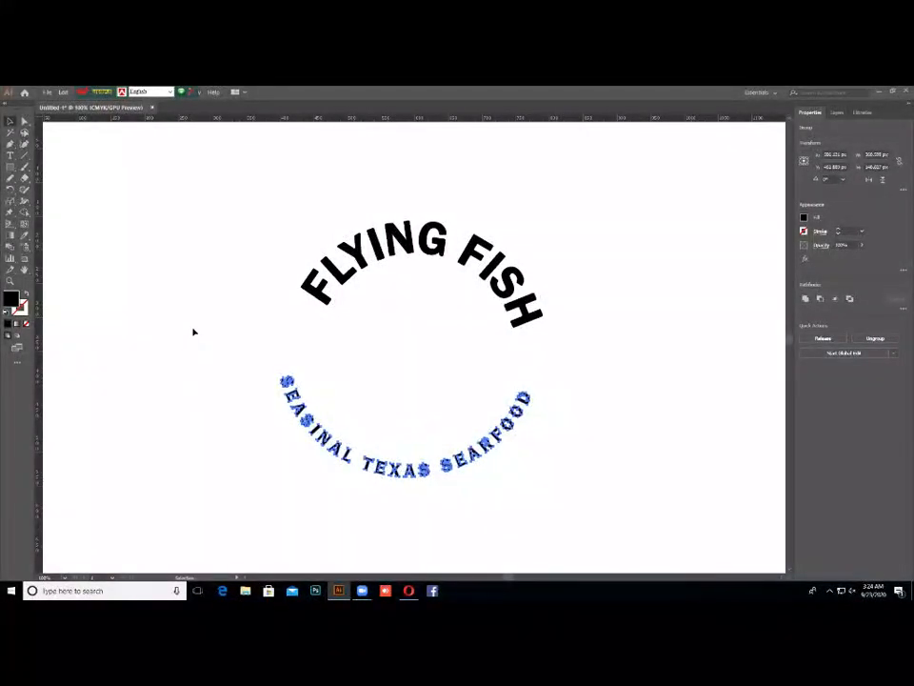
- Select both curved lines of the badge and move them together slightly right and up
{"action": "left_click_drag", "start_coordinate": [205, 221], "coordinate": [584, 486]}
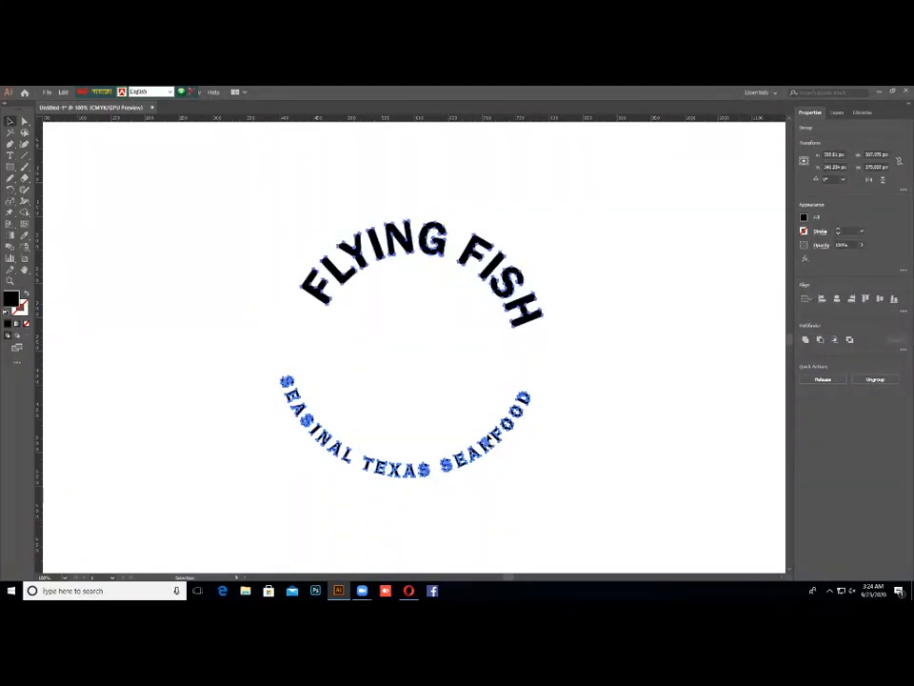
{"action": "left_click_drag", "start_coordinate": [245, 258], "coordinate": [606, 483]}
{"action": "left_click_drag", "start_coordinate": [501, 437], "coordinate": [512, 440]}
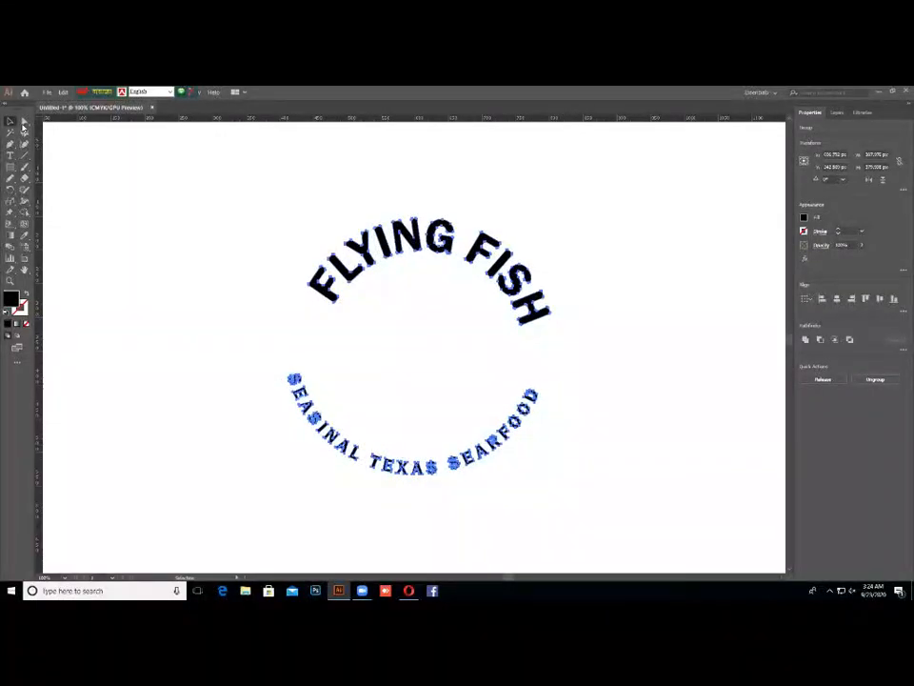
- Place a horizontal guide across the badge just below the FLYING FISH lettering using Direct Selection
{"action": "left_click", "coordinate": [25, 122]}
{"action": "left_click_drag", "start_coordinate": [315, 120], "coordinate": [379, 324]}
{"action": "left_click", "coordinate": [380, 328]}
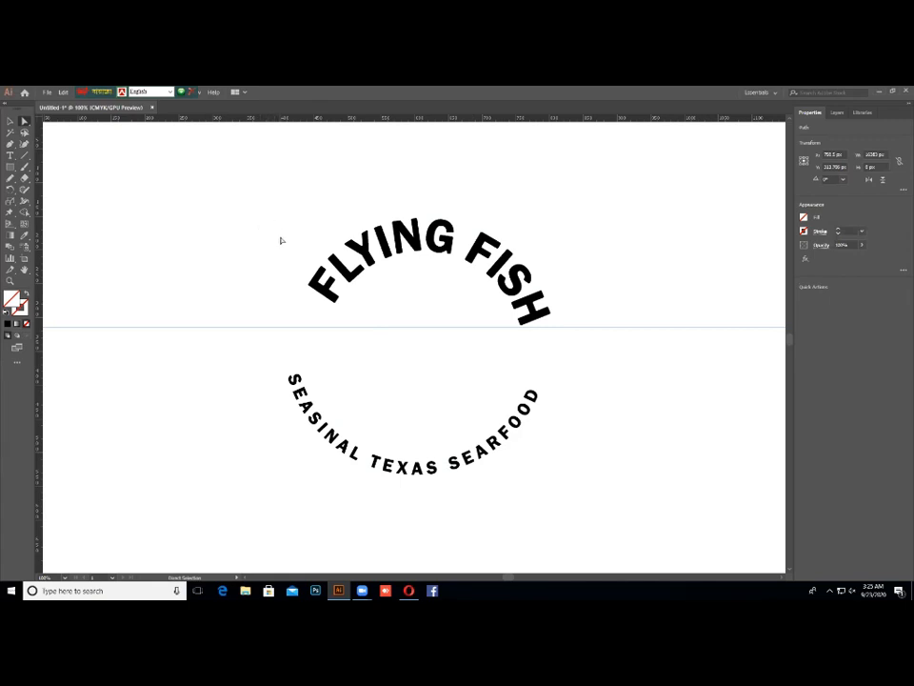
- Select only the FLYING FISH lettering and shift it slightly to the left
{"action": "left_click_drag", "start_coordinate": [292, 237], "coordinate": [562, 326]}
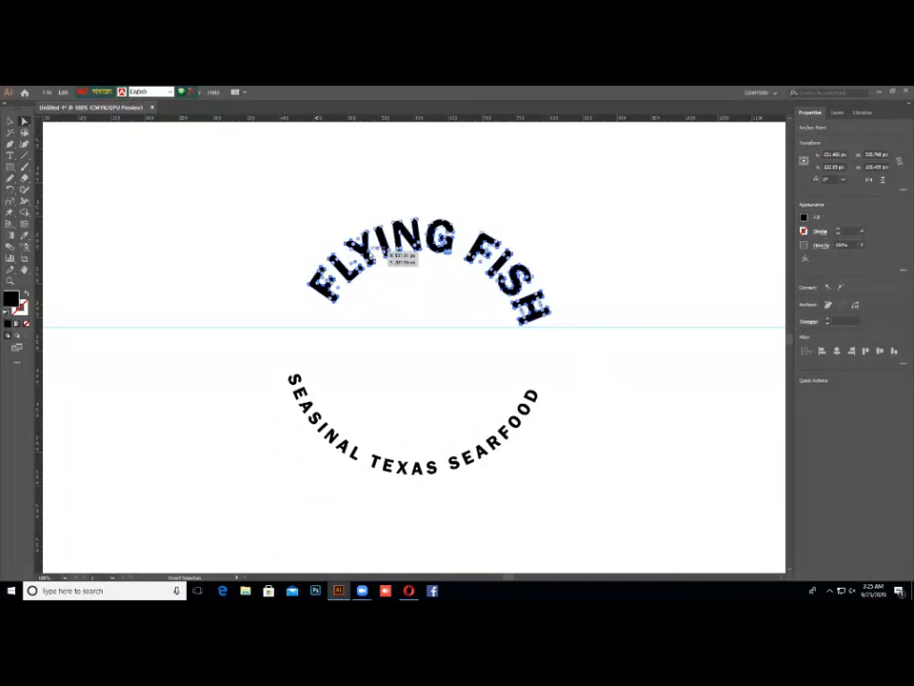
{"action": "mouse_move", "coordinate": [391, 252]}
{"action": "left_mouse_down"}
{"action": "mouse_move", "coordinate": [402, 257]}
{"action": "mouse_move", "coordinate": [379, 255]}
{"action": "left_mouse_up"}
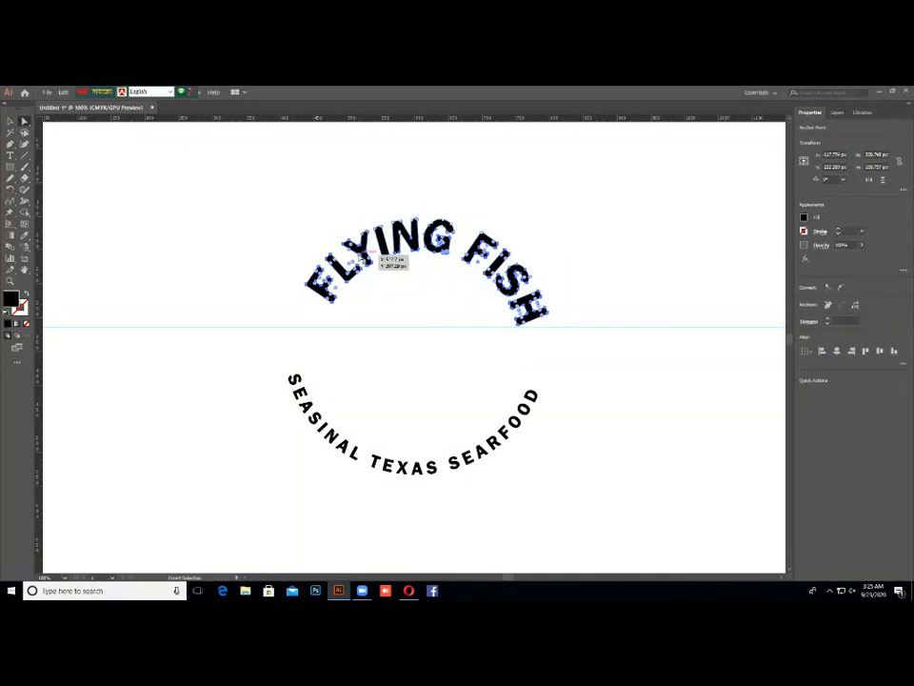
{"action": "left_click", "coordinate": [10, 121]}
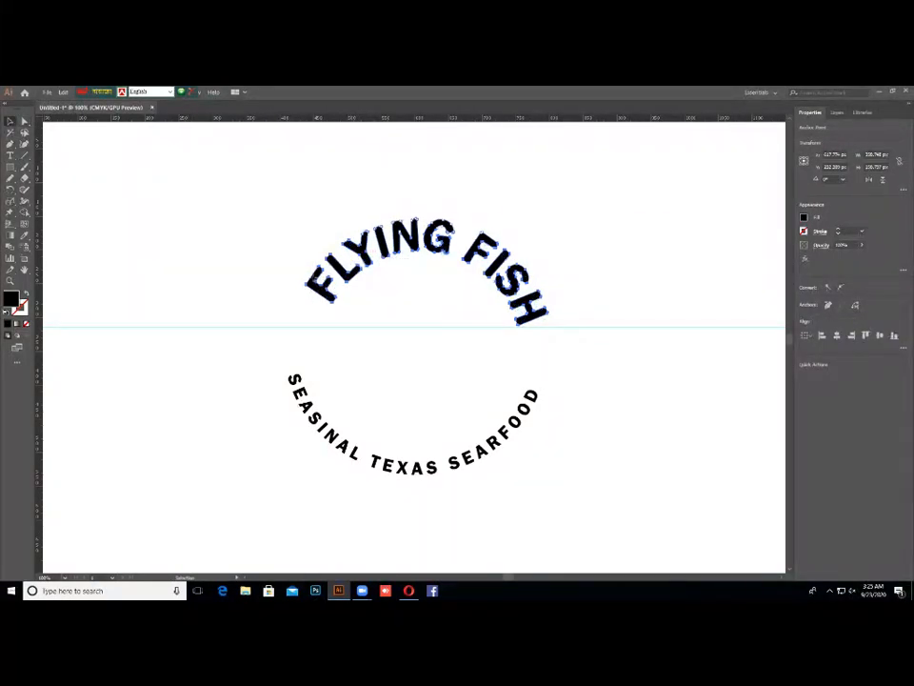
- Fine-tune the horizontal position of the FLYING FISH lettering, nudging it left in small increments
{"action": "mouse_move", "coordinate": [315, 283]}
{"action": "left_mouse_down"}
{"action": "mouse_move", "coordinate": [340, 278]}
{"action": "mouse_move", "coordinate": [299, 282]}
{"action": "mouse_move", "coordinate": [324, 284]}
{"action": "mouse_move", "coordinate": [312, 303]}
{"action": "left_mouse_up"}
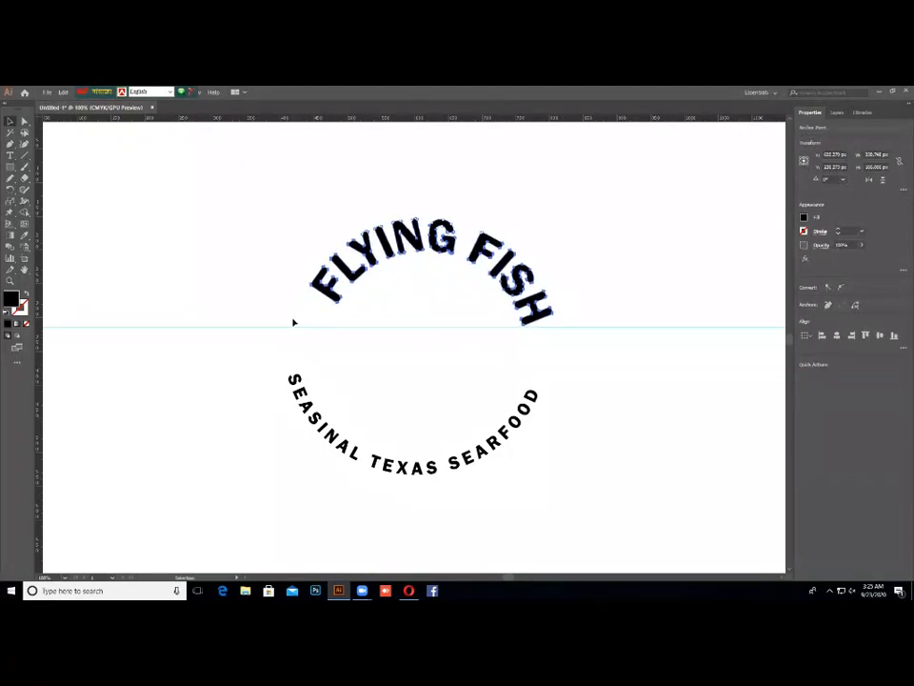
{"action": "key", "text": "Left"}
{"action": "key", "text": "Left"}
{"action": "key", "text": "Left"}
{"action": "key", "text": "Left"}
{"action": "key", "text": "Left"}
{"action": "key", "text": "Left"}
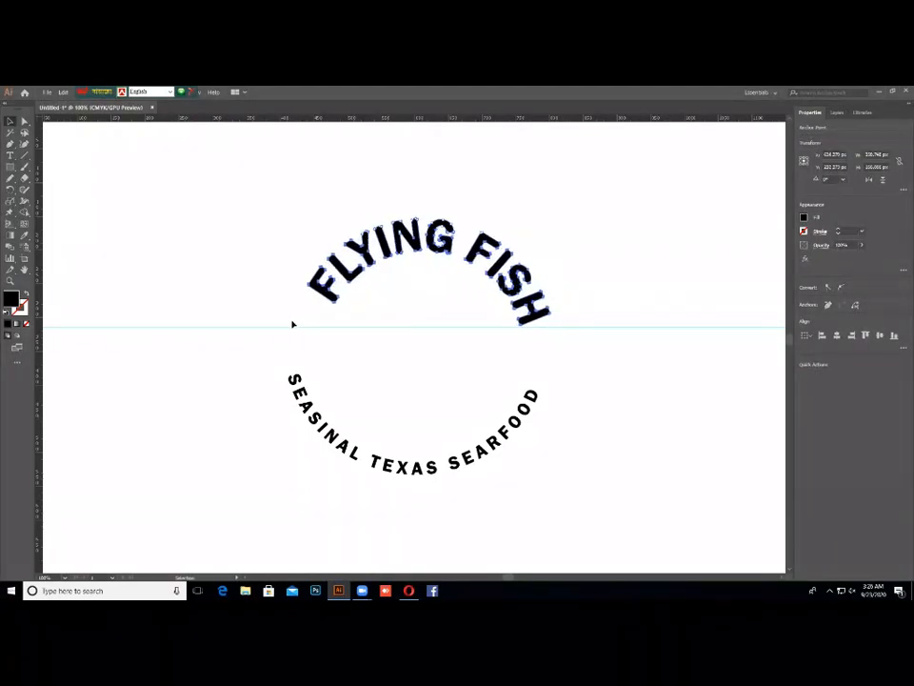
{"action": "key", "text": "Left"}
{"action": "key", "text": "Left"}
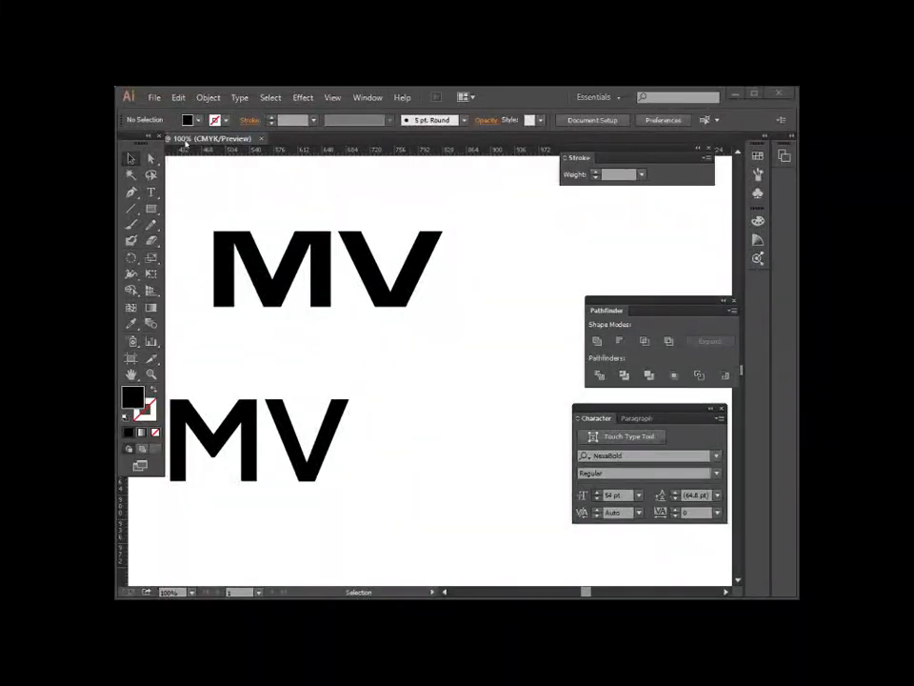
- Try out drawing a black square beside the lower MV and rotating it into a diamond, and delete it
{"action": "left_click", "coordinate": [150, 207]}
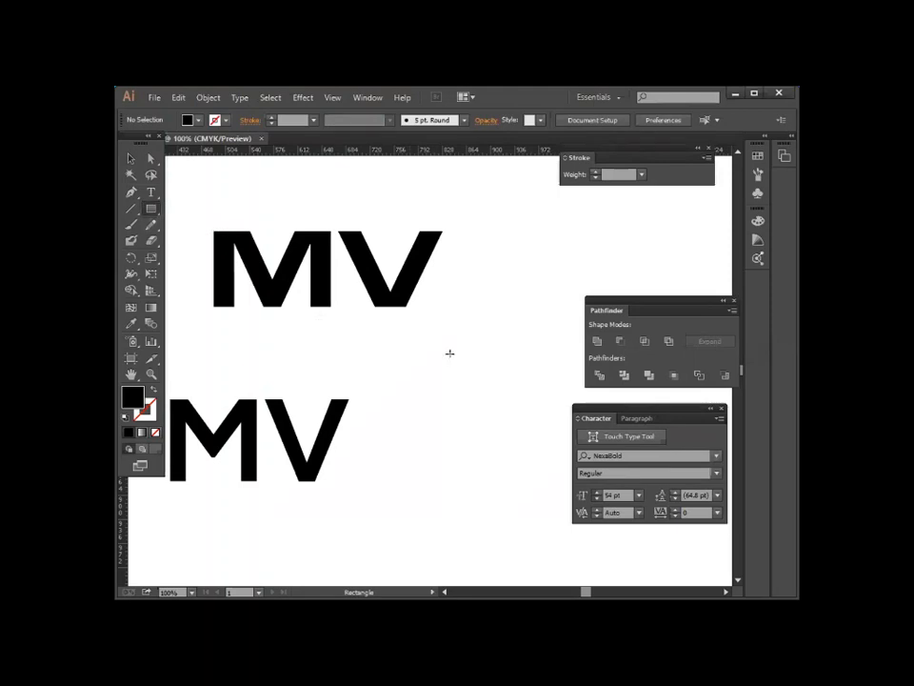
{"action": "mouse_move", "coordinate": [450, 353]}
{"action": "left_mouse_down"}
{"action": "mouse_move", "coordinate": [498, 400]}
{"action": "mouse_move", "coordinate": [484, 405]}
{"action": "left_mouse_up"}
{"action": "left_click", "coordinate": [131, 158]}
{"action": "left_click", "coordinate": [353, 411]}
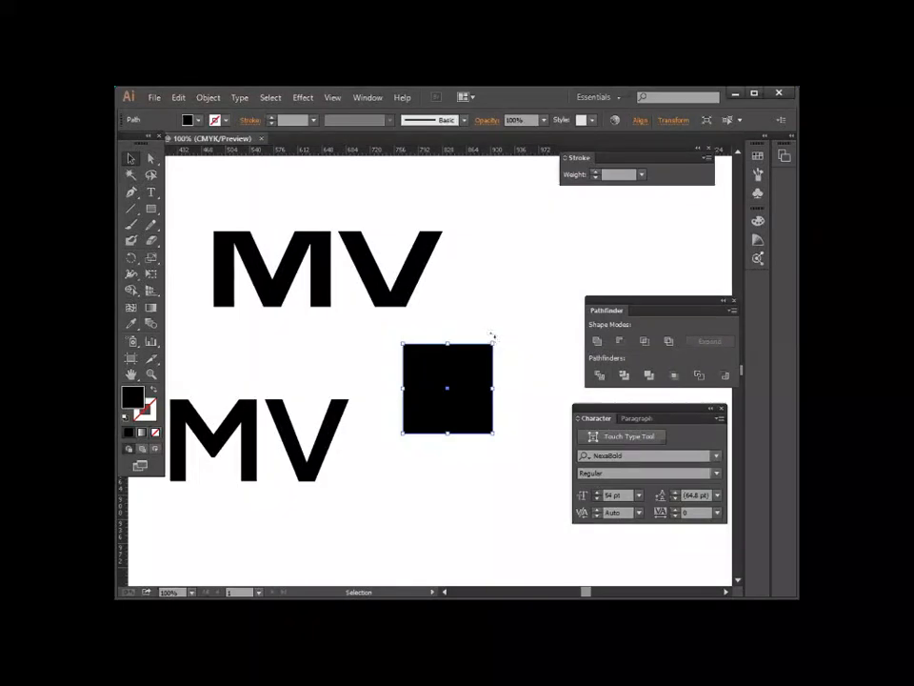
{"action": "left_click_drag", "start_coordinate": [493, 435], "coordinate": [432, 490]}
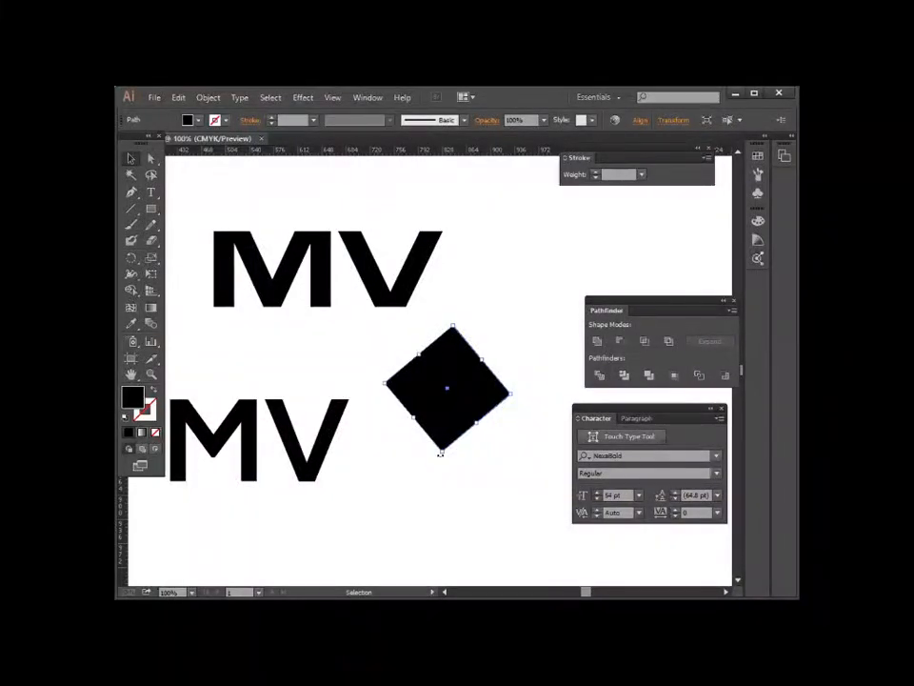
{"action": "left_click_drag", "start_coordinate": [427, 448], "coordinate": [461, 467]}
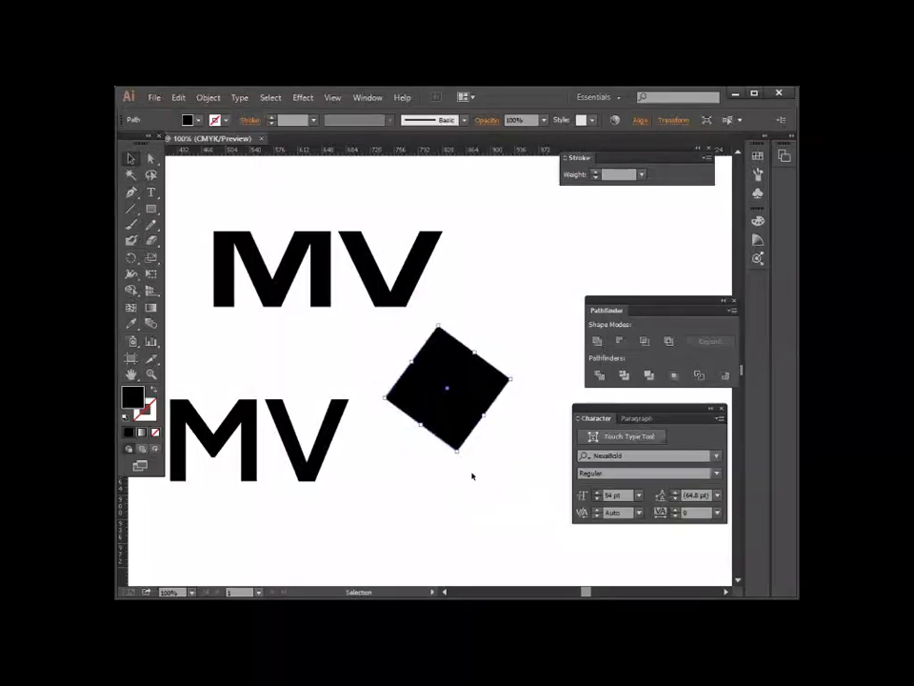
{"action": "key", "text": "Delete"}
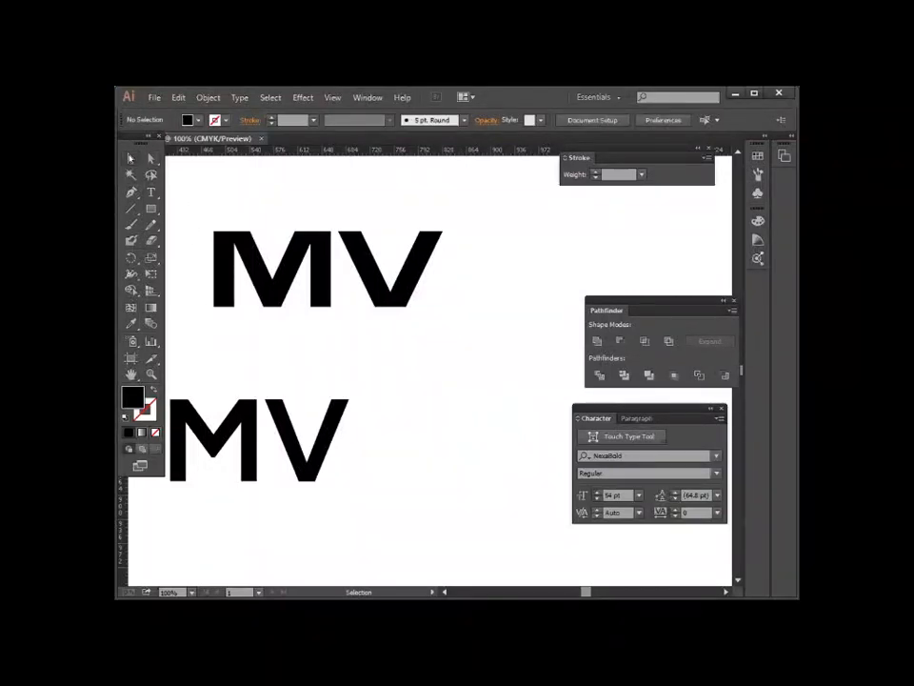
- Draw a larger black square below the wide MV, turn it into a diamond as a trial, and delete it
{"action": "left_click", "coordinate": [151, 209]}
{"action": "left_click_drag", "start_coordinate": [425, 375], "coordinate": [493, 441]}
{"action": "key", "text": "v"}
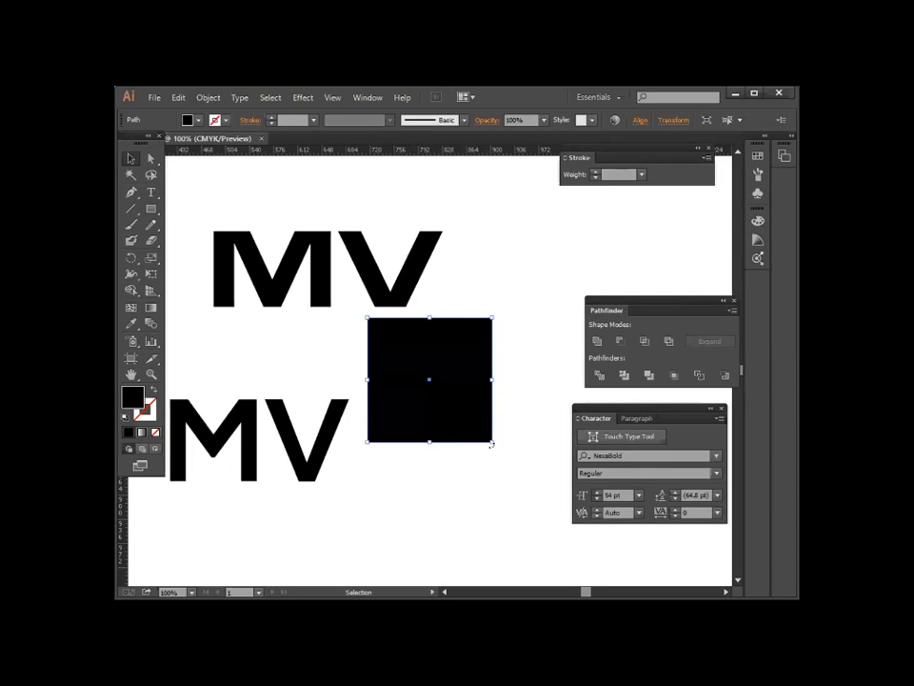
{"action": "left_click_drag", "start_coordinate": [492, 444], "coordinate": [474, 466]}
{"action": "left_click_drag", "start_coordinate": [430, 404], "coordinate": [475, 425]}
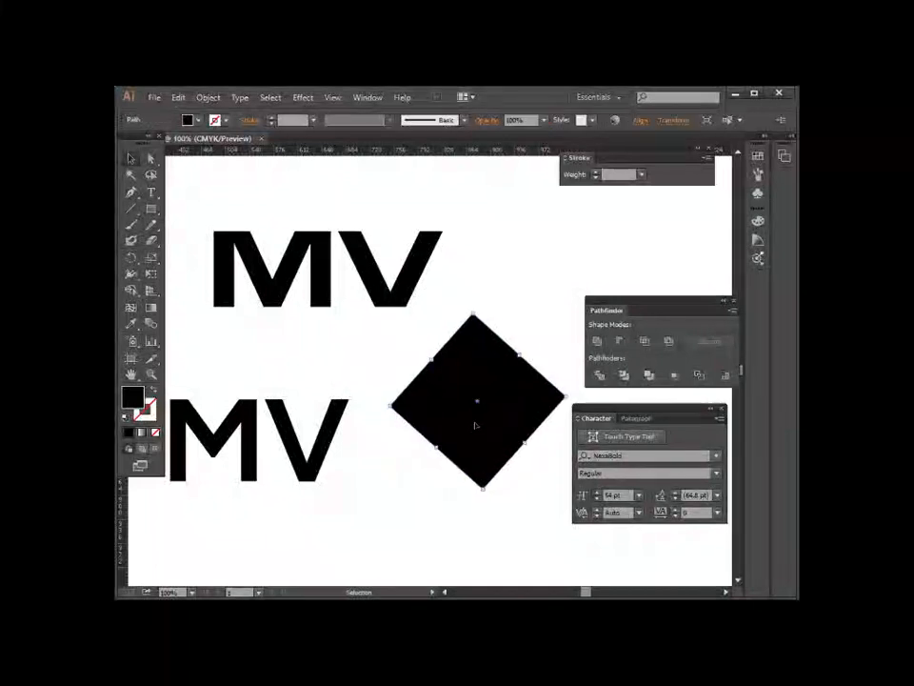
{"action": "key", "text": "Delete"}
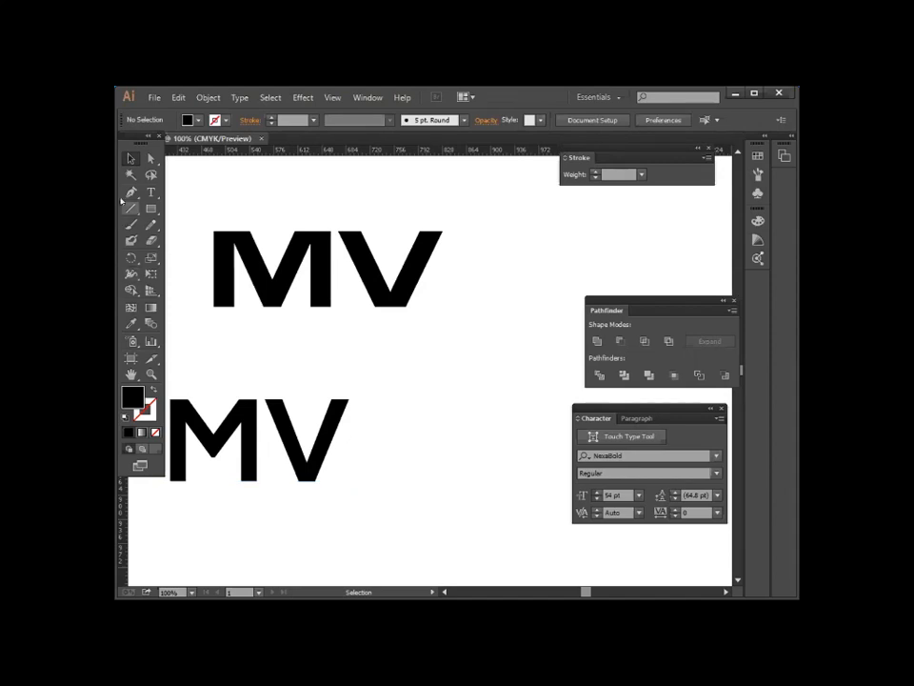
- Move the lower MV text to the right, below the wide MV
{"action": "left_click_drag", "start_coordinate": [245, 443], "coordinate": [390, 426]}
{"action": "right_click", "coordinate": [389, 426]}
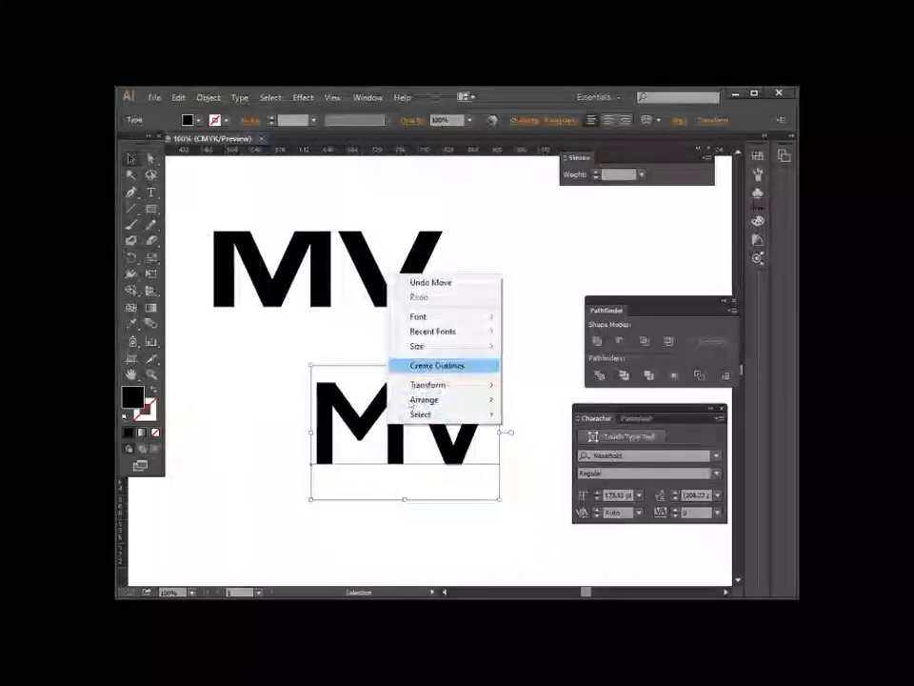
{"action": "left_click", "coordinate": [279, 381]}
- Place a copy of the MV text above the wide MV and convert the copy to outlines
{"action": "left_click_drag", "start_coordinate": [347, 288], "coordinate": [457, 172]}
{"action": "right_click", "coordinate": [409, 393]}
{"action": "left_click", "coordinate": [462, 485]}
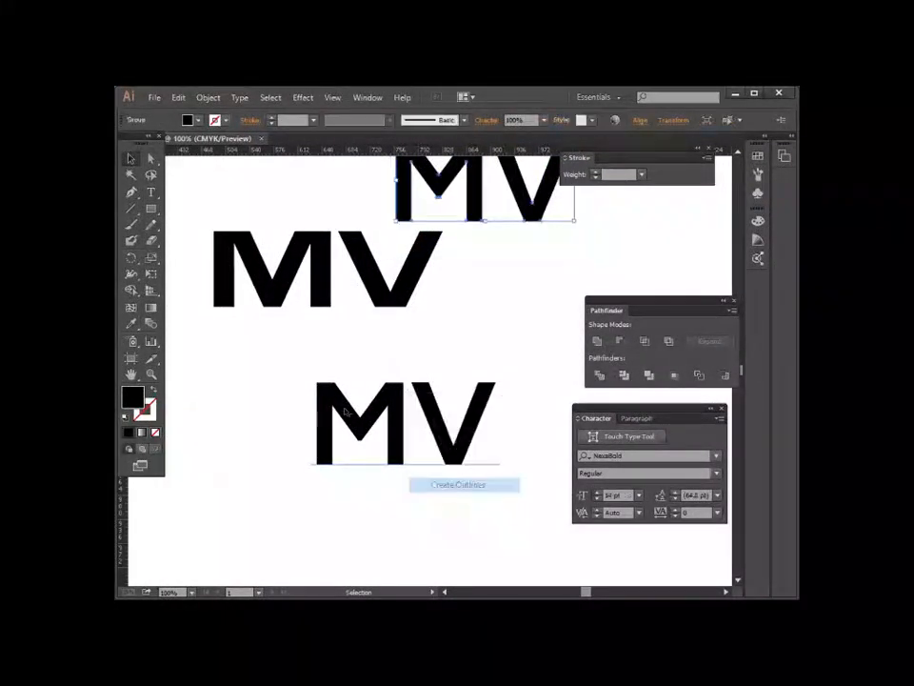
- Convert the lower MV text to outlines and ungroup its letters
{"action": "right_click", "coordinate": [347, 410]}
{"action": "left_click", "coordinate": [286, 429]}
{"action": "left_click", "coordinate": [350, 414]}
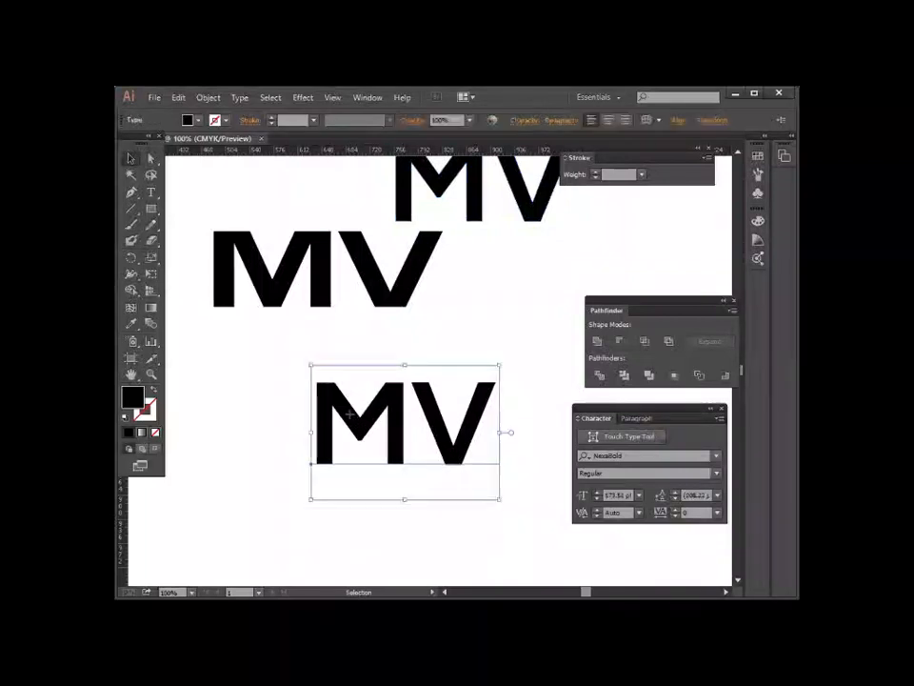
{"action": "right_click", "coordinate": [351, 413]}
{"action": "left_click", "coordinate": [404, 509]}
{"action": "right_click", "coordinate": [355, 408]}
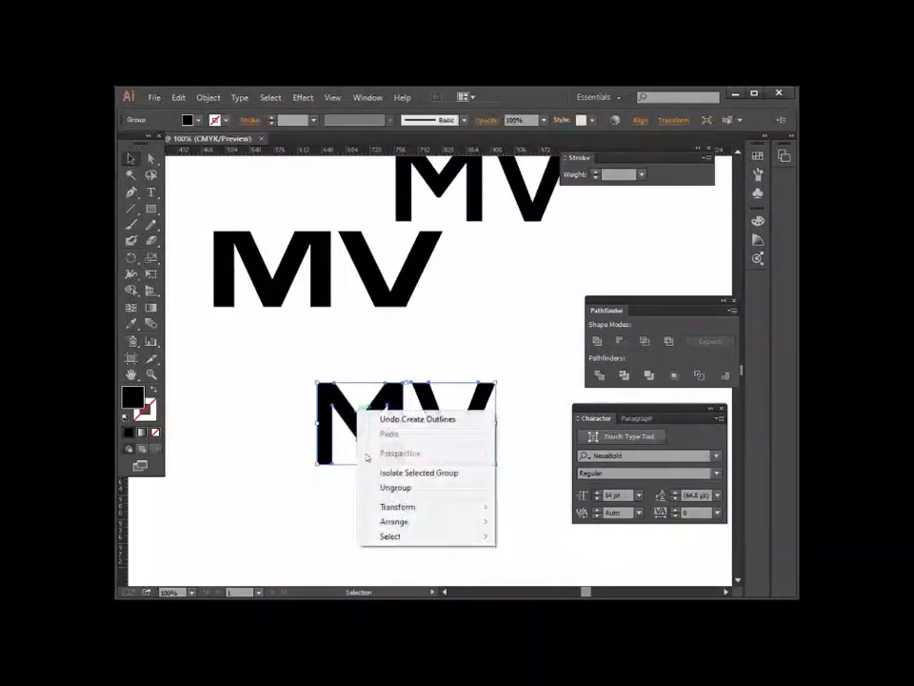
{"action": "left_click", "coordinate": [373, 487]}
{"action": "left_click", "coordinate": [277, 457]}
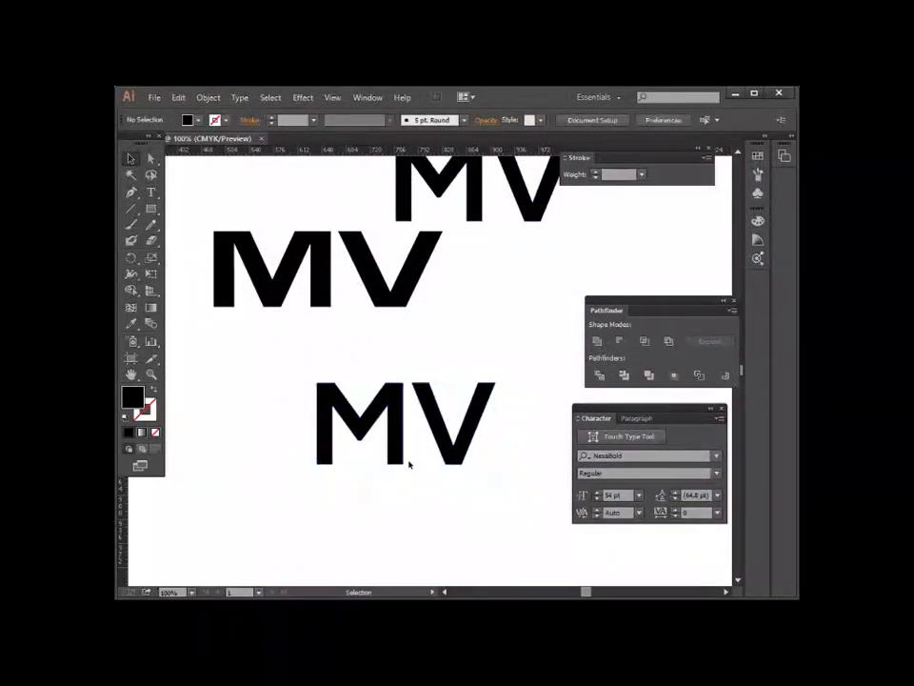
- Draw a thin vertical black bar above the lower M and rotate it to a diagonal slanting down to the right
{"action": "key", "text": "ctrl+plus"}
{"action": "key", "text": "ctrl+plus"}
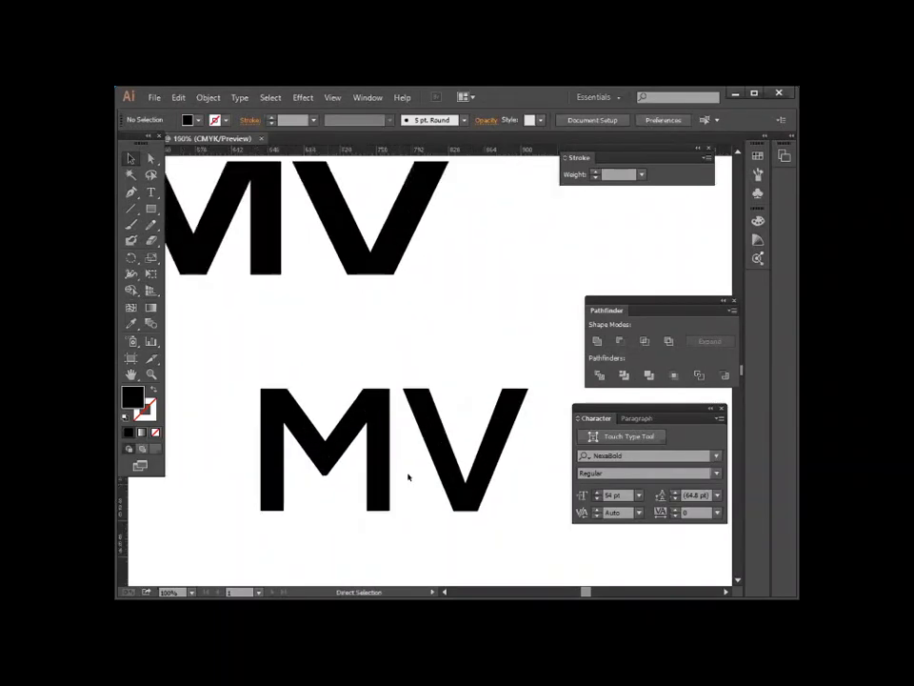
{"action": "scroll", "coordinate": [368, 438], "scroll_direction": "down", "scroll_amount": 2}
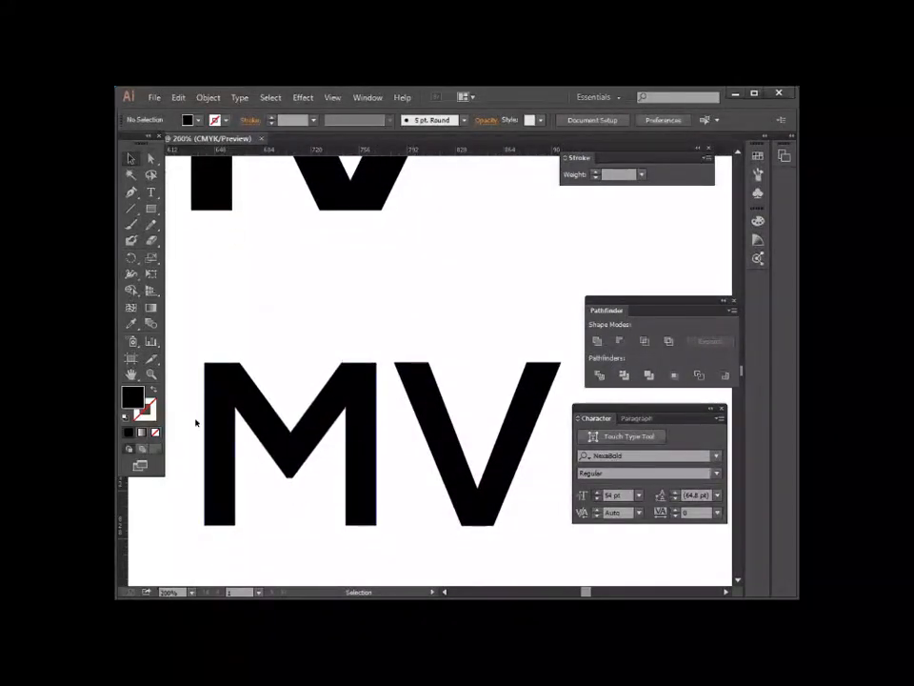
{"action": "left_click", "coordinate": [147, 209]}
{"action": "left_click_drag", "start_coordinate": [265, 255], "coordinate": [266, 332]}
{"action": "key", "text": "v"}
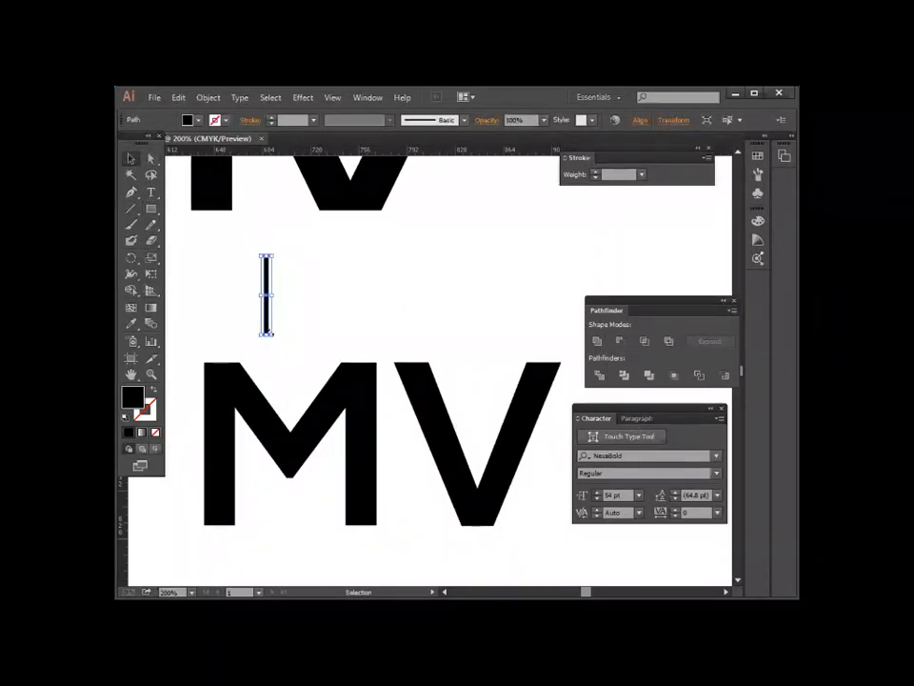
{"action": "left_click_drag", "start_coordinate": [267, 335], "coordinate": [301, 318]}
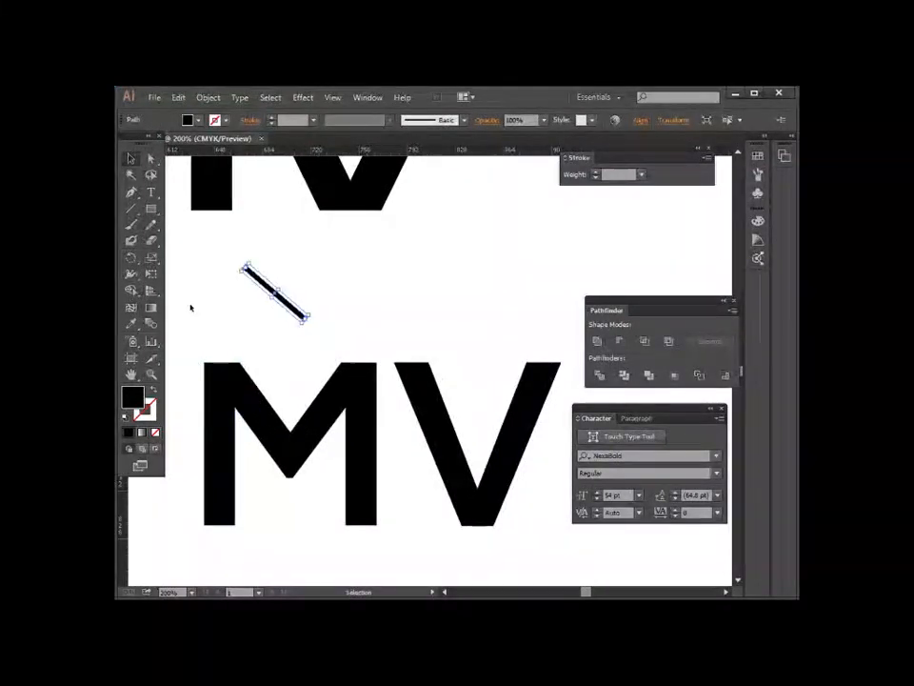
- Move the outlined letter M to the right and shift it slightly downward
{"action": "left_click_drag", "start_coordinate": [377, 458], "coordinate": [550, 411]}
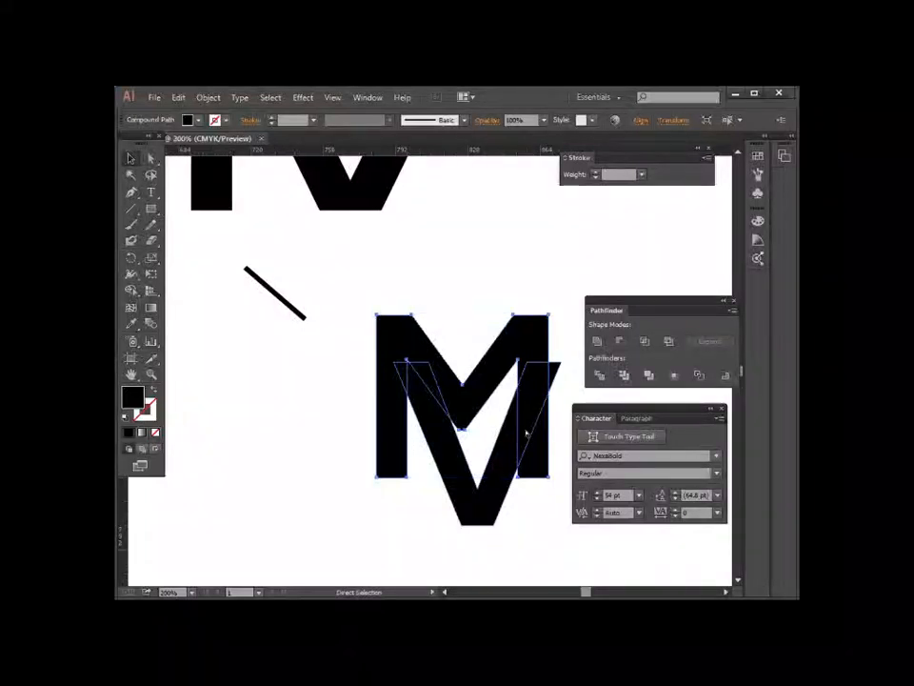
{"action": "key", "text": "ctrl+equal"}
{"action": "key", "text": "ctrl+equal"}
{"action": "key", "text": "ctrl+equal"}
{"action": "left_click_drag", "start_coordinate": [506, 361], "coordinate": [472, 425]}
{"action": "left_click", "coordinate": [471, 425]}
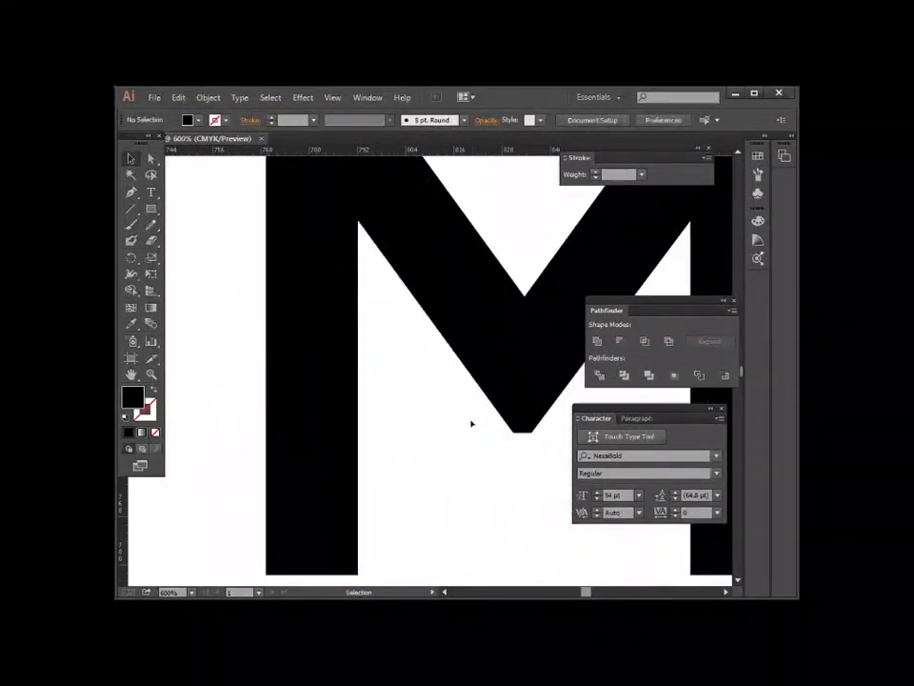
{"action": "left_click_drag", "start_coordinate": [459, 321], "coordinate": [452, 456]}
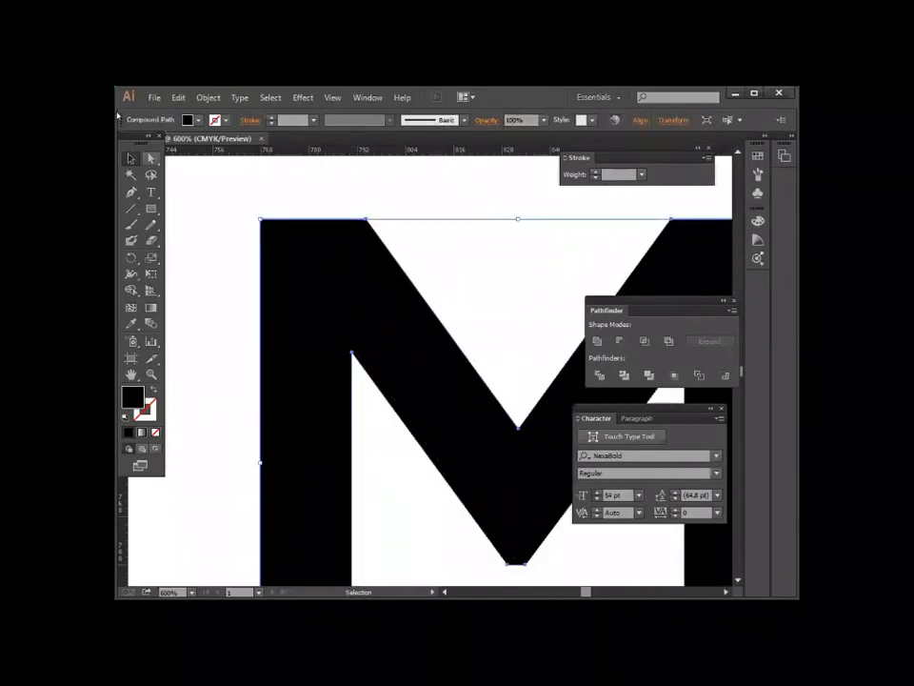
- Draw a closed slanted band with the Pen tool across the M's left stem, from its outer top corner down to the inner corner
{"action": "key", "text": "ctrl+shift+a"}
{"action": "key", "text": "p"}
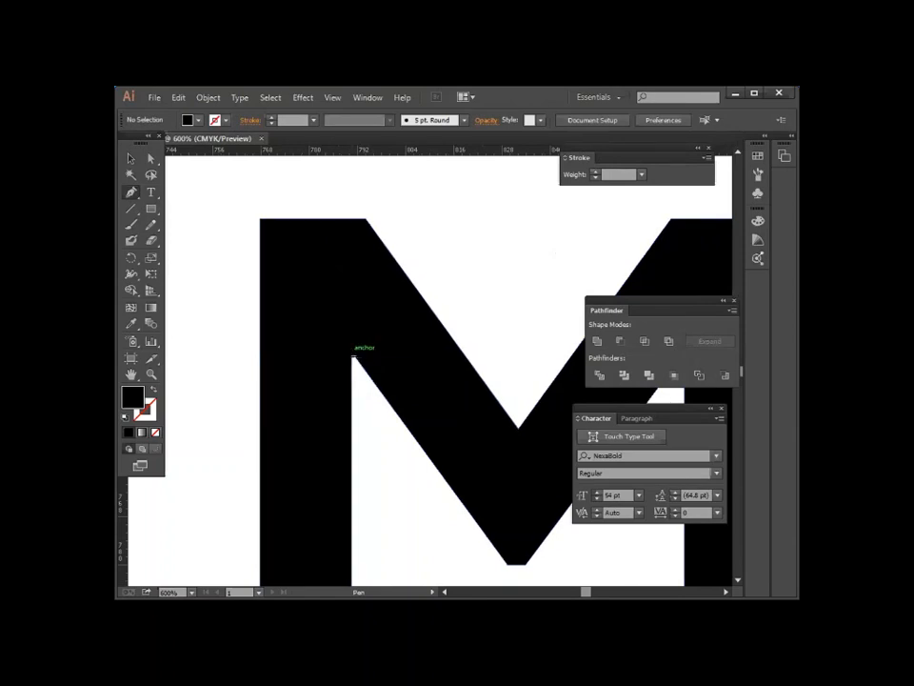
{"action": "left_click", "coordinate": [353, 356]}
{"action": "left_click", "coordinate": [260, 219]}
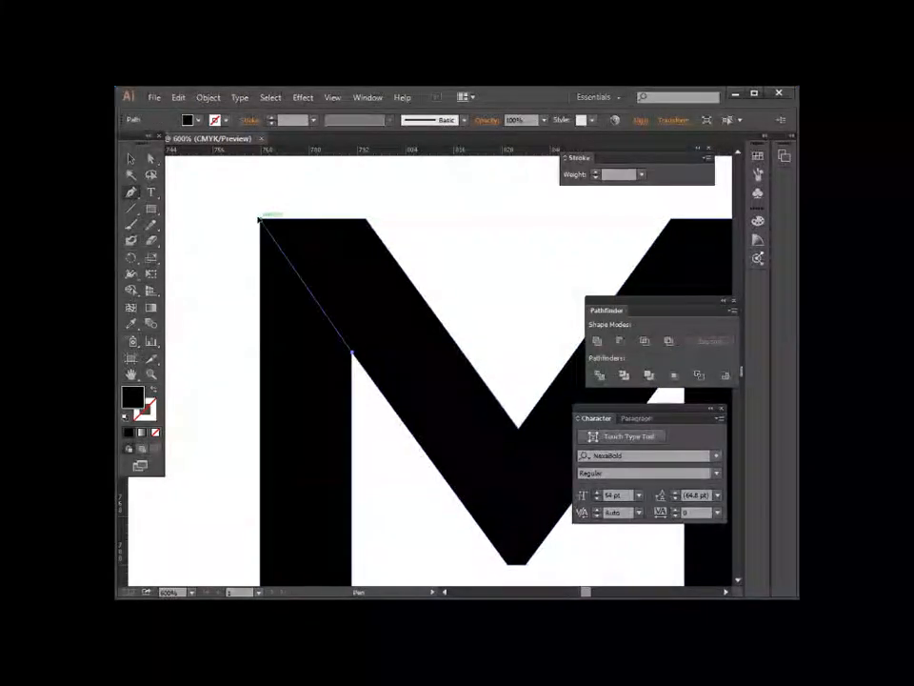
{"action": "left_click_drag", "start_coordinate": [259, 219], "coordinate": [262, 276]}
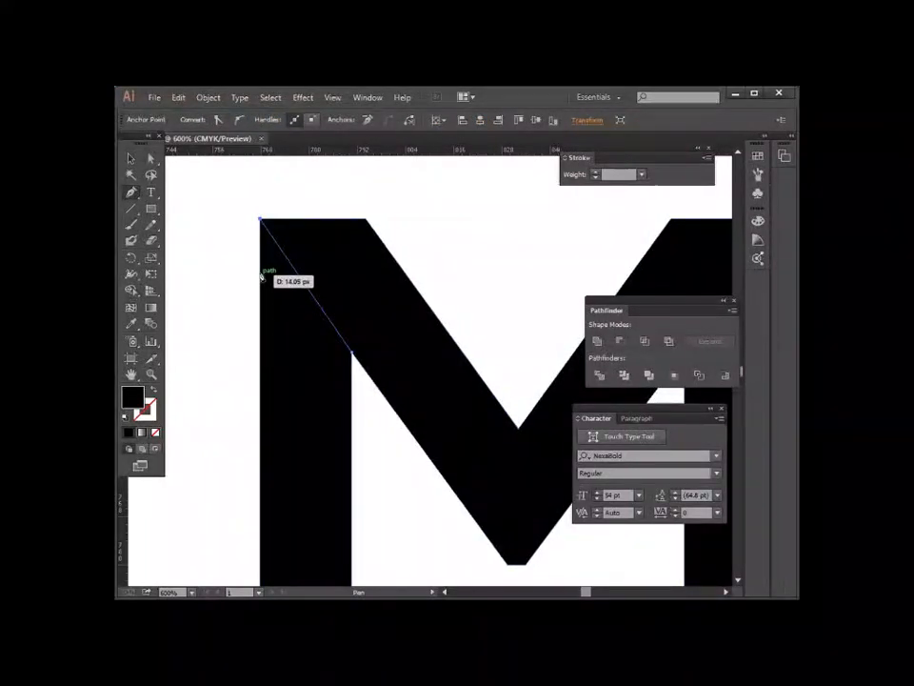
{"action": "left_click", "coordinate": [260, 275]}
{"action": "left_click", "coordinate": [347, 401]}
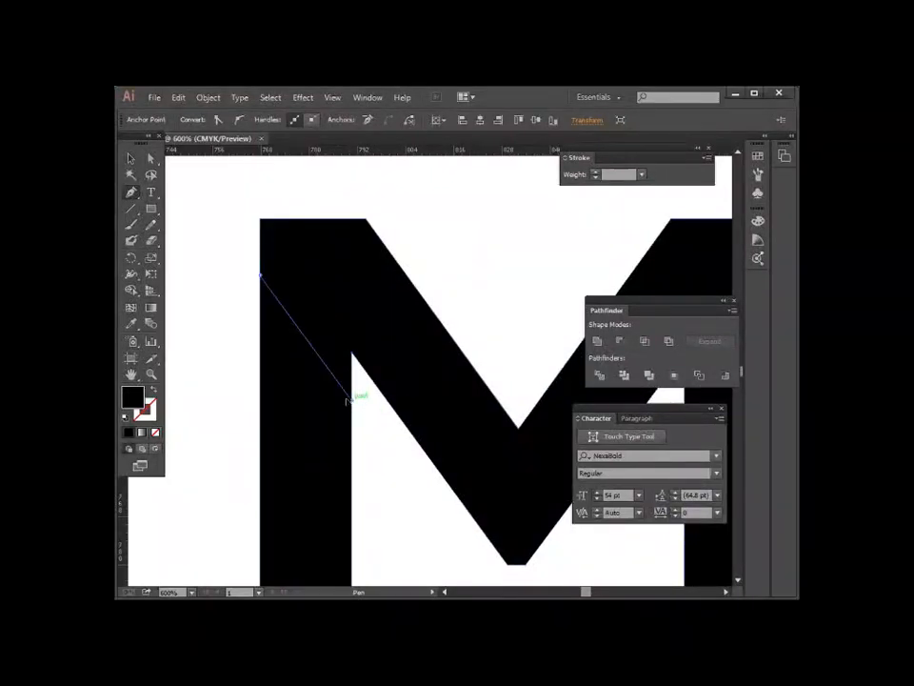
{"action": "left_click", "coordinate": [351, 353]}
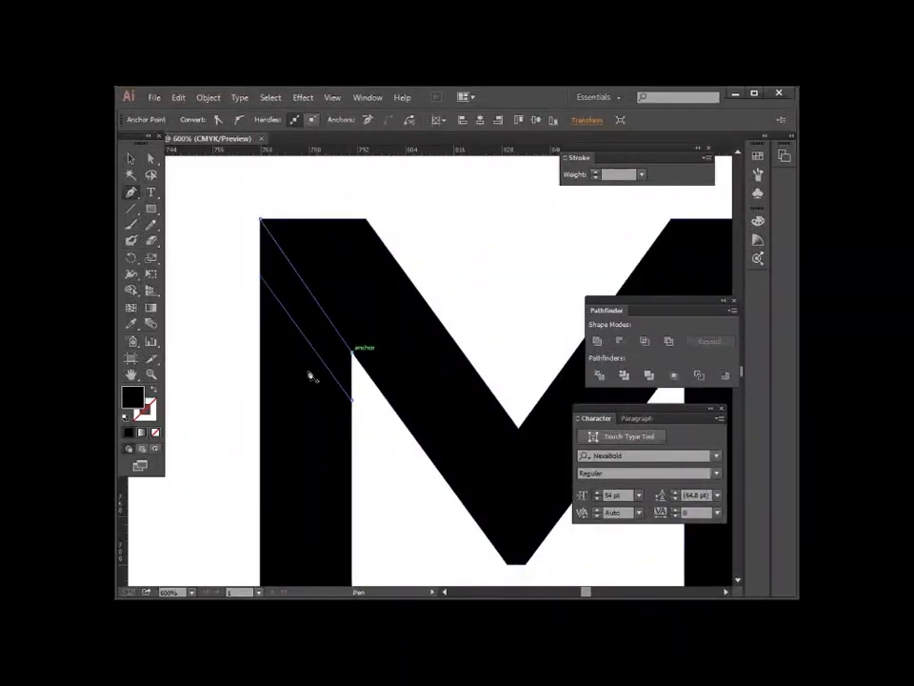
- Fill the slanted band on the M's left stem with pinkish red
{"action": "key", "text": "v"}
{"action": "double_click", "coordinate": [132, 397]}
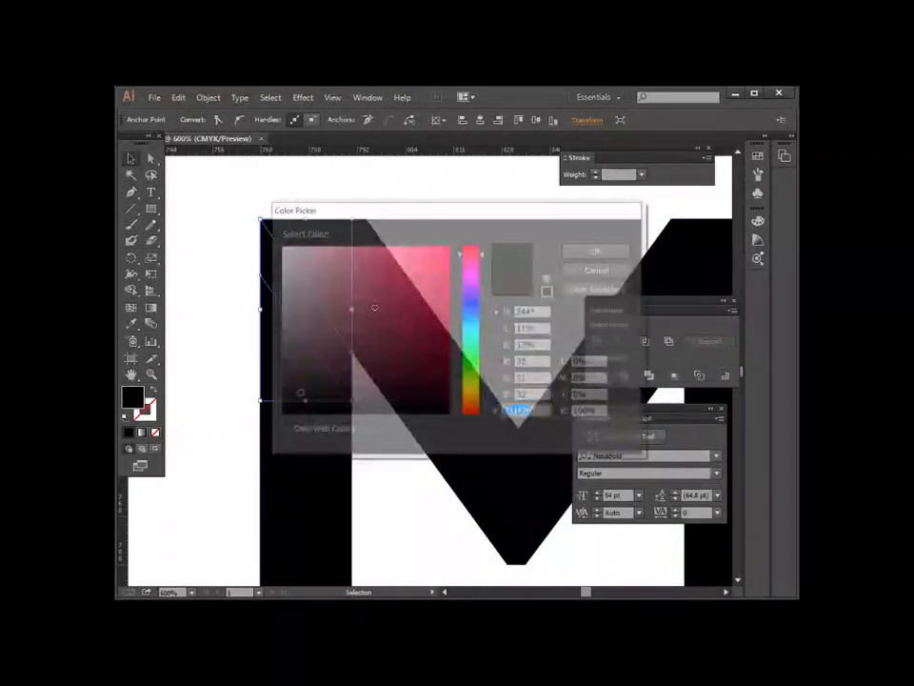
{"action": "key", "text": "Return"}
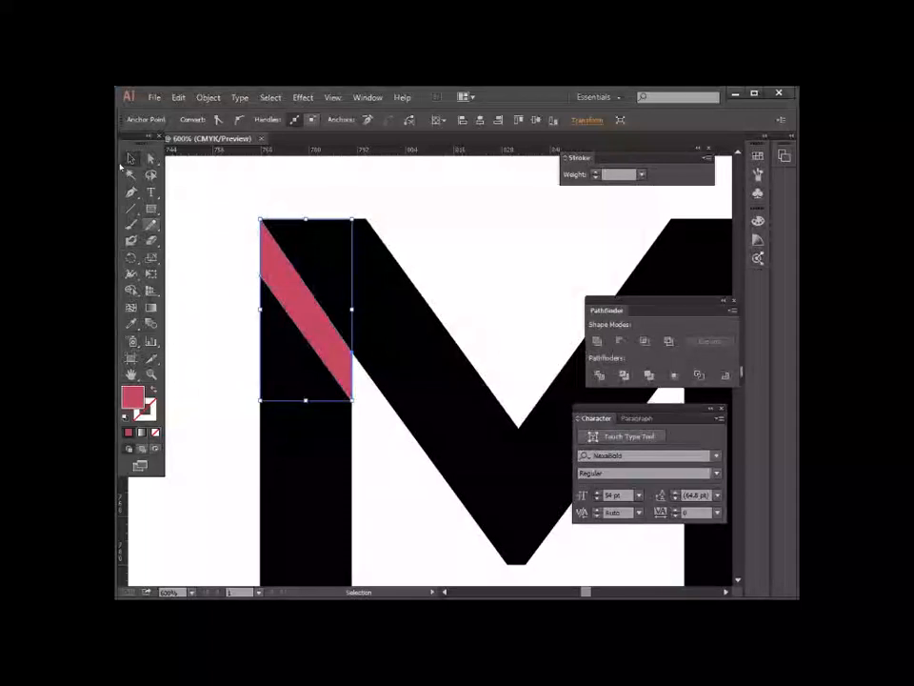
{"action": "left_click", "coordinate": [188, 195]}
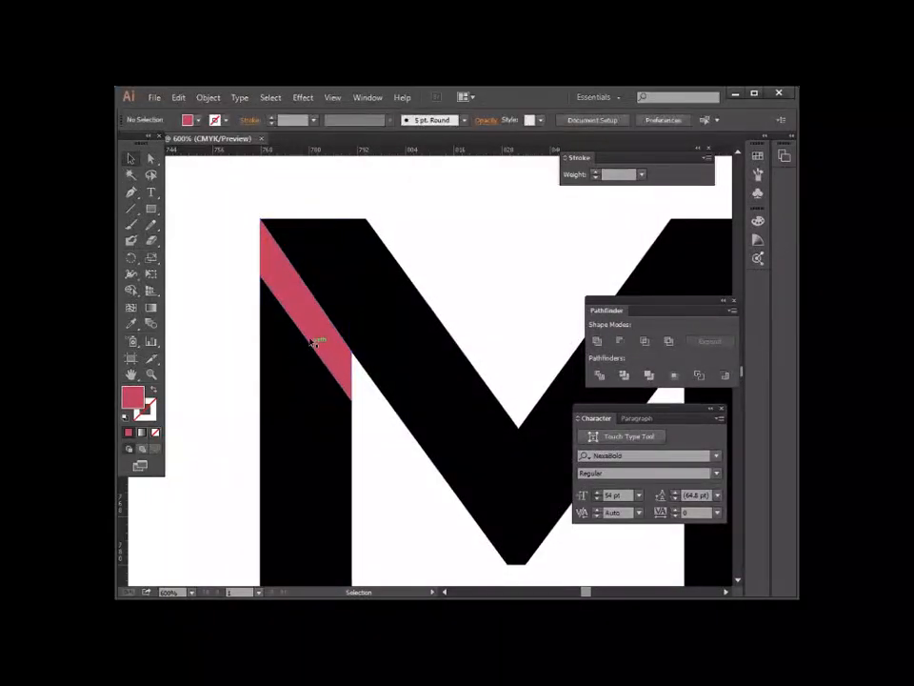
- Duplicate the pink band and position the copy between the diagonal arms of the M
{"action": "left_click_drag", "start_coordinate": [311, 341], "coordinate": [501, 384]}
{"action": "left_click_drag", "start_coordinate": [503, 322], "coordinate": [504, 322]}
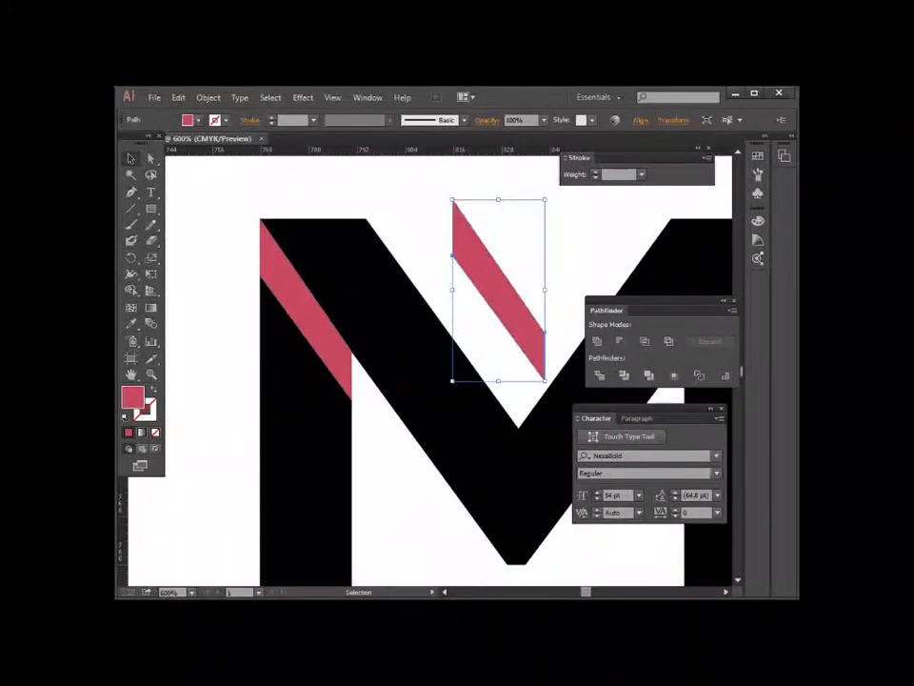
{"action": "scroll", "coordinate": [429, 372], "scroll_direction": "right", "scroll_amount": 6}
{"action": "scroll", "coordinate": [429, 372], "scroll_direction": "left", "scroll_amount": 7}
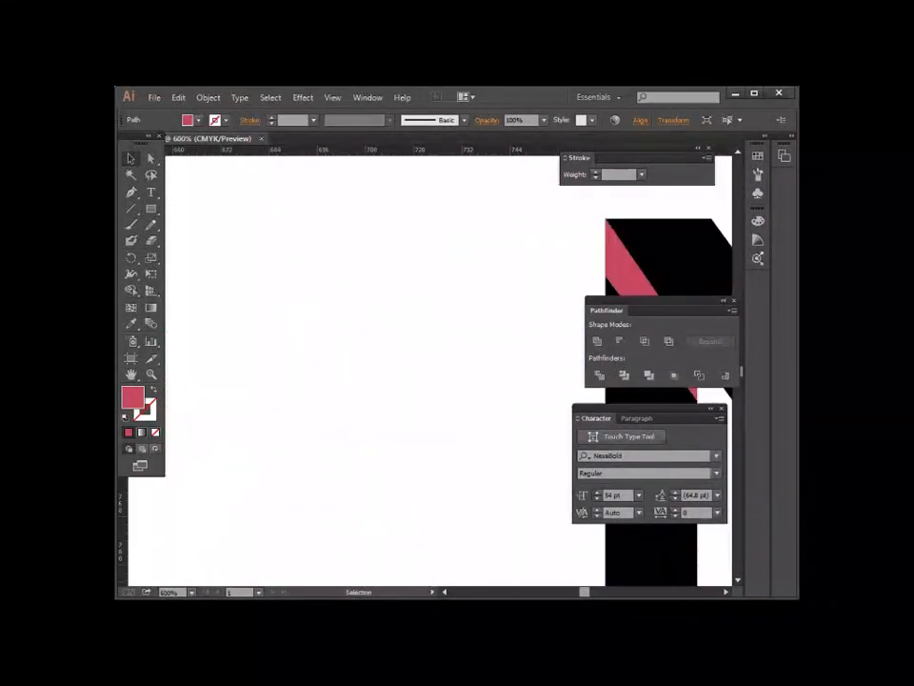
{"action": "scroll", "coordinate": [429, 372], "scroll_direction": "right", "scroll_amount": 3}
{"action": "scroll", "coordinate": [429, 372], "scroll_direction": "left", "scroll_amount": 5}
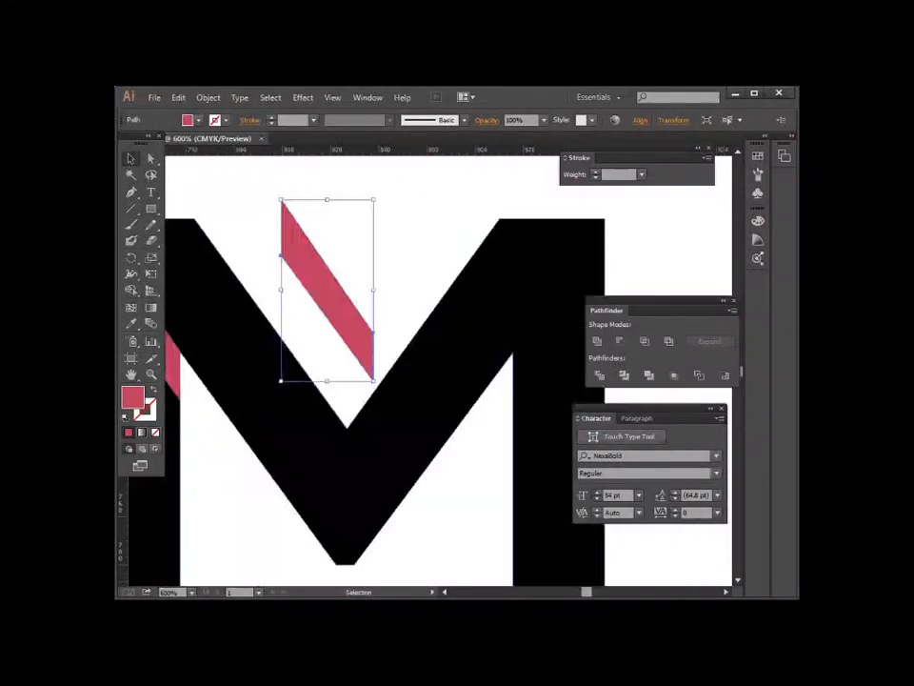
{"action": "left_click_drag", "start_coordinate": [347, 323], "coordinate": [358, 294]}
- Draw a matching unfilled slanted band with the Pen tool across the M's right stem, from its outer top corner to the inner corner
{"action": "key", "text": "p"}
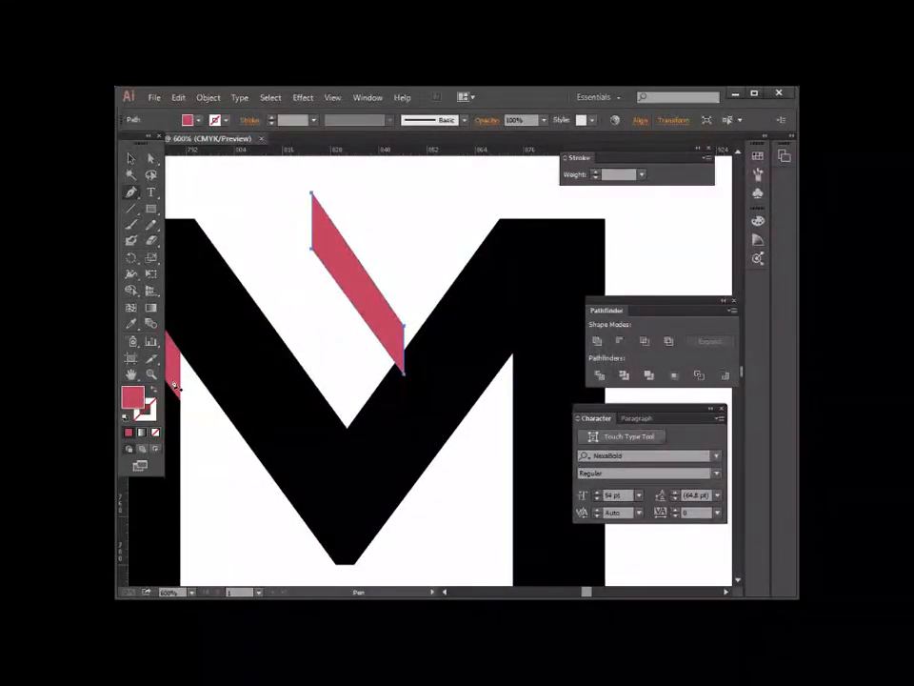
{"action": "left_click", "coordinate": [156, 433]}
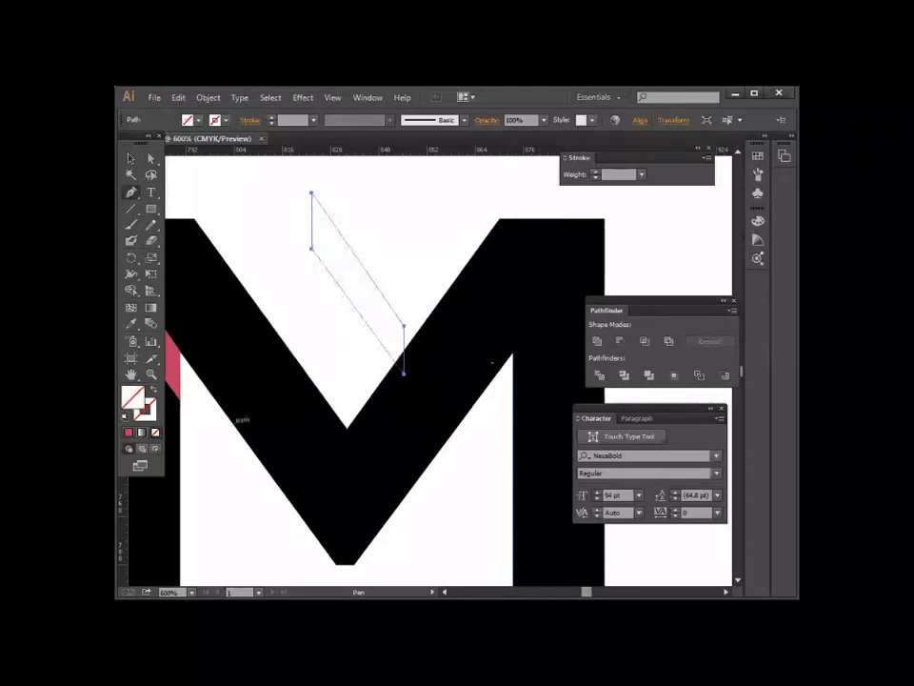
{"action": "left_click", "coordinate": [603, 219]}
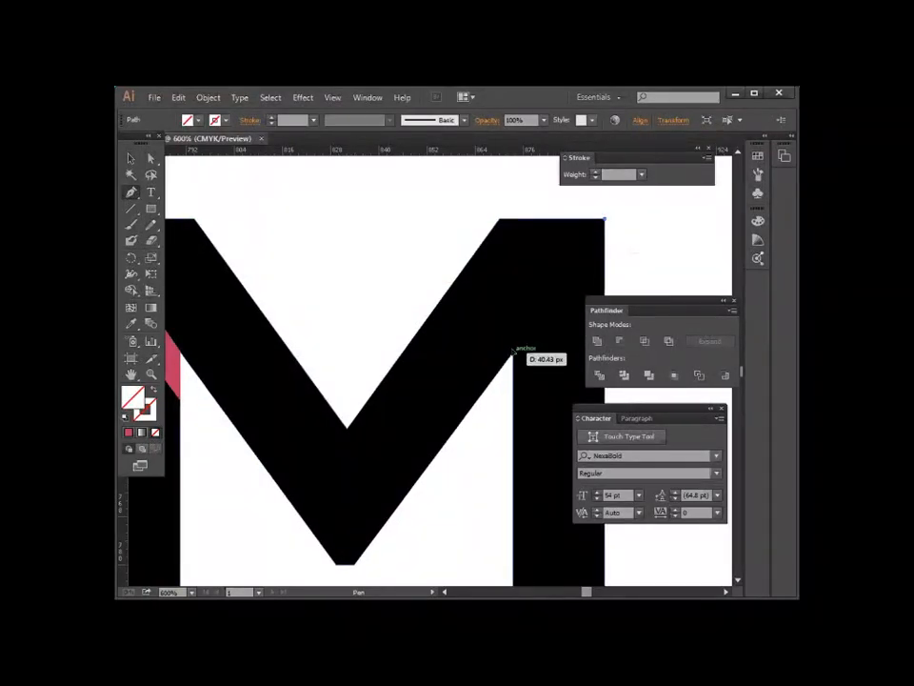
{"action": "left_click", "coordinate": [512, 352]}
{"action": "left_click", "coordinate": [515, 410]}
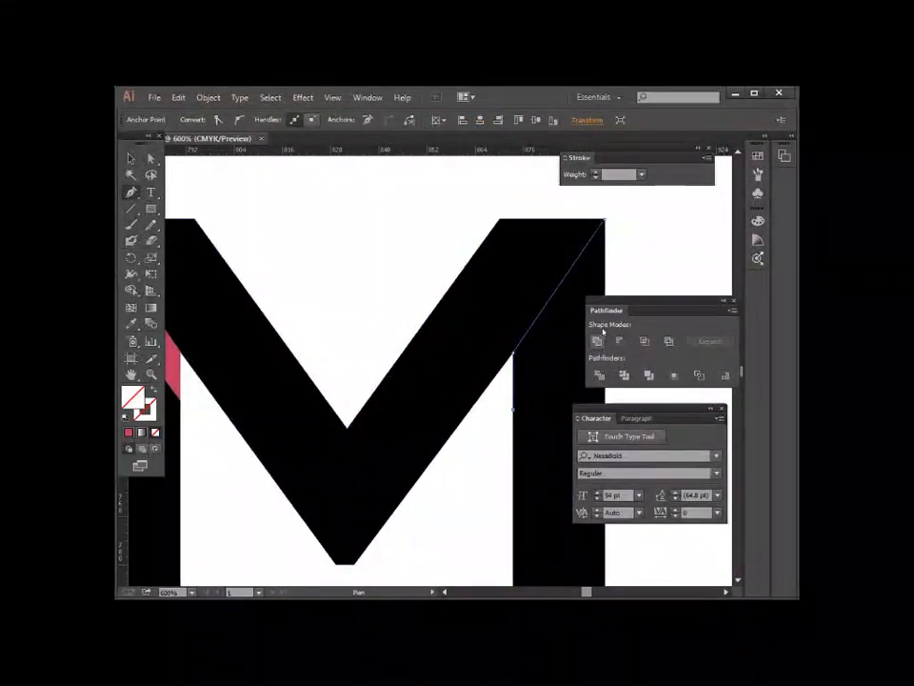
{"action": "left_click", "coordinate": [732, 302]}
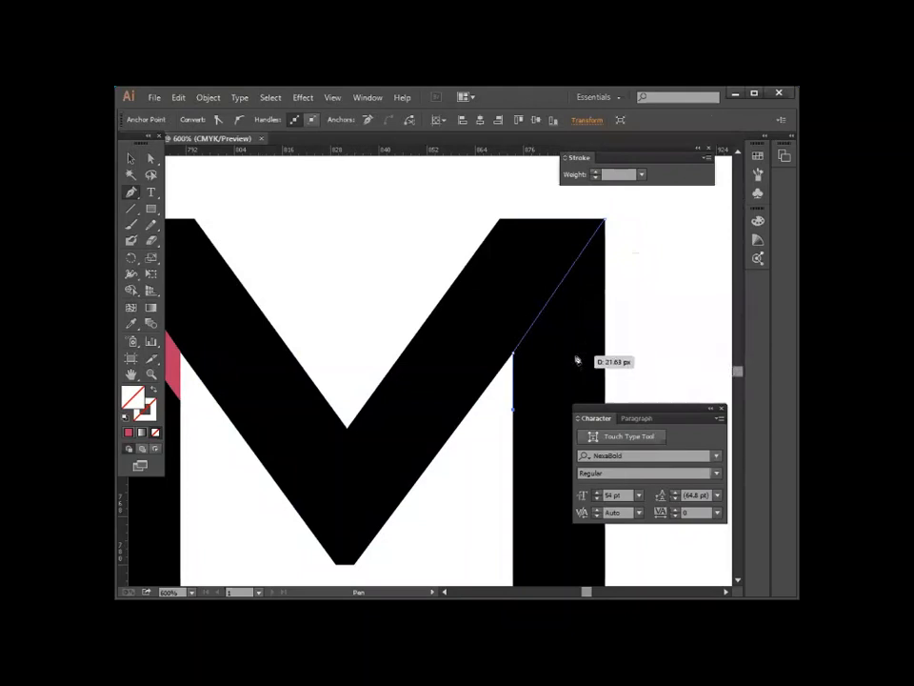
{"action": "left_click", "coordinate": [604, 284]}
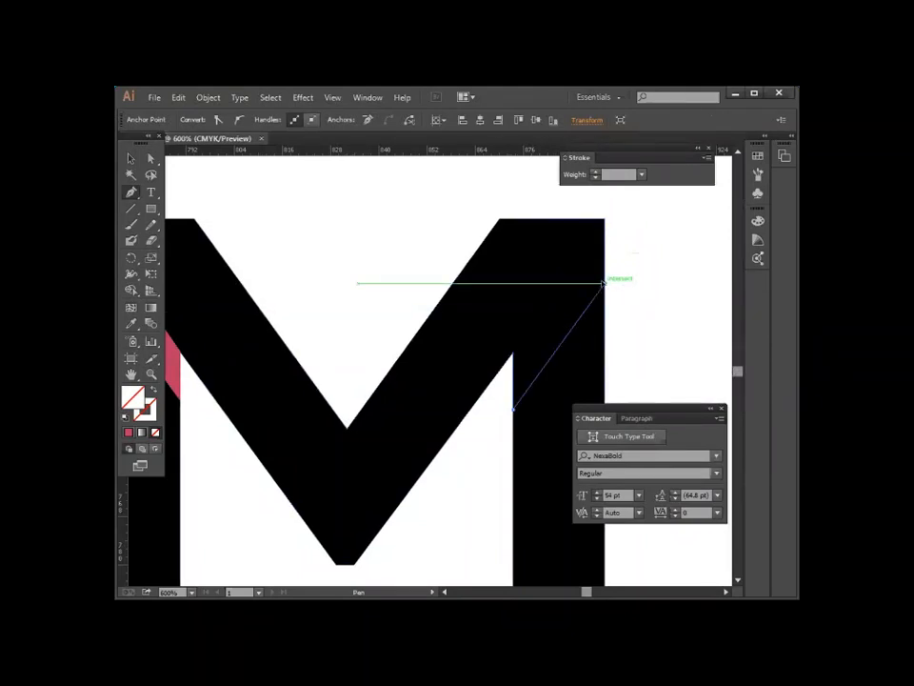
{"action": "left_click", "coordinate": [604, 220]}
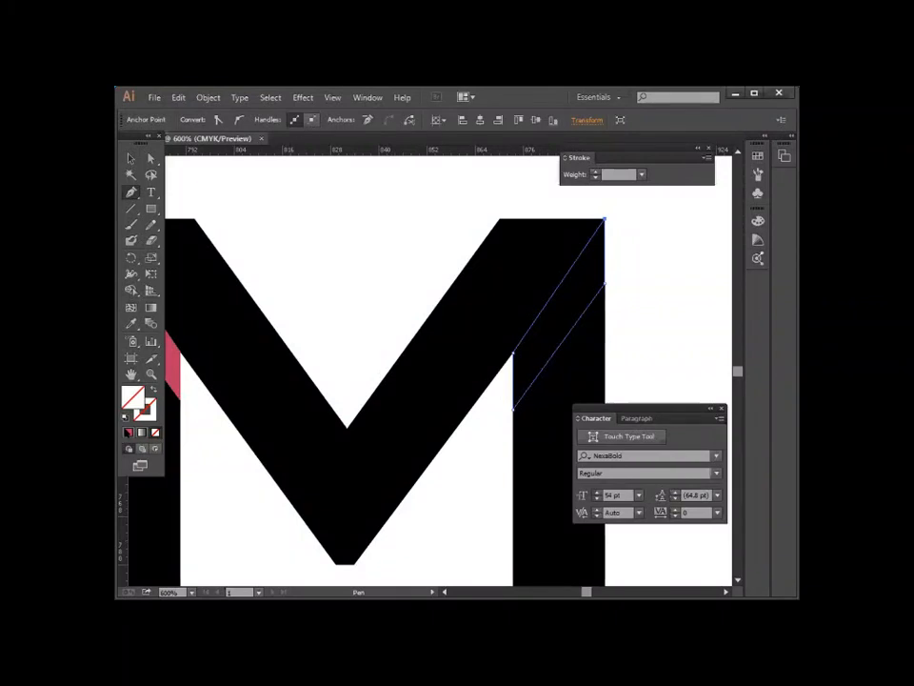
- Fill the band on the M's right stem with the same pinkish red
{"action": "left_click", "coordinate": [128, 433]}
{"action": "left_click", "coordinate": [131, 158]}
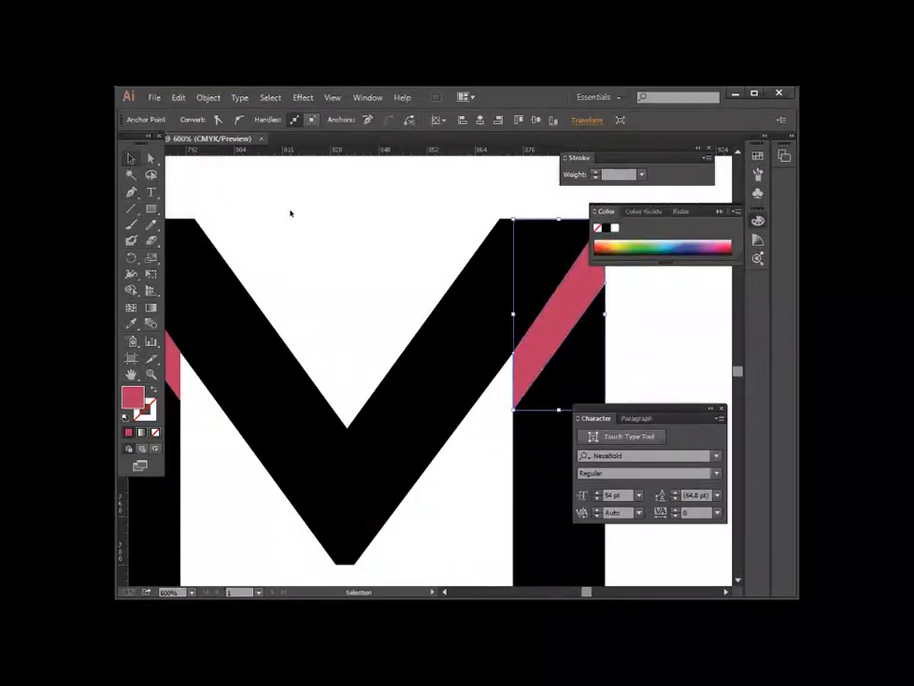
{"action": "left_click", "coordinate": [290, 213]}
- Delete the leftover unfilled copy of the band between the M's diagonal arms
{"action": "key", "text": "ctrl+minus"}
{"action": "key", "text": "ctrl+minus"}
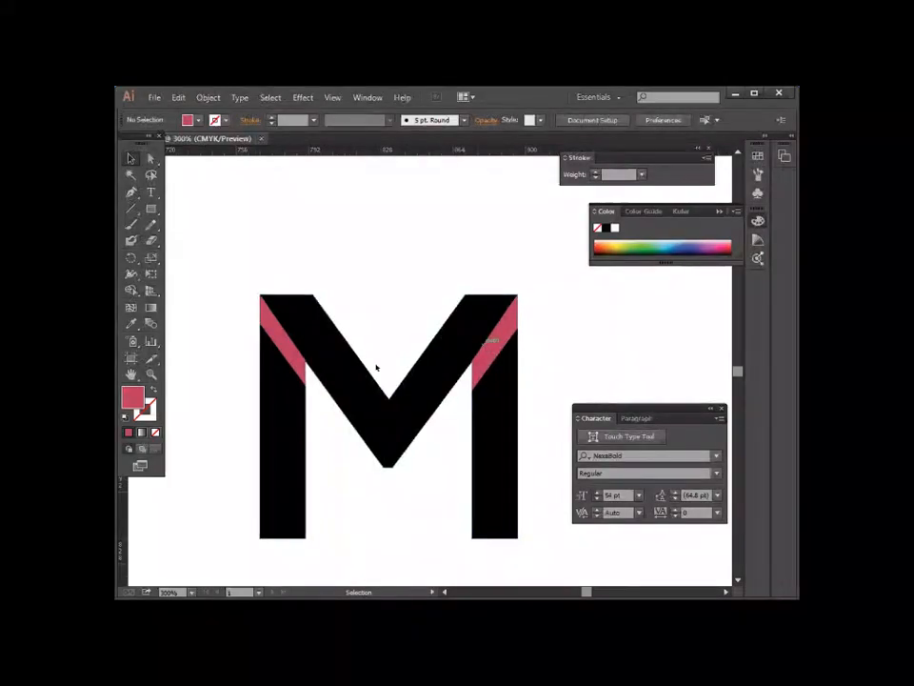
{"action": "left_click_drag", "start_coordinate": [237, 284], "coordinate": [517, 469]}
{"action": "left_click_drag", "start_coordinate": [388, 320], "coordinate": [366, 262]}
{"action": "key", "text": "Delete"}
- Select the M with both pink bands and place a duplicate of it below and to the left of the original
{"action": "left_click_drag", "start_coordinate": [228, 265], "coordinate": [528, 492]}
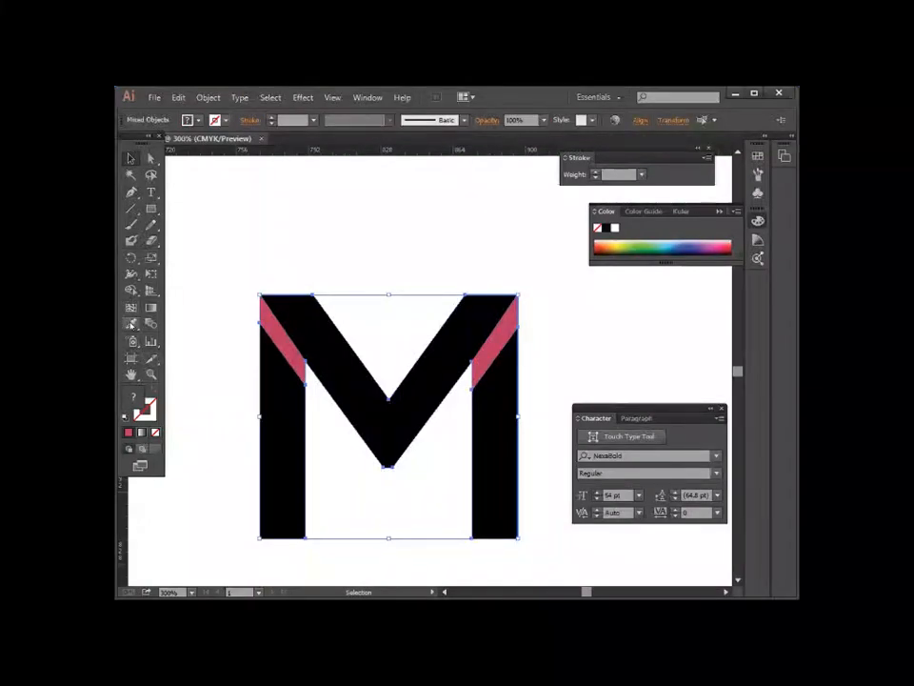
{"action": "left_click", "coordinate": [232, 248]}
{"action": "scroll", "coordinate": [406, 363], "scroll_direction": "down", "scroll_amount": 3}
{"action": "left_click_drag", "start_coordinate": [237, 207], "coordinate": [523, 443]}
{"action": "left_click_drag", "start_coordinate": [403, 330], "coordinate": [221, 513]}
{"action": "scroll", "coordinate": [419, 506], "scroll_direction": "down", "scroll_amount": 3}
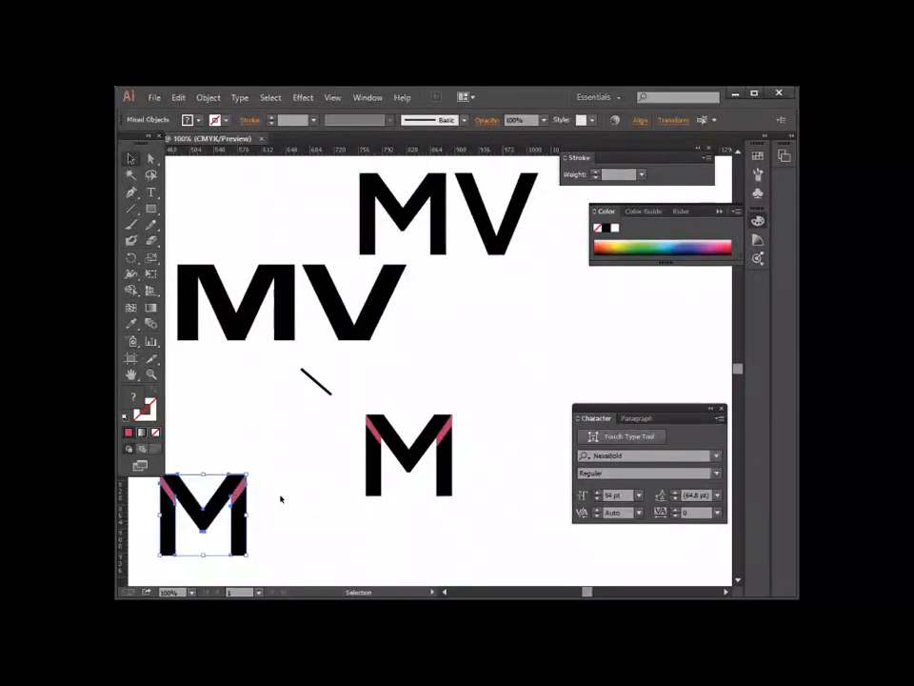
- Move the original M with its pink bands slightly up and to the right
{"action": "key", "text": "ctrl+plus"}
{"action": "key", "text": "ctrl+plus"}
{"action": "scroll", "coordinate": [295, 471], "scroll_direction": "down", "scroll_amount": 3}
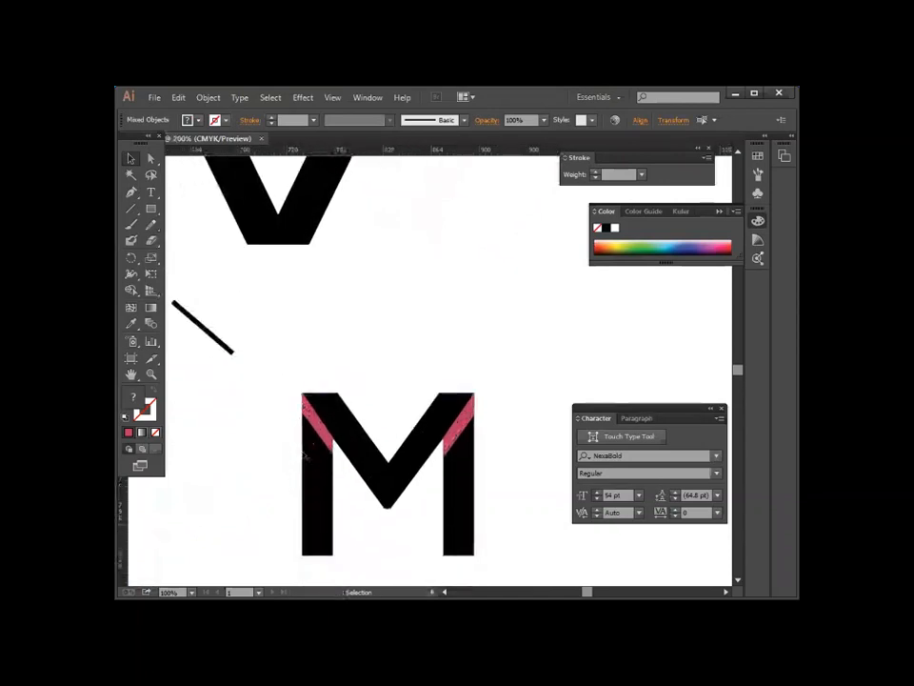
{"action": "key", "text": "ctrl+plus"}
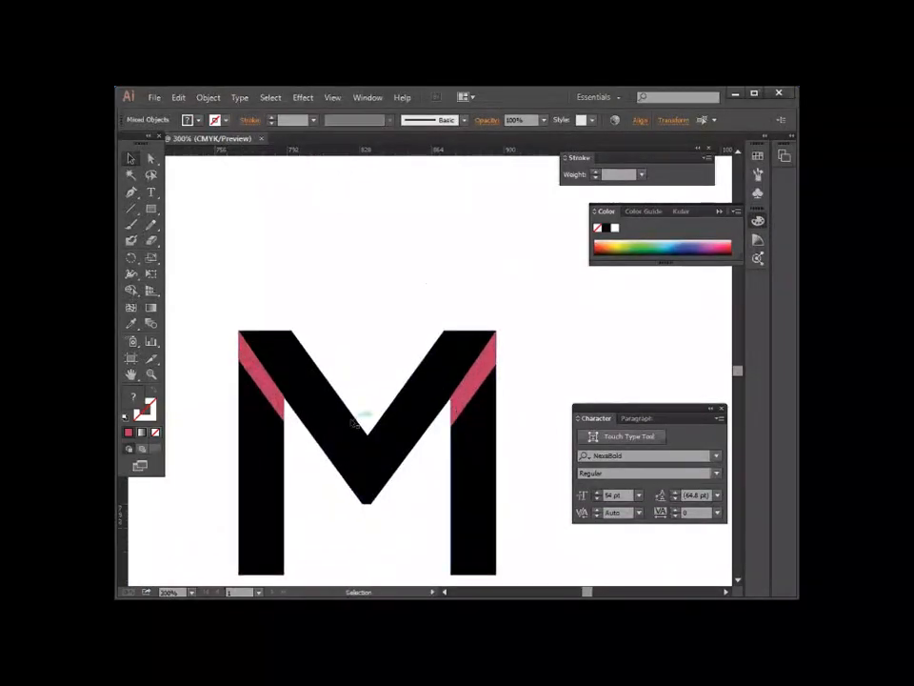
{"action": "left_click_drag", "start_coordinate": [217, 254], "coordinate": [462, 511]}
{"action": "left_click_drag", "start_coordinate": [376, 434], "coordinate": [408, 337]}
- Remove both pink bands from the M with Shape Builder to cut diagonal gaps between the V and the stems
{"action": "left_click", "coordinate": [130, 290]}
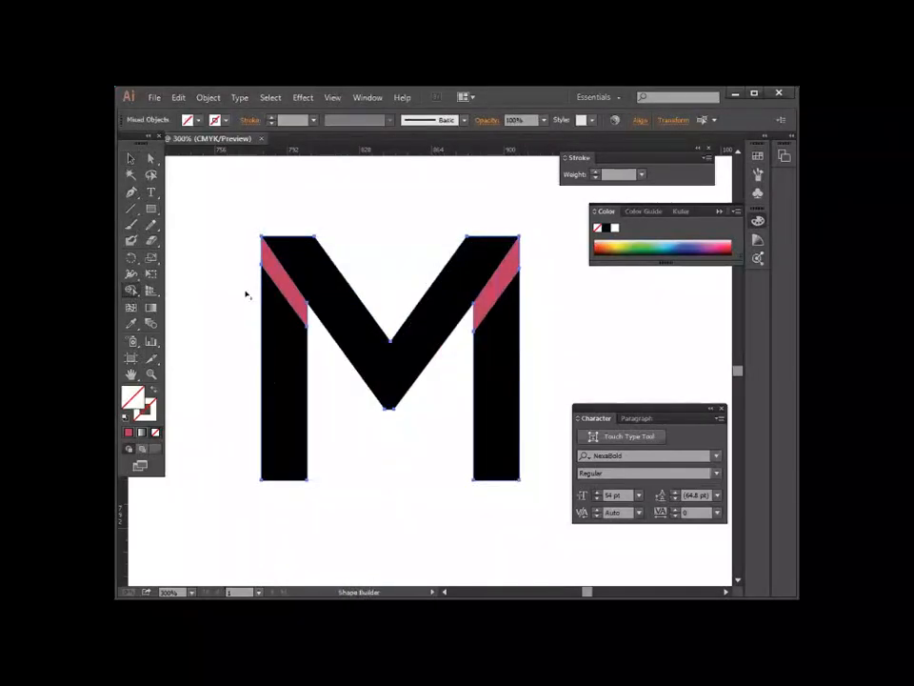
{"action": "left_click", "coordinate": [294, 294], "text": "alt"}
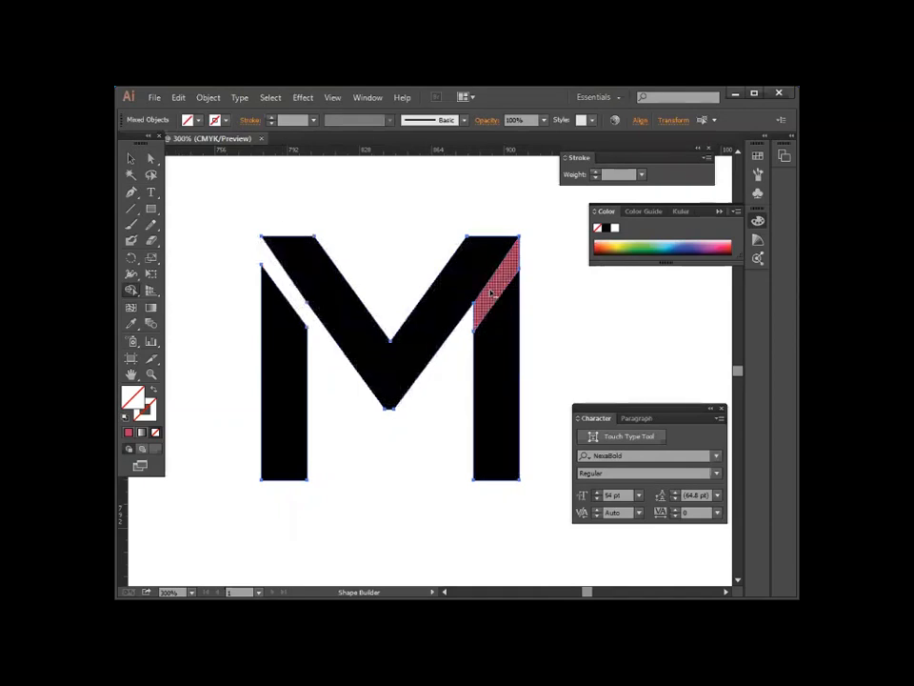
{"action": "left_click", "coordinate": [130, 158]}
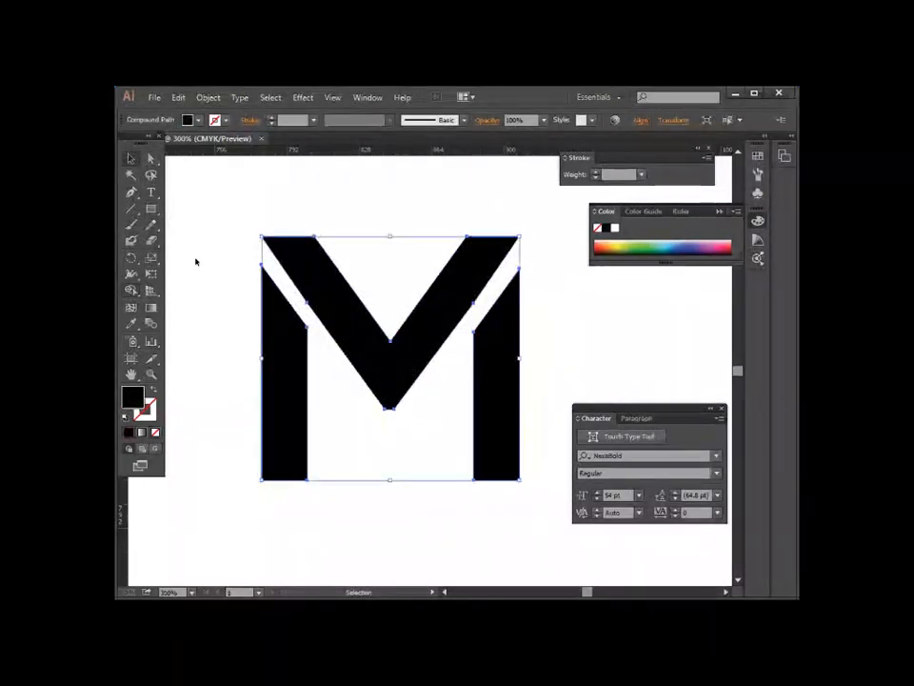
{"action": "left_click", "coordinate": [235, 340]}
- Split the cut M into separate pieces with Pathfinder and ungroup them
{"action": "left_click", "coordinate": [354, 357]}
{"action": "left_click", "coordinate": [368, 97]}
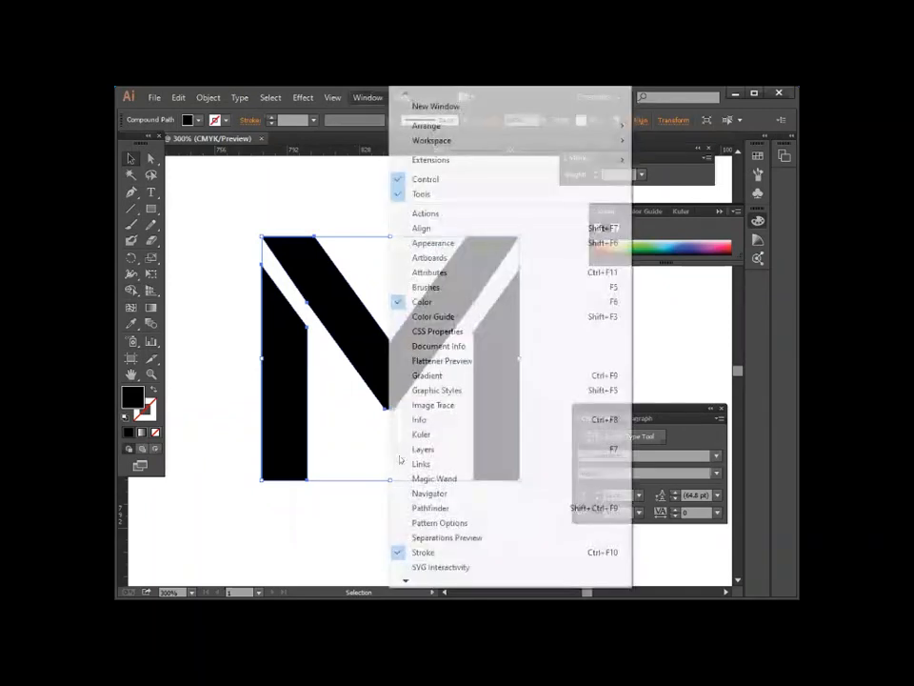
{"action": "left_click", "coordinate": [430, 508]}
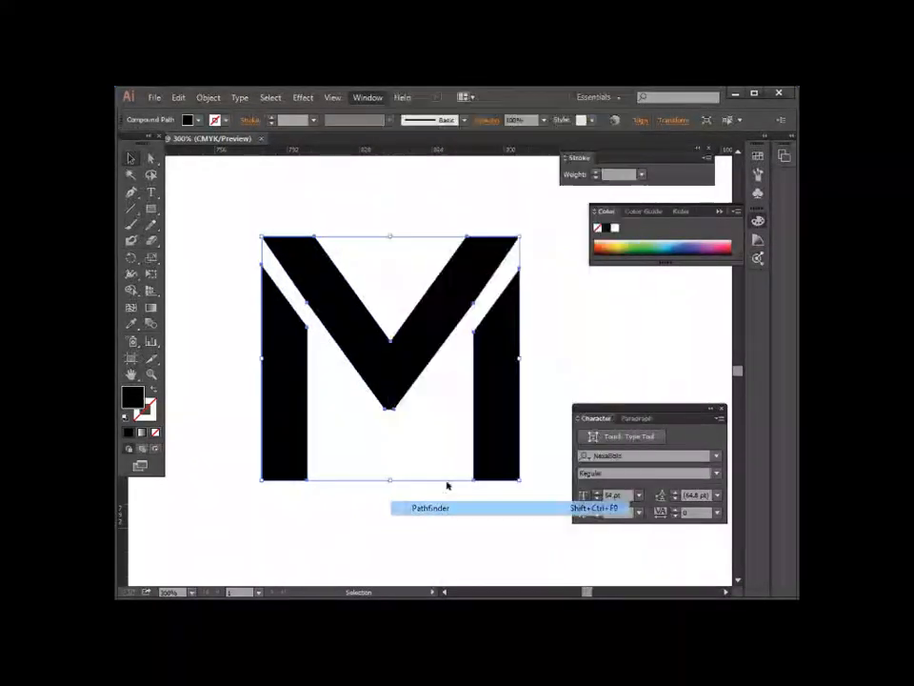
{"action": "left_click", "coordinate": [599, 342]}
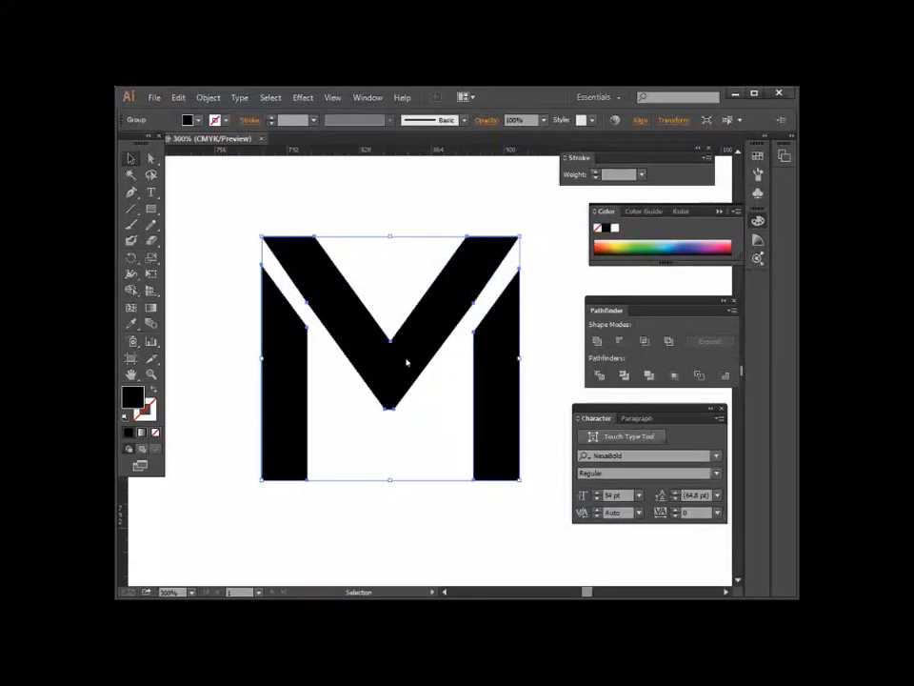
{"action": "right_click", "coordinate": [401, 337]}
{"action": "left_click", "coordinate": [358, 400]}
- Fill the V-shaped center piece of the M with orange
{"action": "left_click", "coordinate": [328, 310]}
{"action": "left_click", "coordinate": [197, 120]}
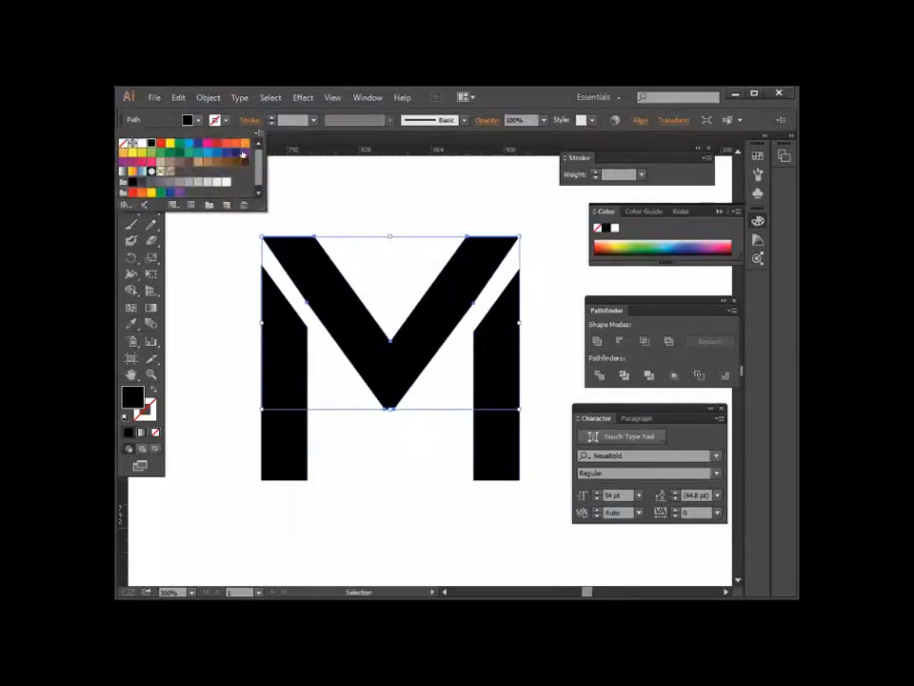
{"action": "left_click", "coordinate": [245, 143]}
{"action": "left_click", "coordinate": [216, 360]}
{"action": "left_click", "coordinate": [388, 491]}
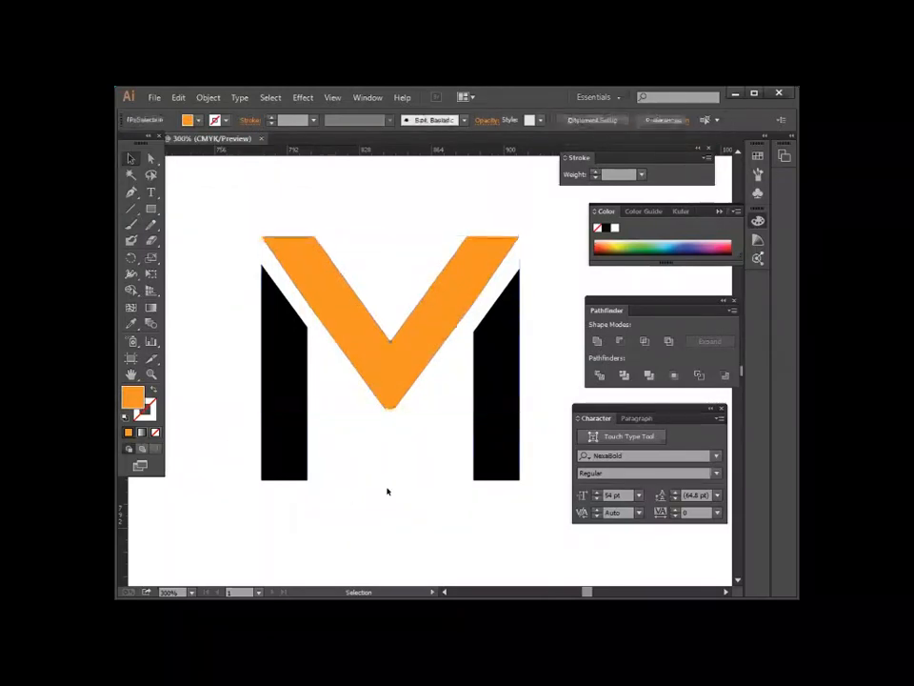
- Group the orange V with the two black stems and move the monogram down and left below the artboard
{"action": "key", "text": "ctrl+minus"}
{"action": "key", "text": "ctrl+minus"}
{"action": "key", "text": "ctrl+minus"}
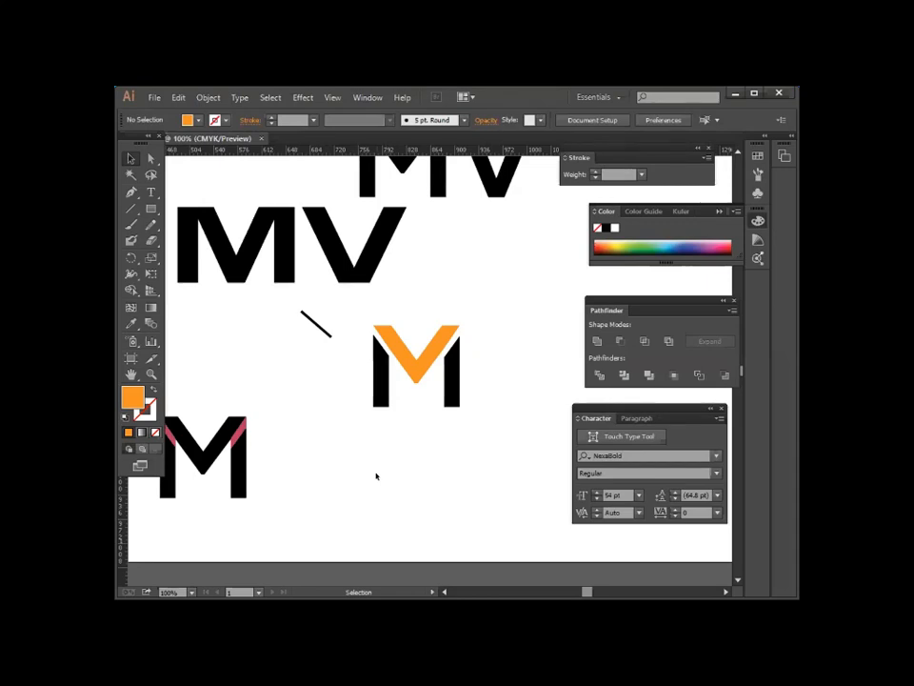
{"action": "scroll", "coordinate": [376, 476], "scroll_direction": "down", "scroll_amount": 2}
{"action": "left_click", "coordinate": [406, 316]}
{"action": "left_click", "coordinate": [357, 371]}
{"action": "left_click_drag", "start_coordinate": [363, 277], "coordinate": [455, 354]}
{"action": "right_click", "coordinate": [446, 322]}
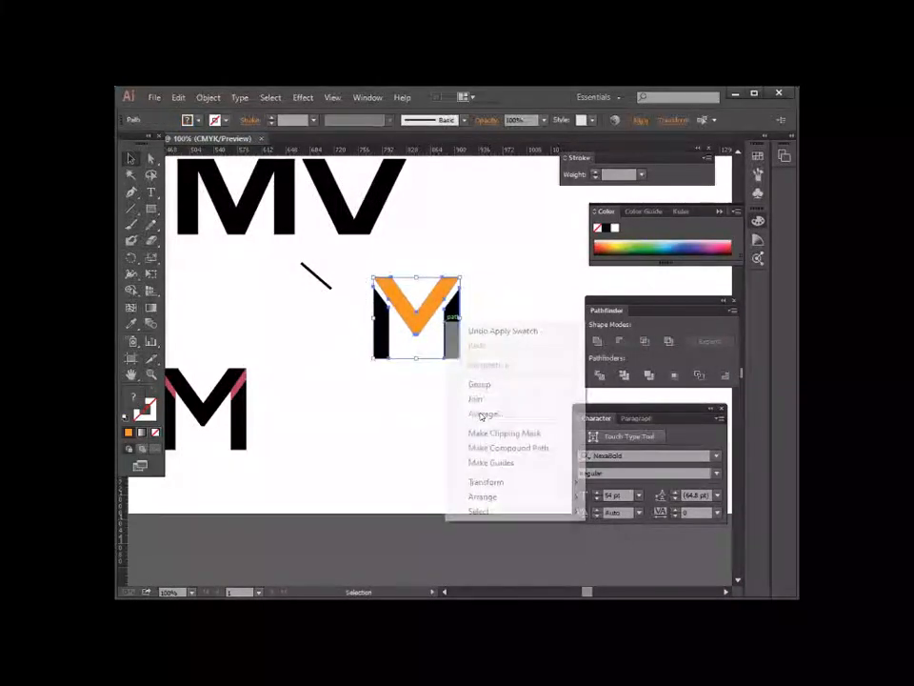
{"action": "left_click", "coordinate": [507, 385]}
{"action": "left_click_drag", "start_coordinate": [418, 332], "coordinate": [185, 572]}
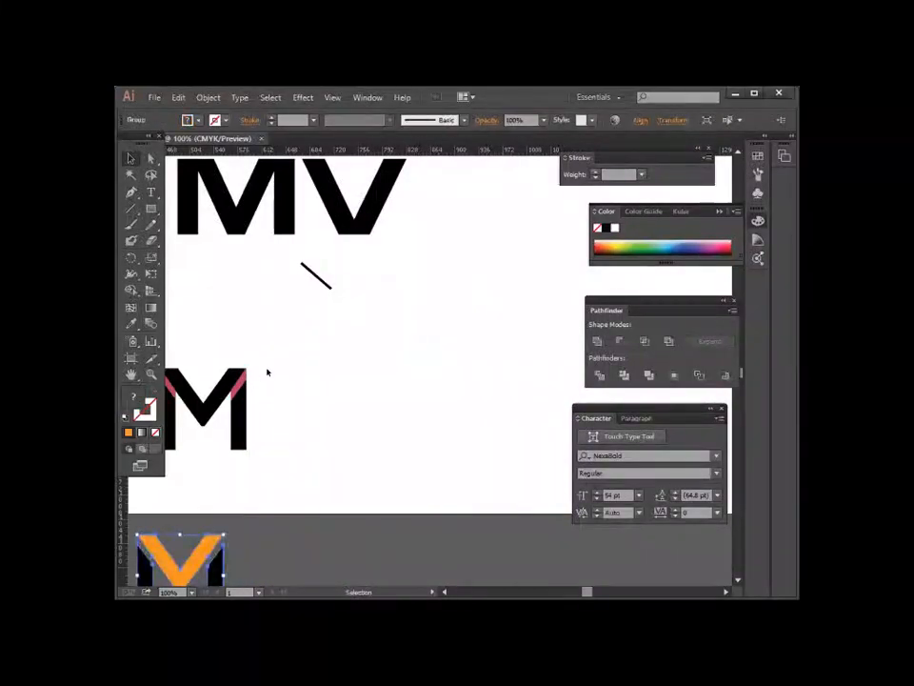
- Move the wide MV text down and right, and convert it to ungrouped letter outlines
{"action": "scroll", "coordinate": [268, 370], "scroll_direction": "up", "scroll_amount": 1}
{"action": "left_click_drag", "start_coordinate": [322, 224], "coordinate": [392, 291]}
{"action": "right_click", "coordinate": [395, 289]}
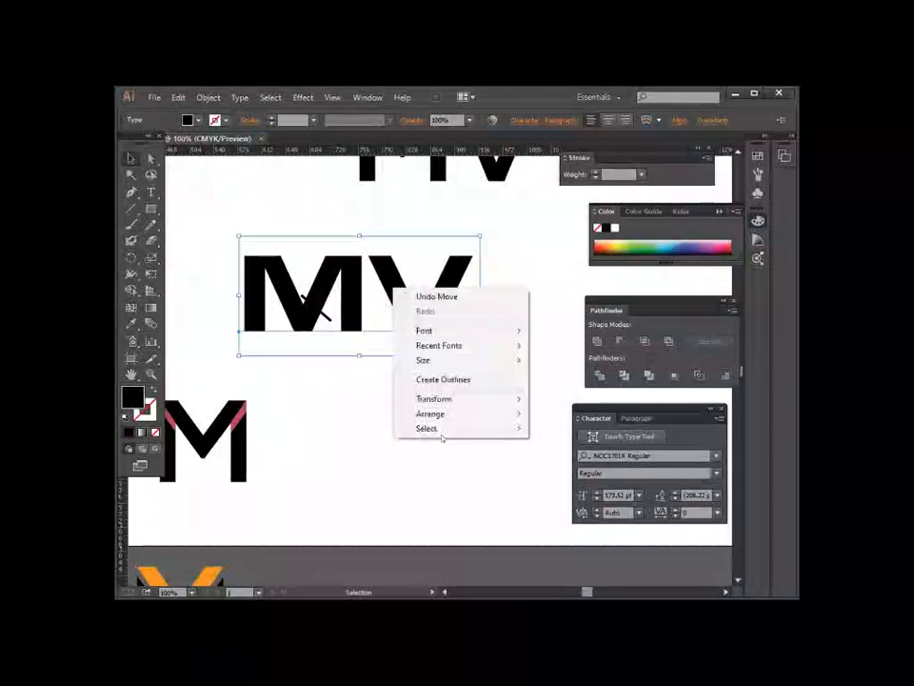
{"action": "left_click", "coordinate": [444, 380]}
{"action": "right_click", "coordinate": [445, 395]}
{"action": "left_click", "coordinate": [483, 472]}
- Place the wide V below and to the right of its M, and delete the stray diagonal line
{"action": "left_click", "coordinate": [398, 441]}
{"action": "left_click_drag", "start_coordinate": [410, 325], "coordinate": [366, 315]}
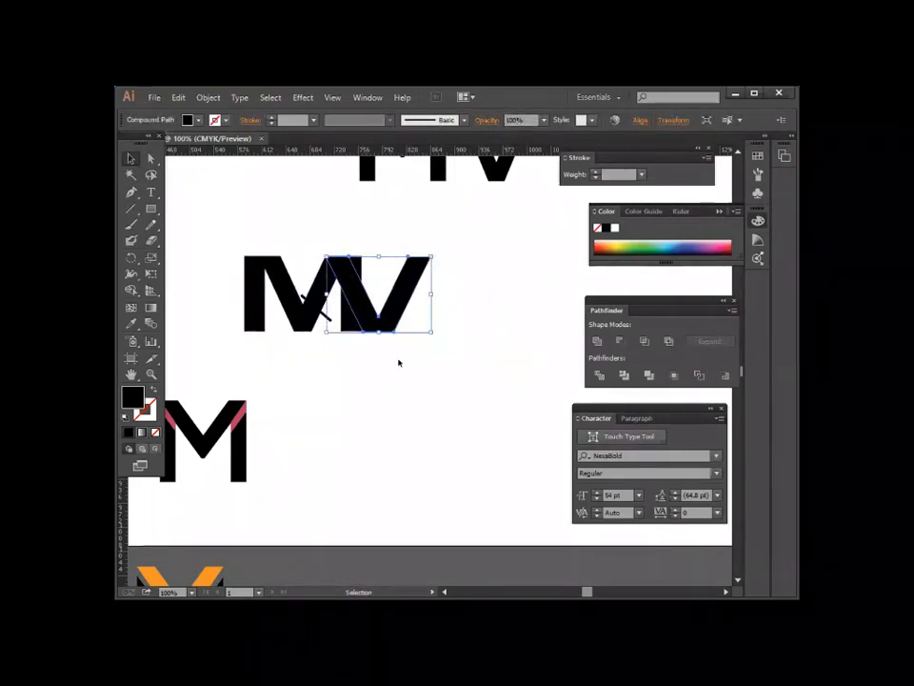
{"action": "left_click_drag", "start_coordinate": [391, 315], "coordinate": [459, 416]}
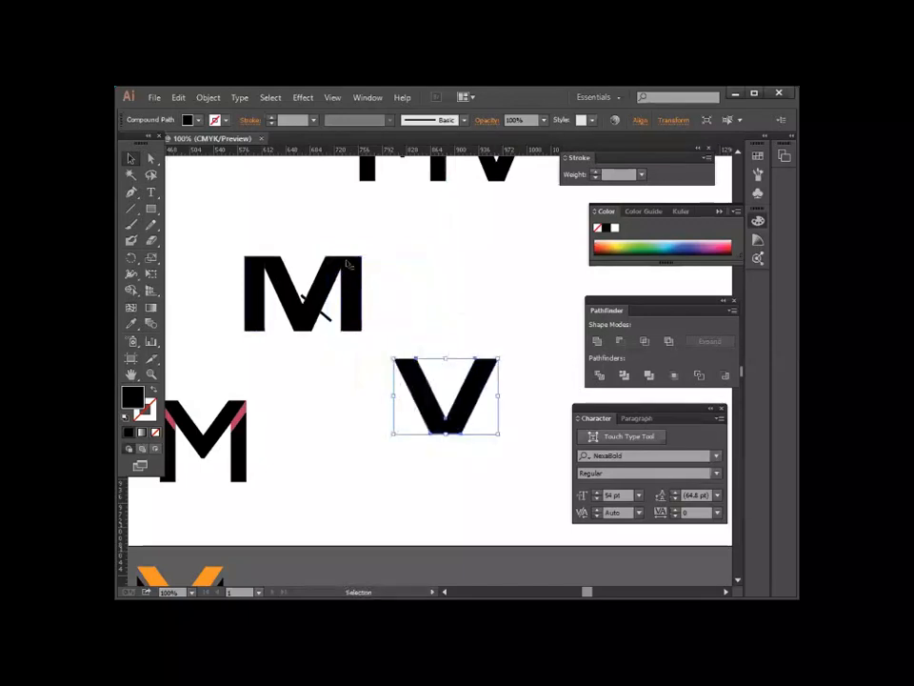
{"action": "left_click_drag", "start_coordinate": [422, 411], "coordinate": [493, 416]}
{"action": "left_click", "coordinate": [460, 382]}
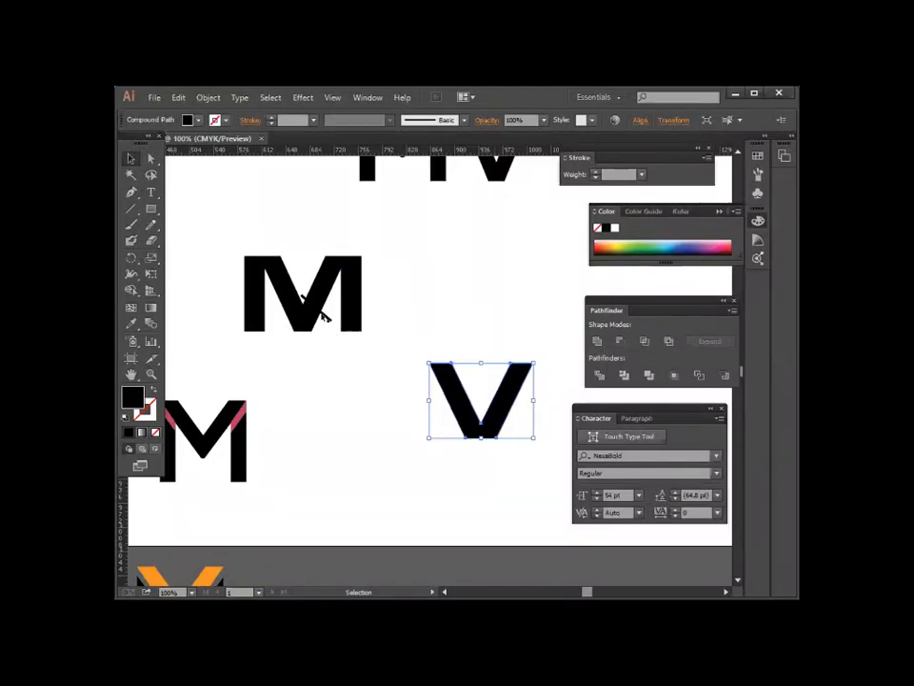
{"action": "left_click", "coordinate": [322, 423]}
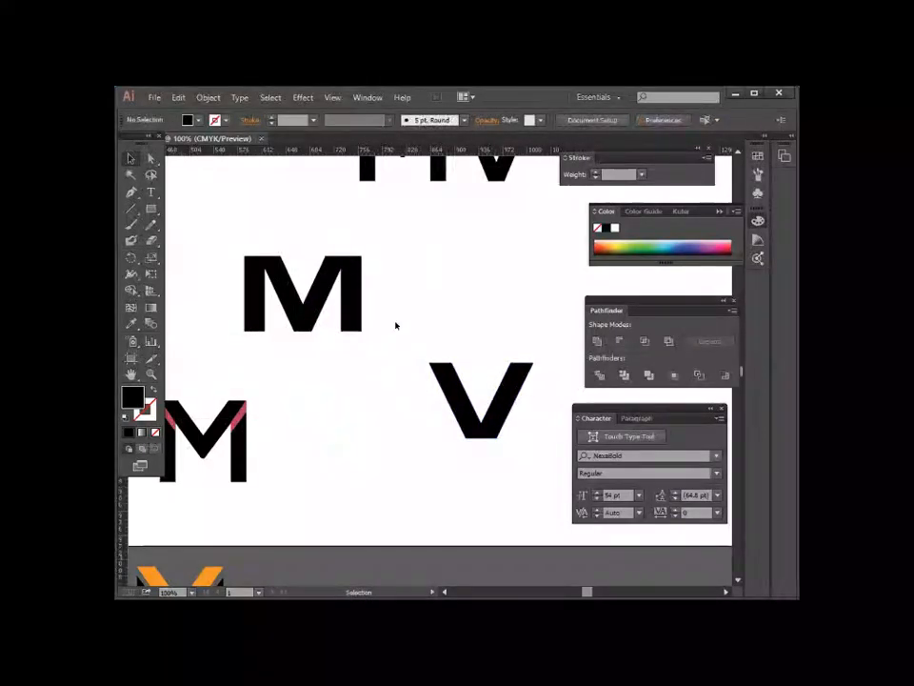
- Move the narrower MV text down, convert it to outlines and pull its M away from the V
{"action": "scroll", "coordinate": [395, 325], "scroll_direction": "up", "scroll_amount": 2}
{"action": "left_click_drag", "start_coordinate": [435, 245], "coordinate": [440, 311]}
{"action": "right_click", "coordinate": [441, 318]}
{"action": "left_click", "coordinate": [473, 384]}
{"action": "left_click", "coordinate": [440, 362]}
{"action": "left_click_drag", "start_coordinate": [418, 251], "coordinate": [373, 226]}
{"action": "left_click", "coordinate": [437, 336]}
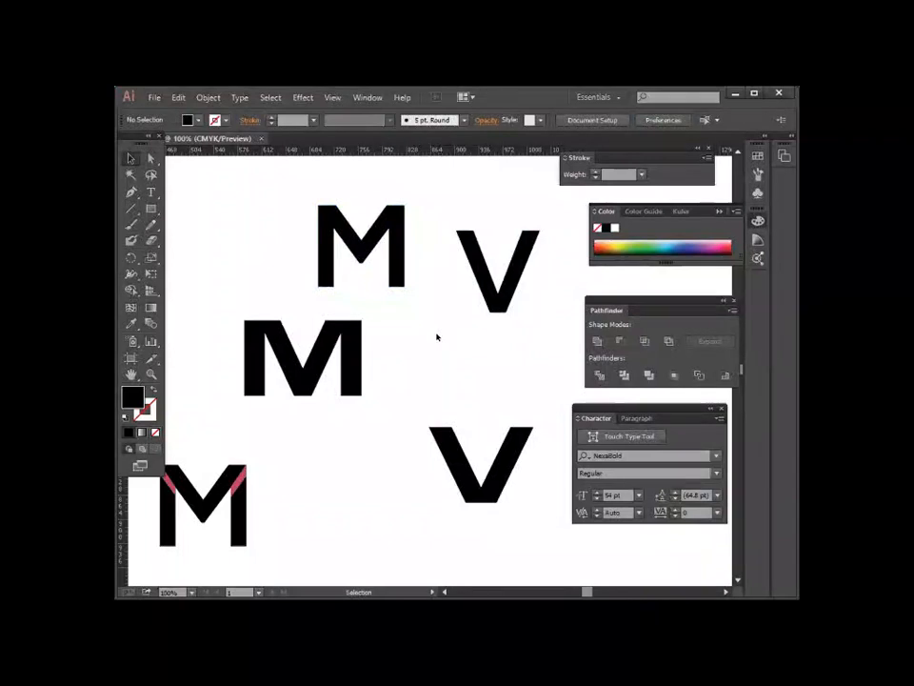
- Move the narrower M down beside the wide M, leaving the narrower V separate
{"action": "left_click", "coordinate": [400, 273]}
{"action": "key", "text": "a"}
{"action": "key", "text": "ctrl+plus"}
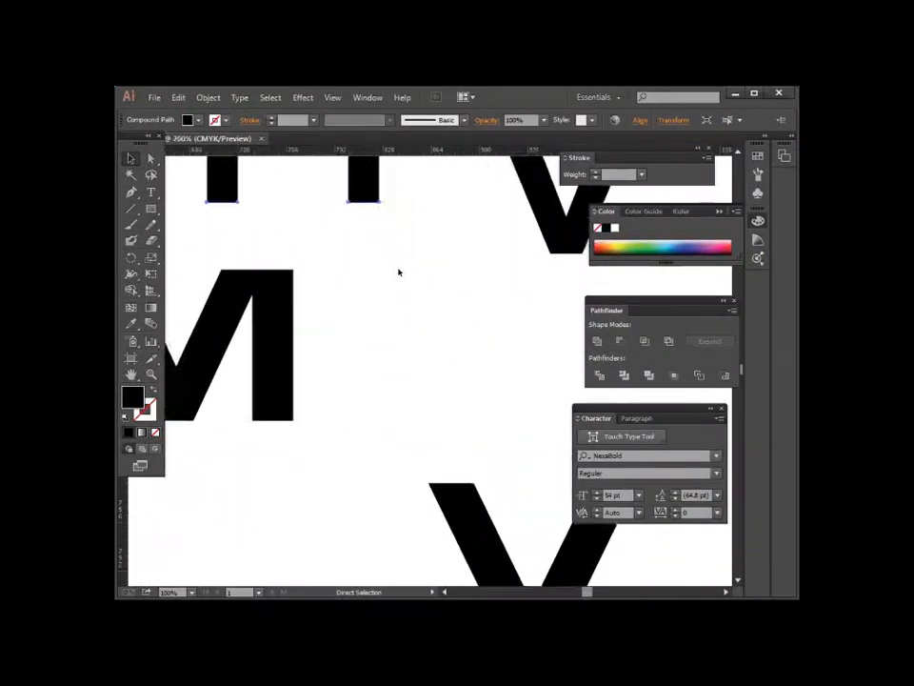
{"action": "scroll", "coordinate": [400, 271], "scroll_direction": "up", "scroll_amount": 2}
{"action": "left_click_drag", "start_coordinate": [362, 281], "coordinate": [472, 465]}
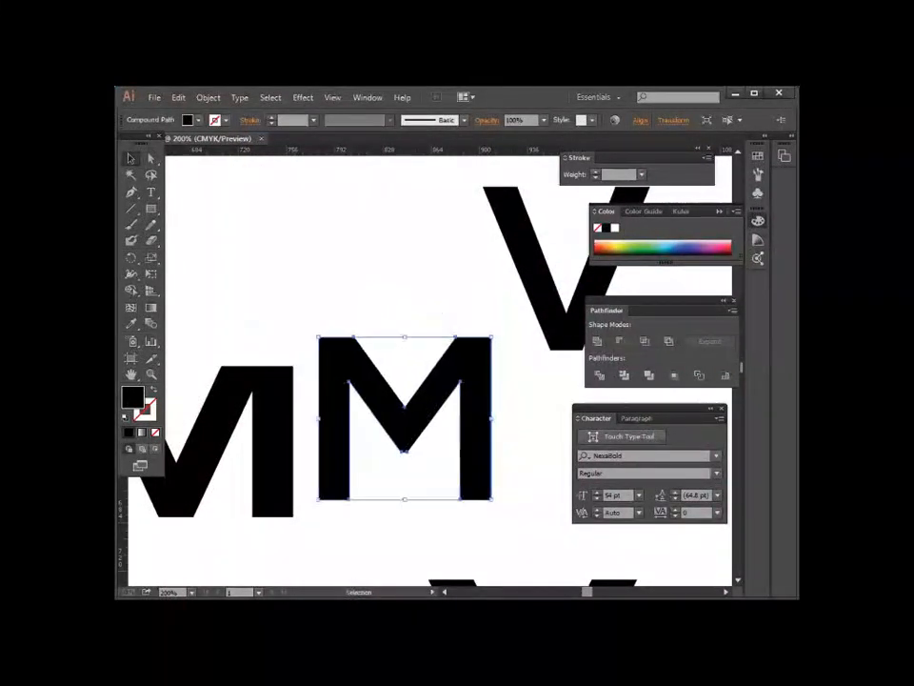
{"action": "left_click", "coordinate": [206, 259]}
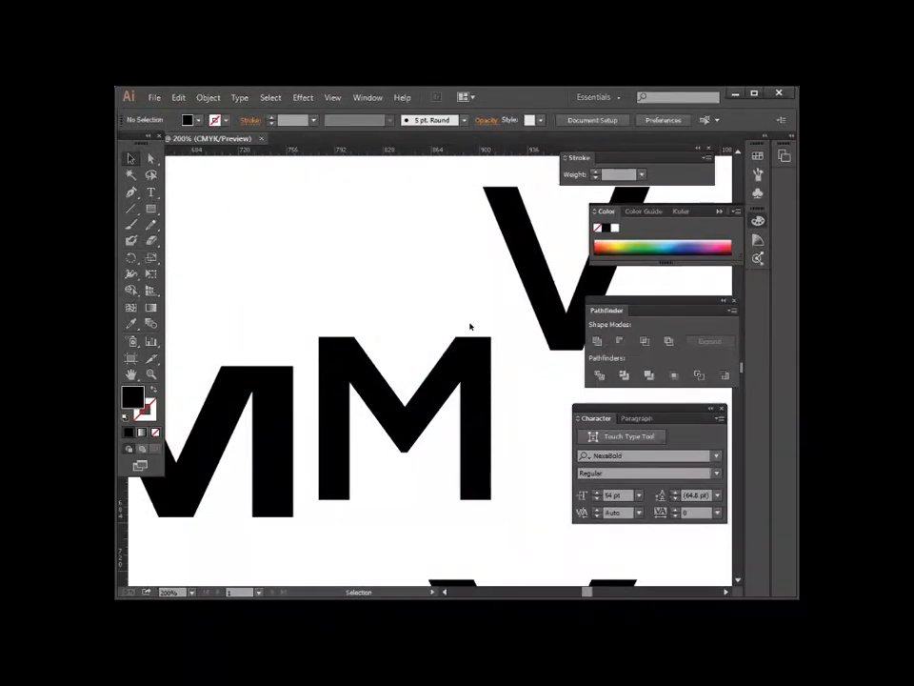
- Draw an unfilled open V-shaped path with the Pen tool just above the notch of the narrower M, parallel to its diagonals
{"action": "key", "text": "p"}
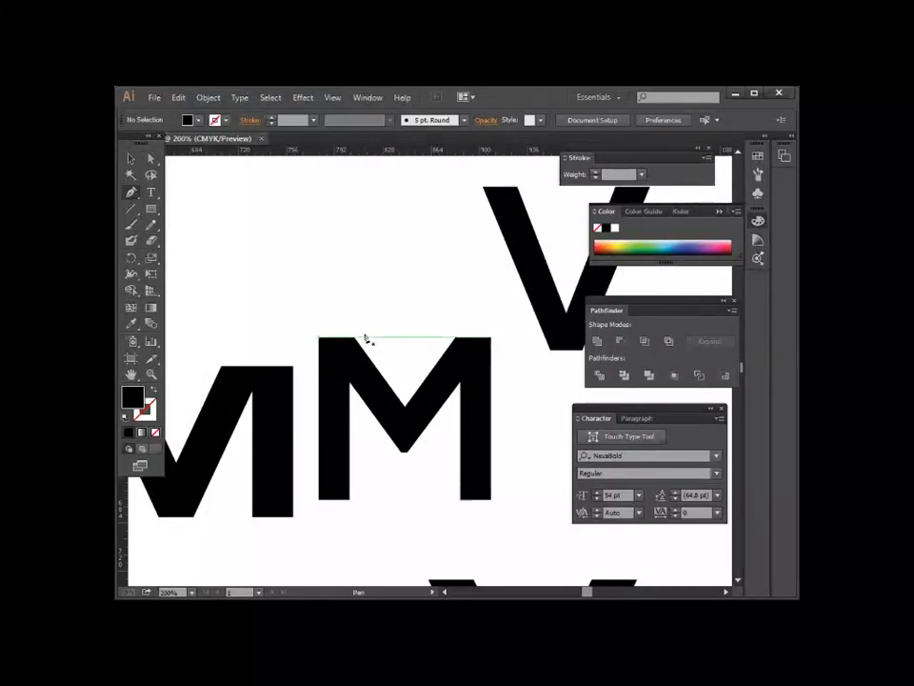
{"action": "left_click", "coordinate": [366, 337]}
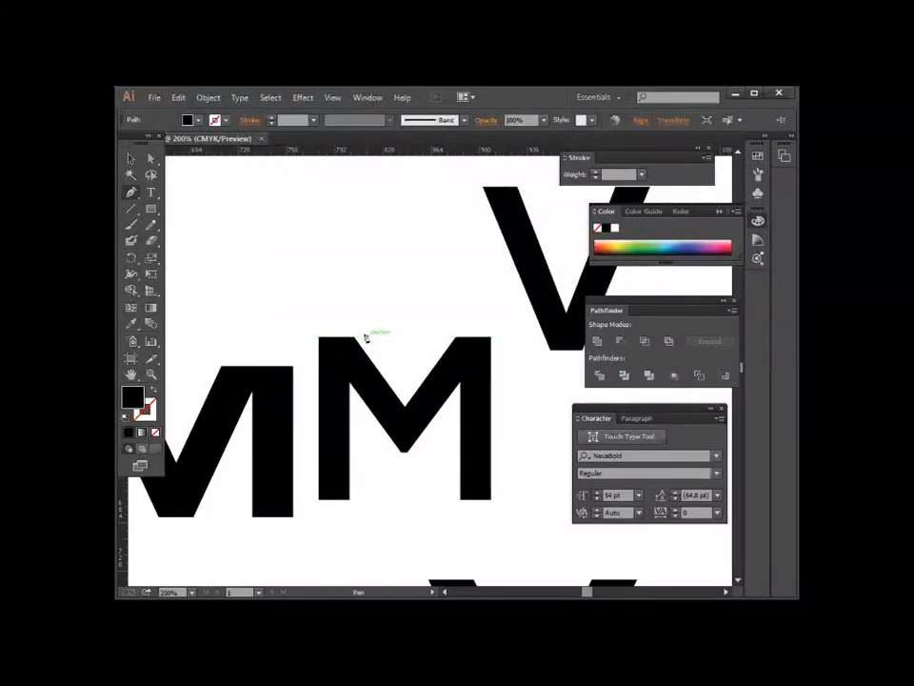
{"action": "left_click", "coordinate": [405, 392]}
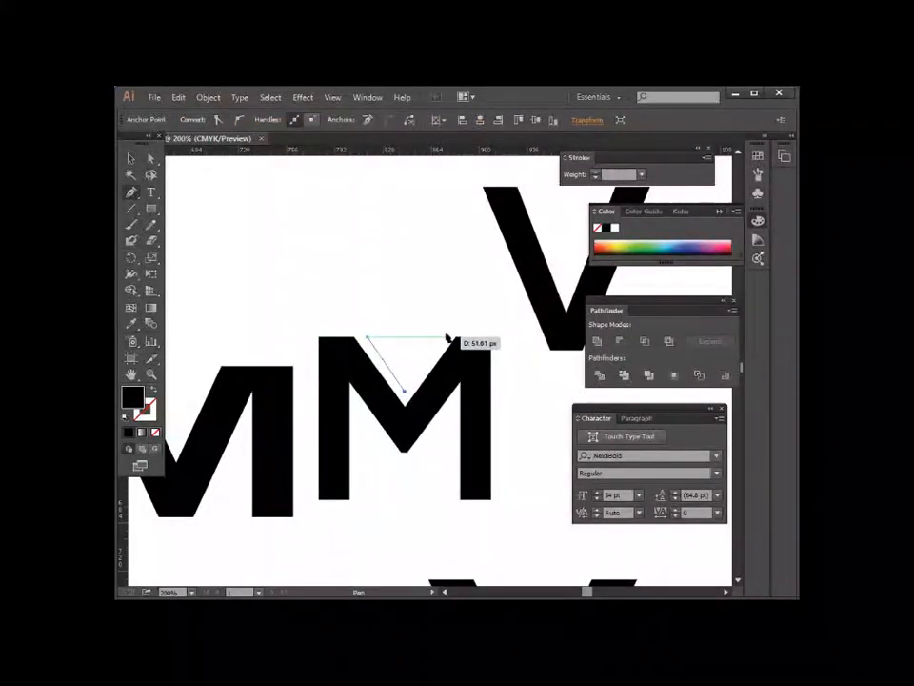
{"action": "left_click", "coordinate": [449, 338]}
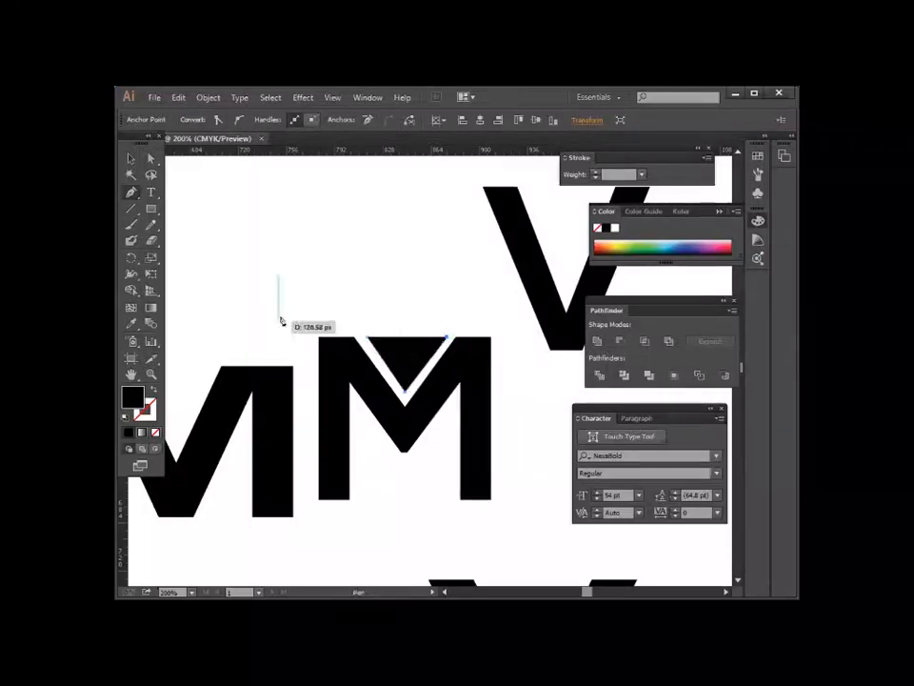
{"action": "left_click", "coordinate": [155, 432]}
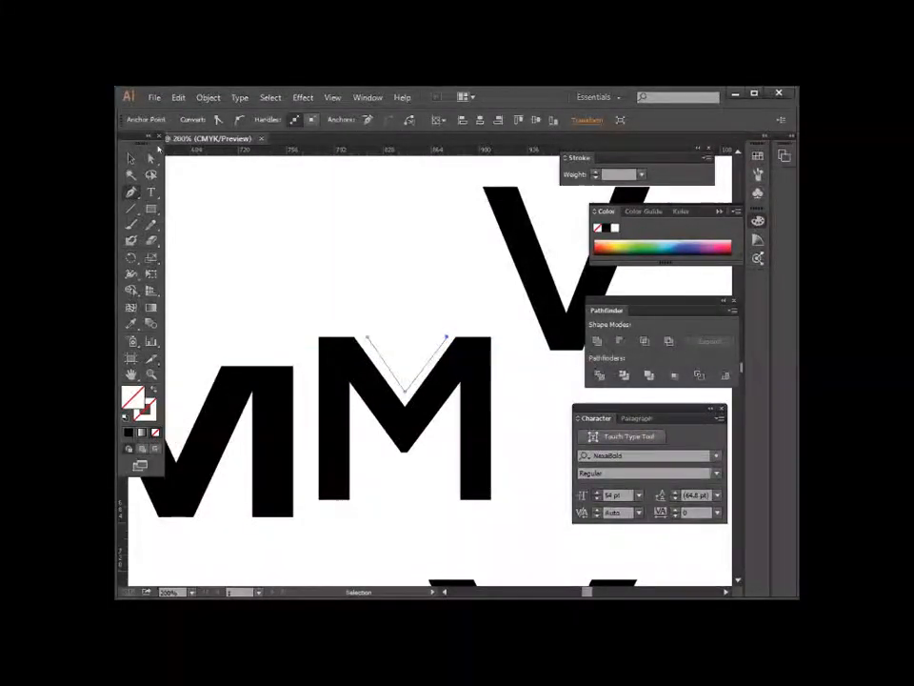
{"action": "left_click", "coordinate": [130, 159]}
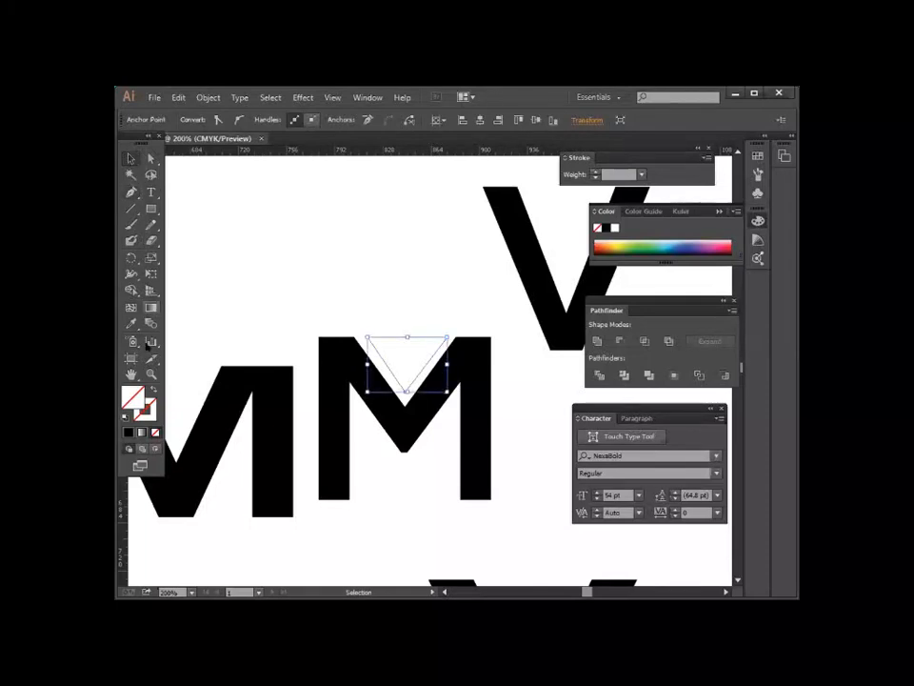
{"action": "left_click", "coordinate": [143, 414]}
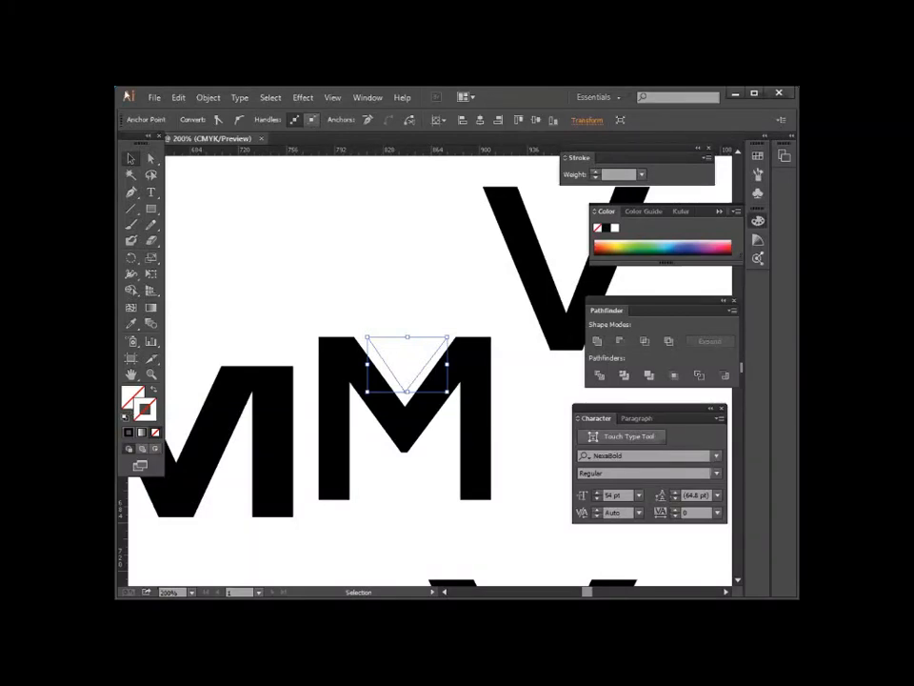
- Create a new 1500 by 1000 px CMYK document with one artboard
{"action": "left_click", "coordinate": [150, 102]}
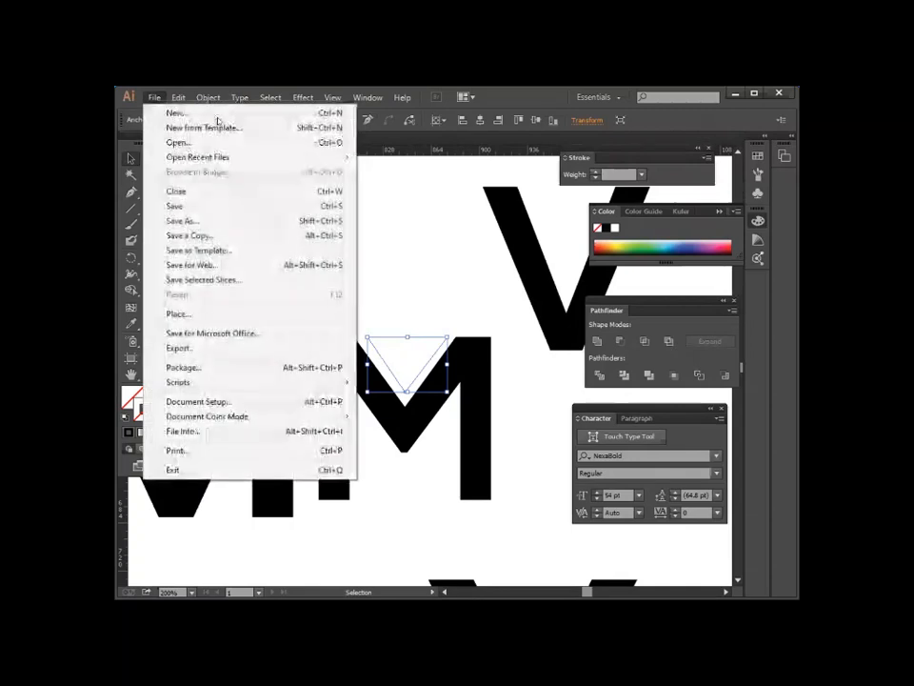
{"action": "left_click", "coordinate": [229, 112]}
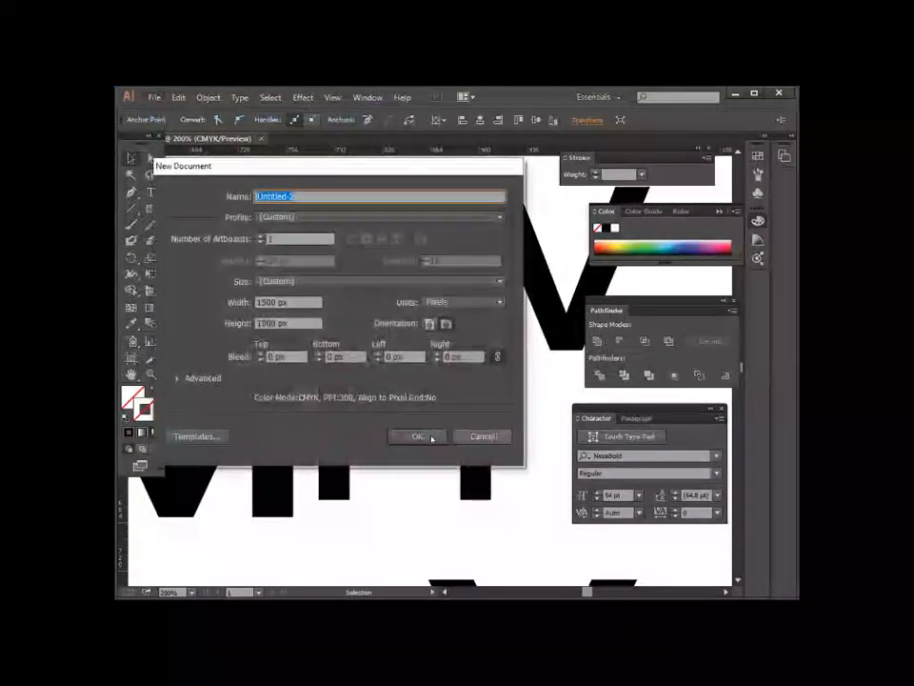
{"action": "key", "text": "Return"}
- Start a point text on the new artboard, set to 72 pt in the NexaBold font
{"action": "left_click", "coordinate": [151, 193]}
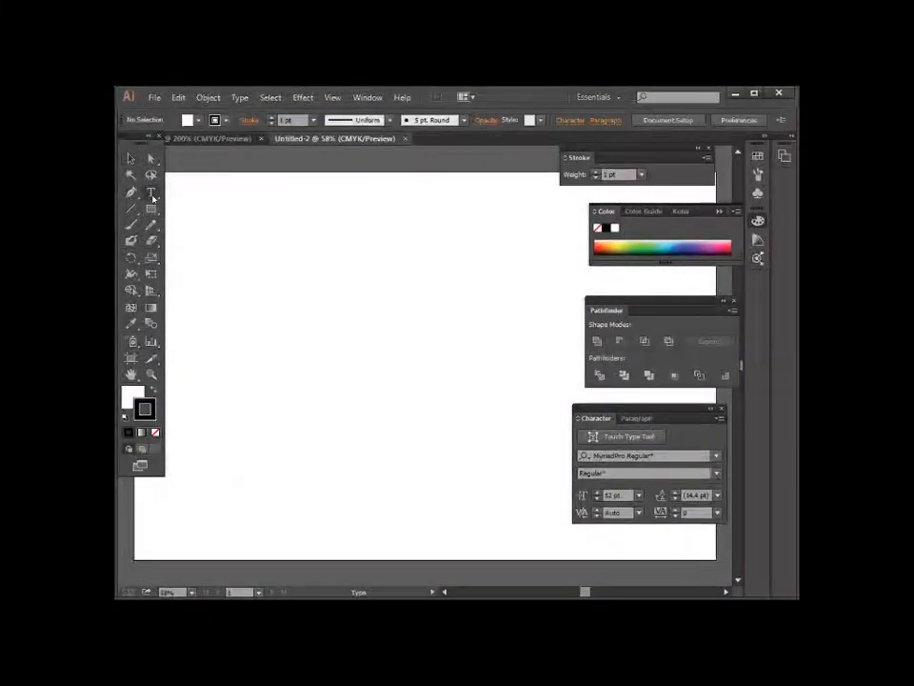
{"action": "left_click", "coordinate": [315, 323]}
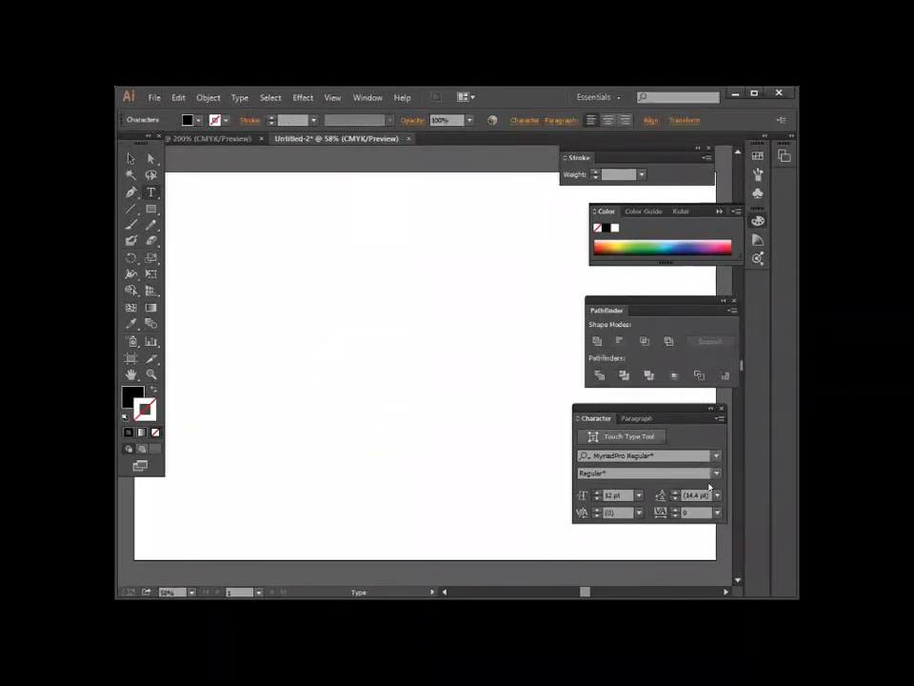
{"action": "left_click", "coordinate": [638, 495]}
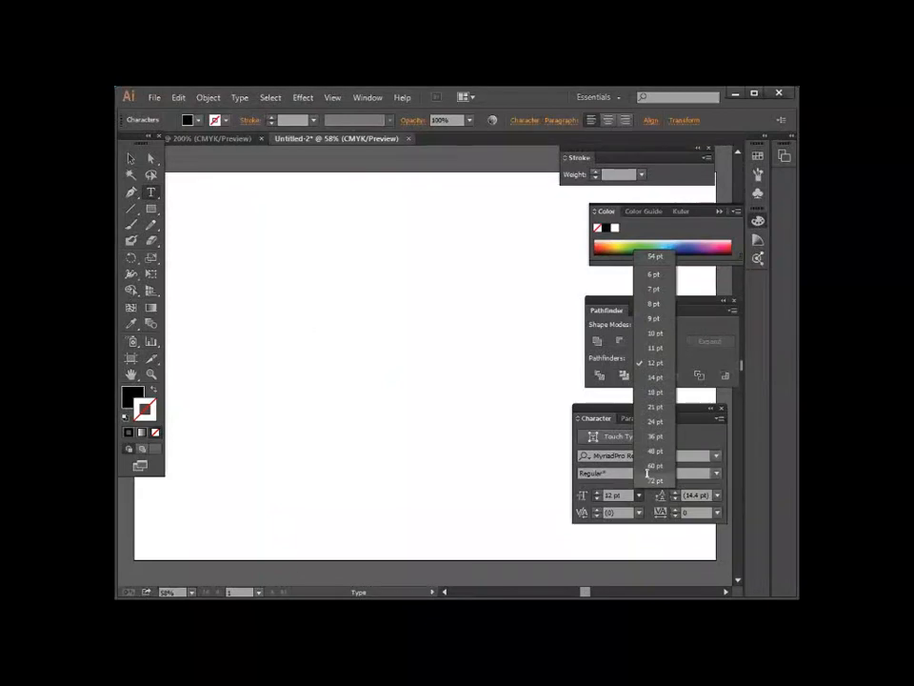
{"action": "left_click", "coordinate": [655, 480]}
{"action": "left_click", "coordinate": [651, 455]}
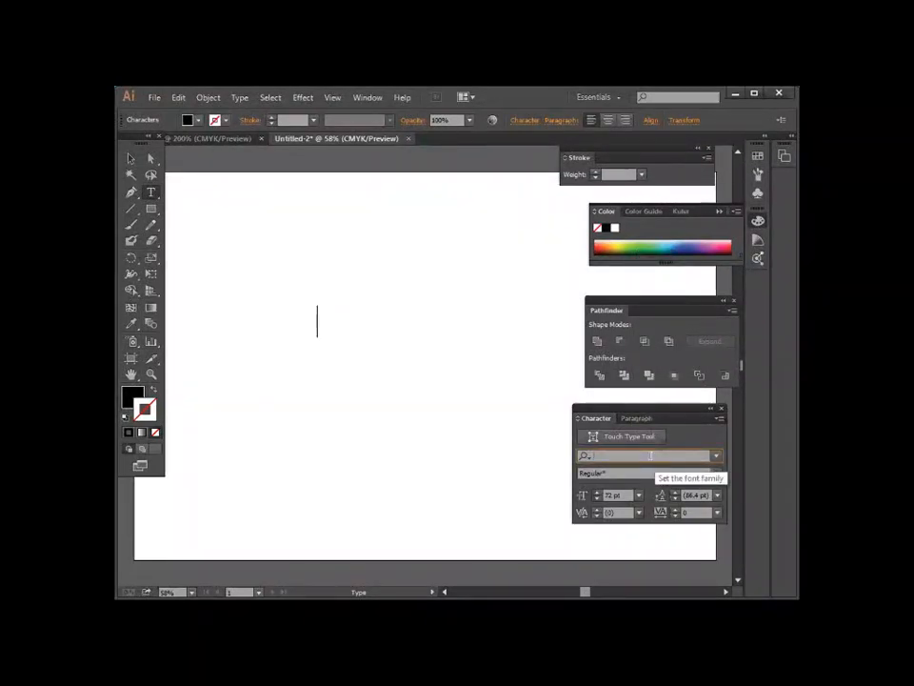
{"action": "type", "text": "ne"}
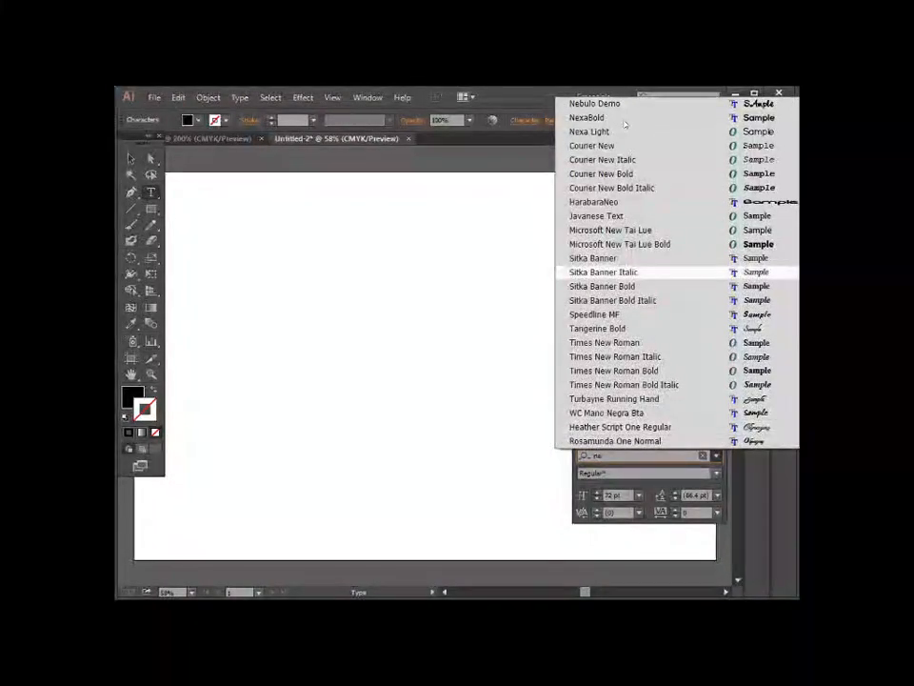
{"action": "left_click", "coordinate": [614, 119]}
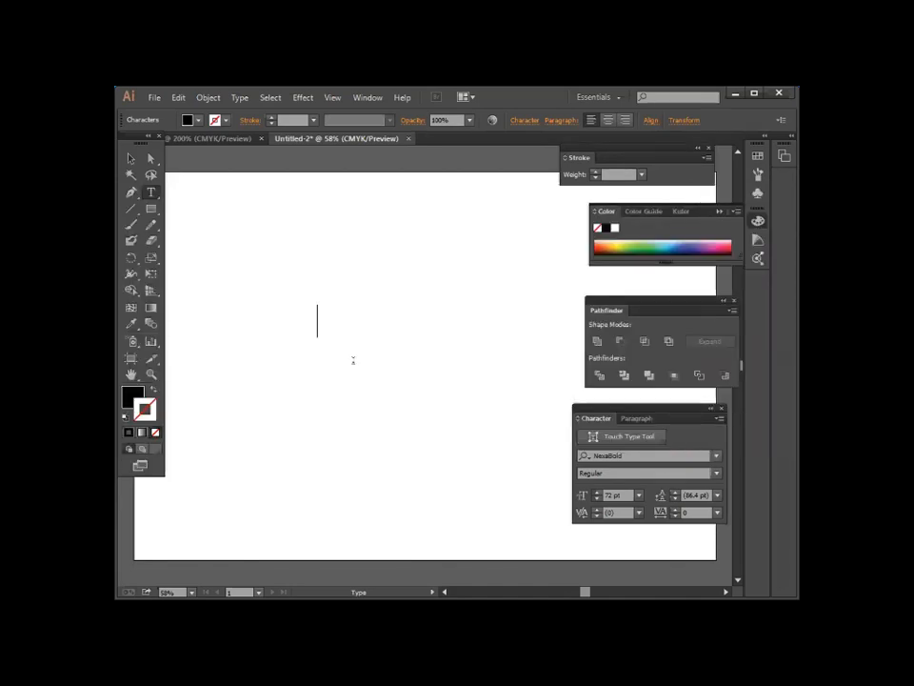
- Write the line "BREAK TIME-4.30-4.50" in the new text object
{"action": "type", "text": "BR"}
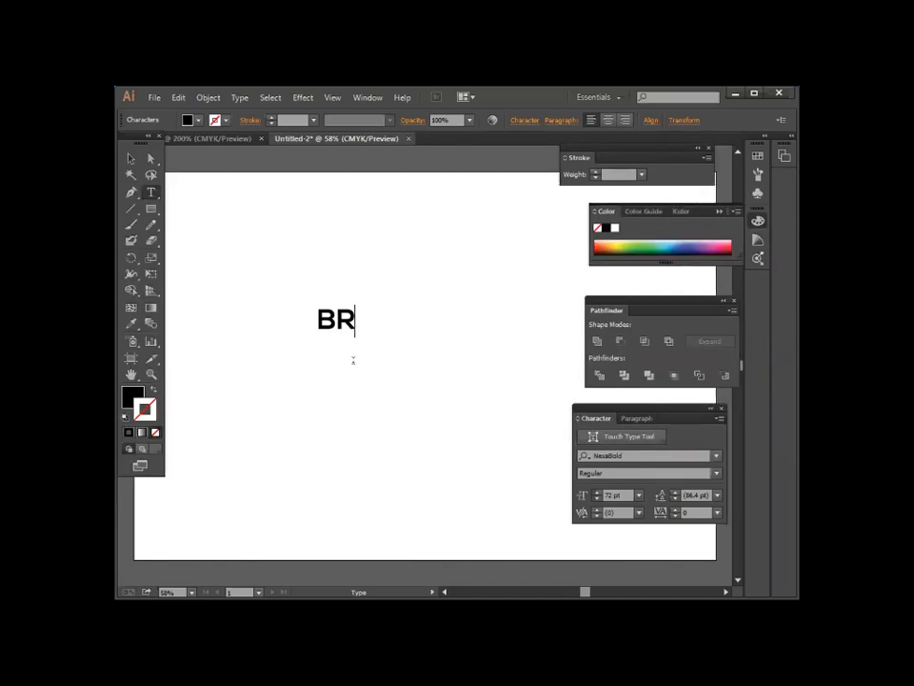
{"action": "type", "text": "EAK"}
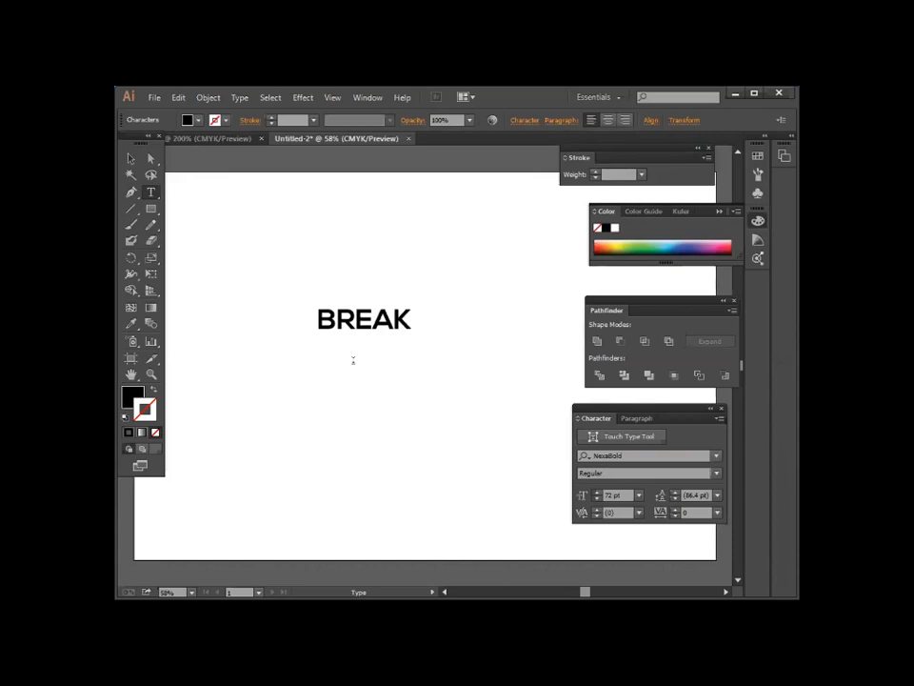
{"action": "type", "text": " TIME-"}
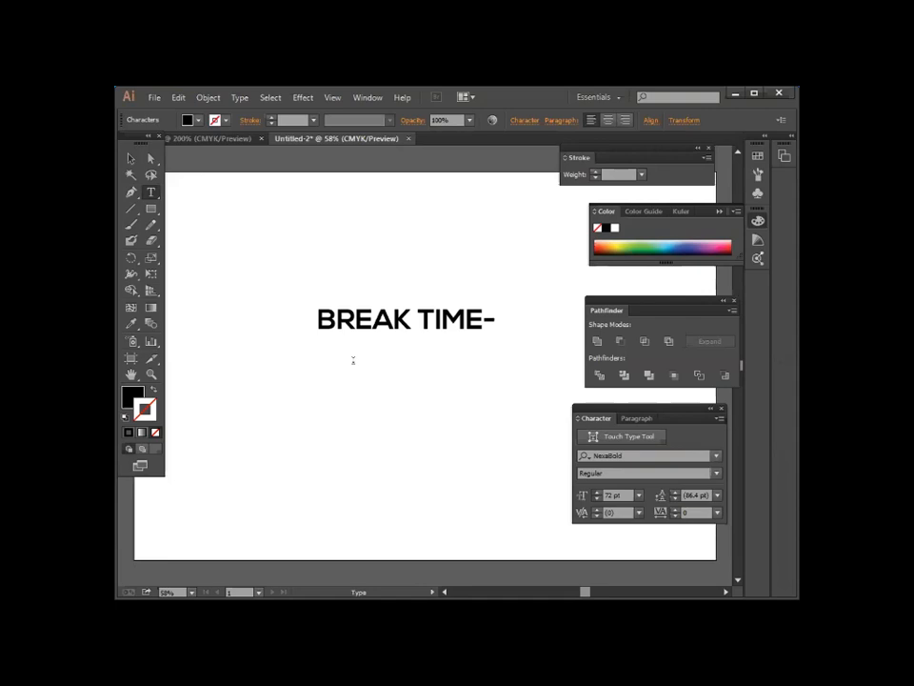
{"action": "type", "text": "4.30-4"}
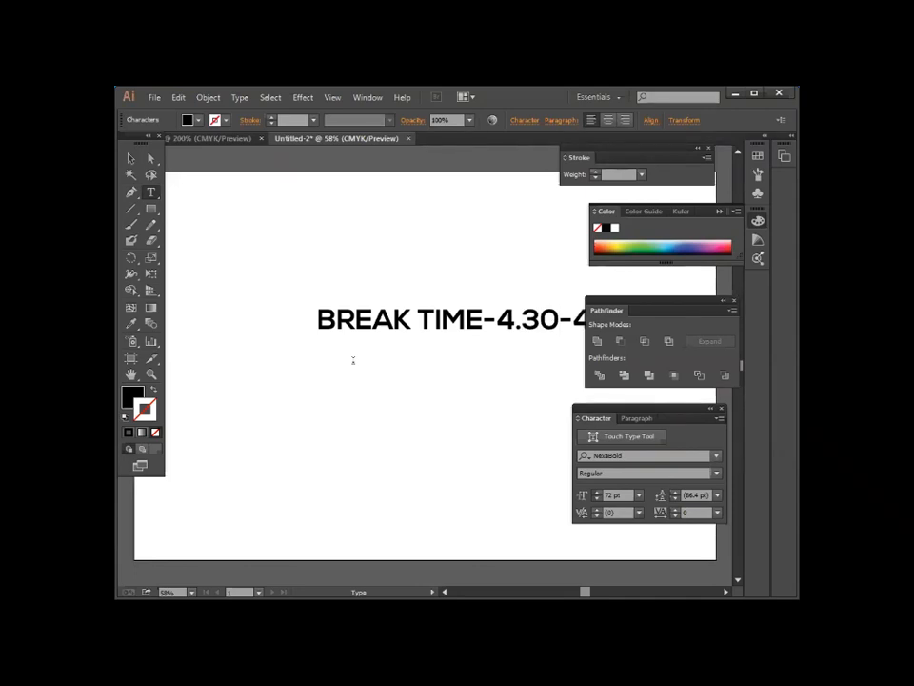
- Move the break time line left toward the middle of the artboard and deselect it
{"action": "left_click", "coordinate": [131, 159]}
{"action": "left_click_drag", "start_coordinate": [553, 321], "coordinate": [457, 314]}
{"action": "left_click", "coordinate": [496, 372]}
{"action": "scroll", "coordinate": [514, 366], "scroll_direction": "down", "scroll_amount": 1}
{"action": "scroll", "coordinate": [514, 359], "scroll_direction": "down", "scroll_amount": 1}
{"action": "left_click", "coordinate": [416, 421]}
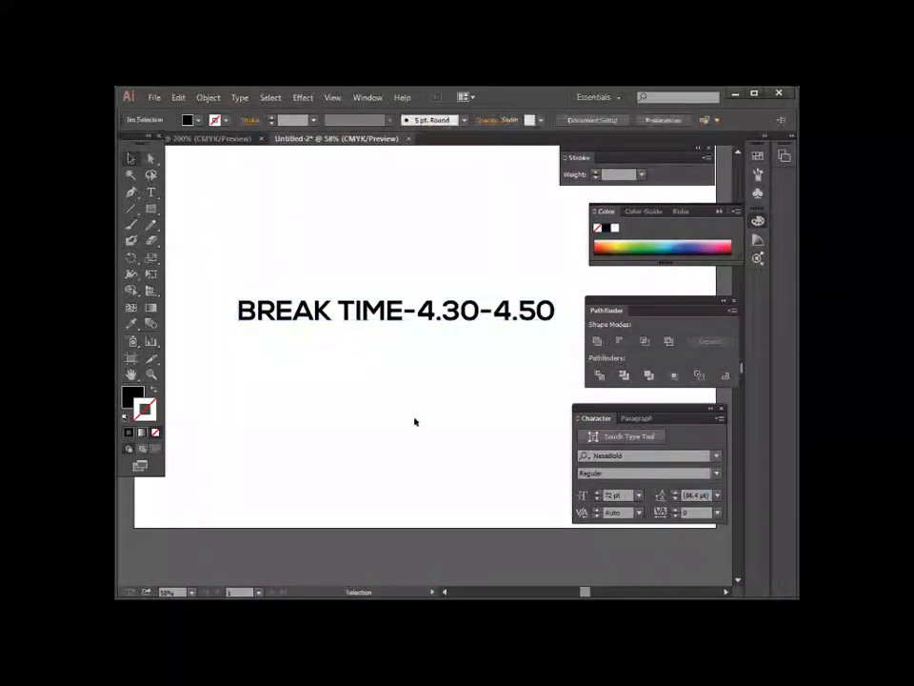